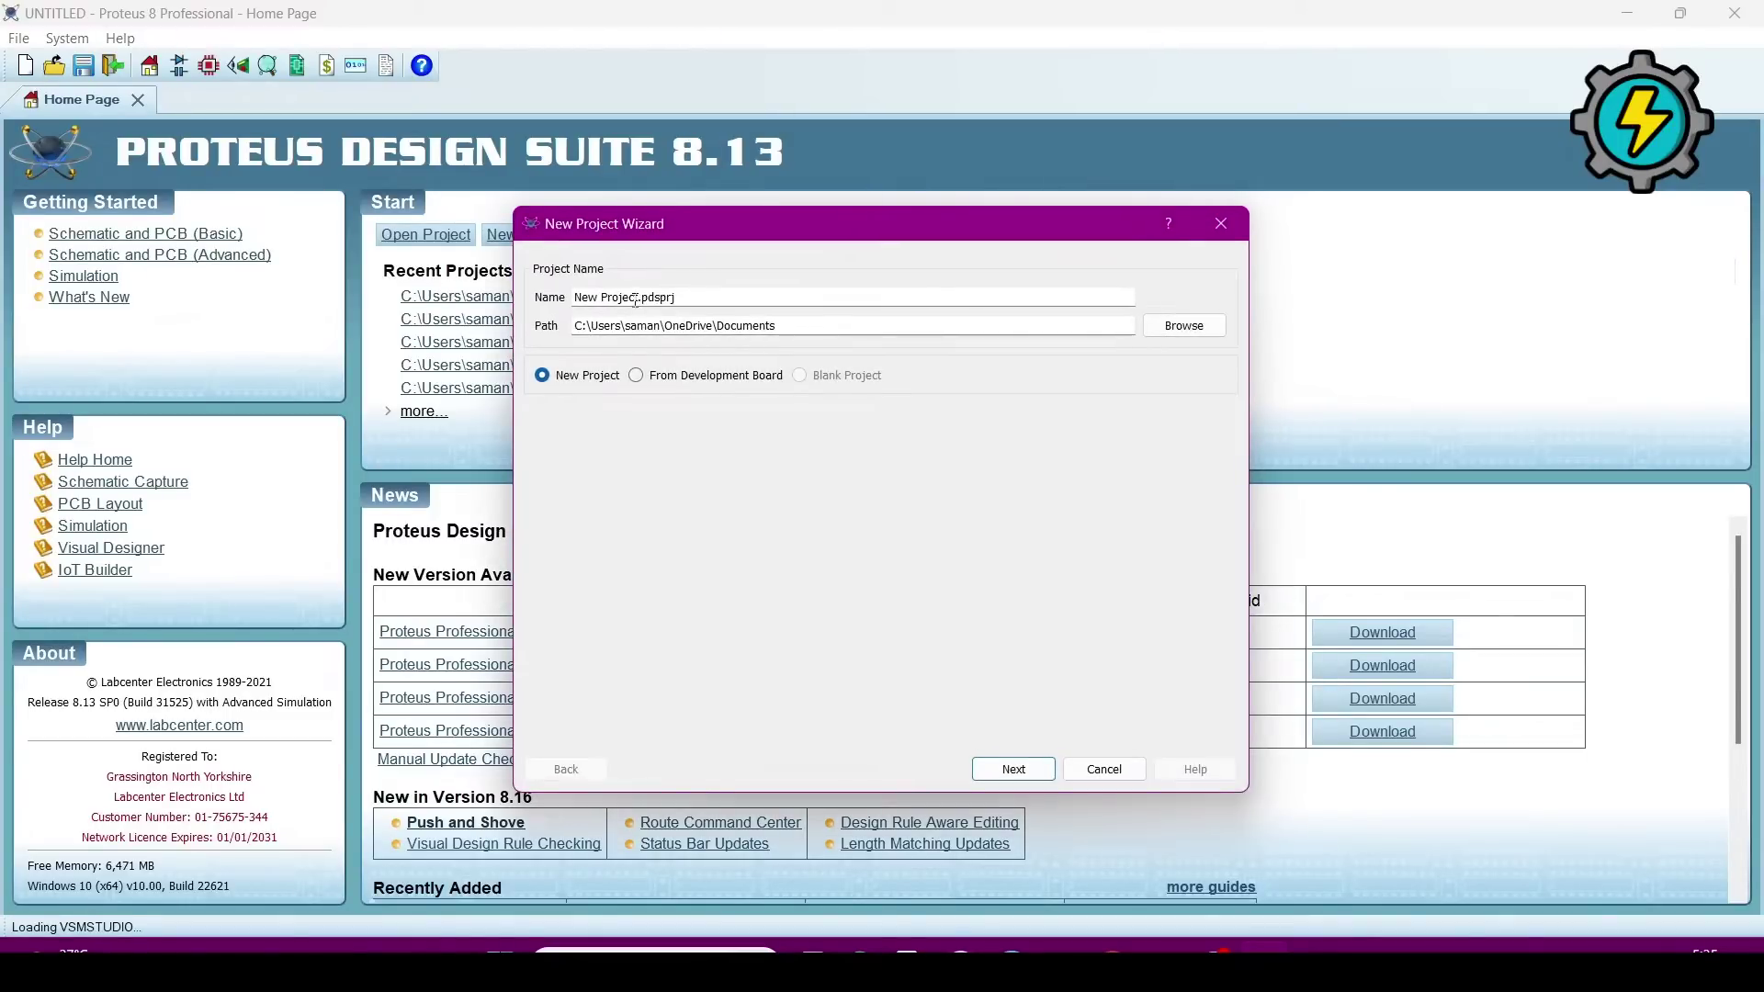
Step: Name the new project Voltage_Multiplier_Circuit_YT, keeping the .pdsprj extension
click(637, 298)
key(BackSpace)
key(BackSpace)
key(BackSpace)
key(BackSpace)
key(BackSpace)
key(BackSpace)
key(BackSpace)
key(BackSpace)
key(BackSpace)
key(BackSpace)
key(BackSpace)
key(BackSpace)
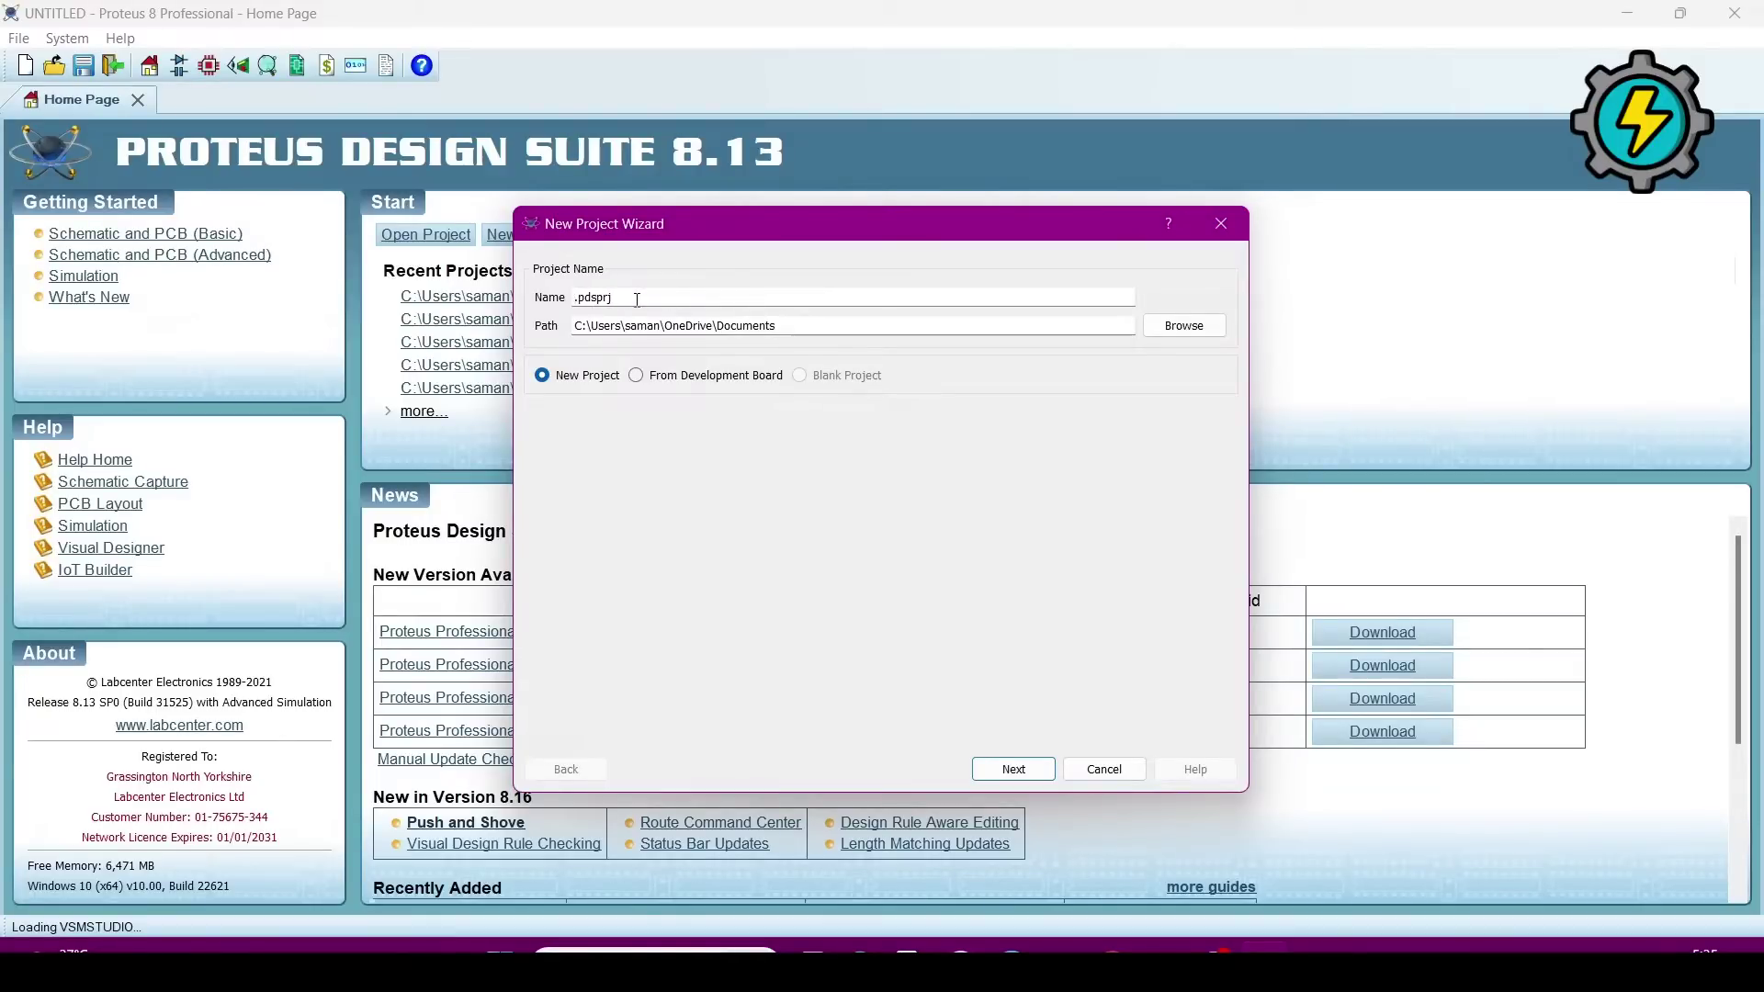
text(Voltage_Multiplier)
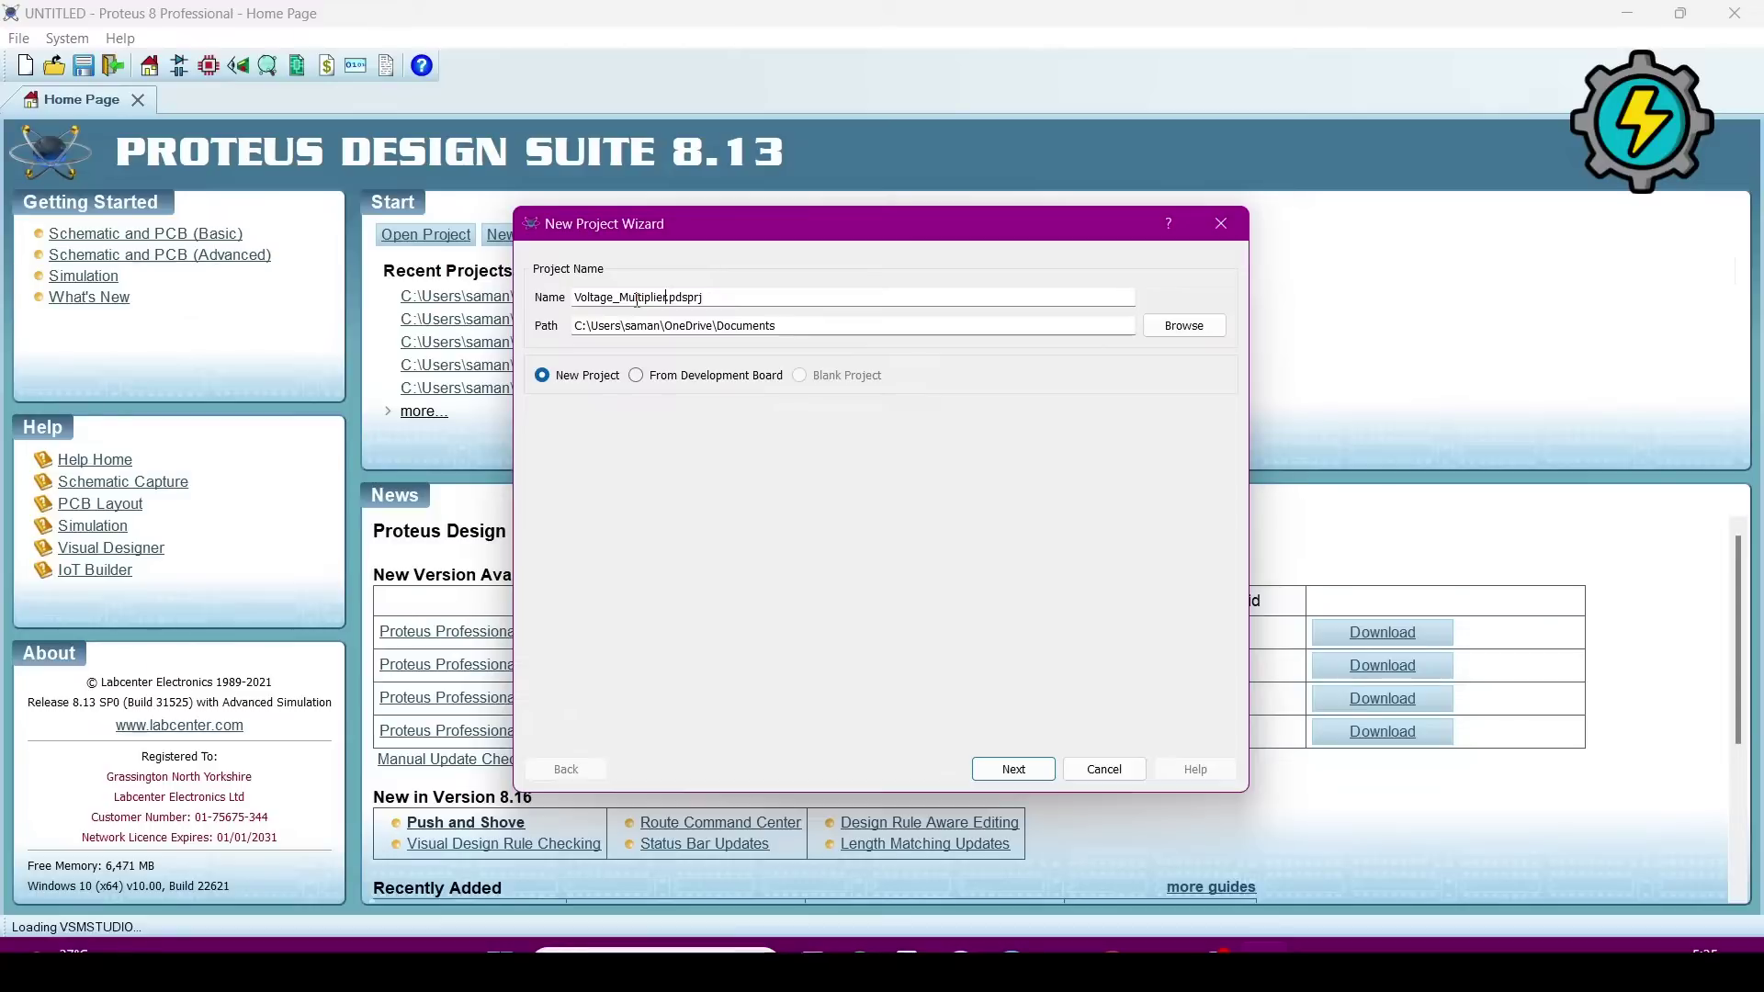
text(_Ci)
text(rcuit_)
text(Y1)
Step: Set the project's save location to the Proteus folder inside Documents
click(1185, 325)
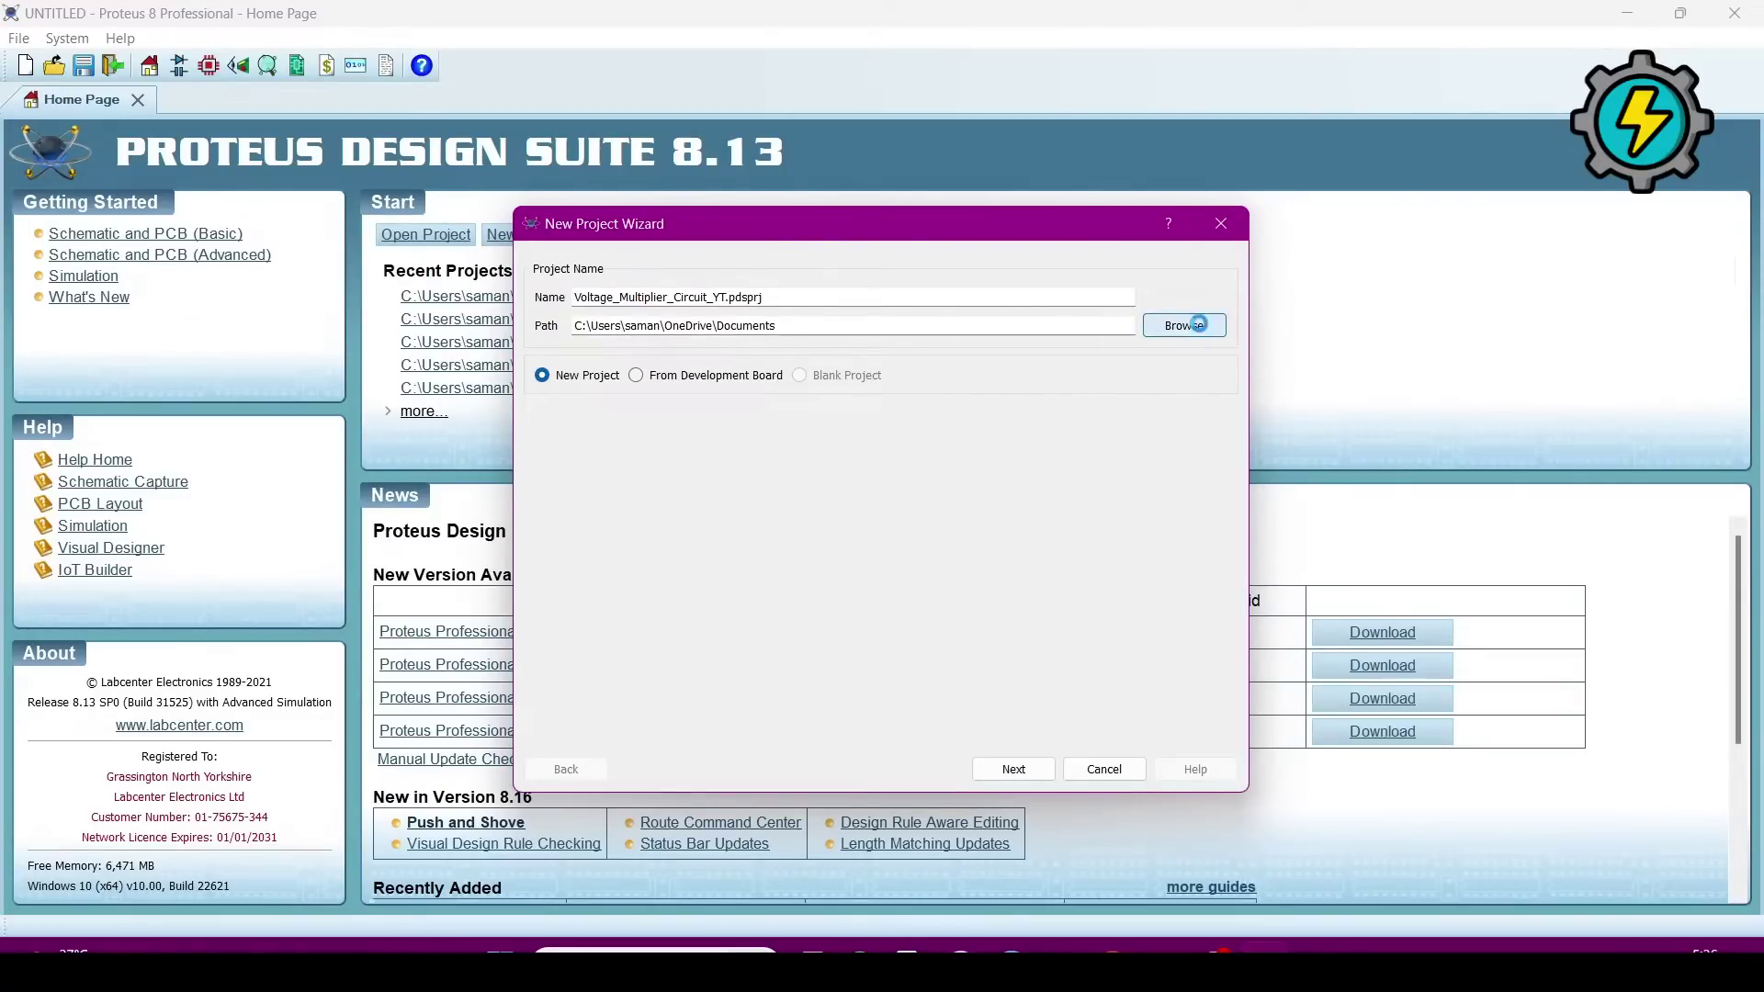
scroll(919, 588, down, 7)
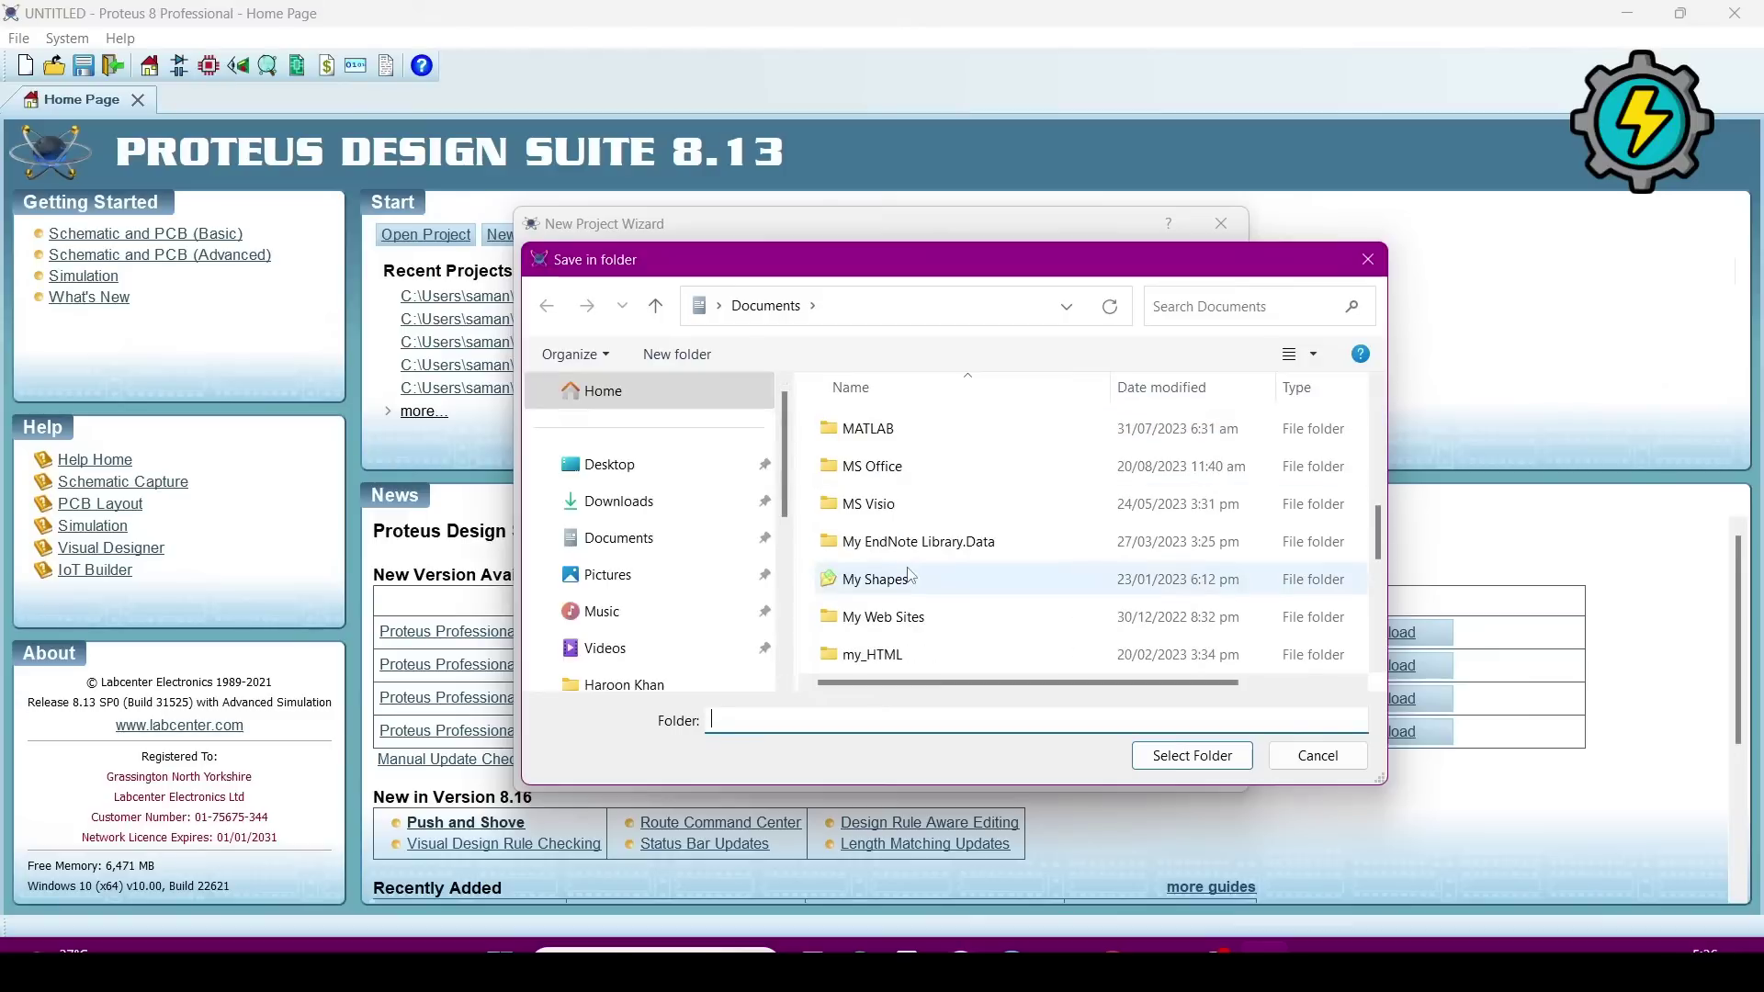
scroll(919, 610, down, 2)
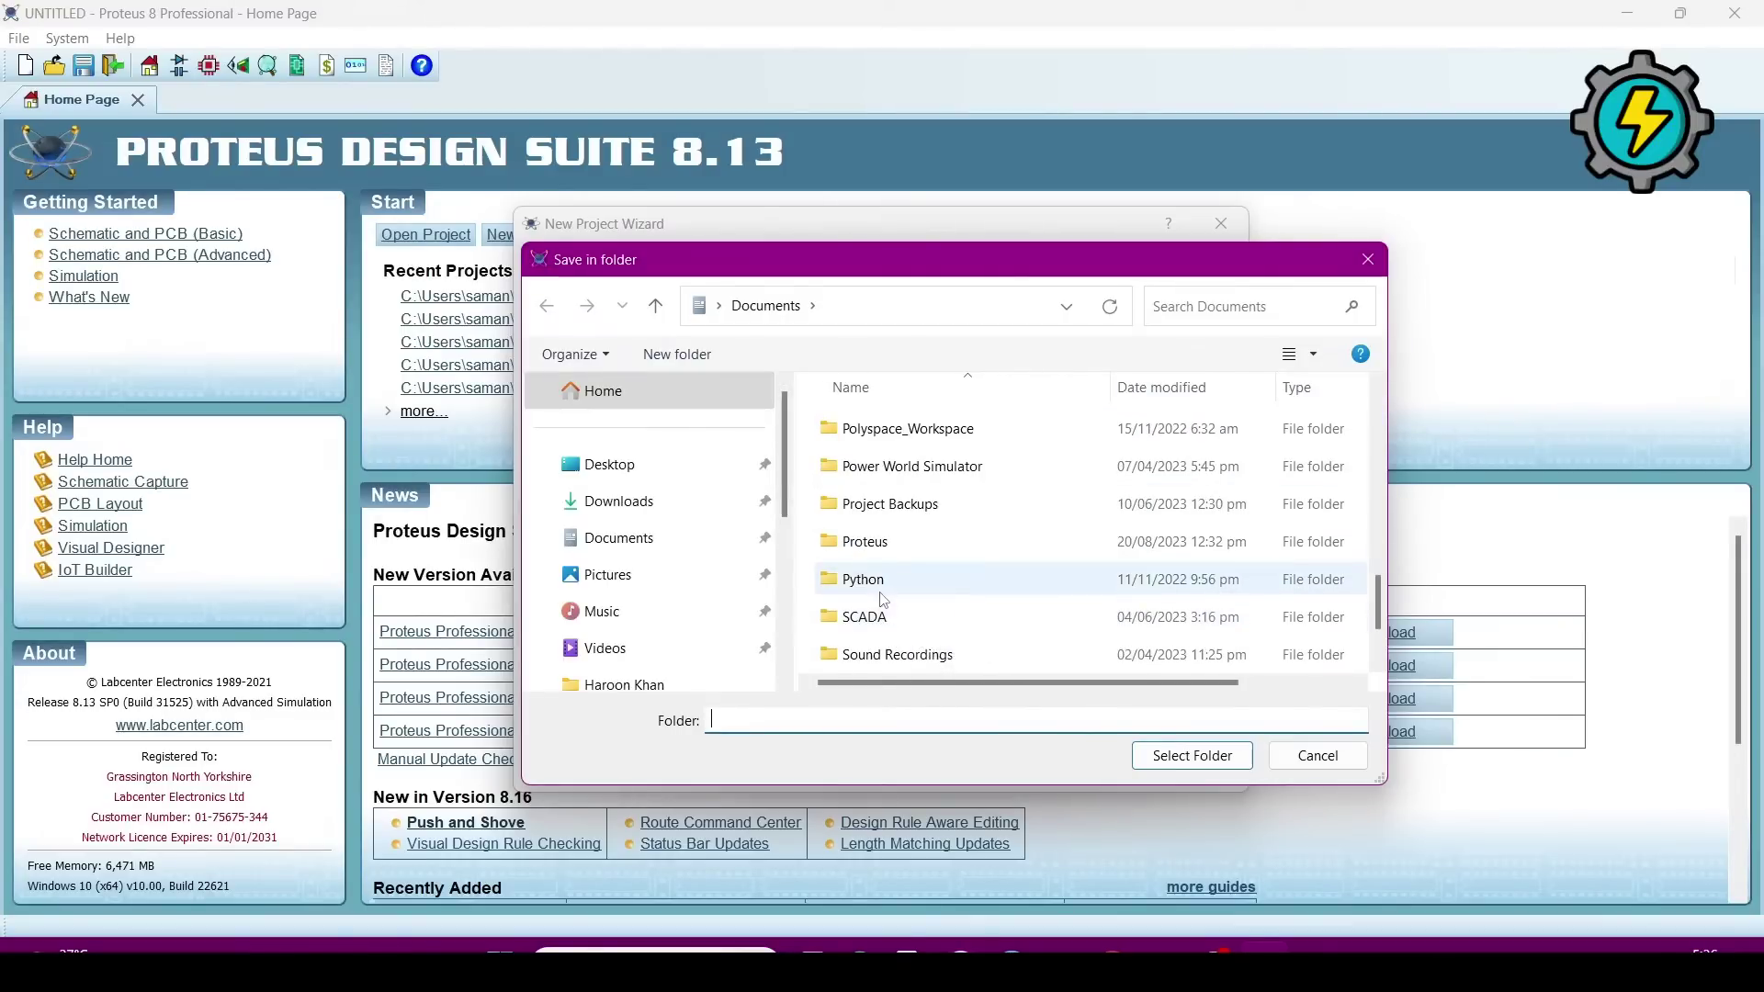
click(873, 552)
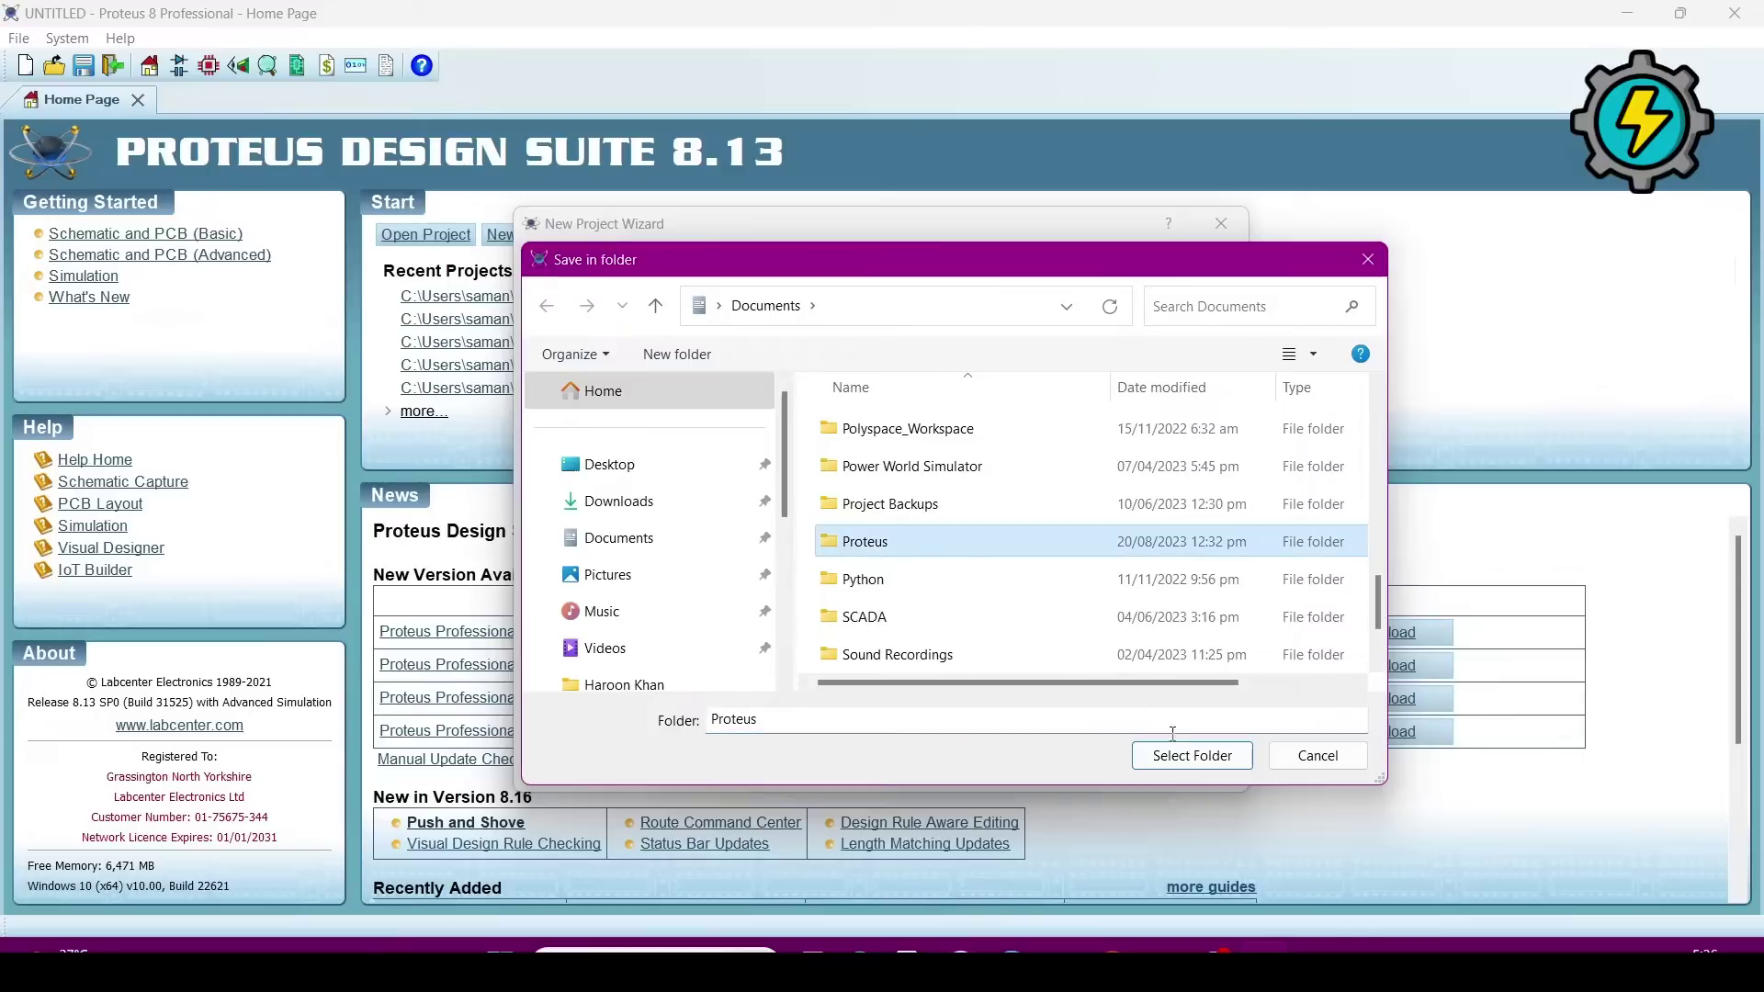
click(1163, 766)
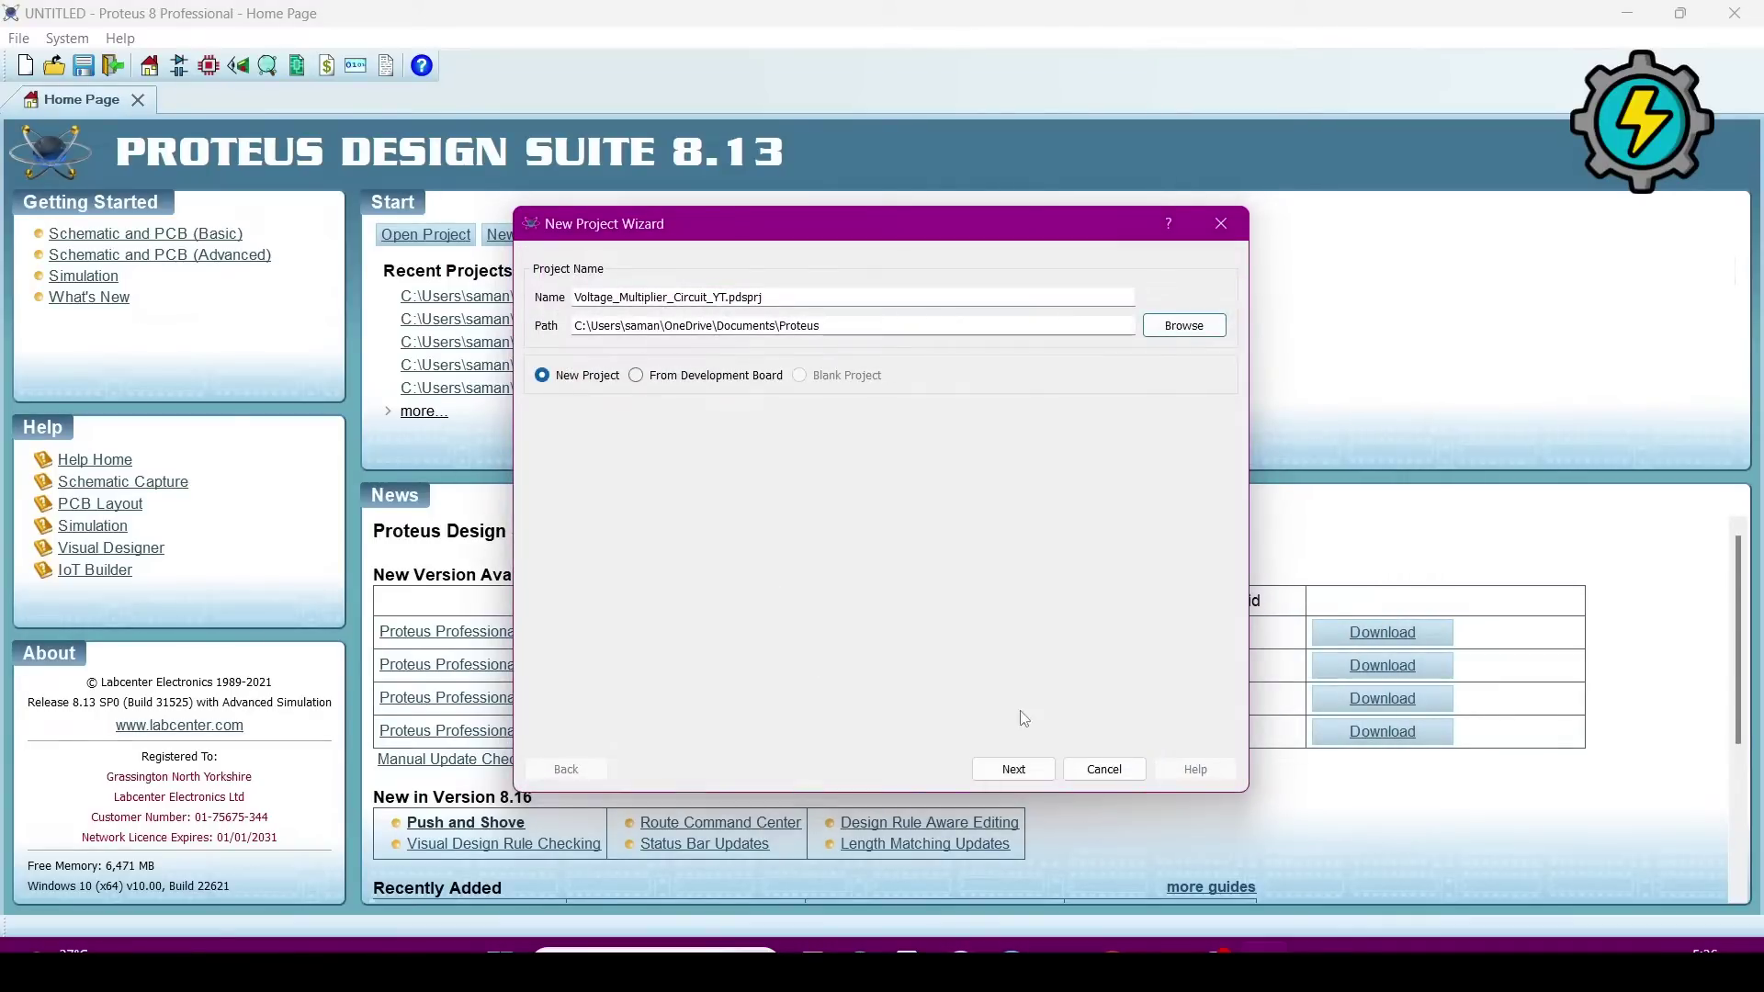
Step: Create the project with the DEFAULT schematic template, without a PCB layout or firmware project
click(1013, 769)
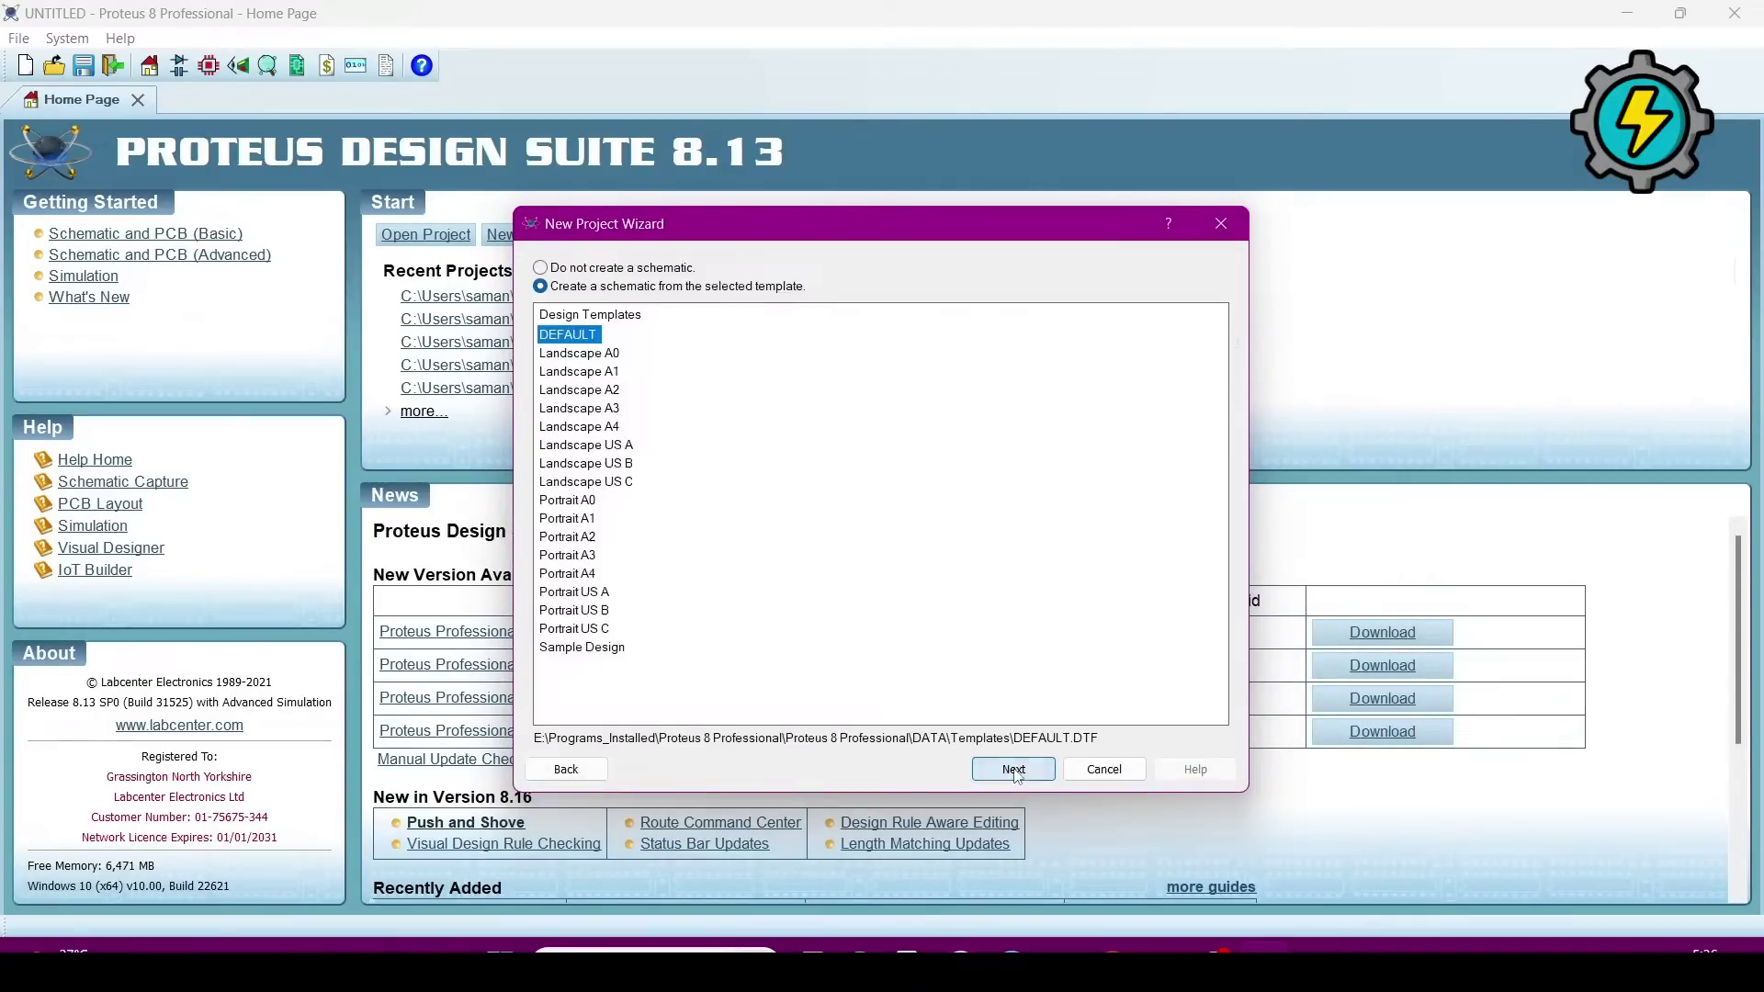
click(1013, 770)
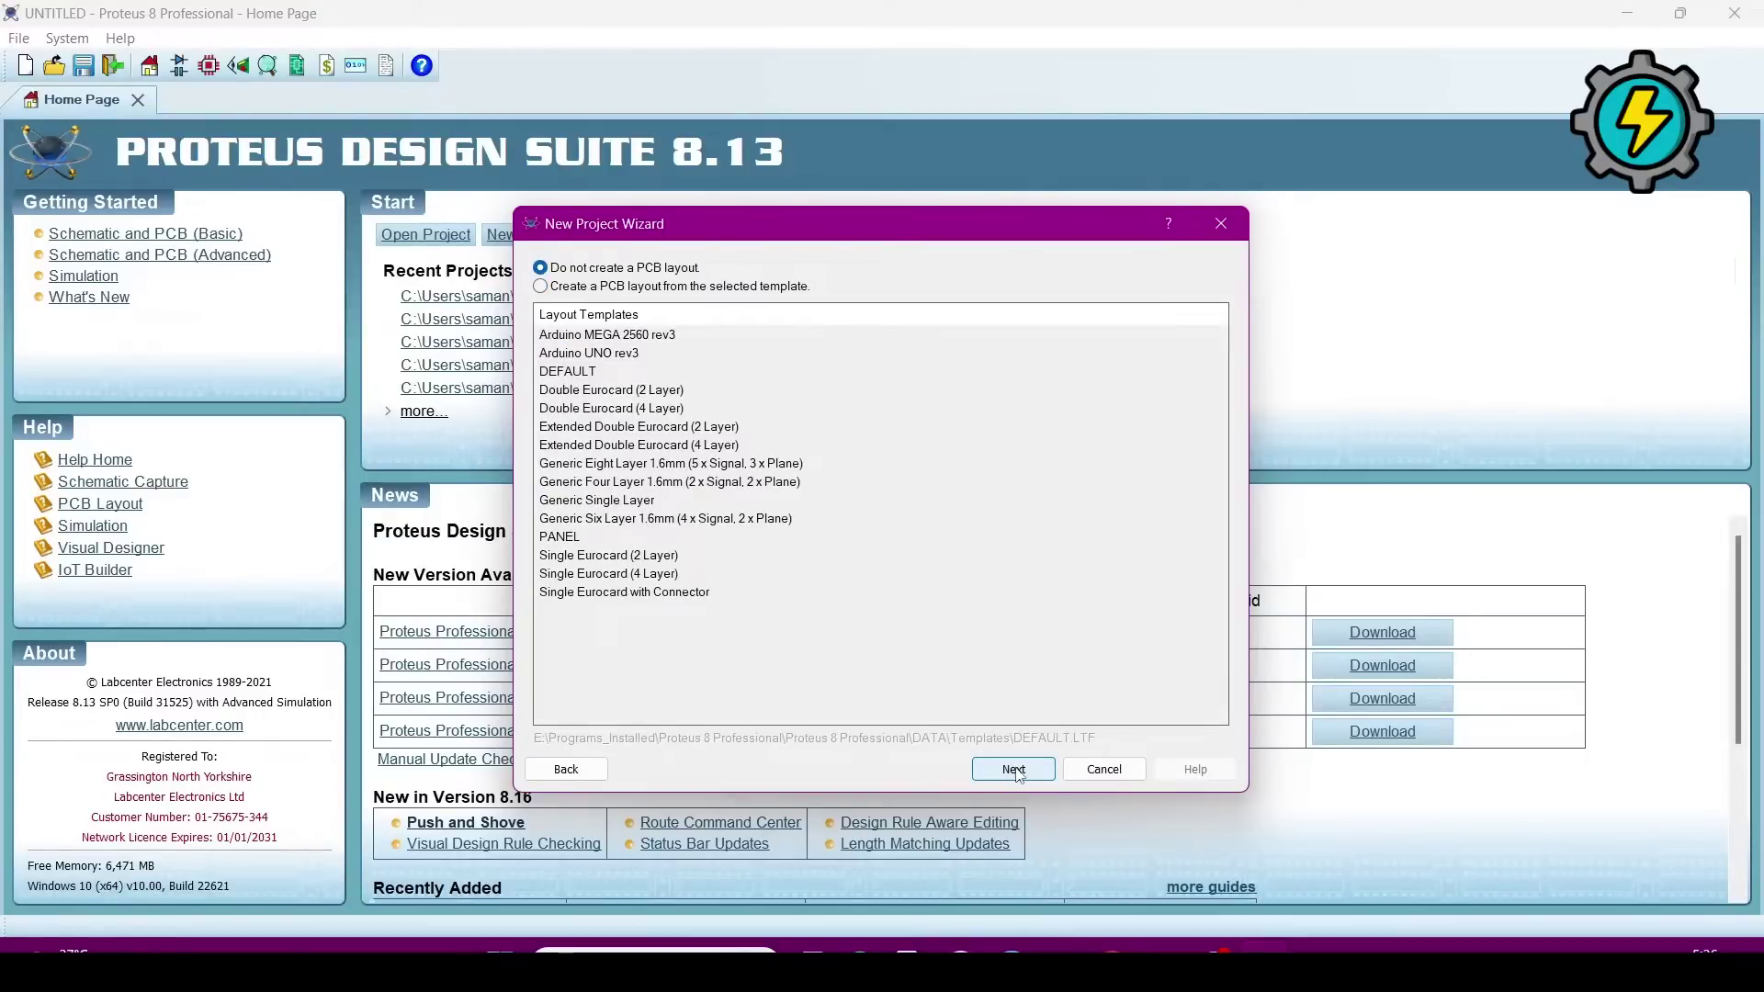
click(1013, 769)
click(1013, 769)
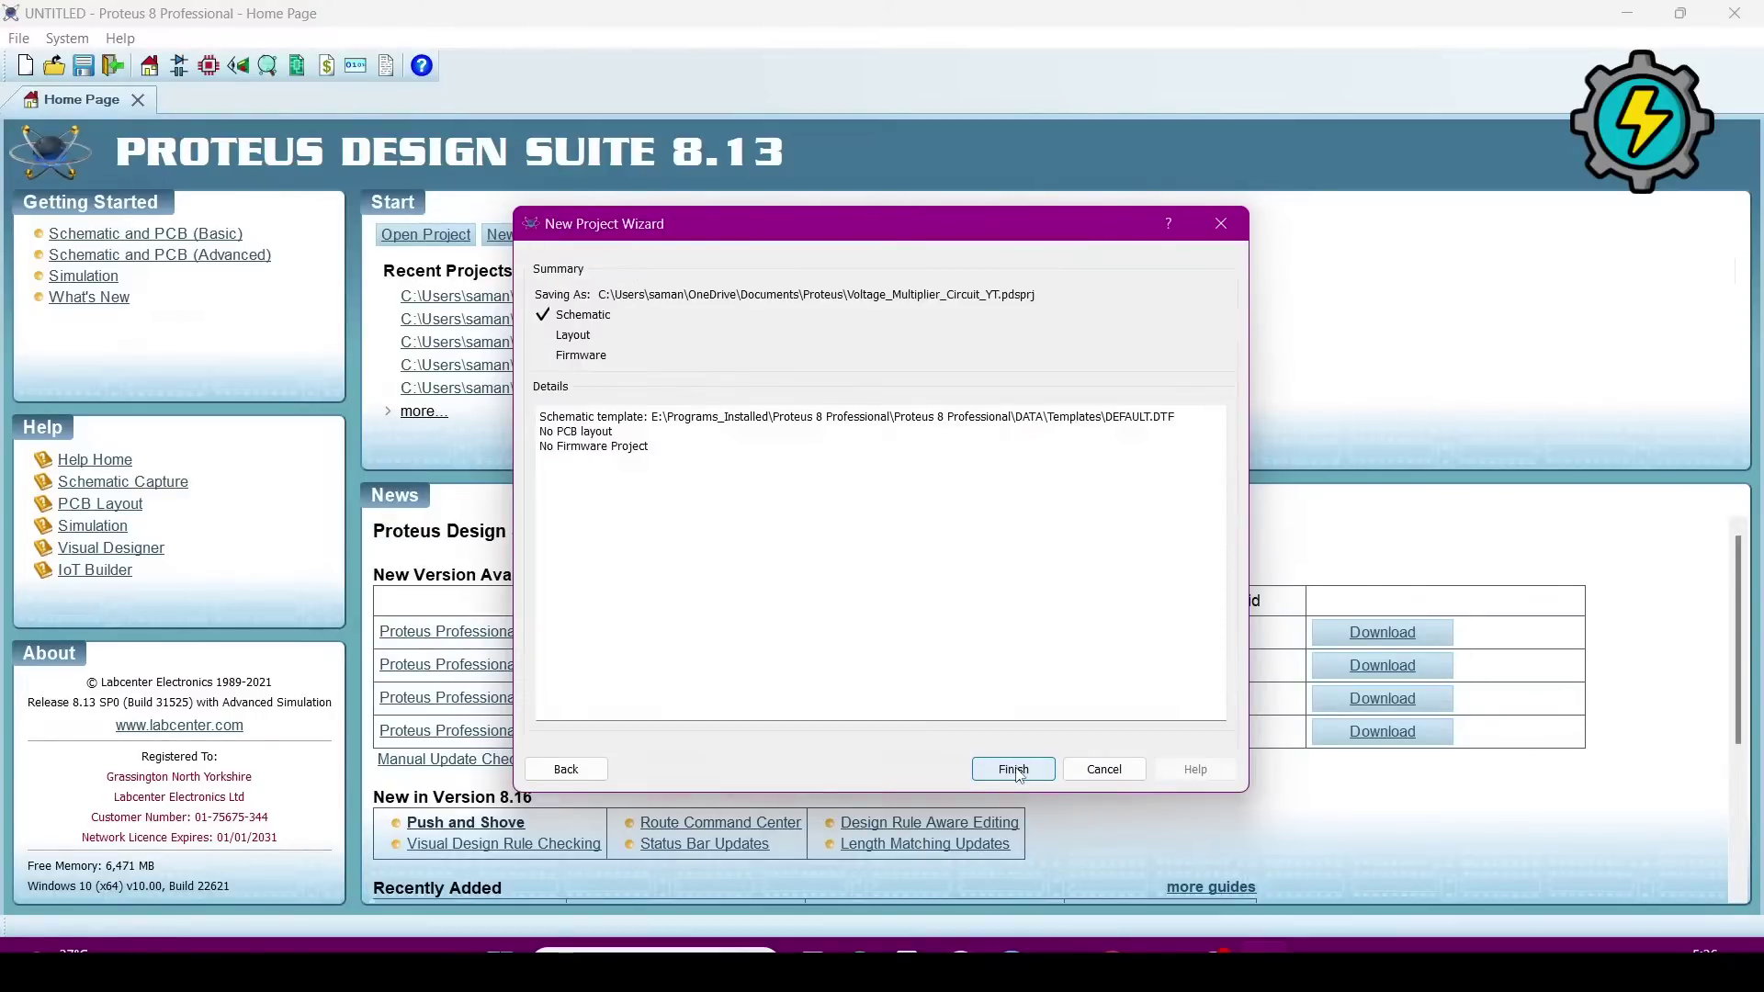
click(1015, 770)
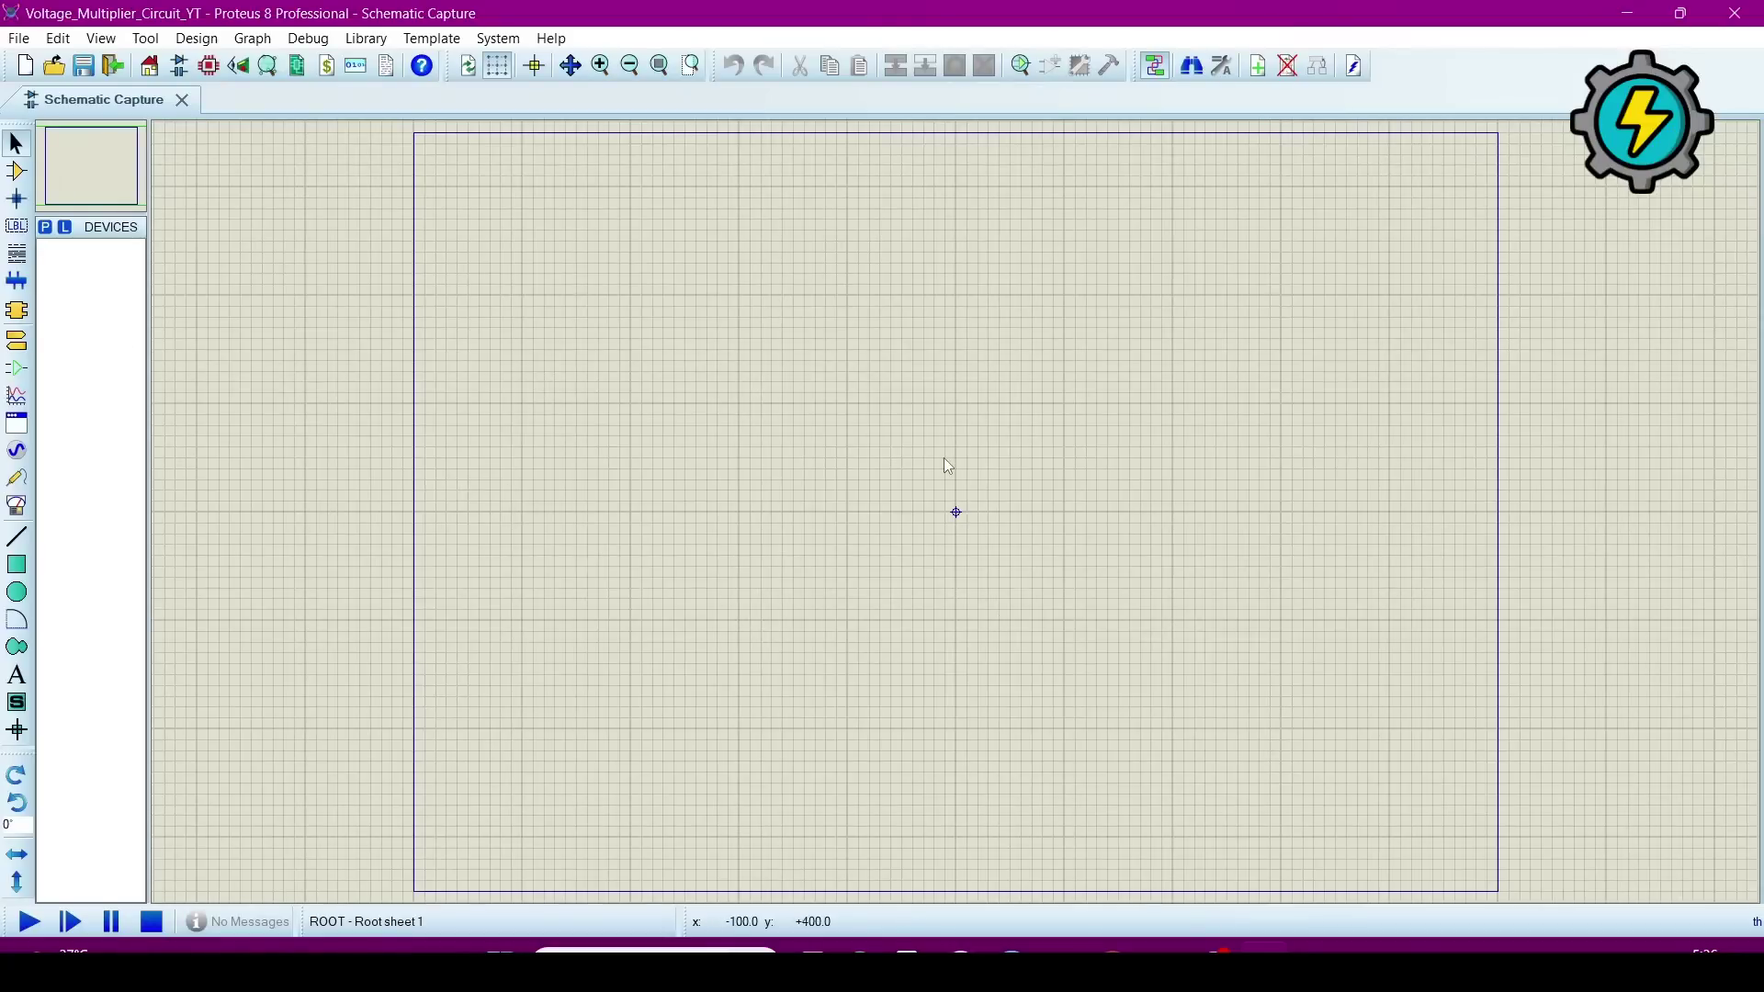
Step: Find "alternator" in the parts library and add the ALTERNATOR AC voltage source to the project's devices
click(46, 228)
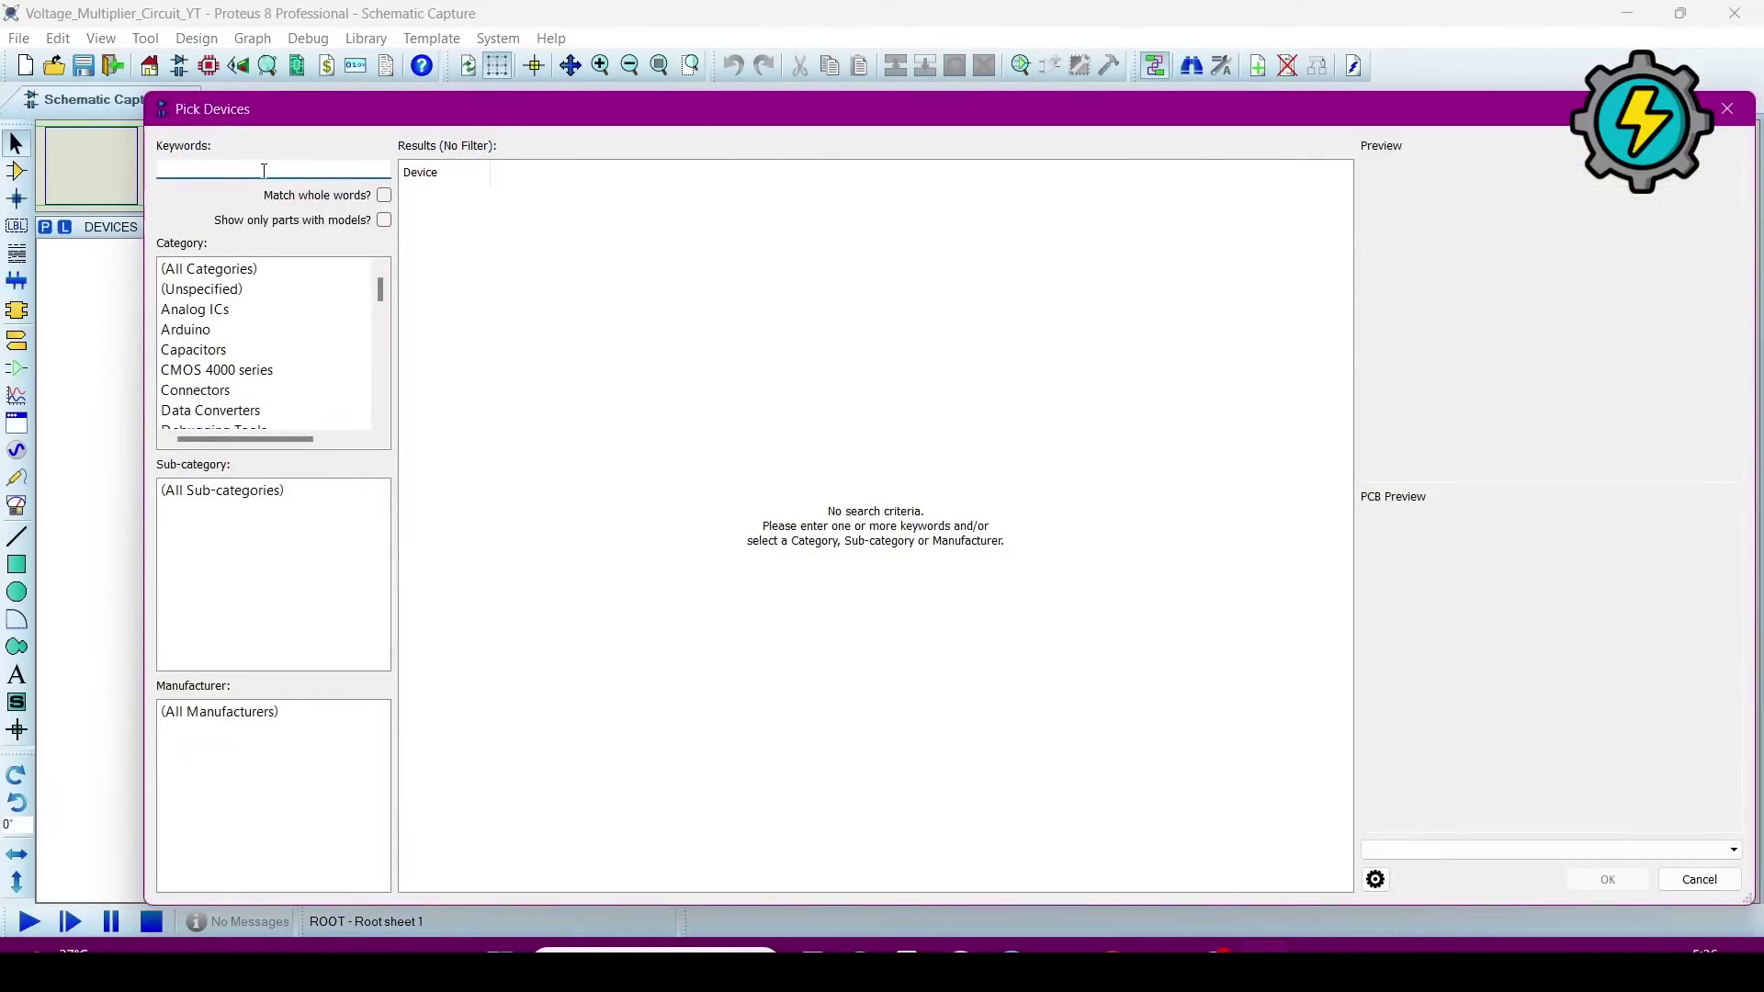
text(alternator)
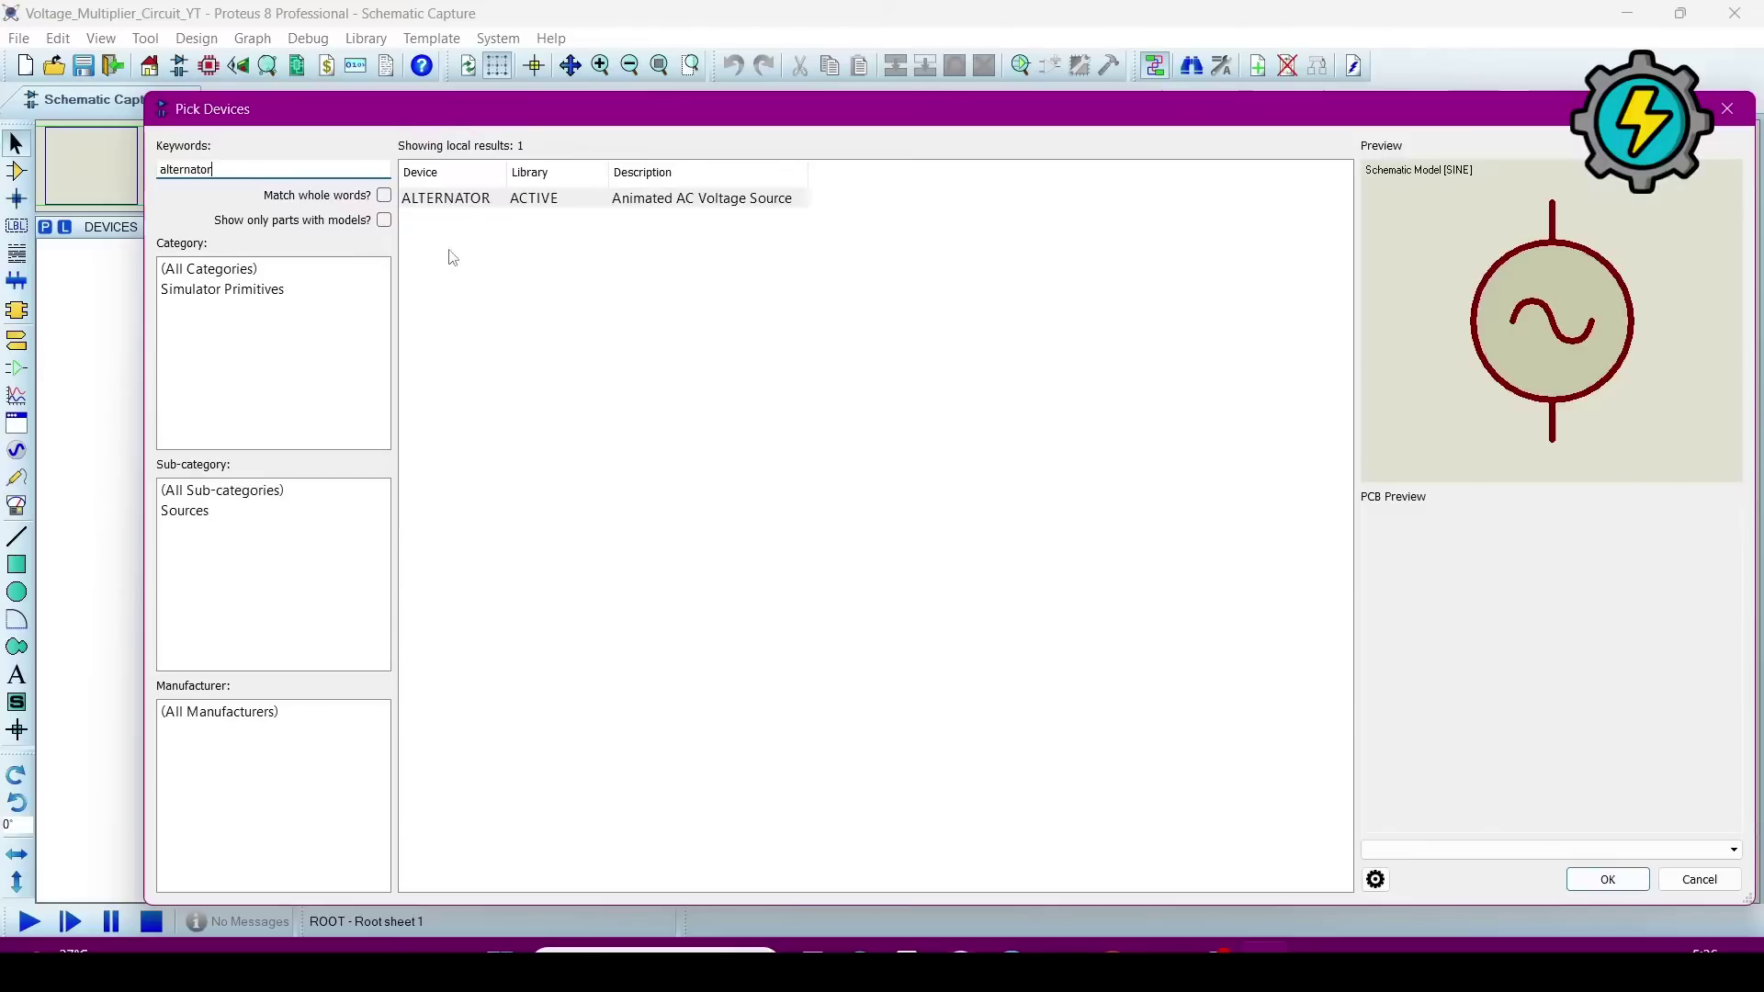
click(466, 210)
double_click(465, 209)
Step: Search the parts library for "transformer" and add the simple transformer TRAN-2P2S to the devices
click(244, 171)
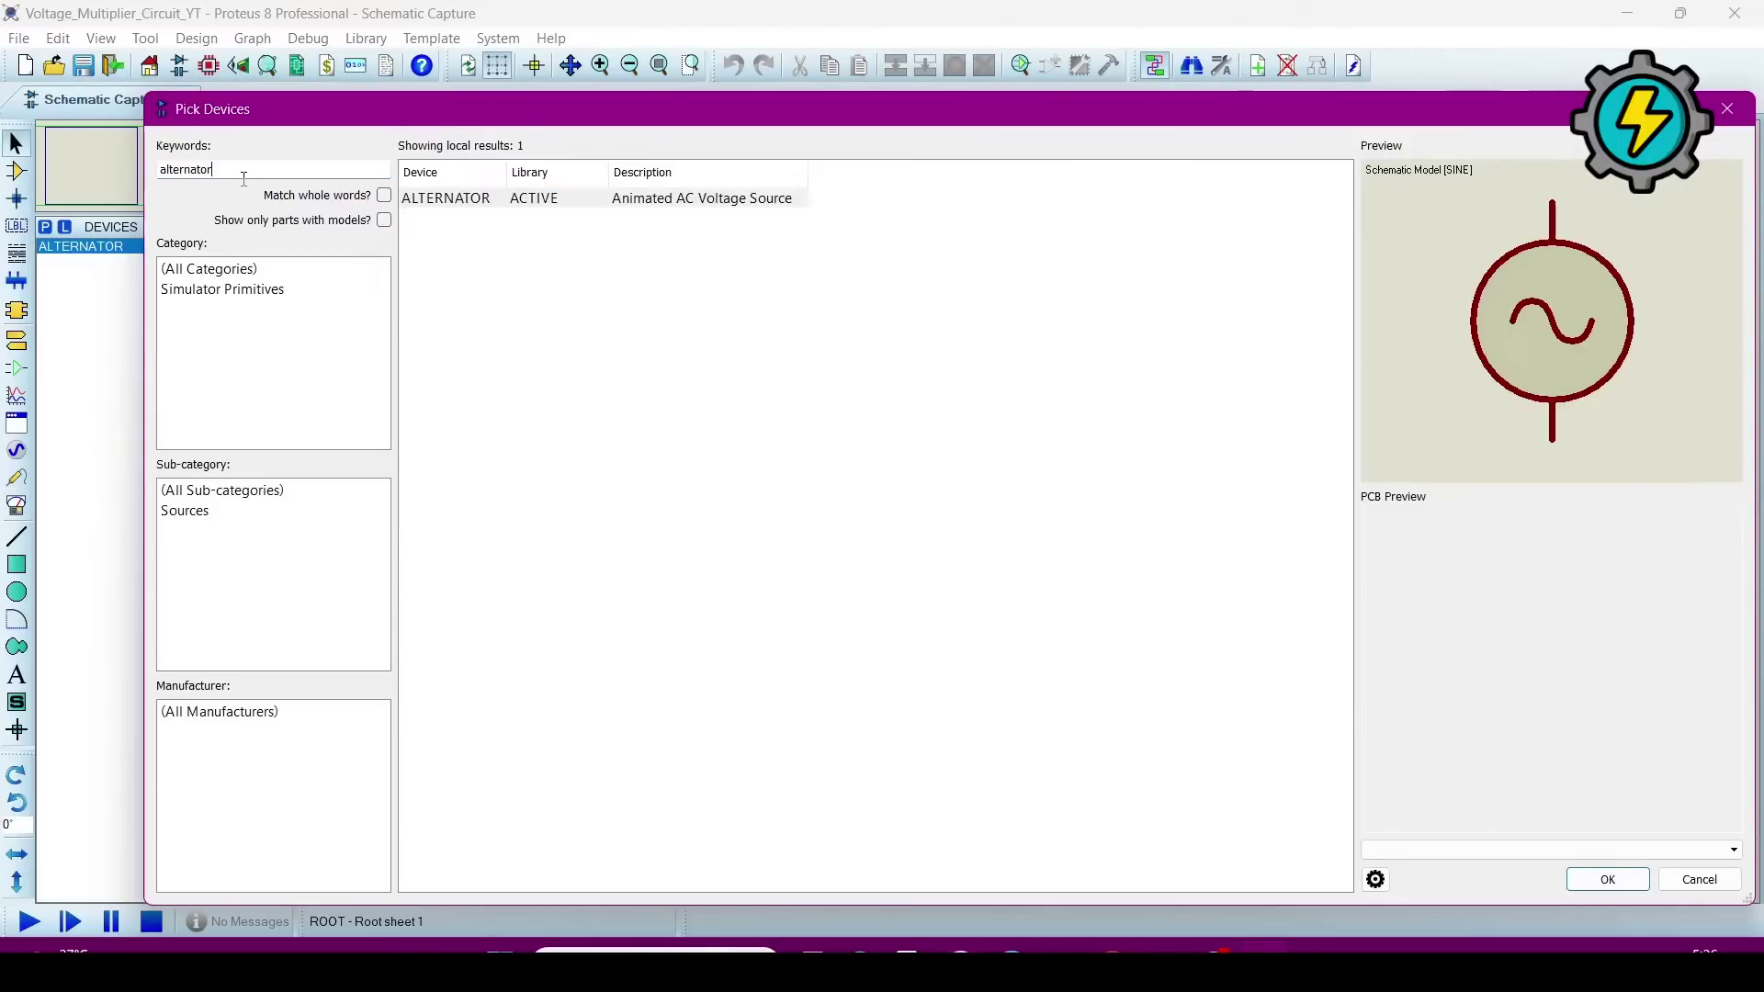
double_click(245, 171)
key(BackSpace)
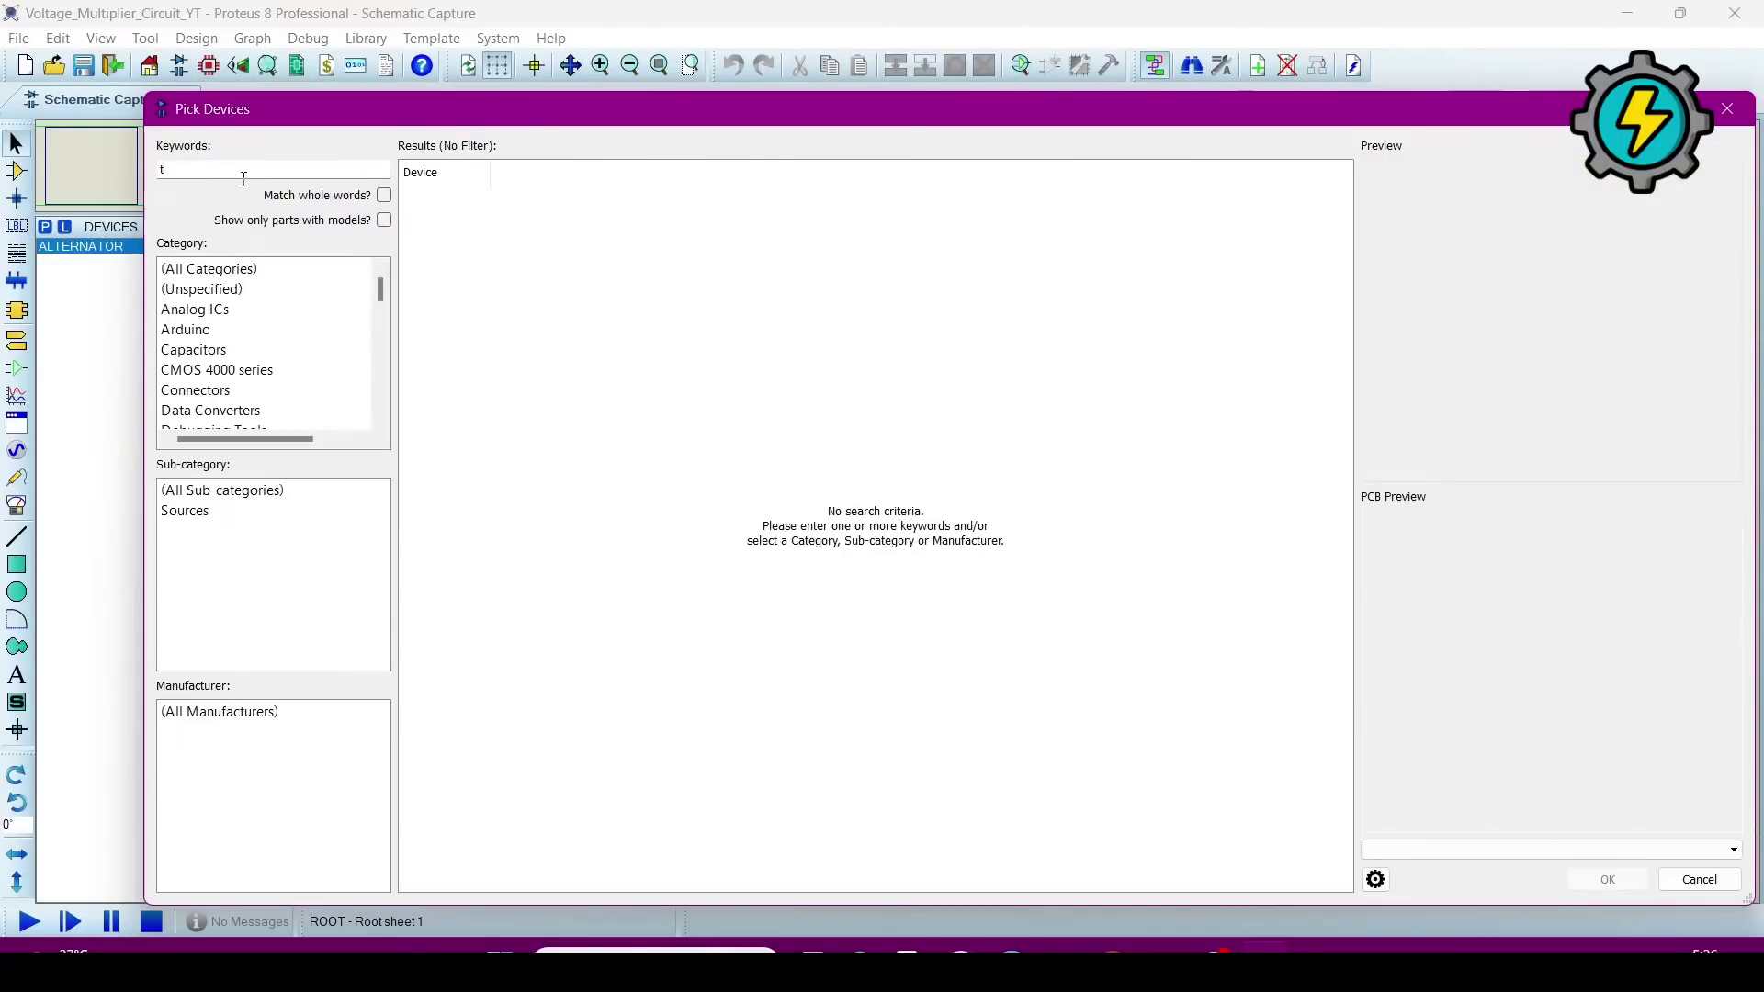
text(transfo)
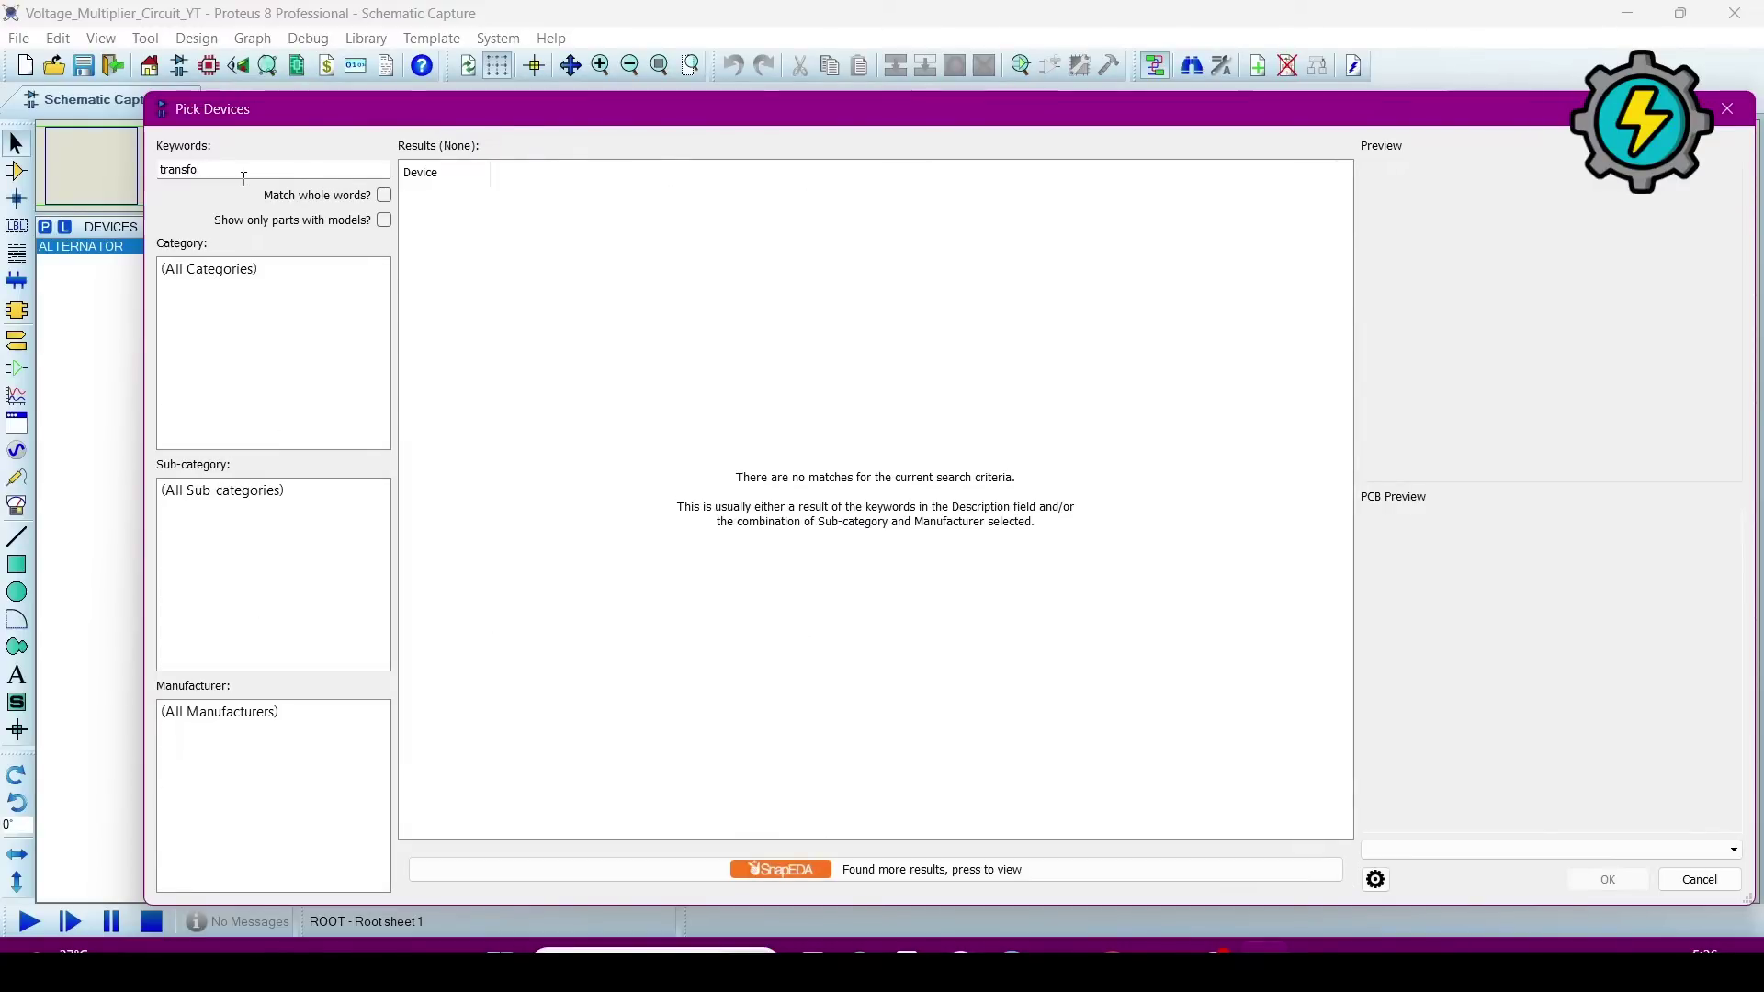
text(rermer)
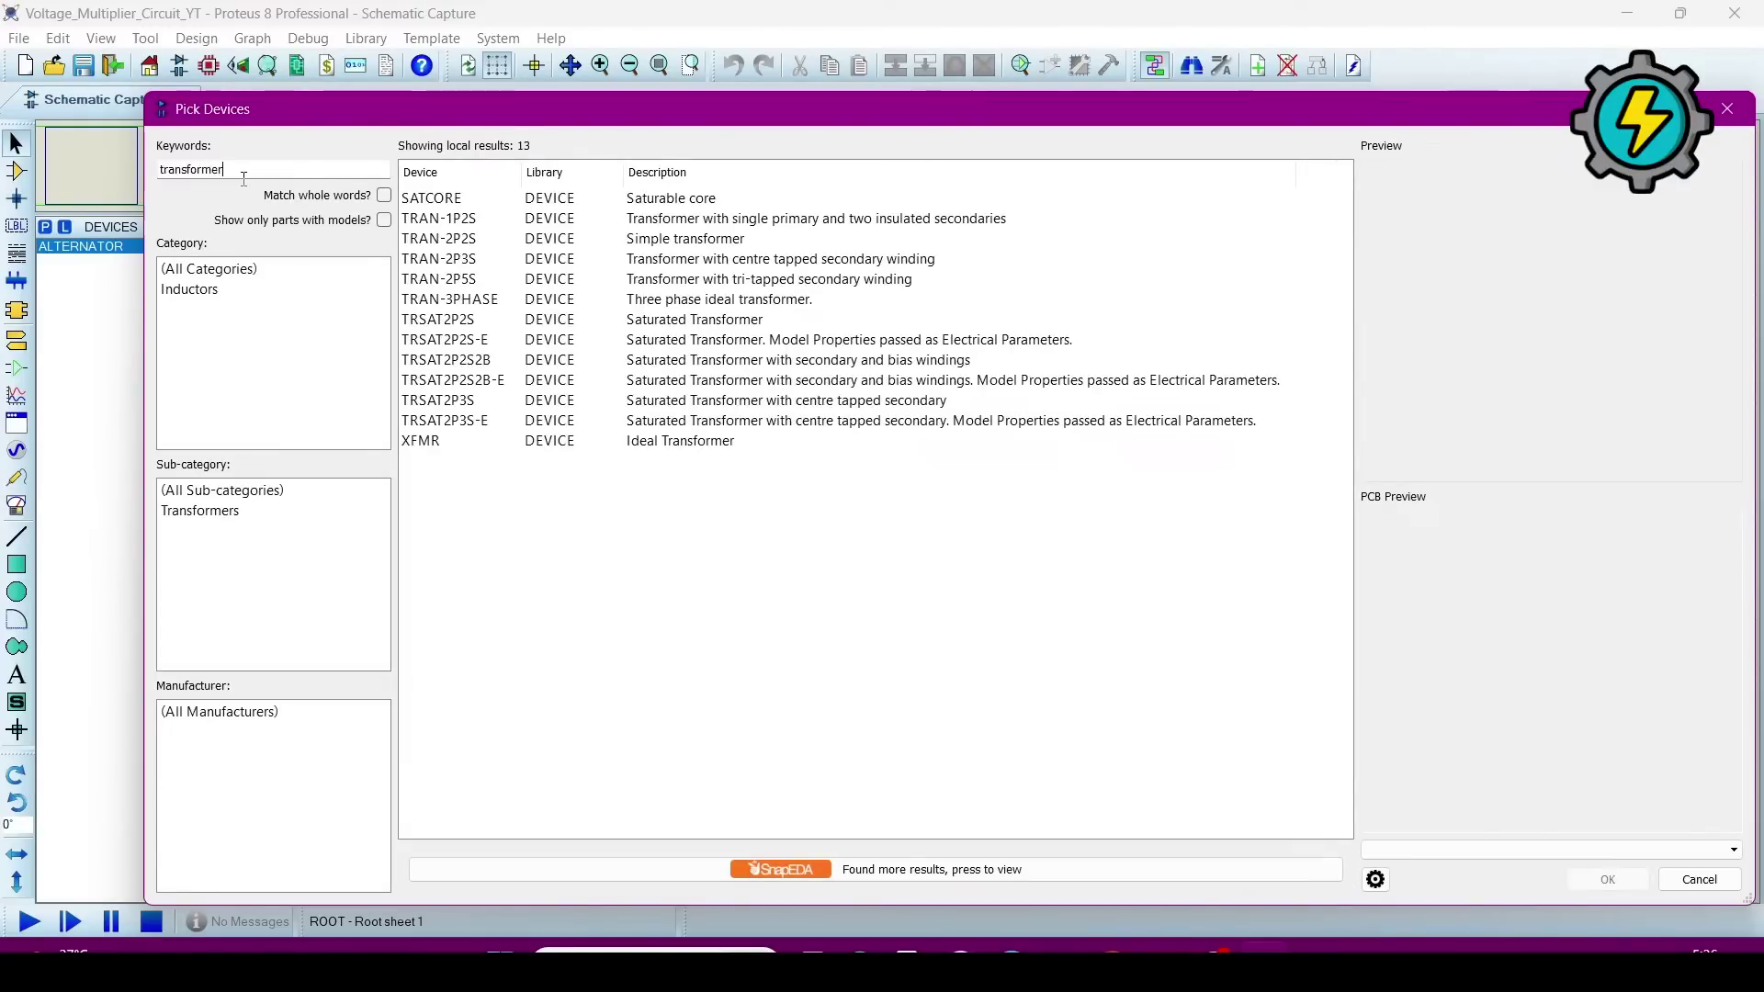
double_click(656, 241)
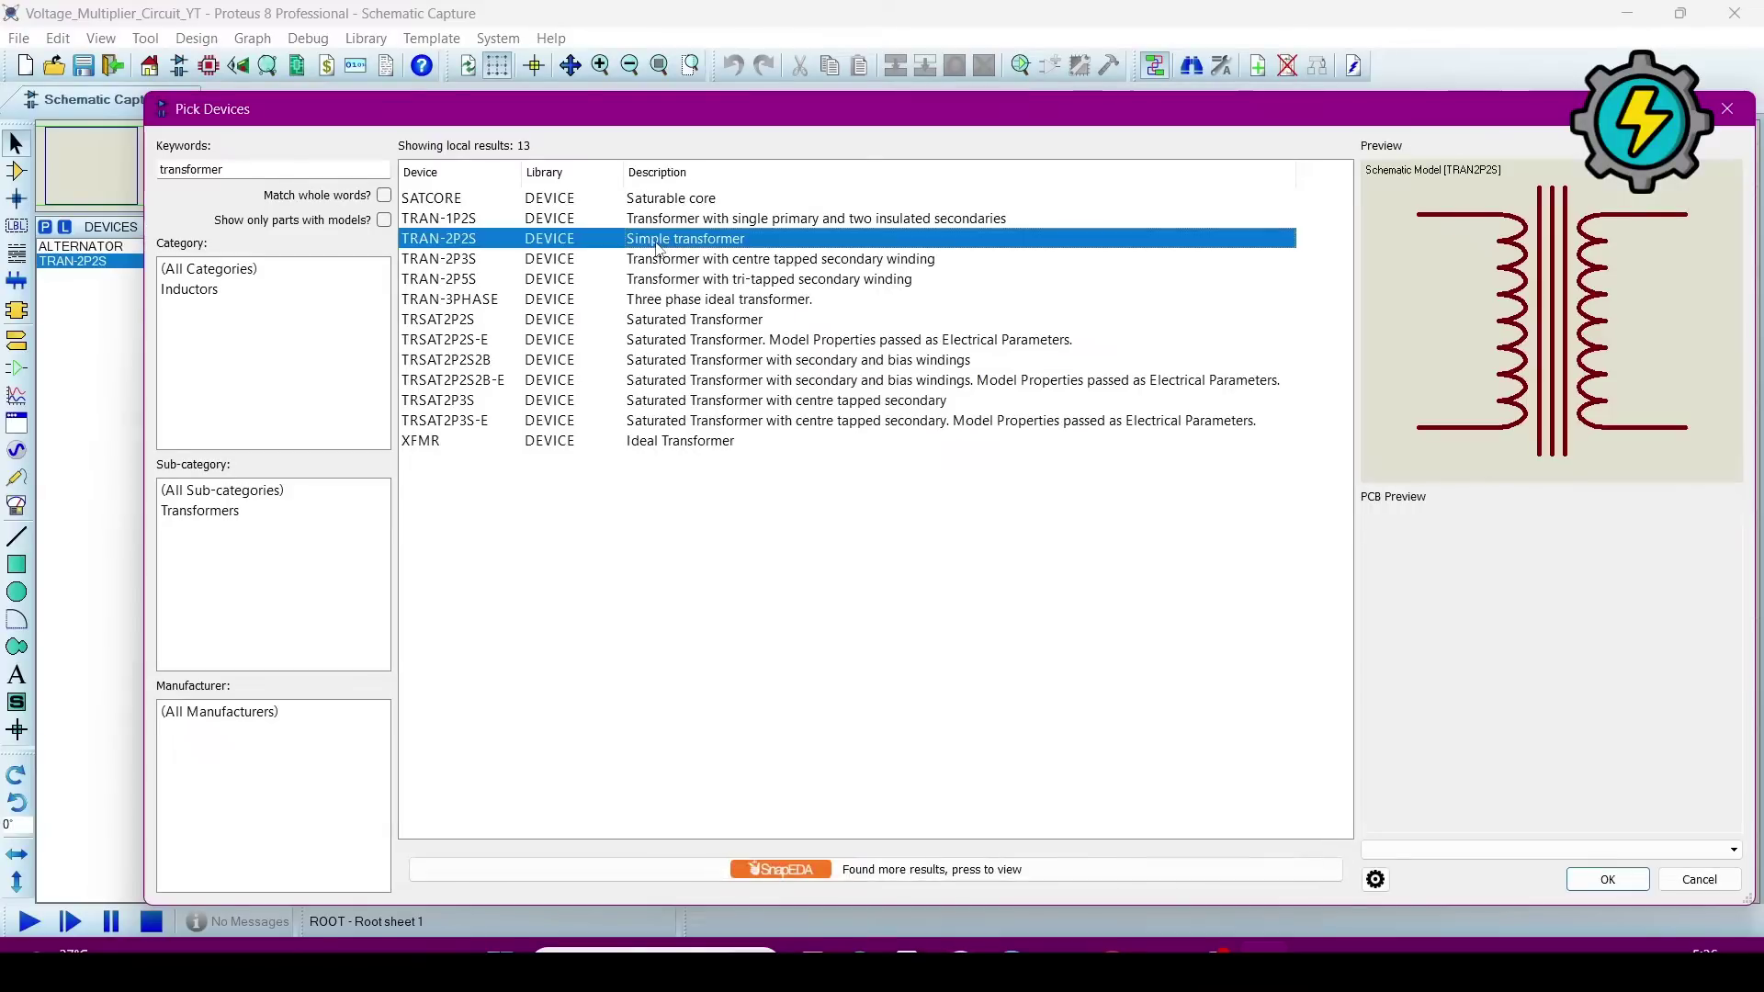
Step: Search the parts library for "diode" and add the generic DIODE from the DEVICE library to the devices
double_click(244, 172)
key(BackSpace)
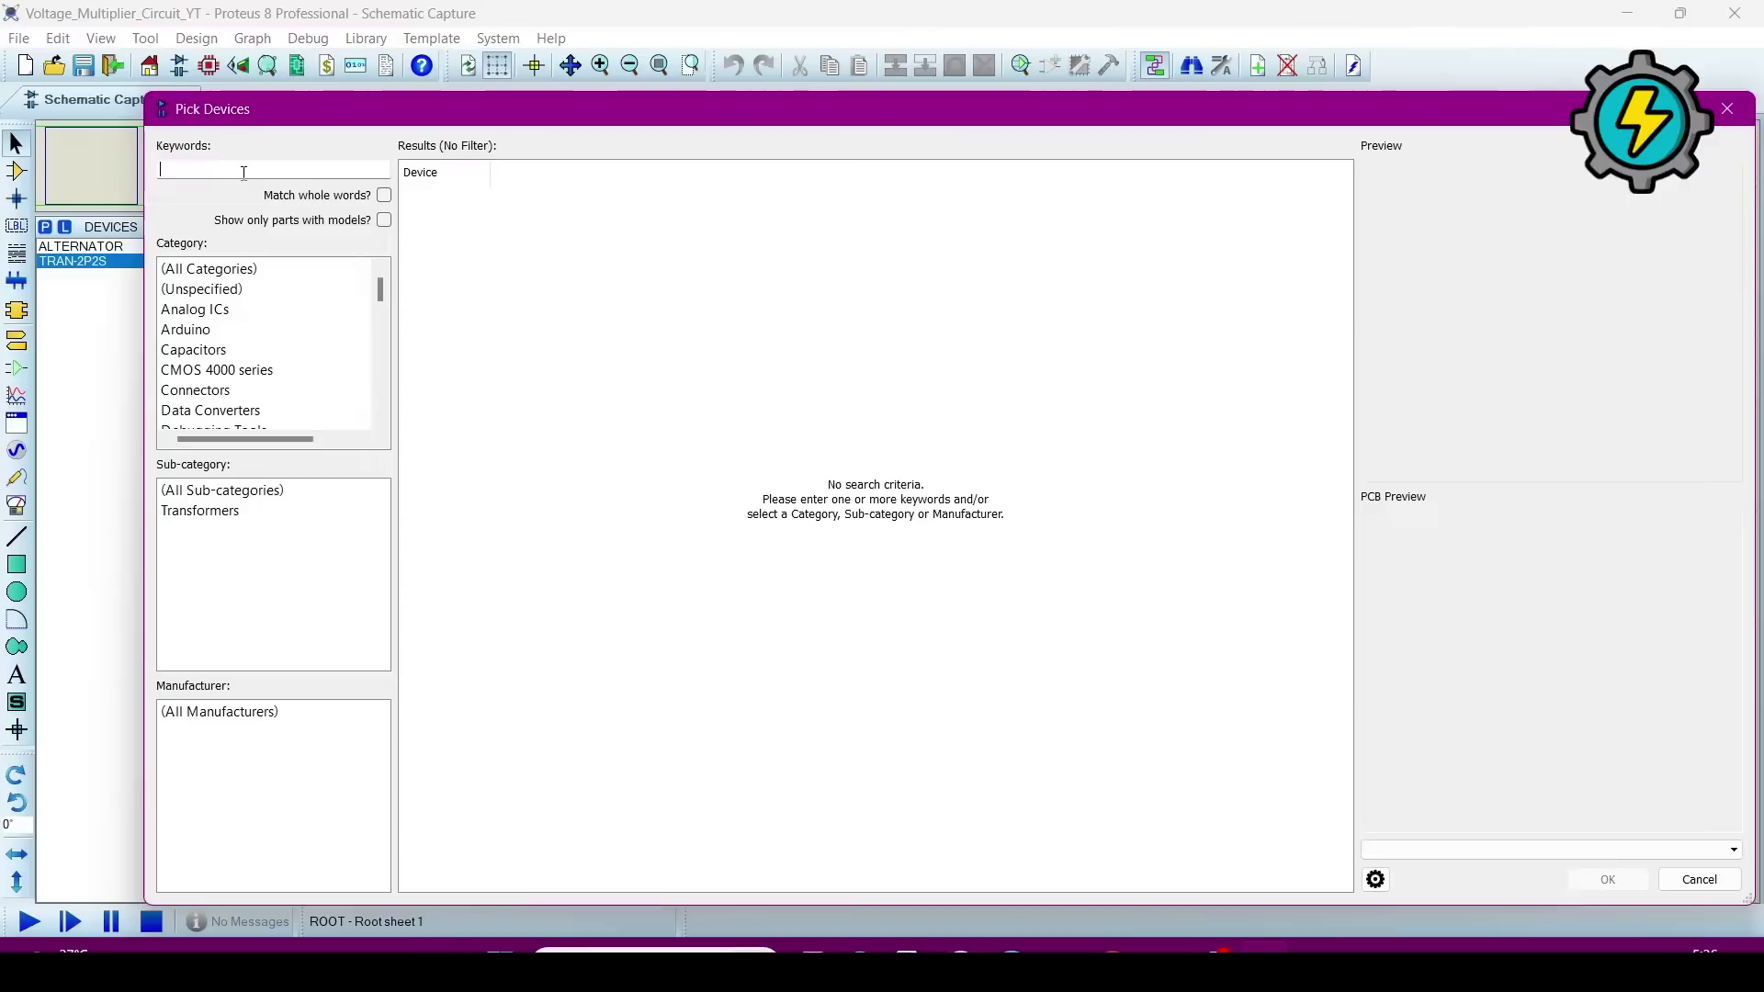
text(diode)
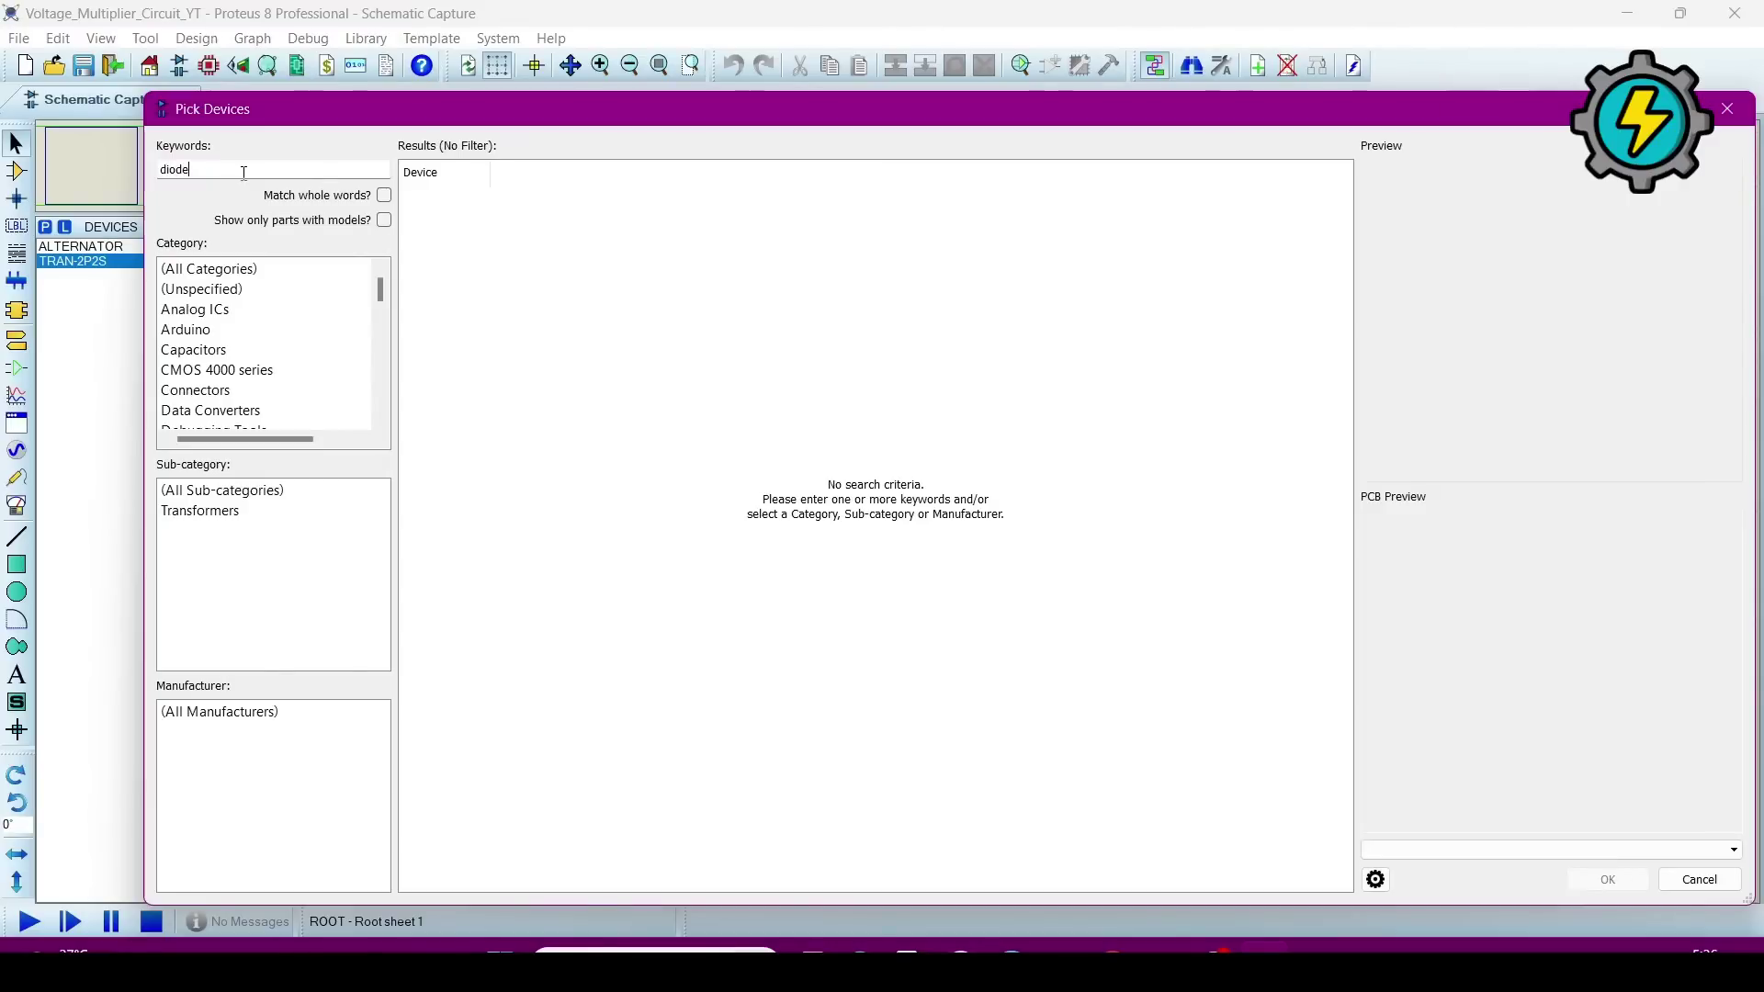
click(504, 865)
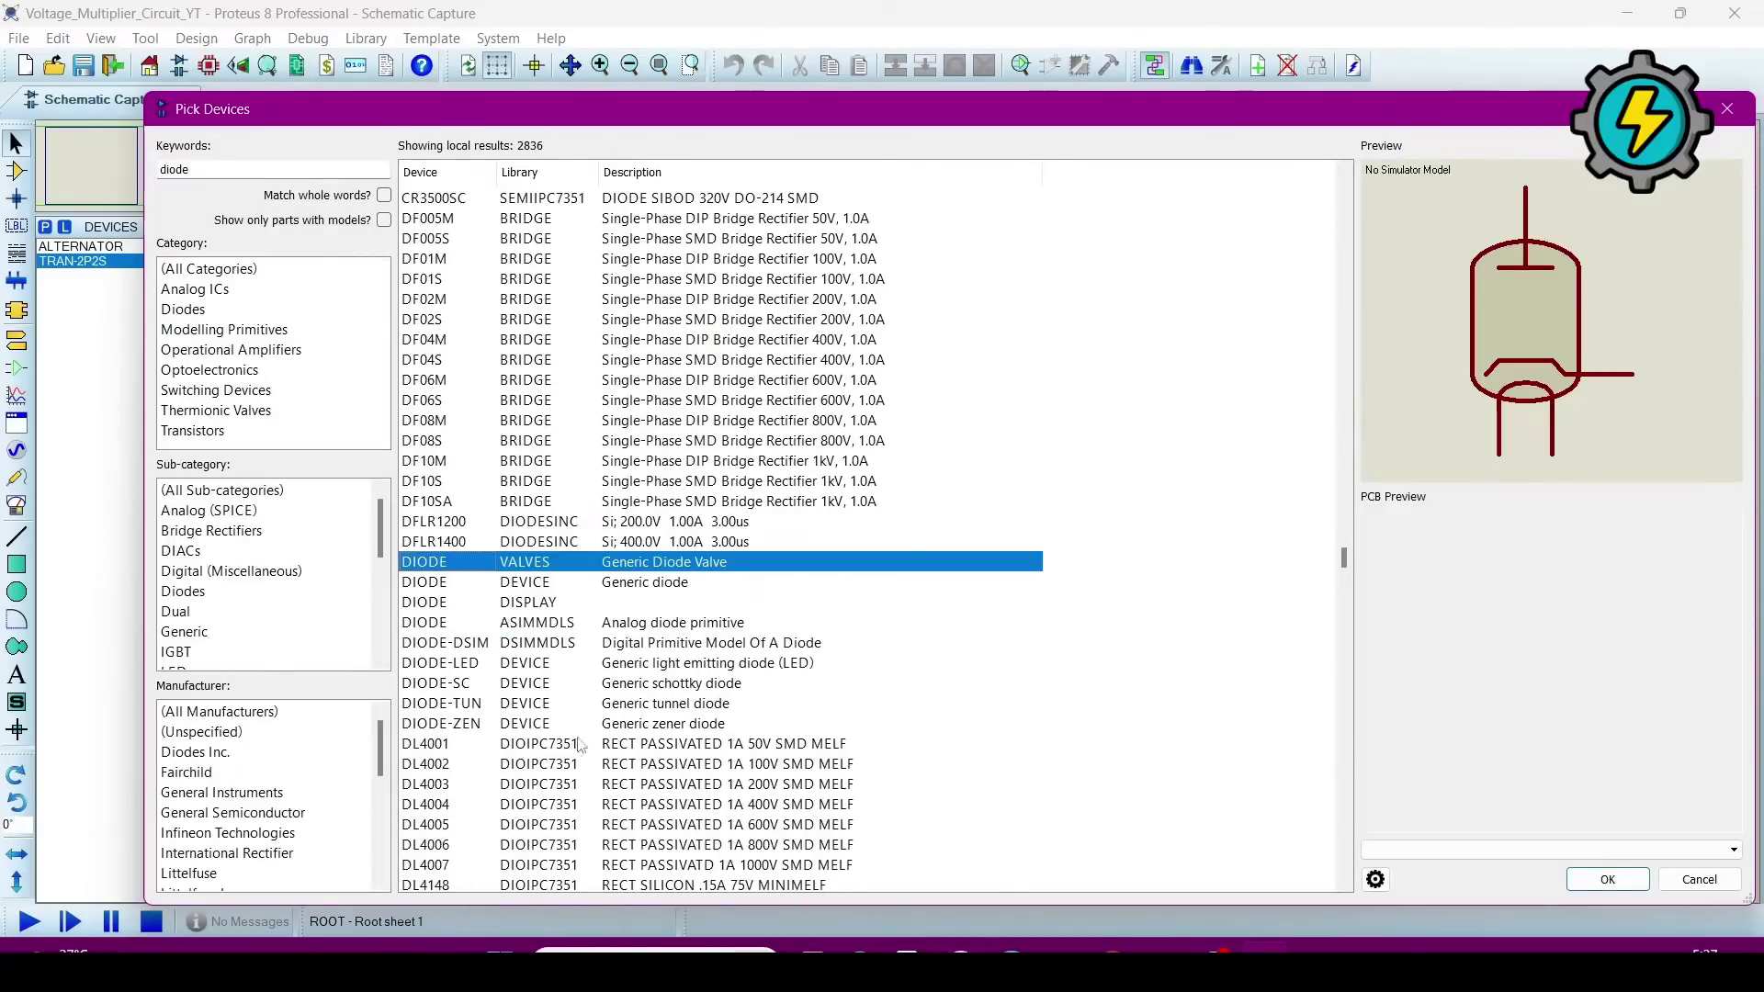
double_click(606, 585)
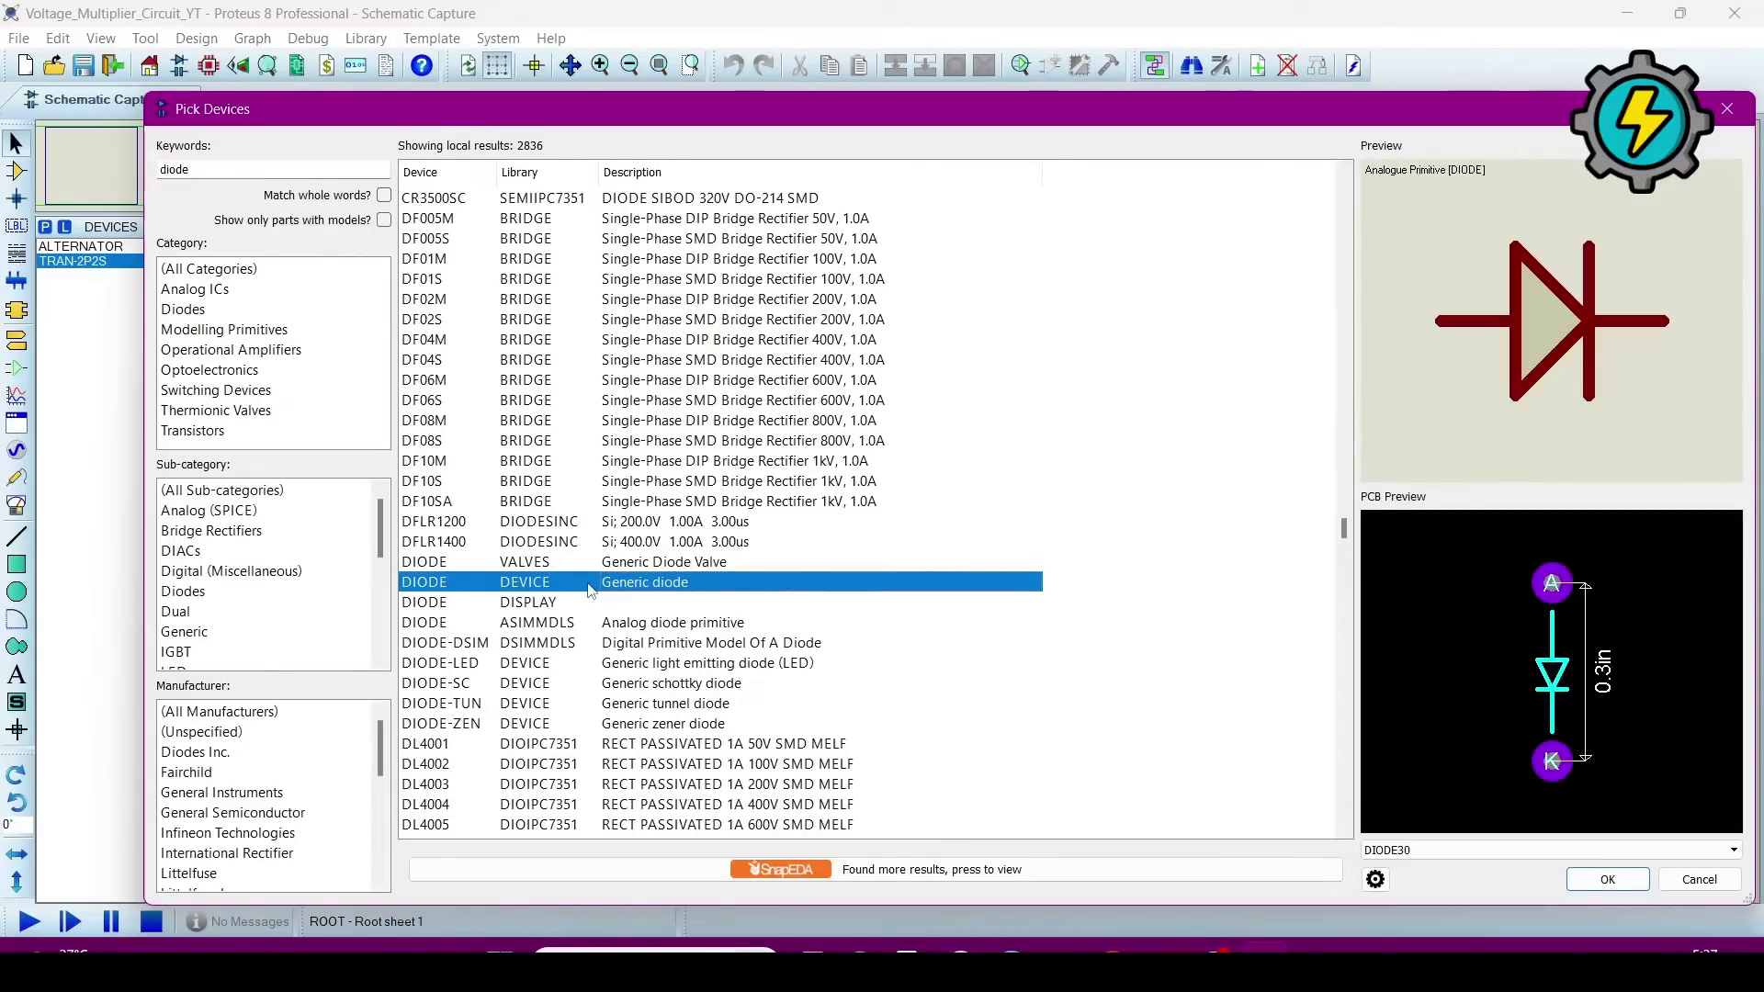
Step: Search for "capacitor", add the polarized capacitor CAP-POL to the devices, and close the parts library
double_click(227, 171)
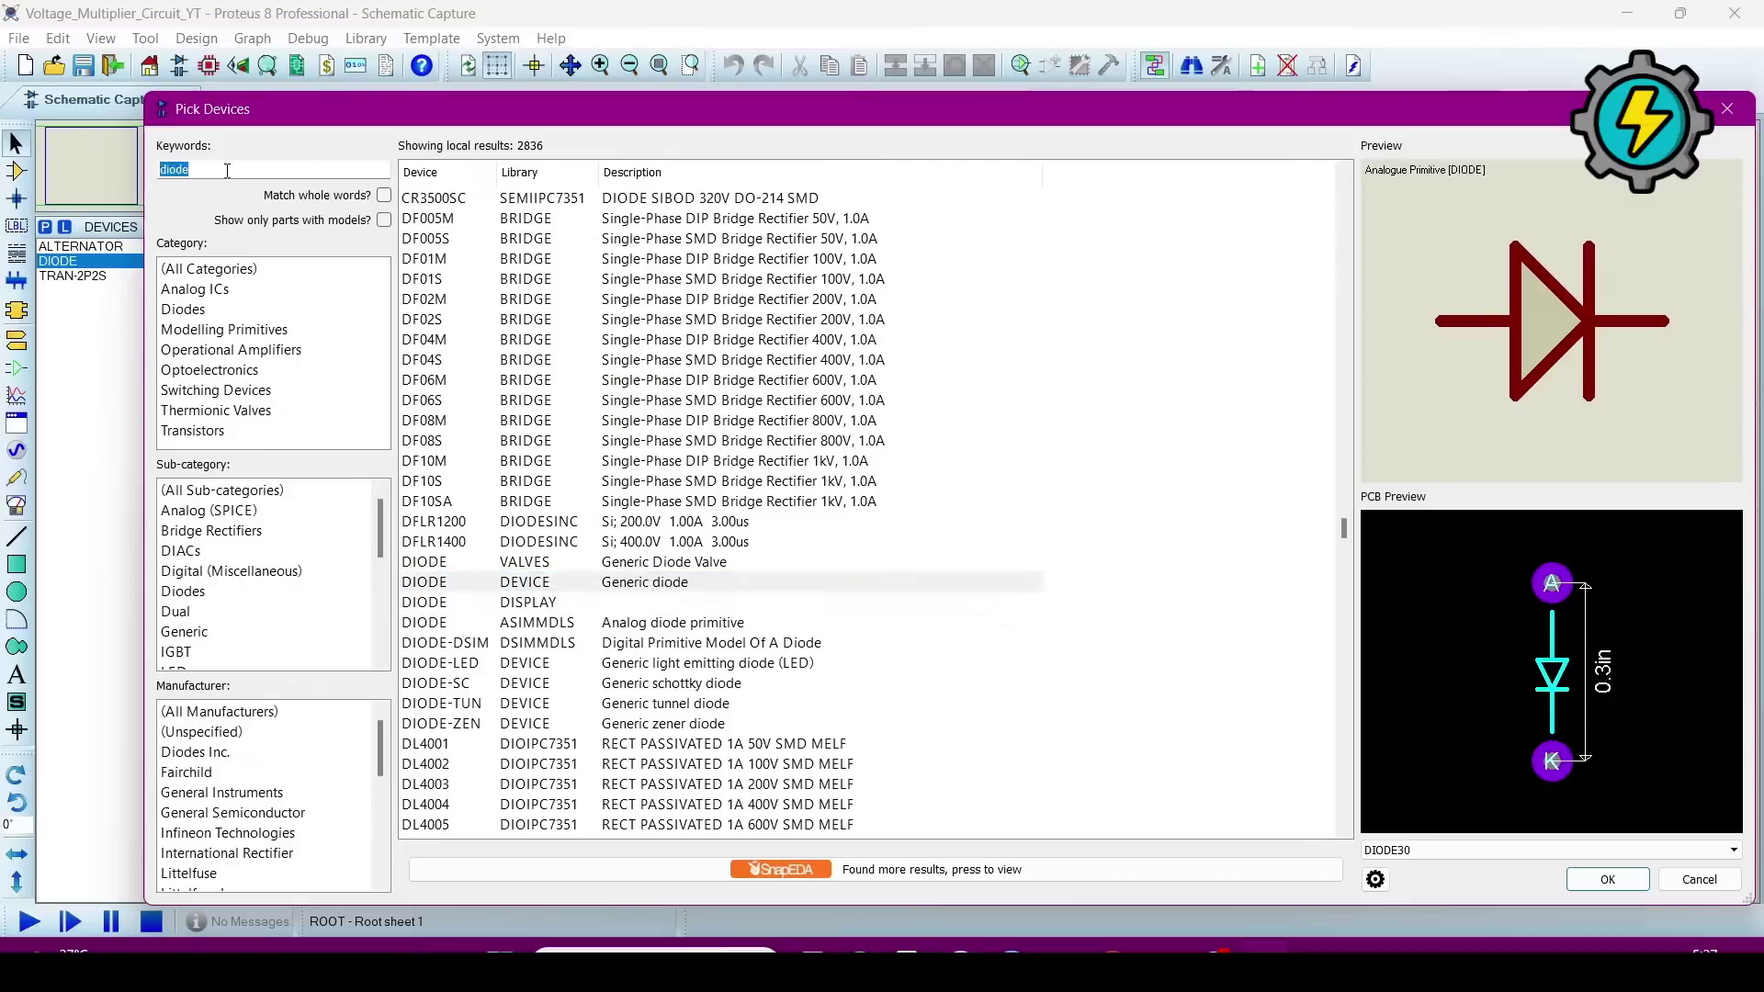
key(BackSpace)
text(ca)
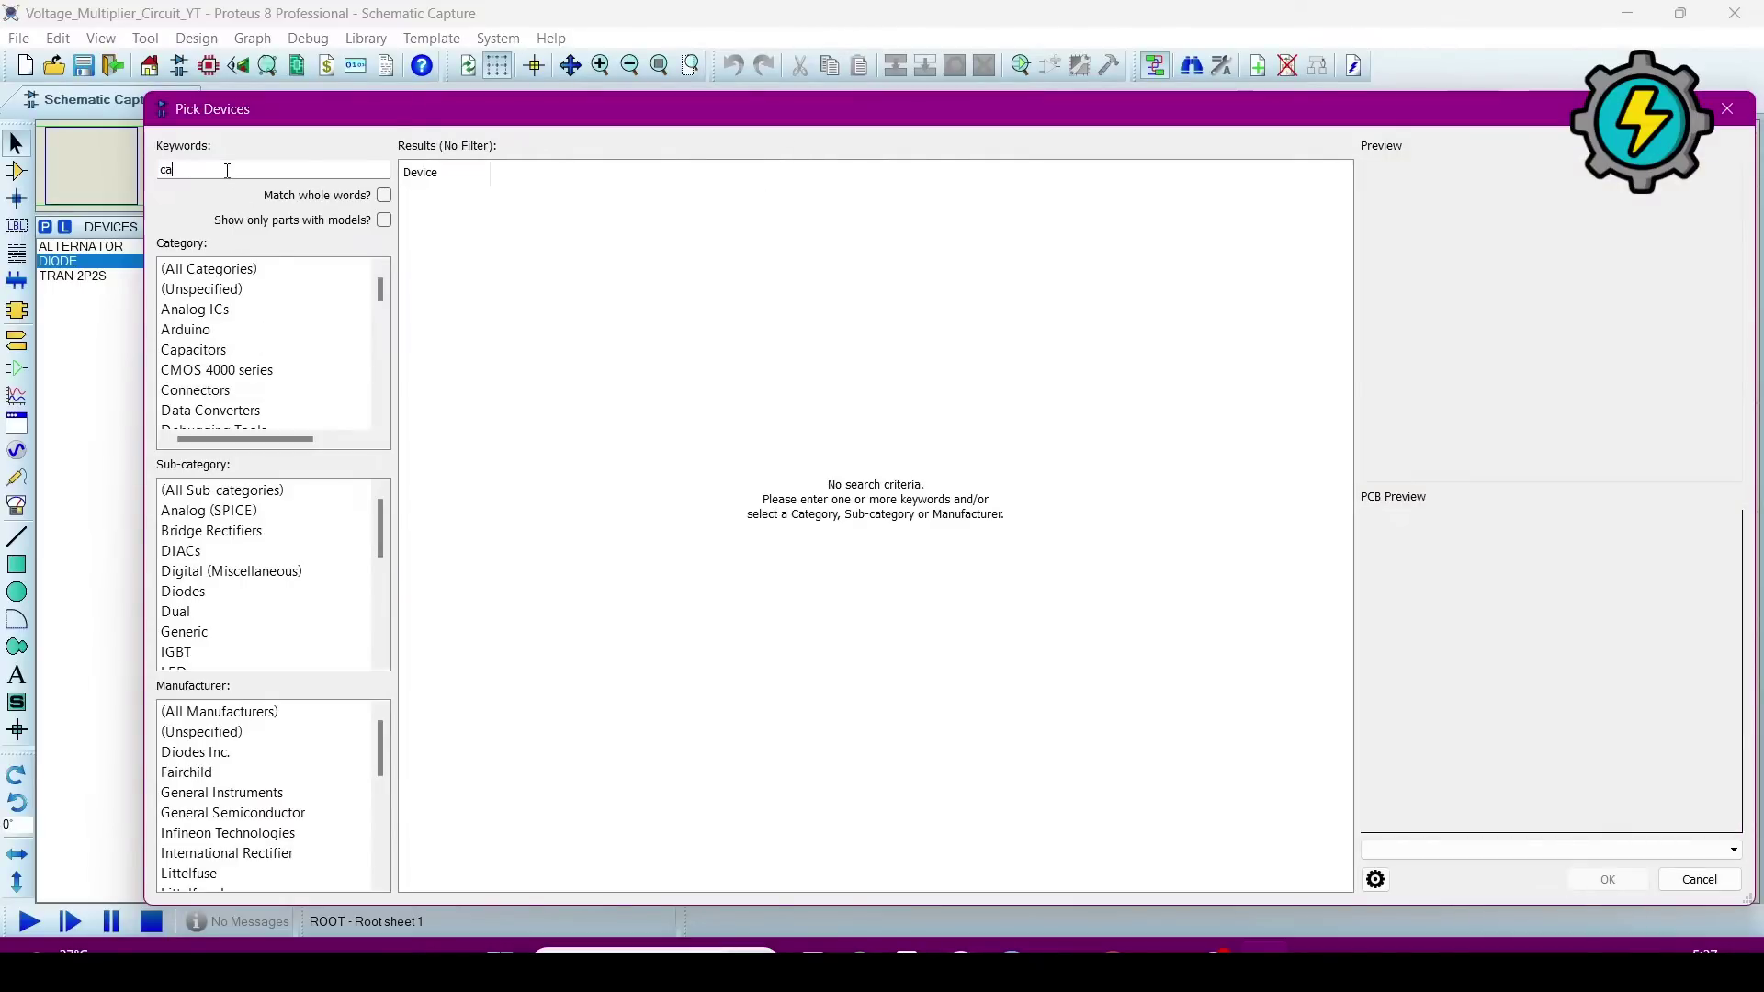
text(pacitor)
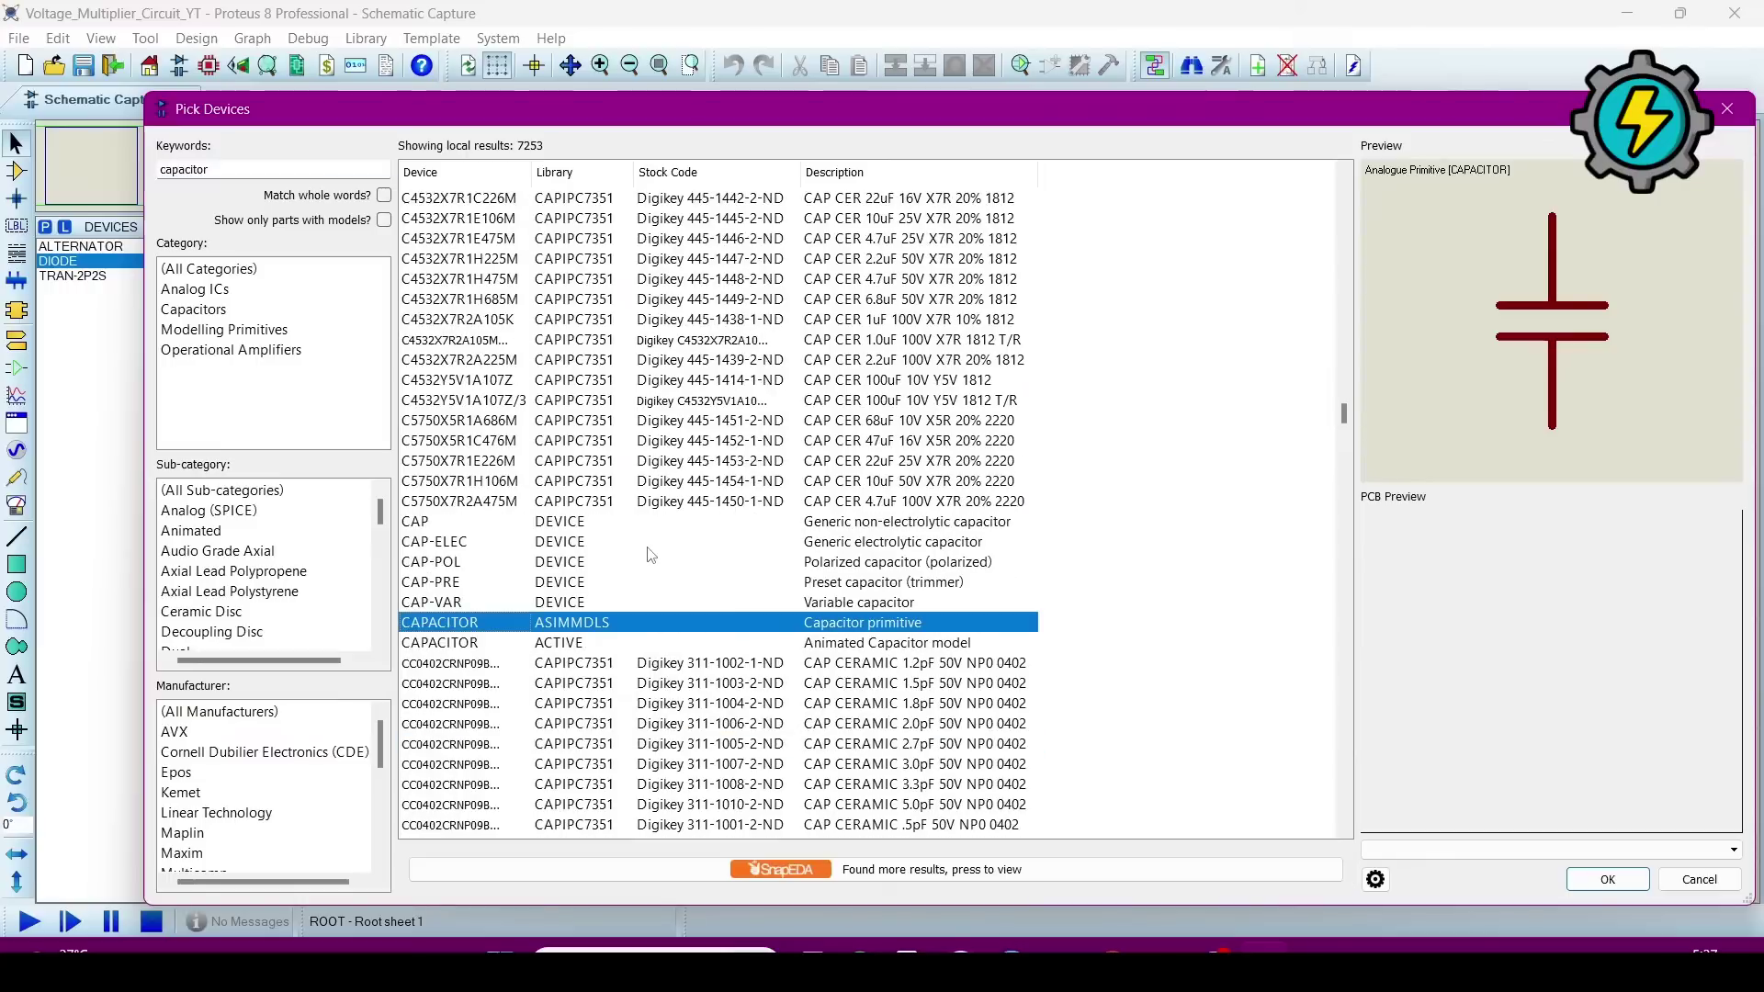
double_click(859, 568)
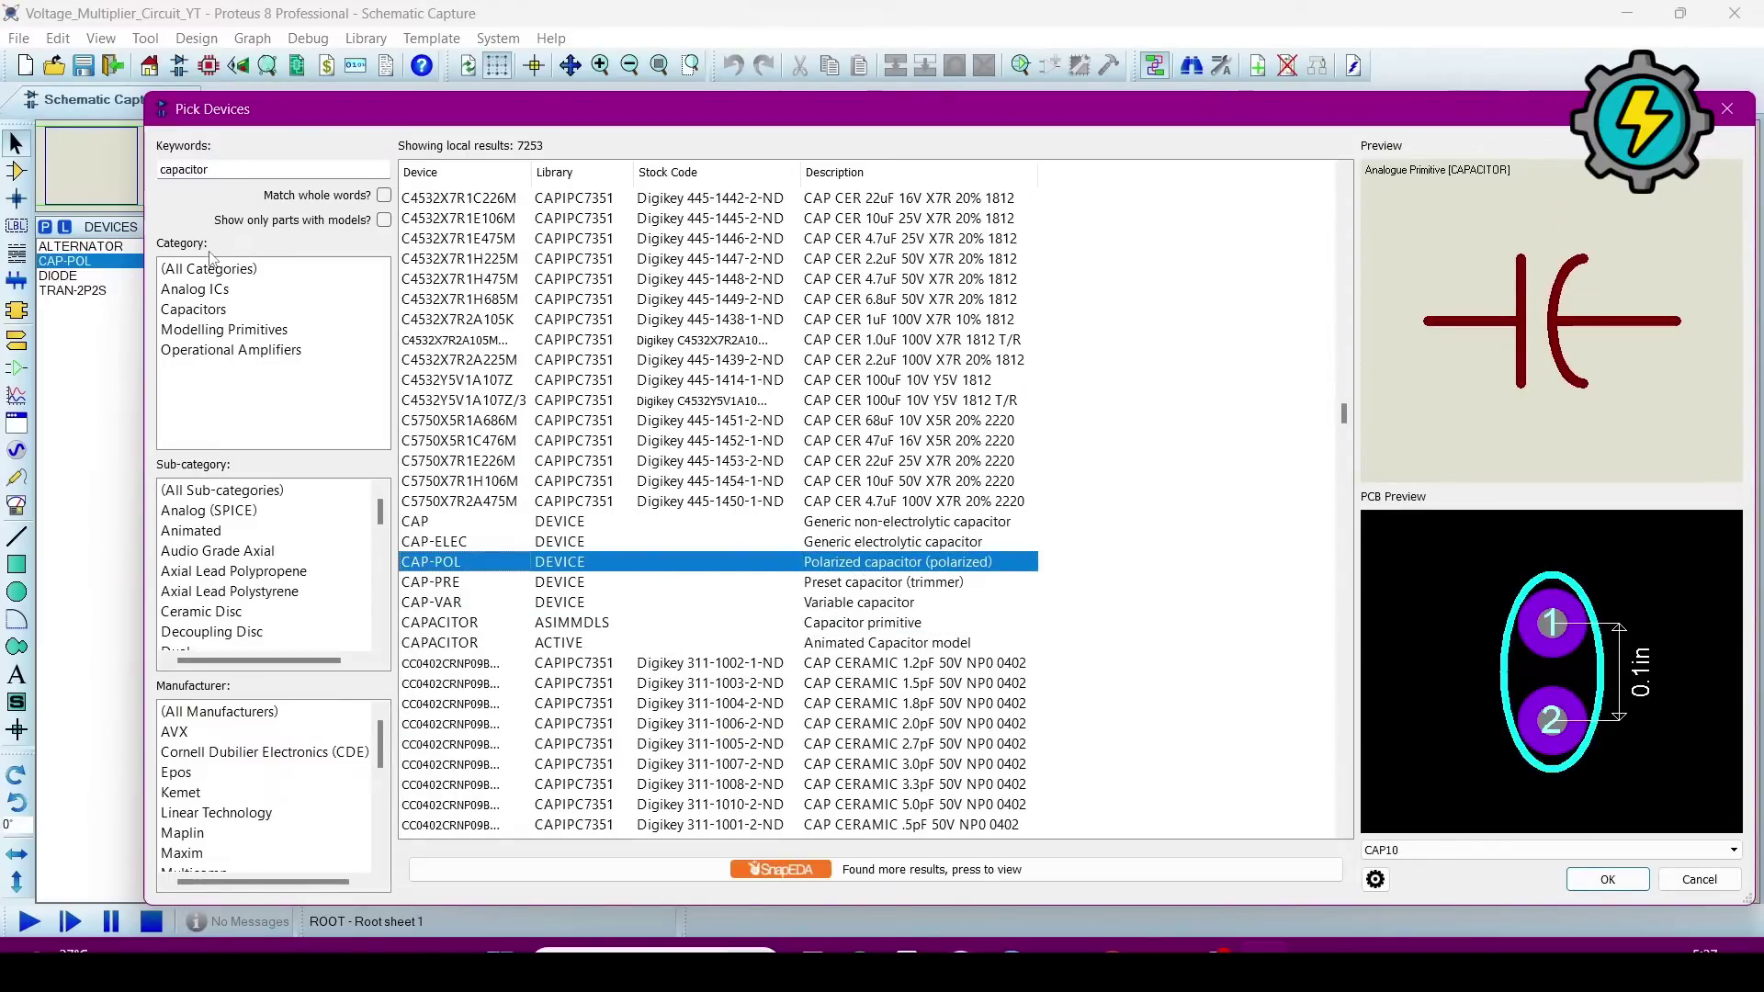
double_click(243, 171)
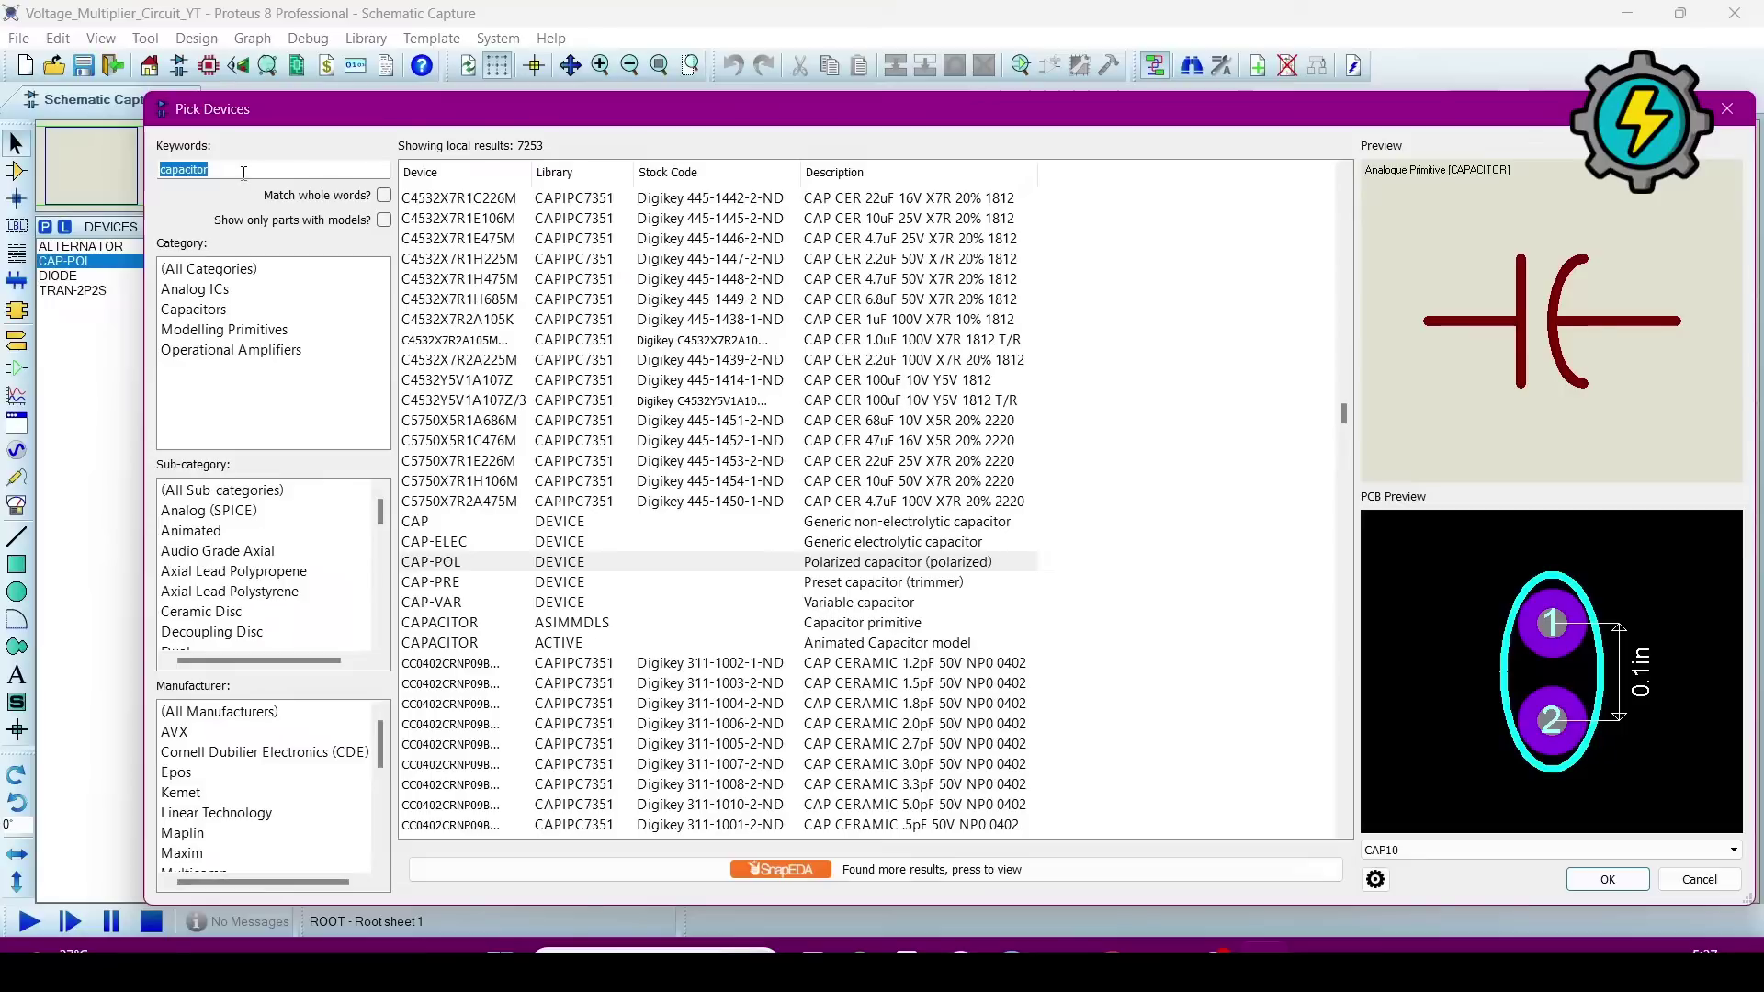
key(BackSpace)
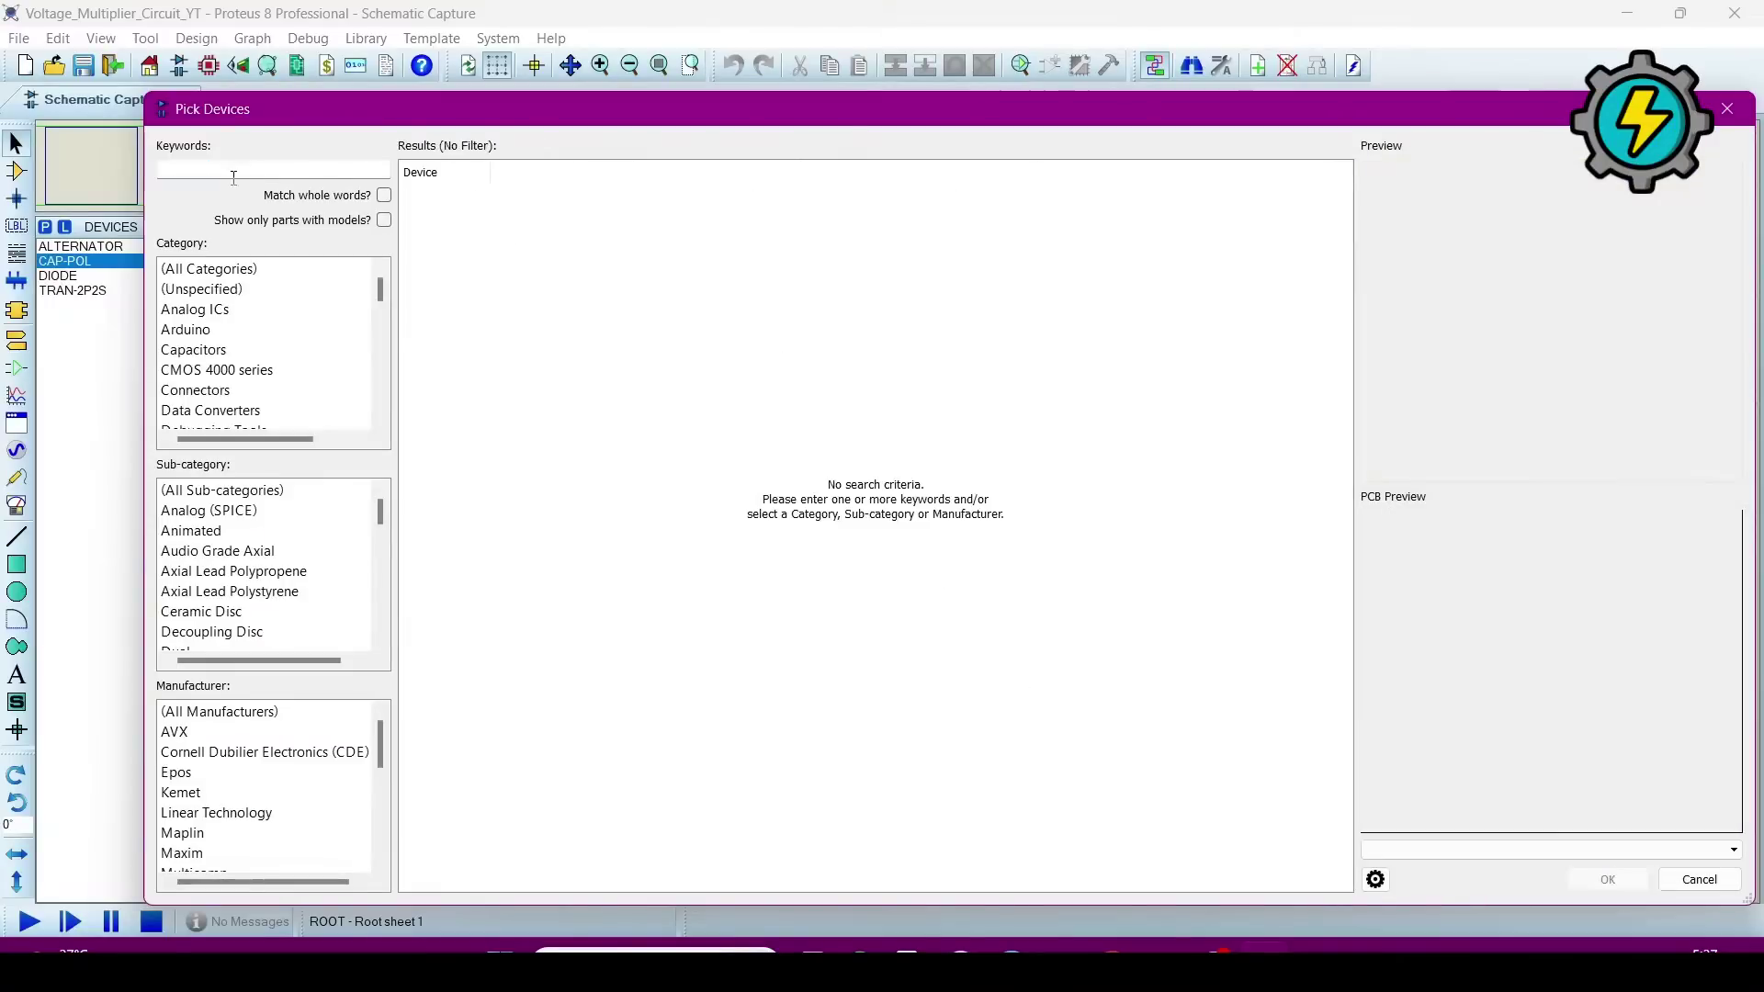
click(1727, 108)
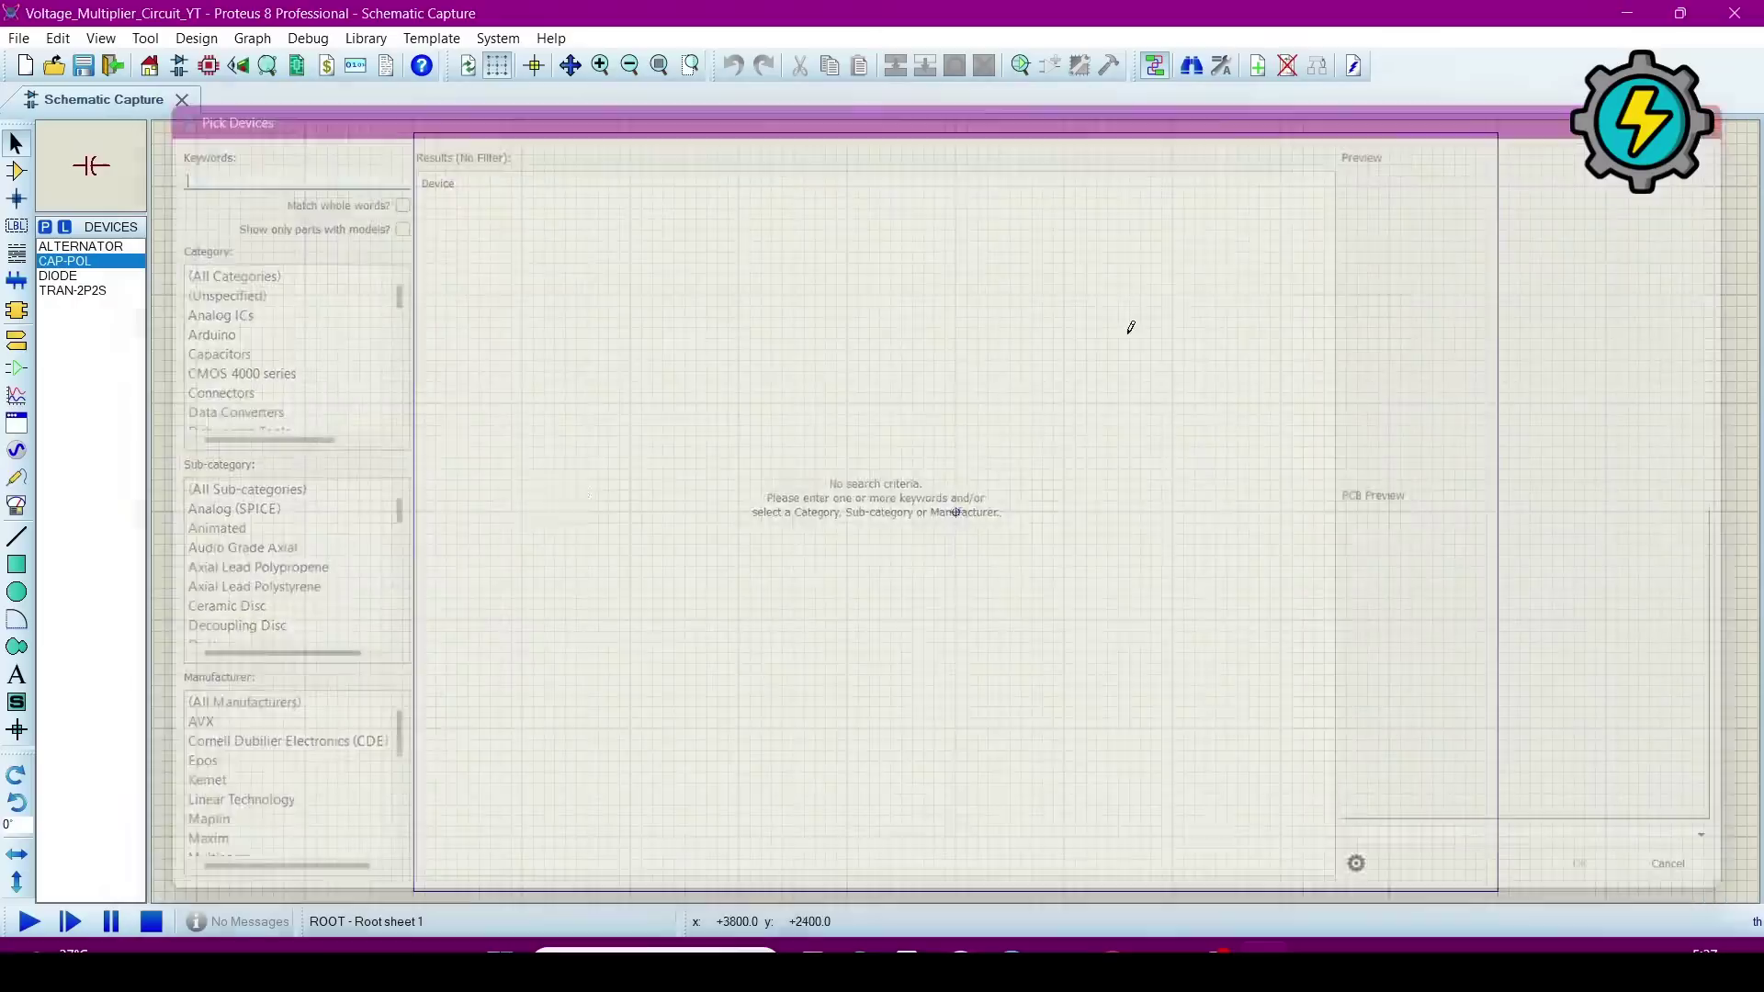
Step: Place the ALTERNATOR near the left edge of the schematic sheet and the TRAN-2P2S transformer just to its right
click(88, 247)
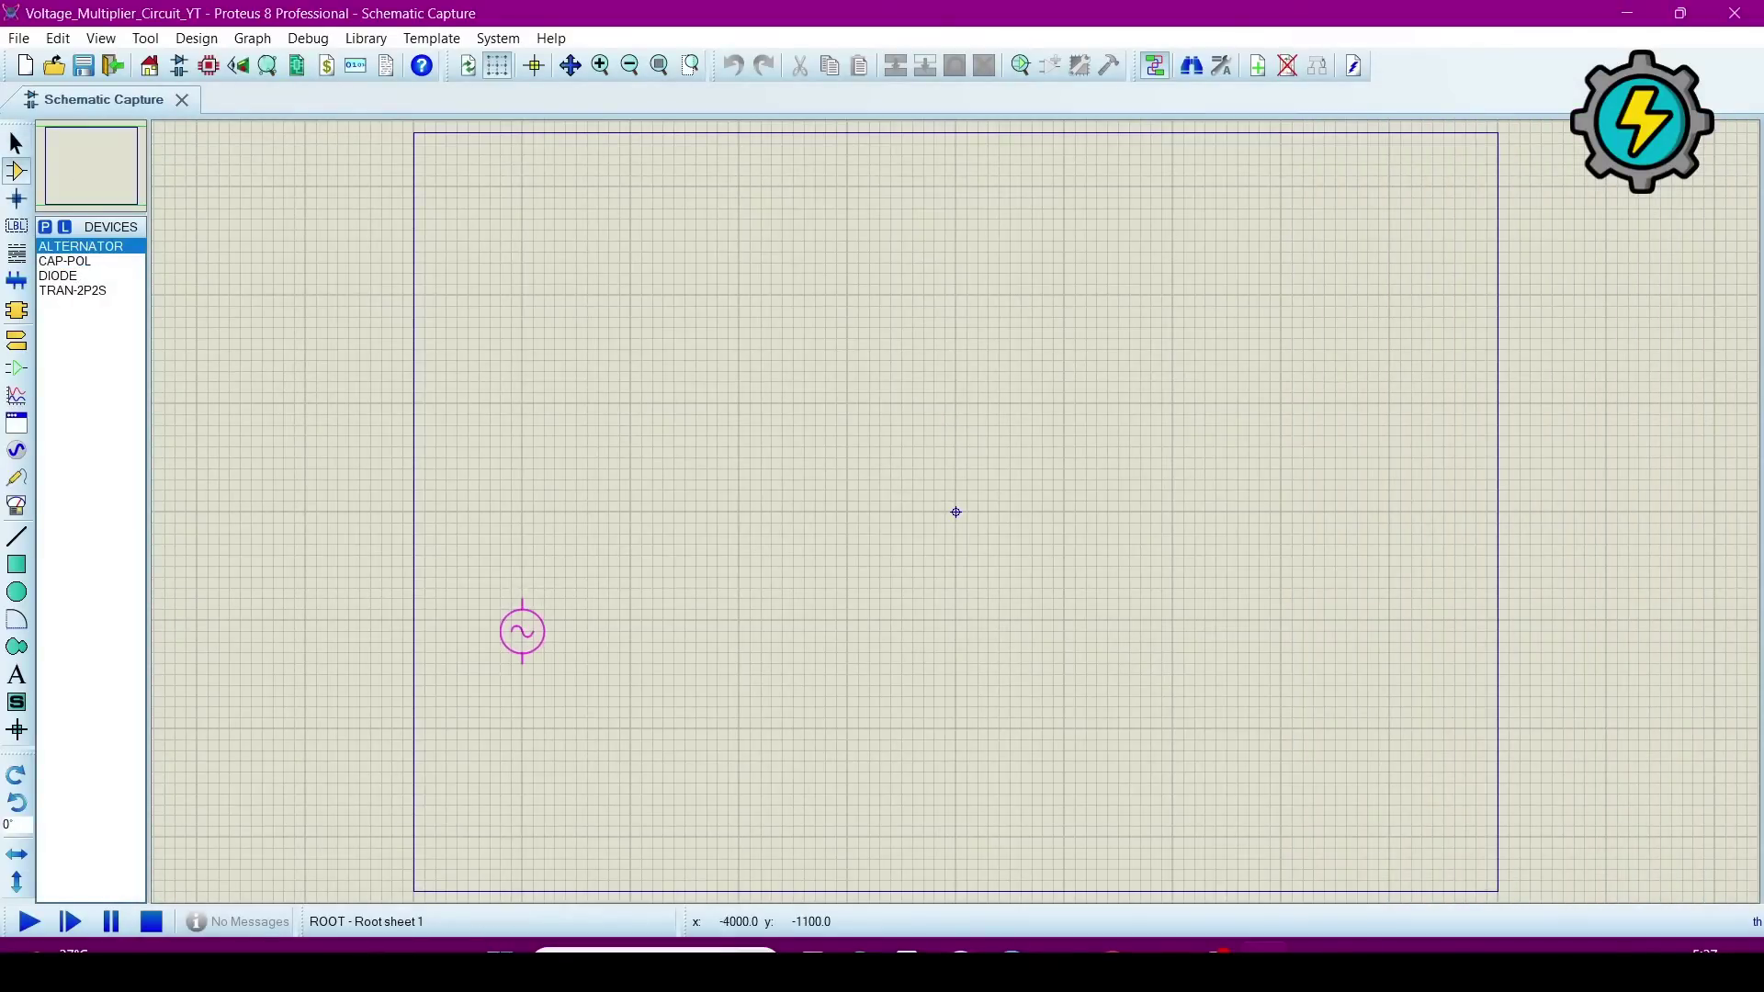
click(490, 577)
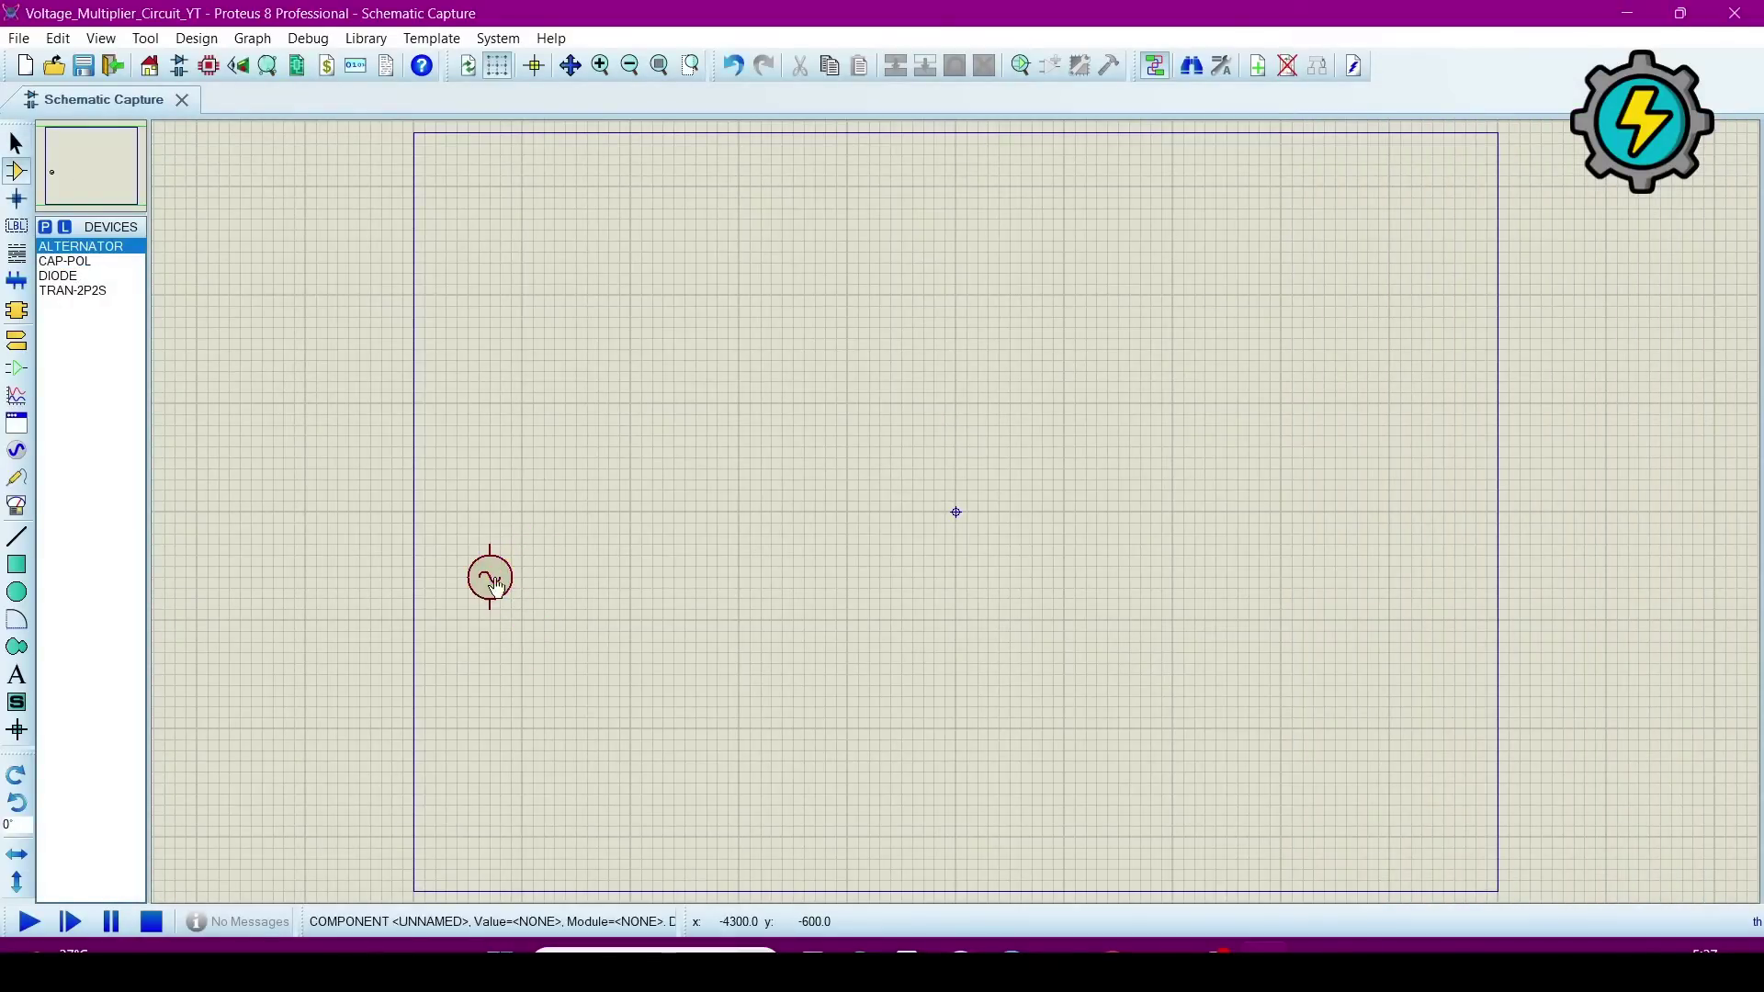
click(74, 290)
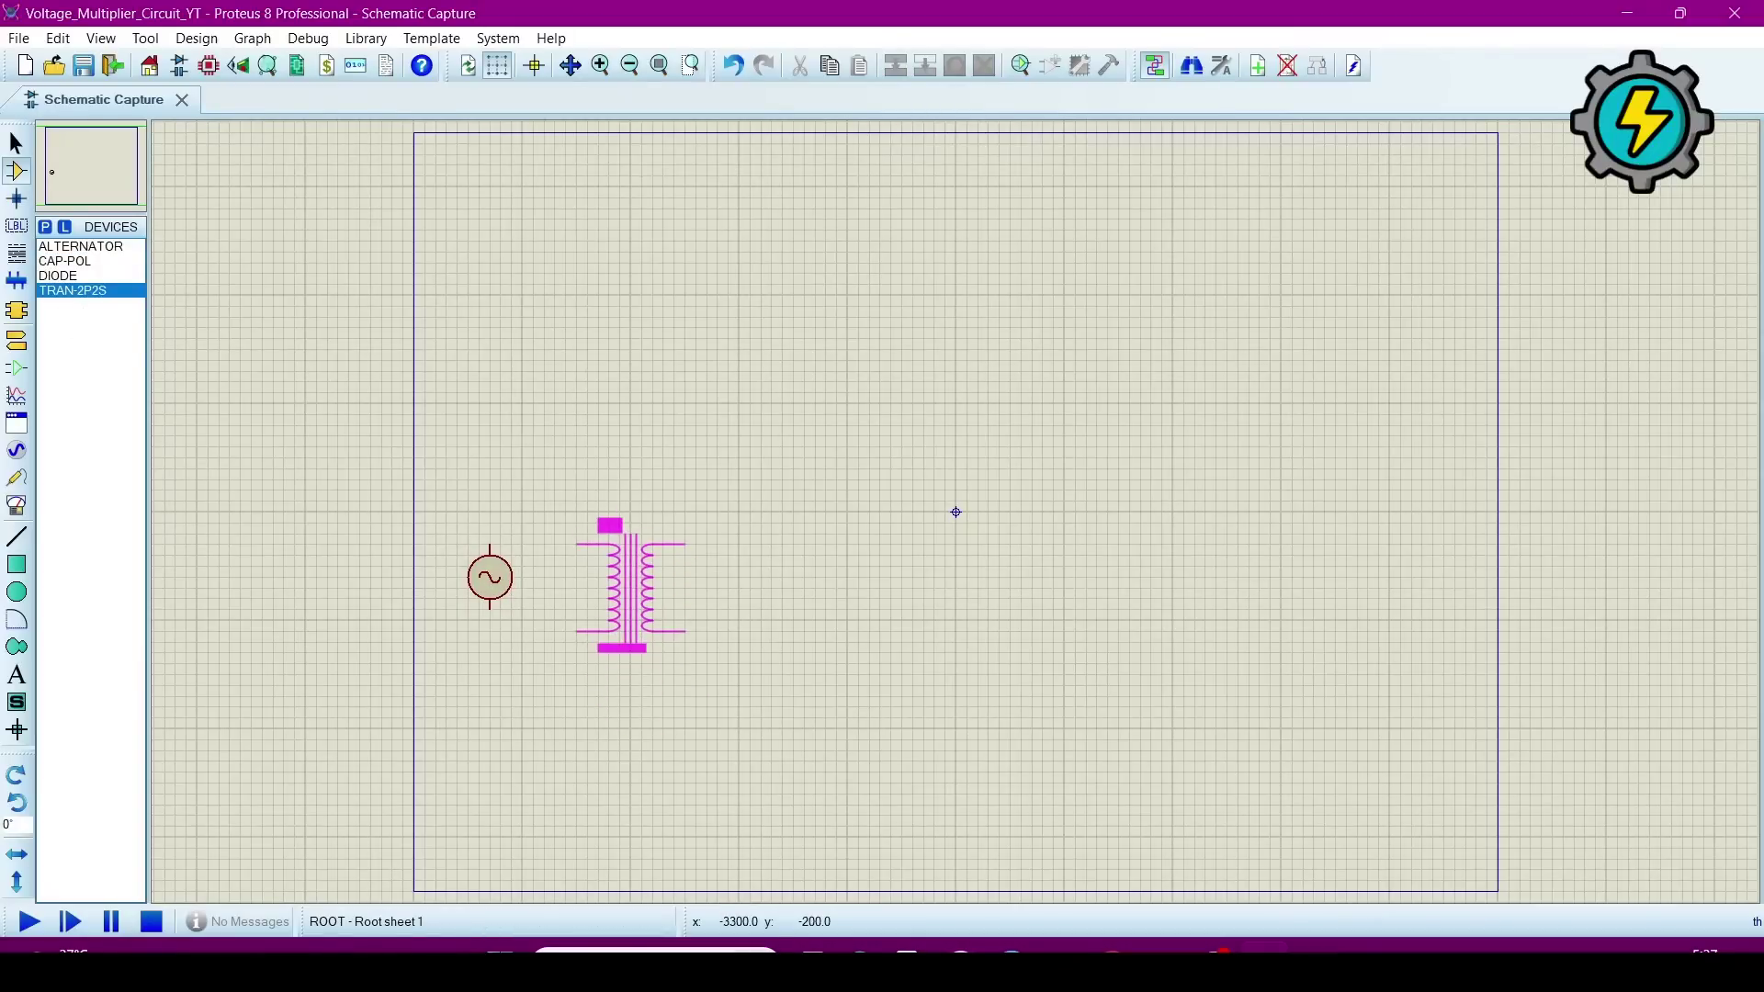
click(593, 518)
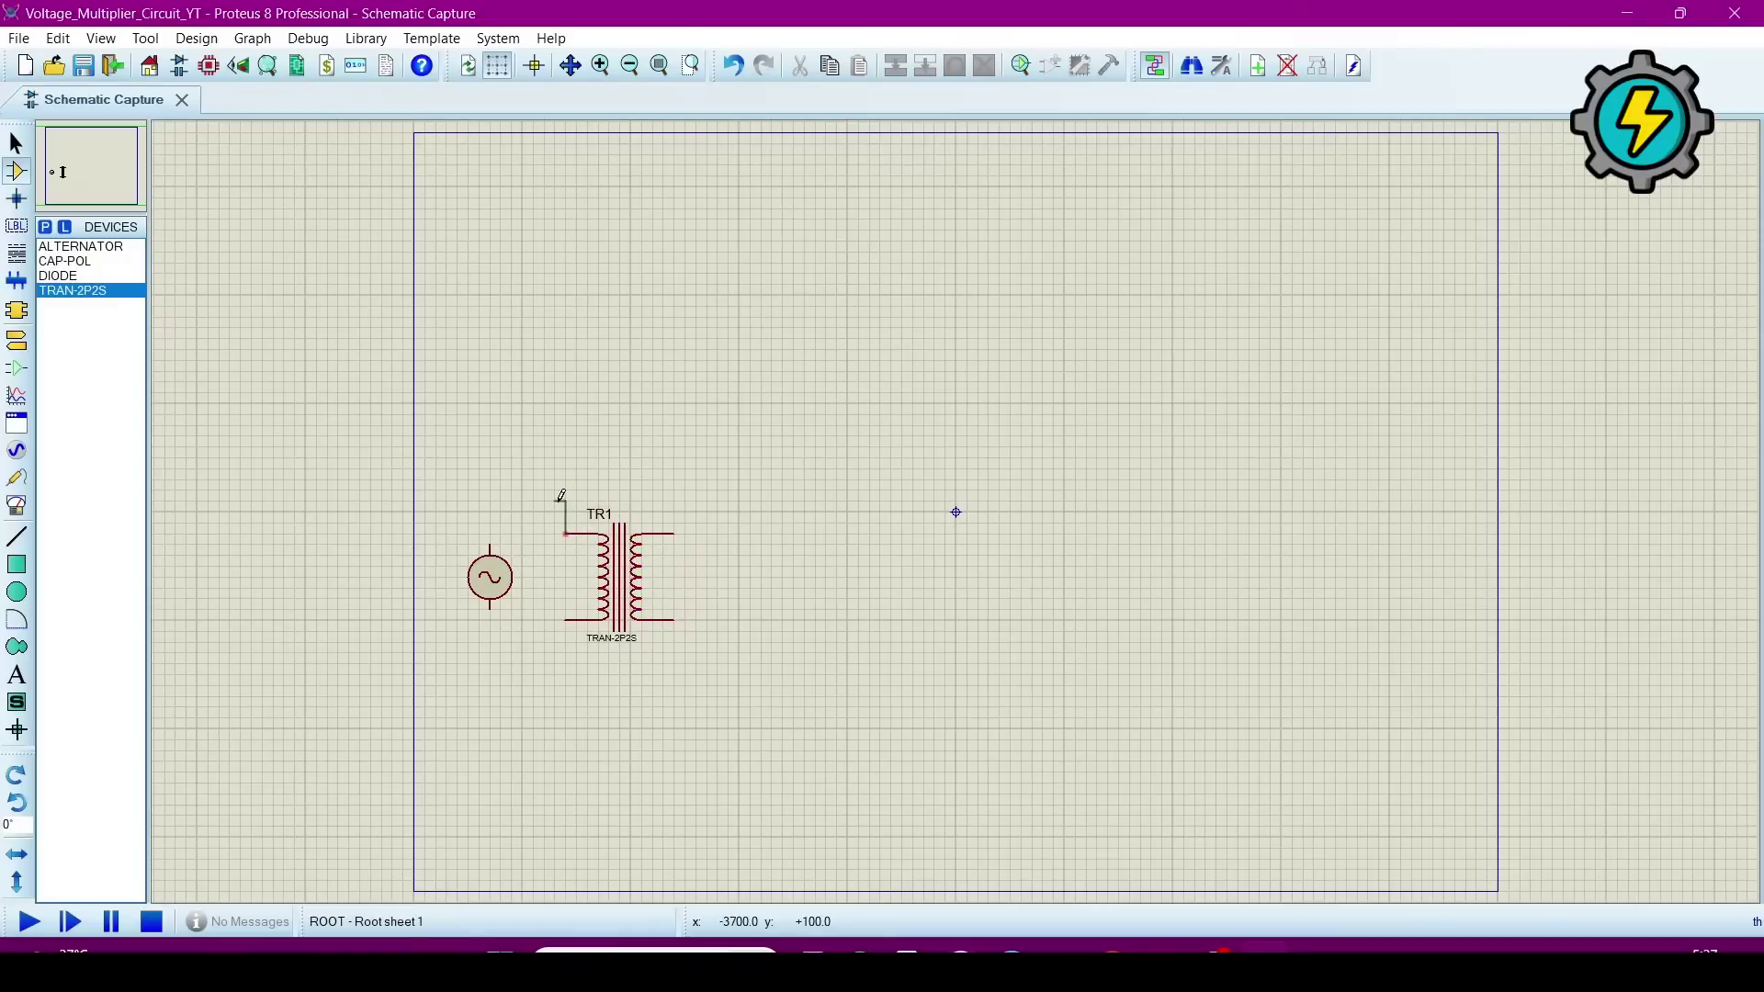
Step: Wire both alternator terminals to the upper and lower primary terminals of transformer TR1
click(490, 547)
click(565, 621)
click(490, 604)
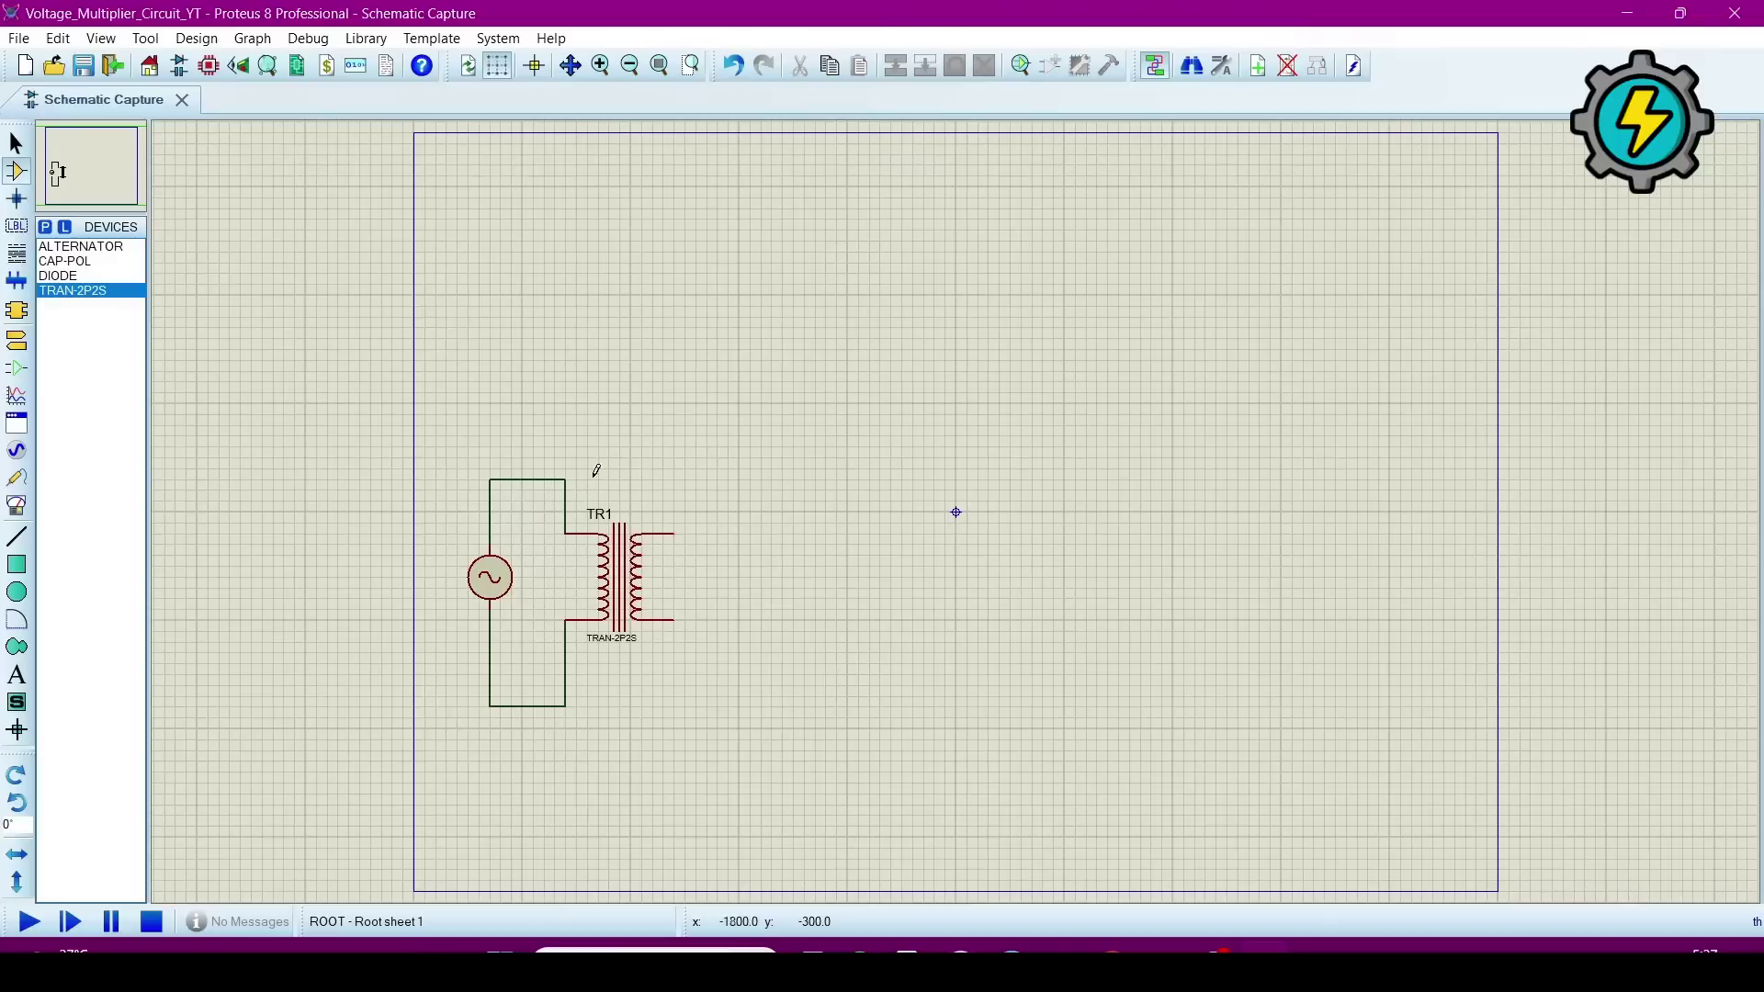
Step: Place three CAP-POL capacitors in a horizontal row above and to the right of transformer TR1
click(71, 263)
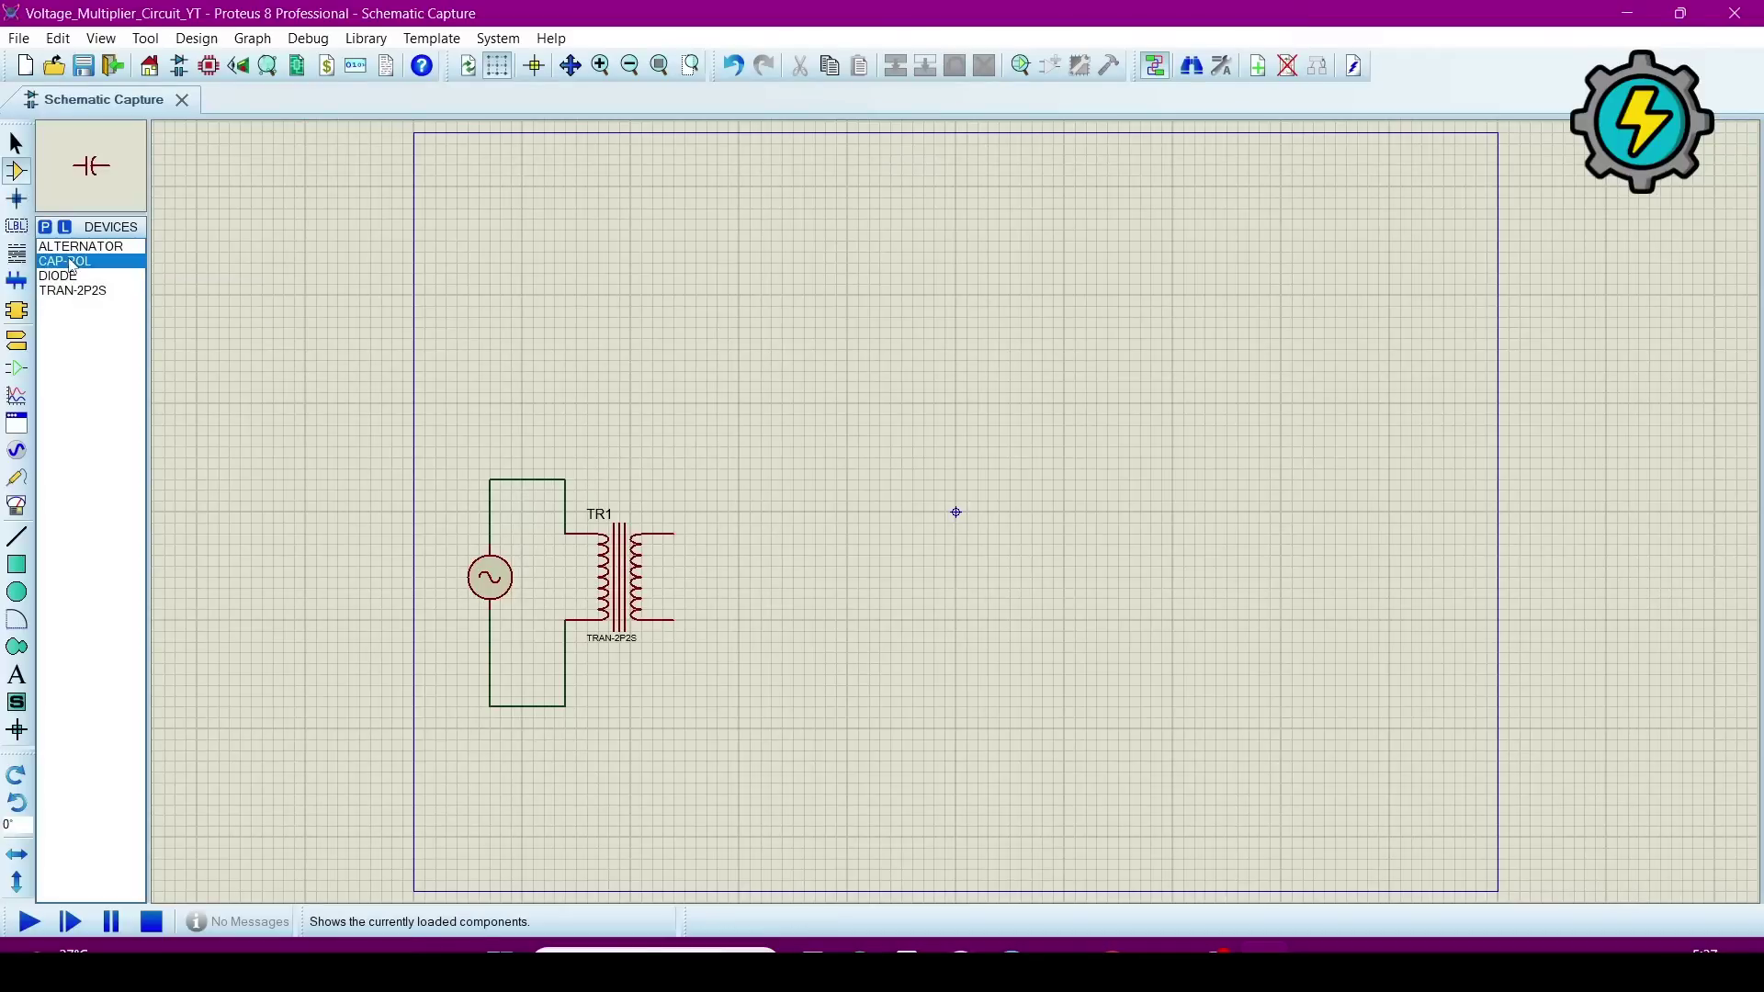
click(808, 451)
click(791, 447)
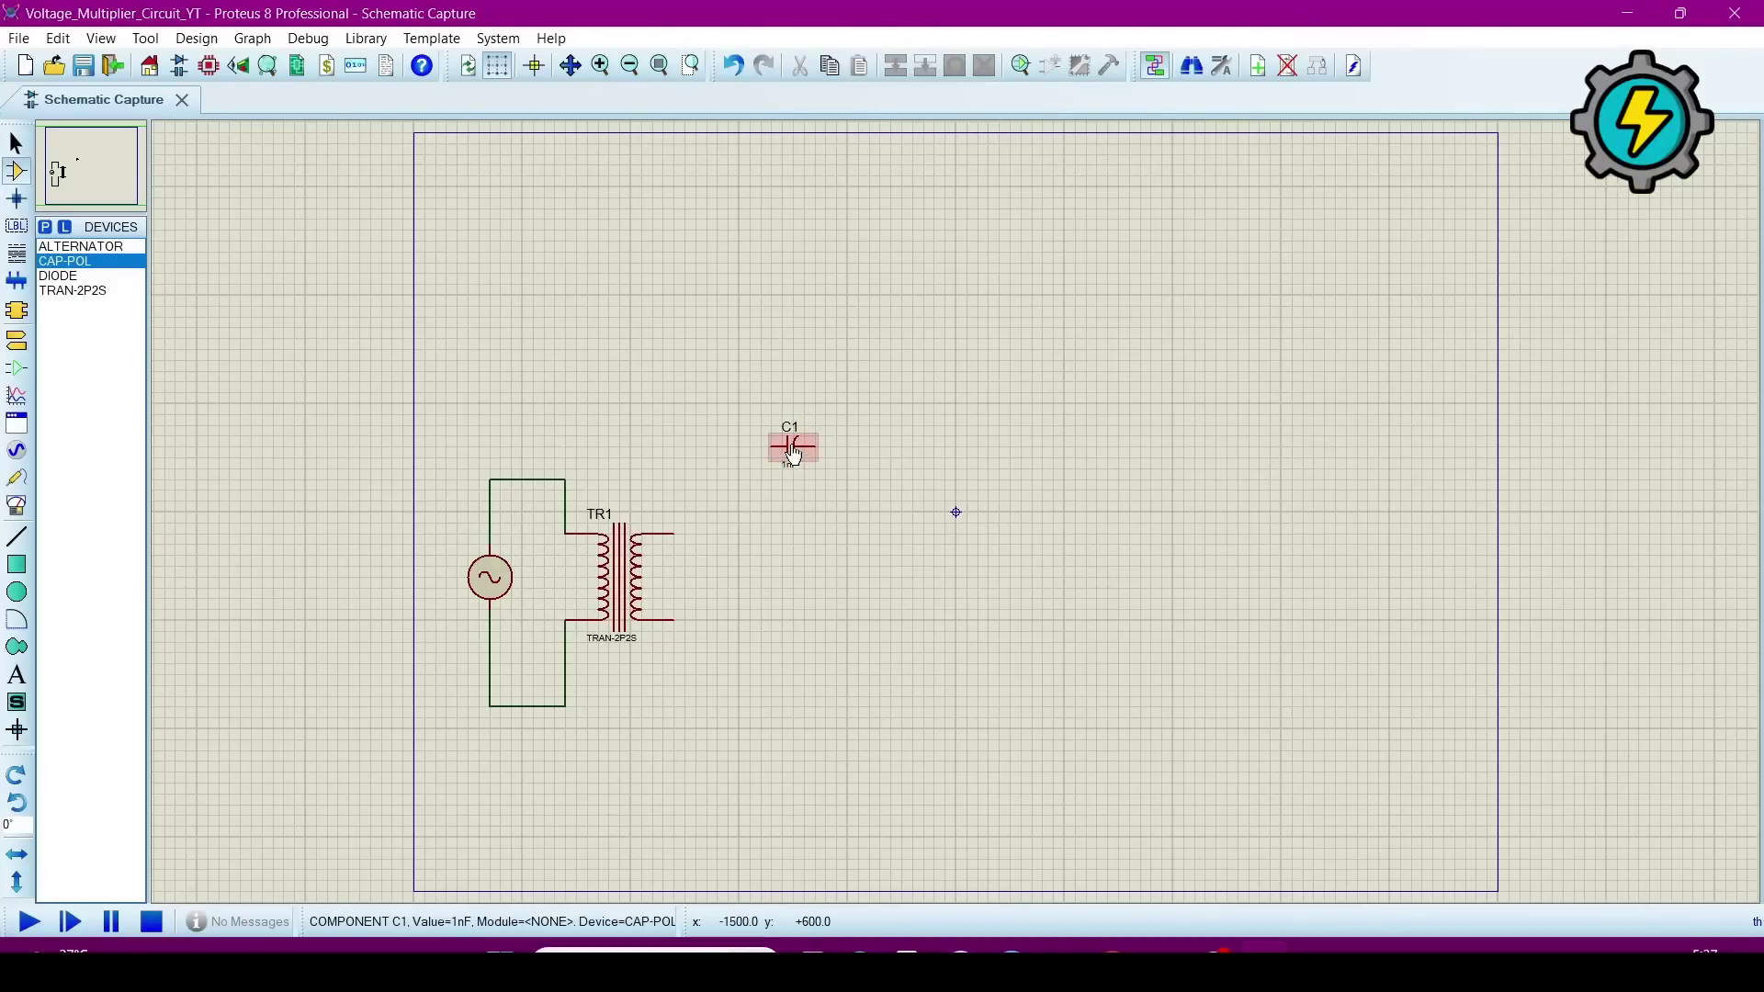
click(1031, 443)
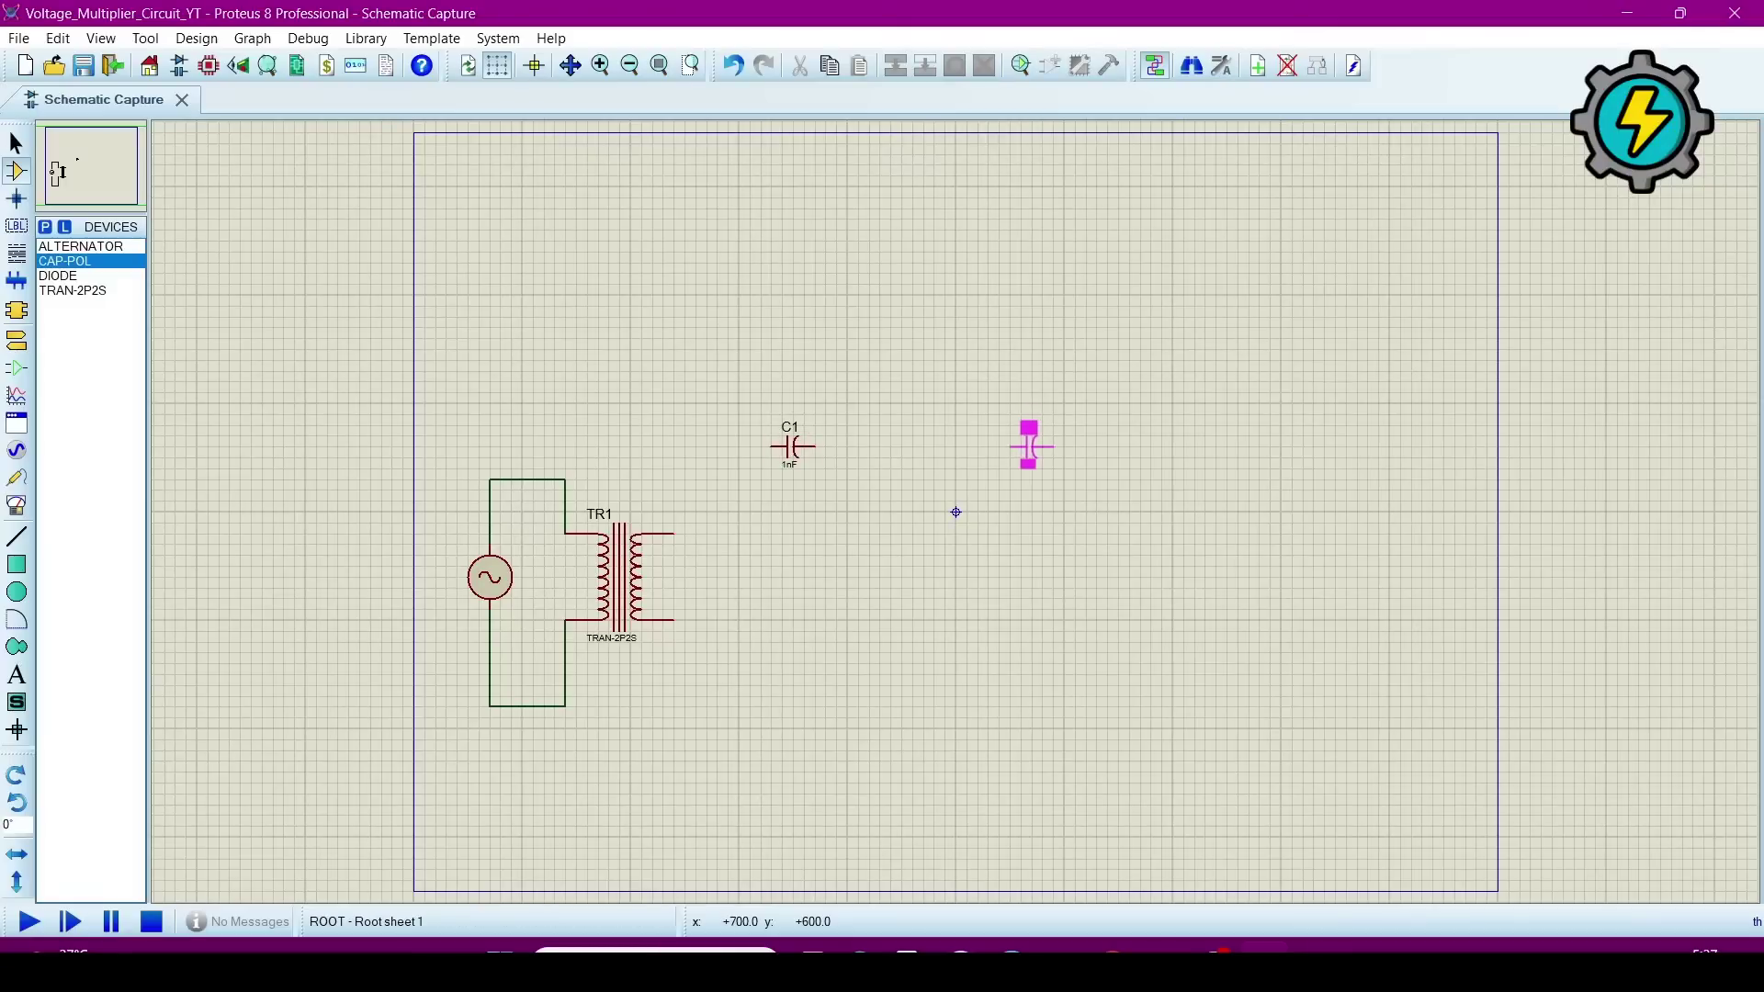
click(1000, 447)
click(1211, 447)
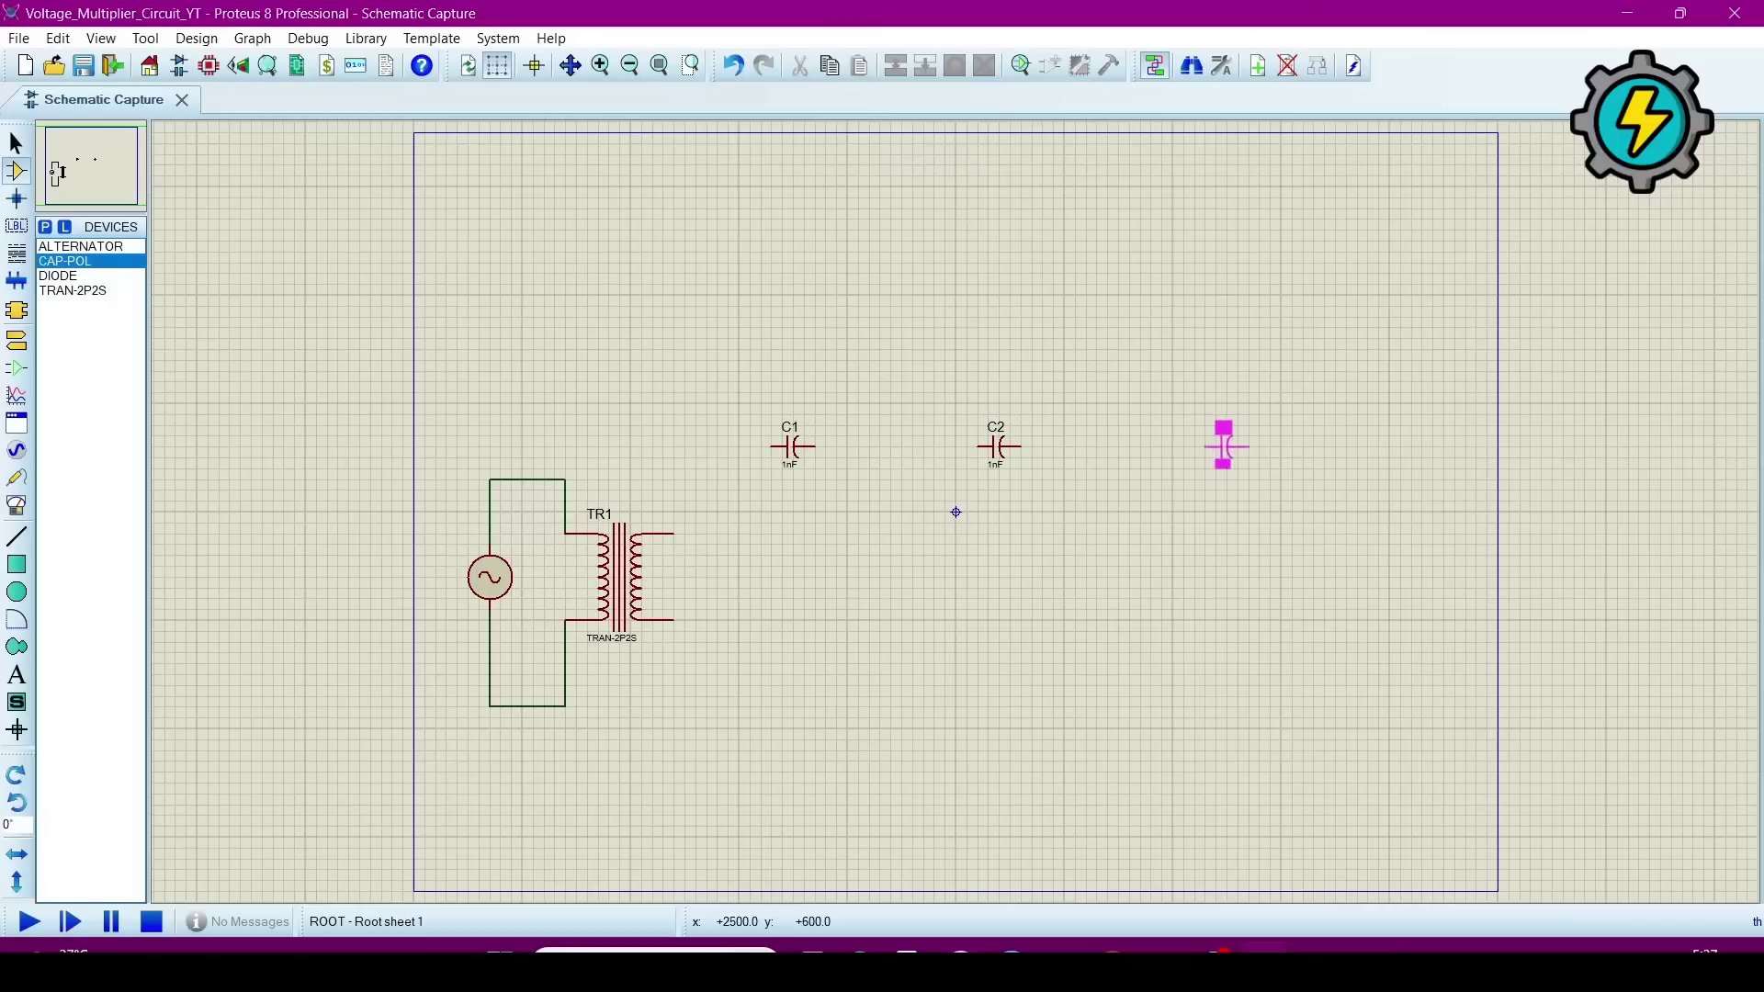
click(1193, 449)
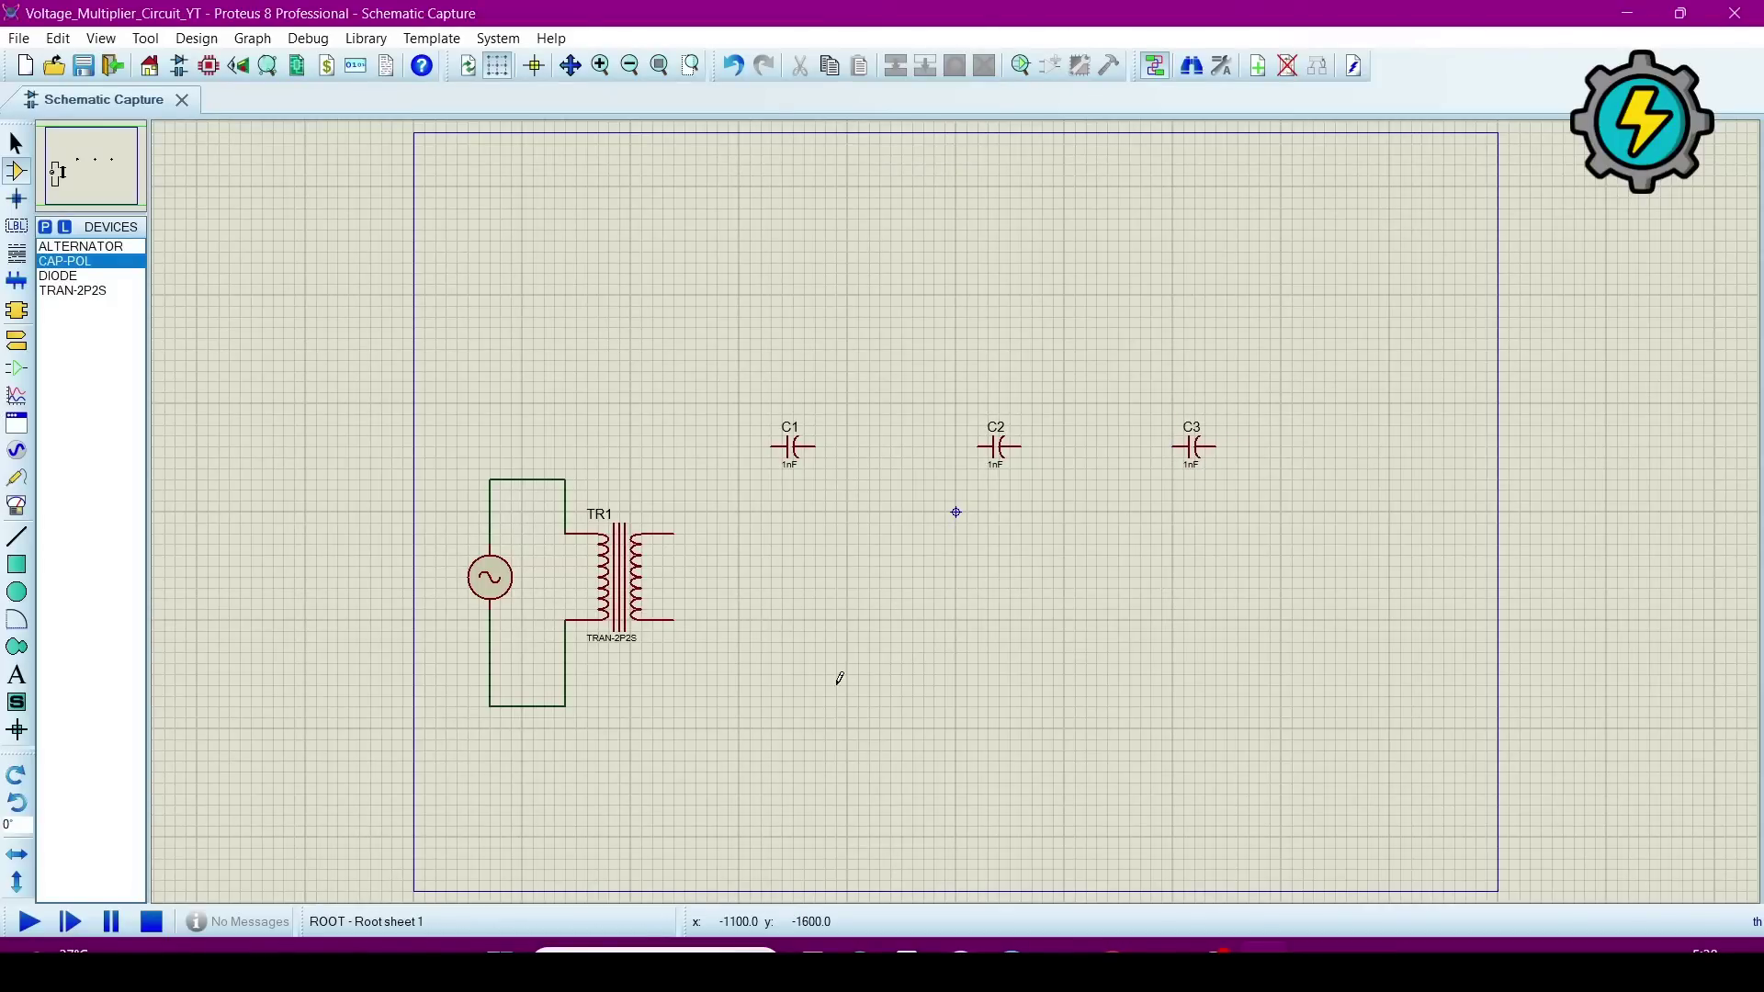
Step: Place three more CAP-POL capacitors in a lower row, each offset to the right of the capacitor above it
click(863, 681)
click(900, 685)
click(1117, 662)
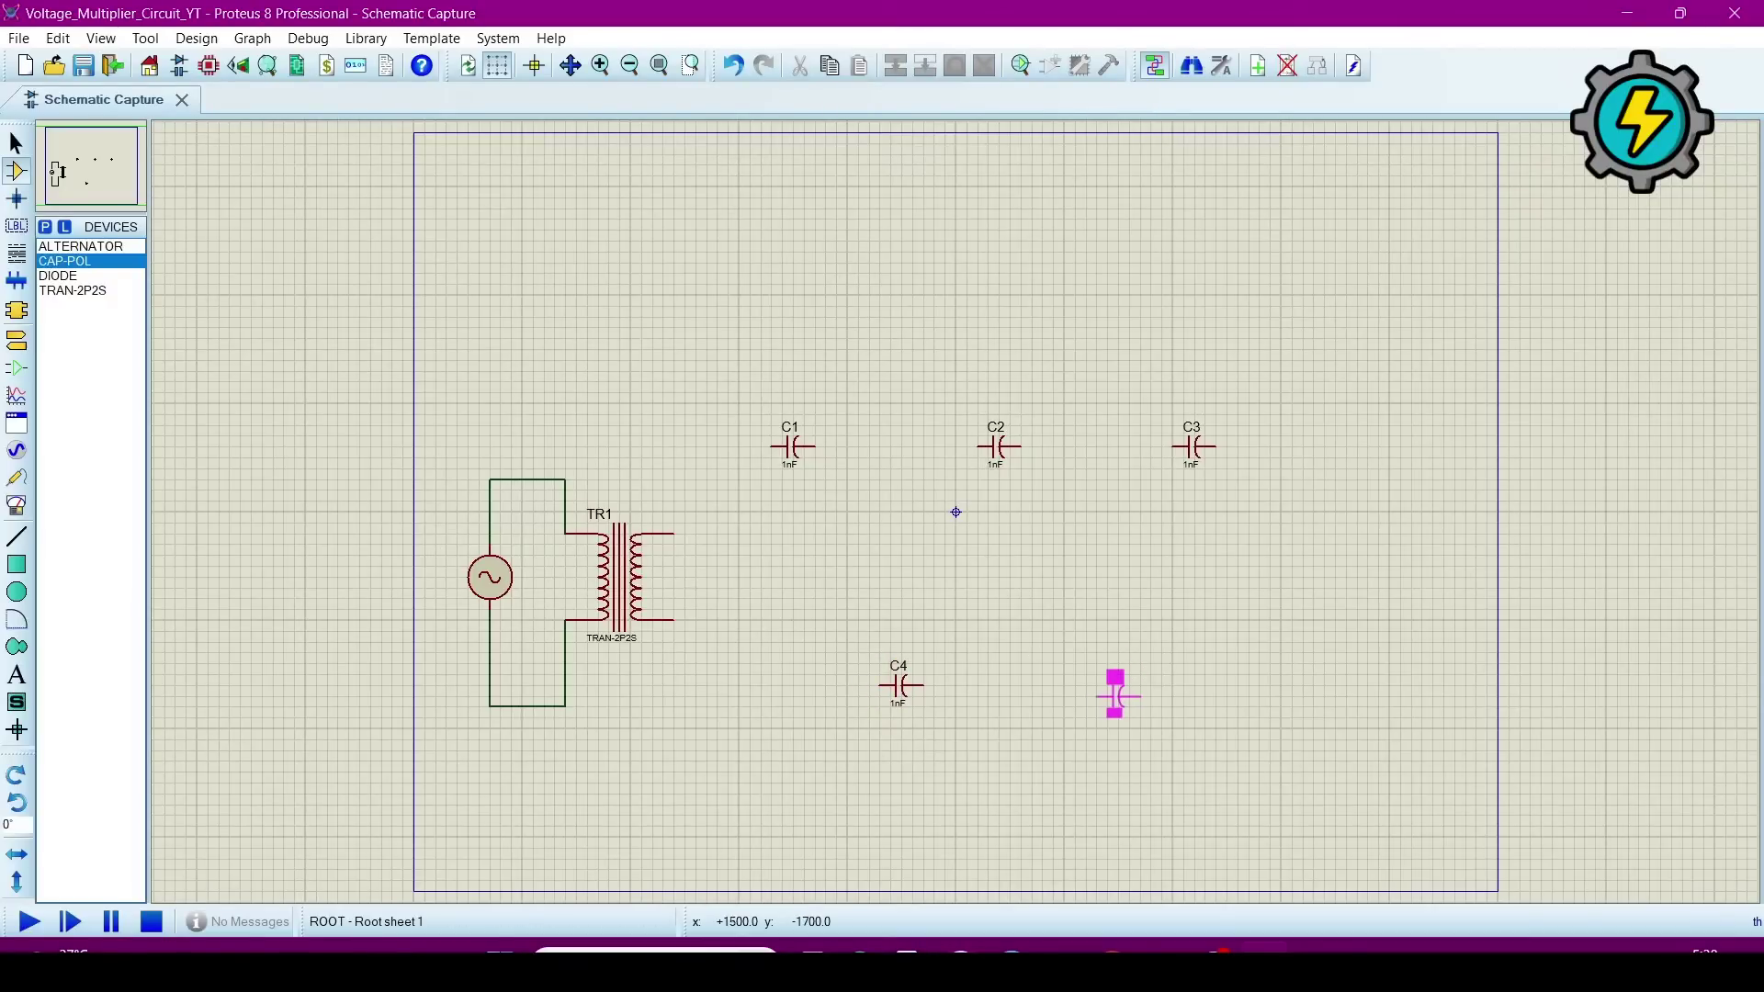
click(1117, 696)
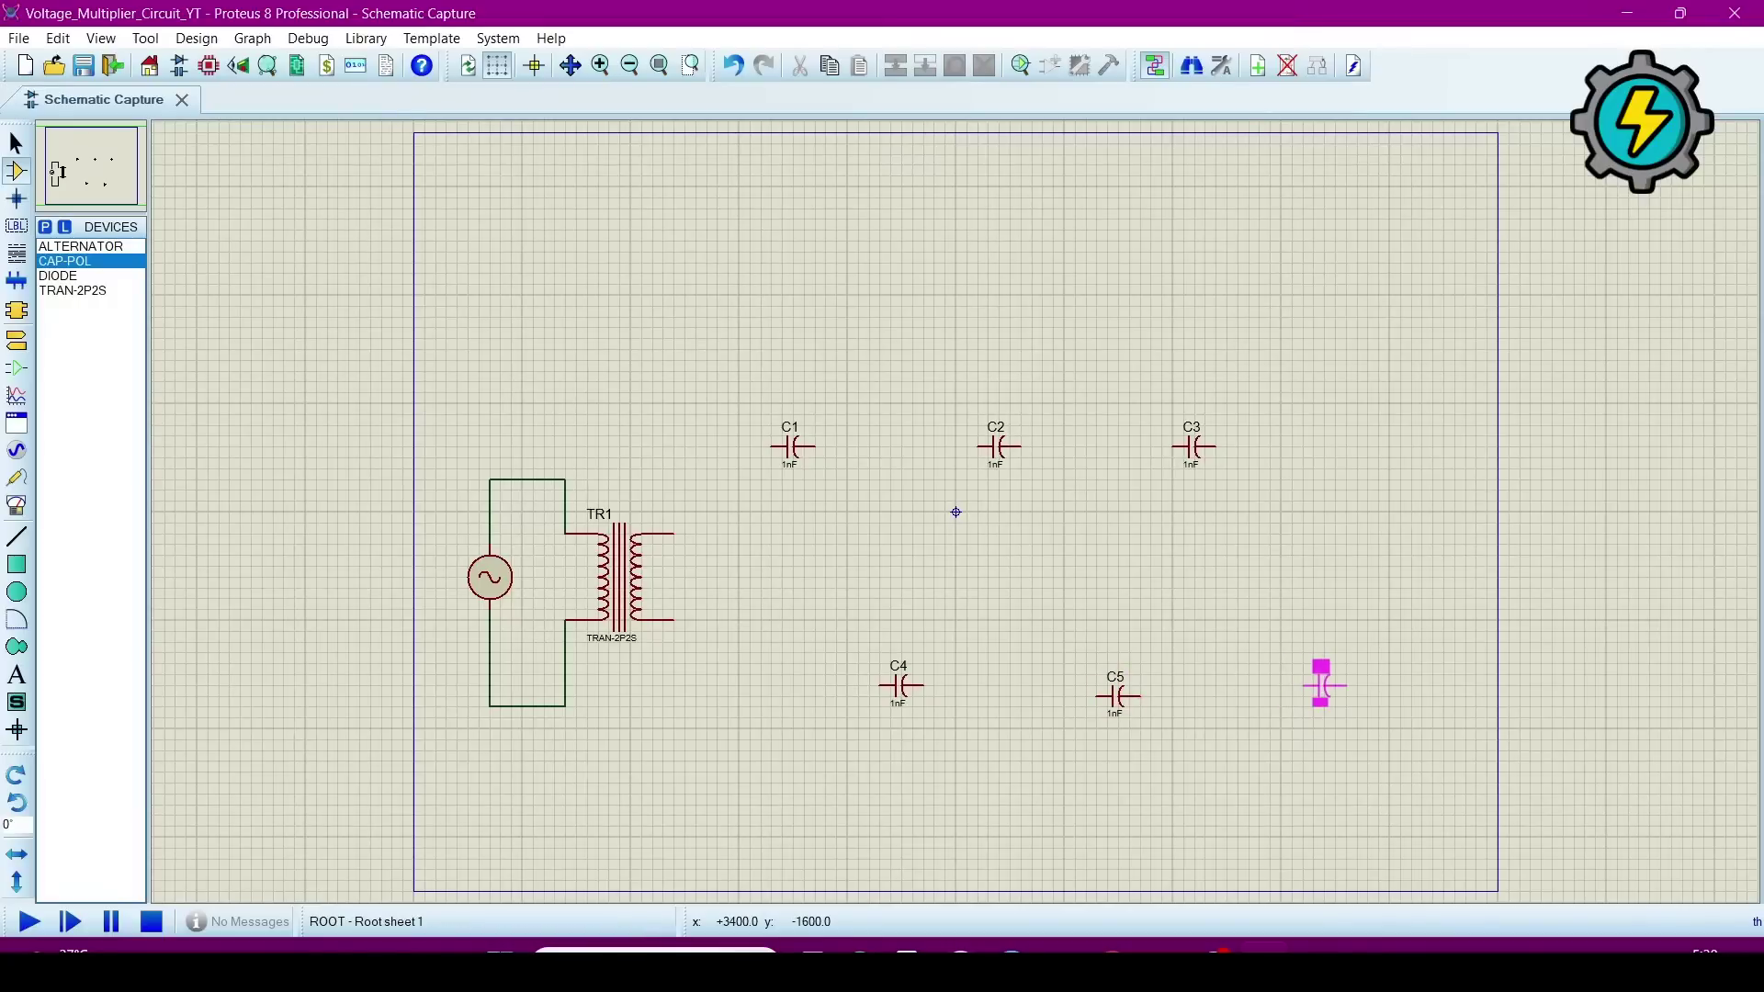
click(1321, 684)
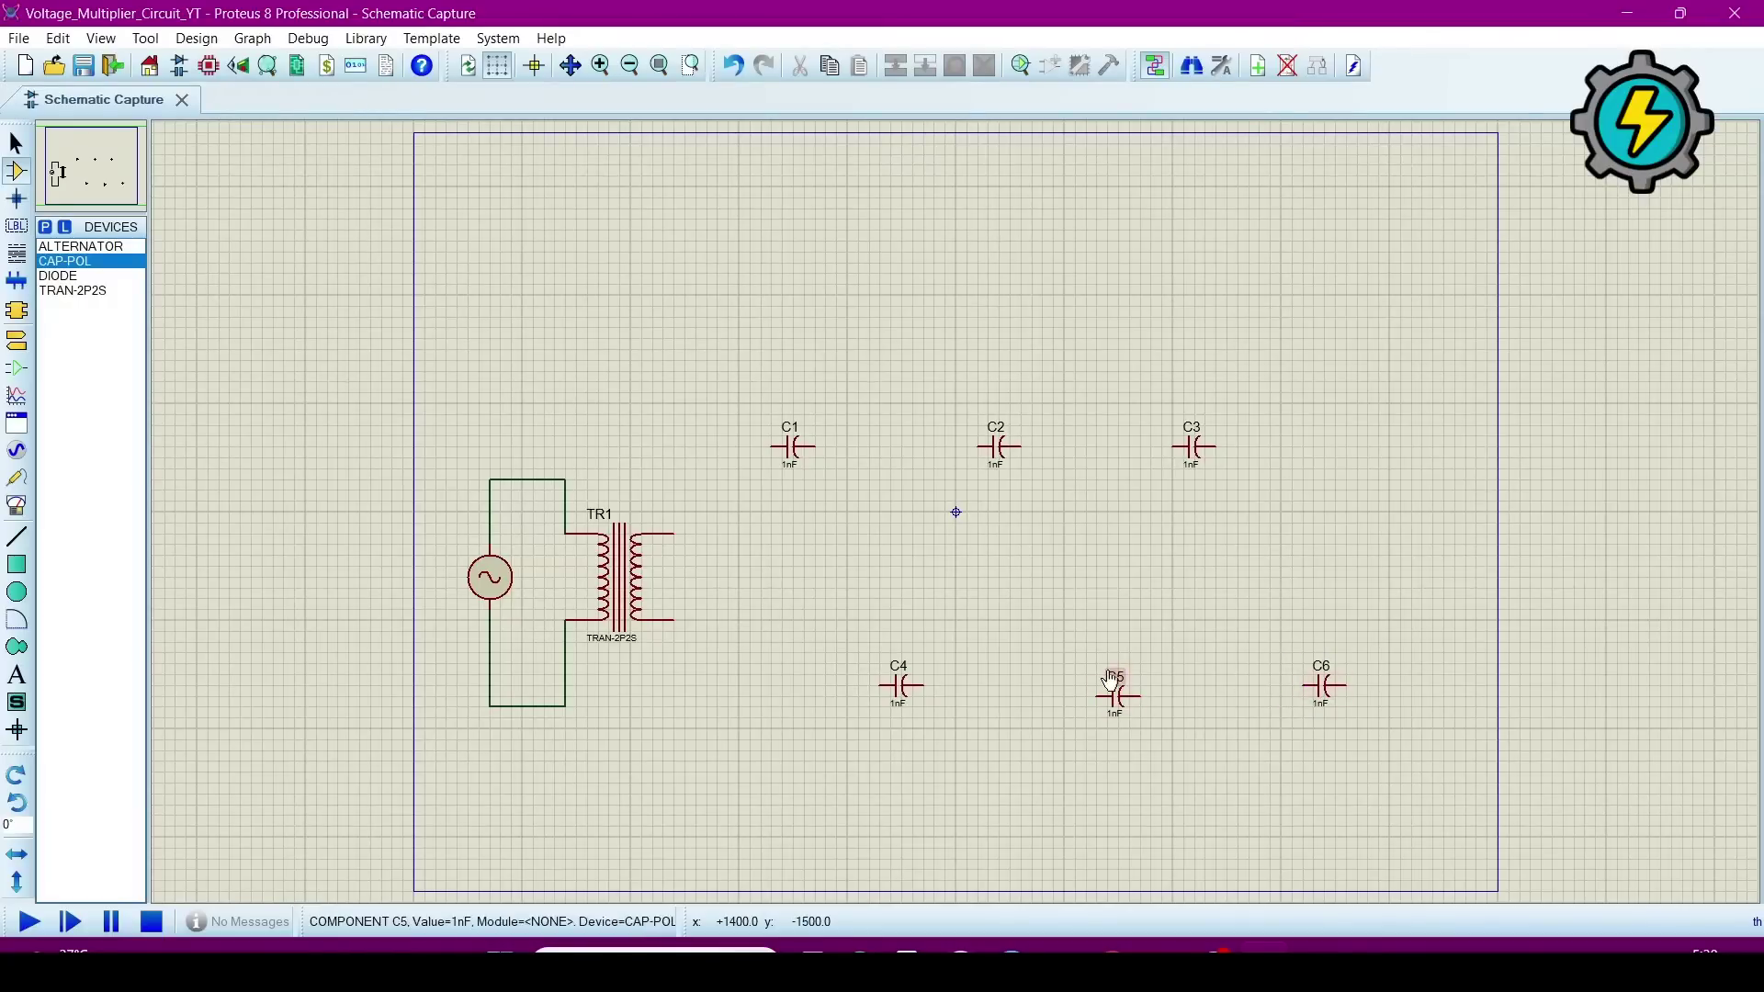
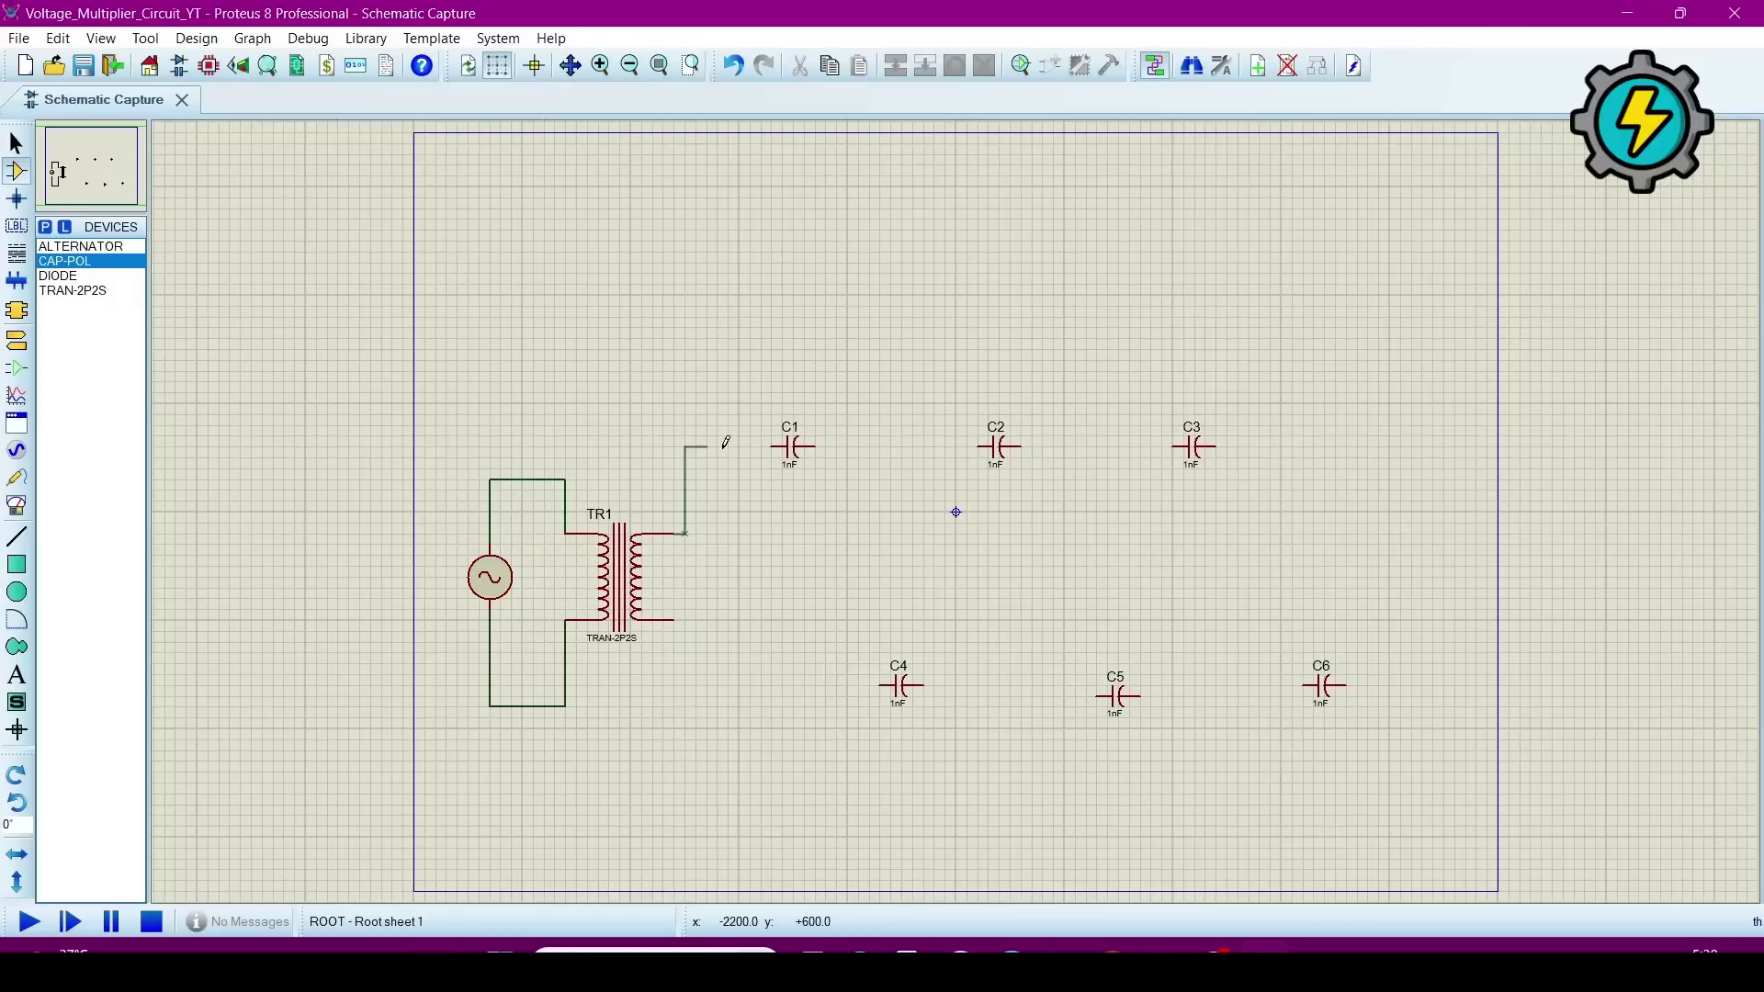
Step: Wire TR1's upper secondary terminal to C1 and connect C1, C2 and C3 in series
click(773, 447)
click(816, 448)
click(980, 447)
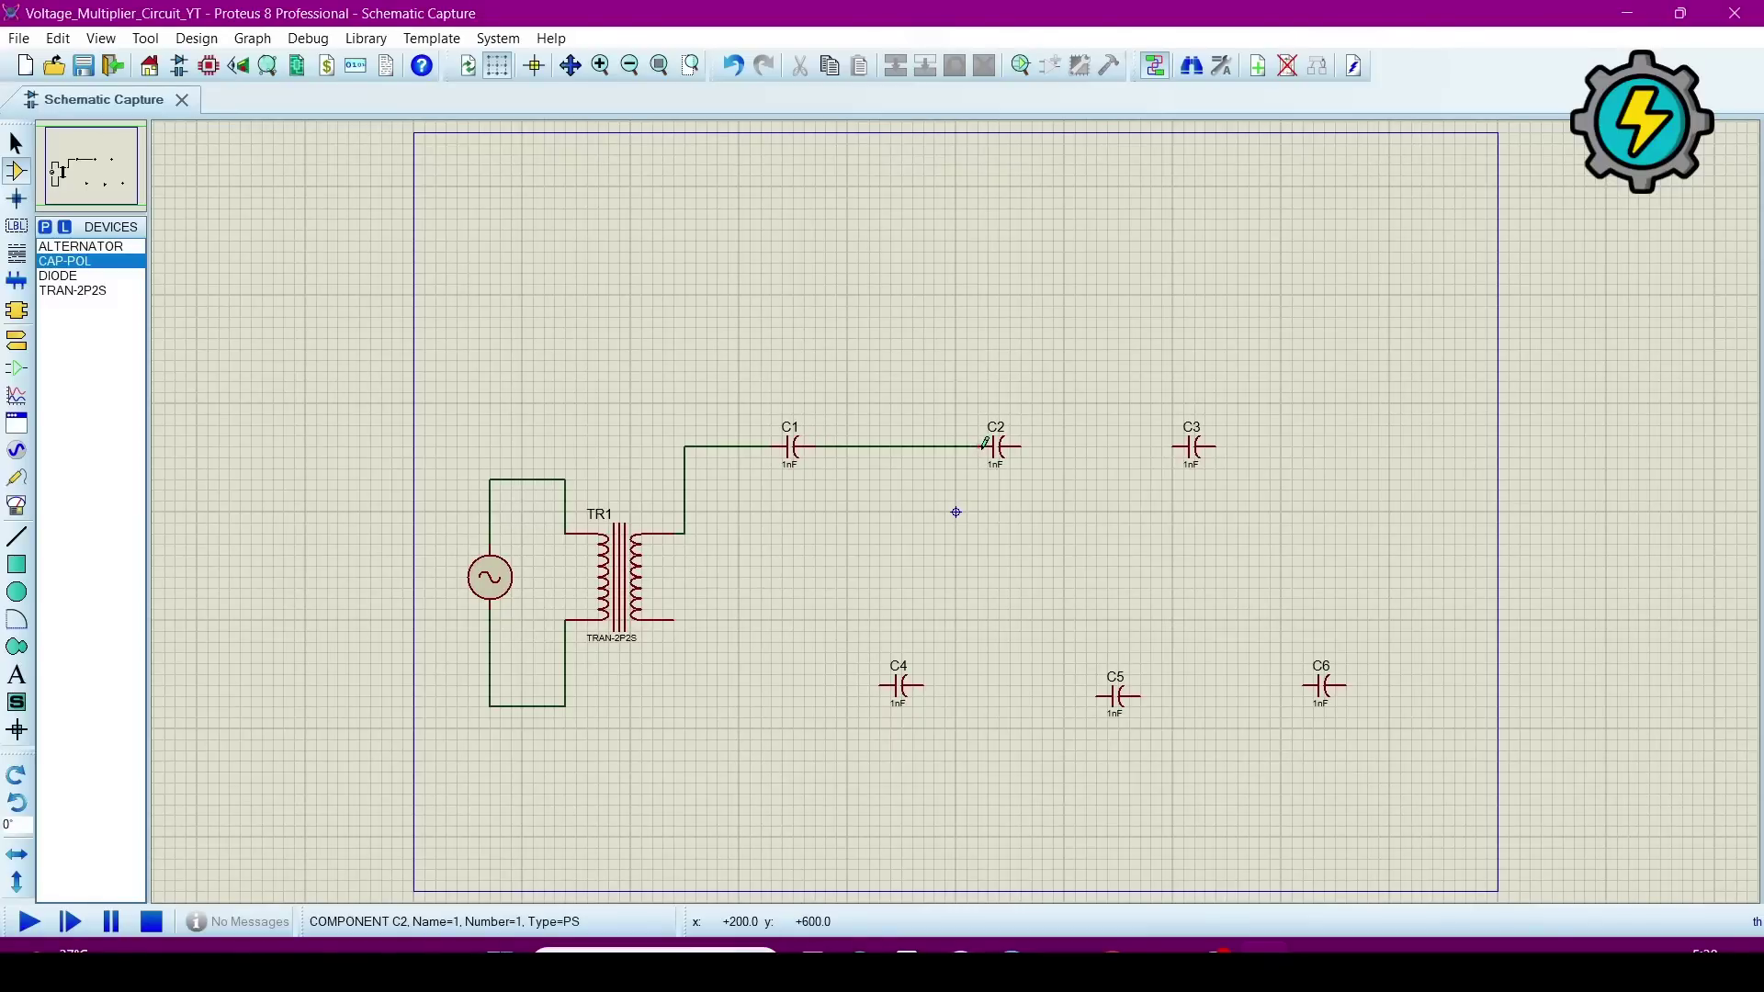
click(1021, 447)
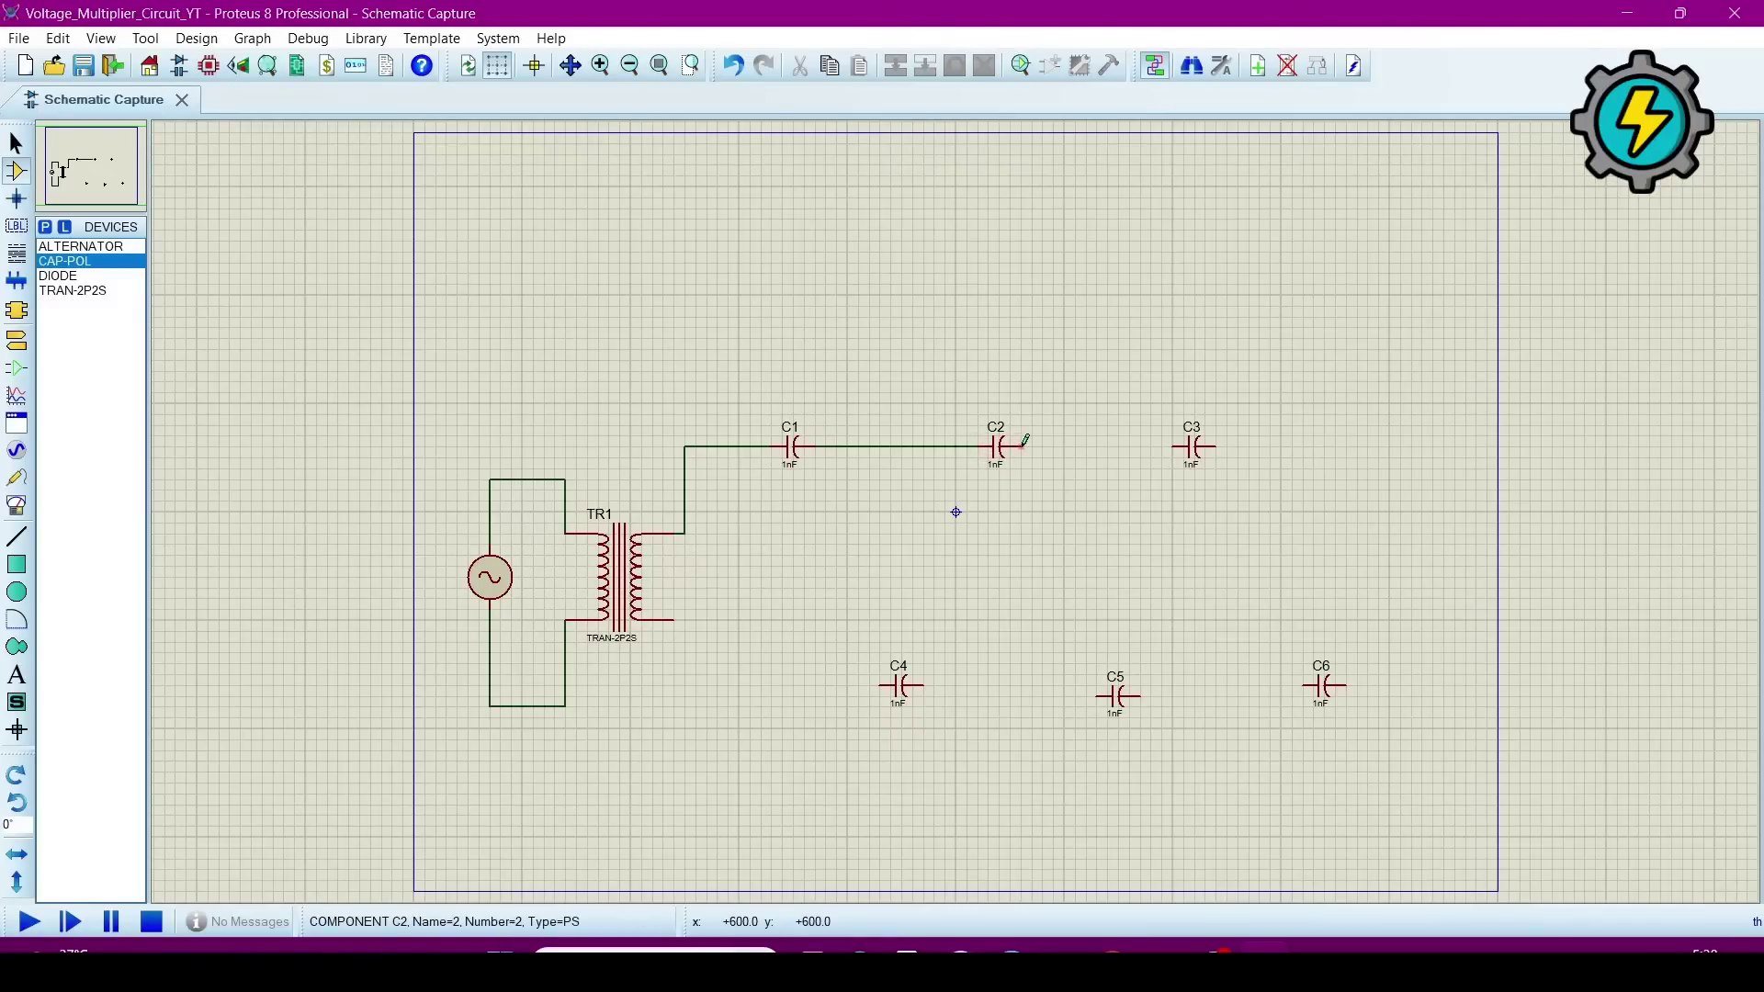
click(1176, 445)
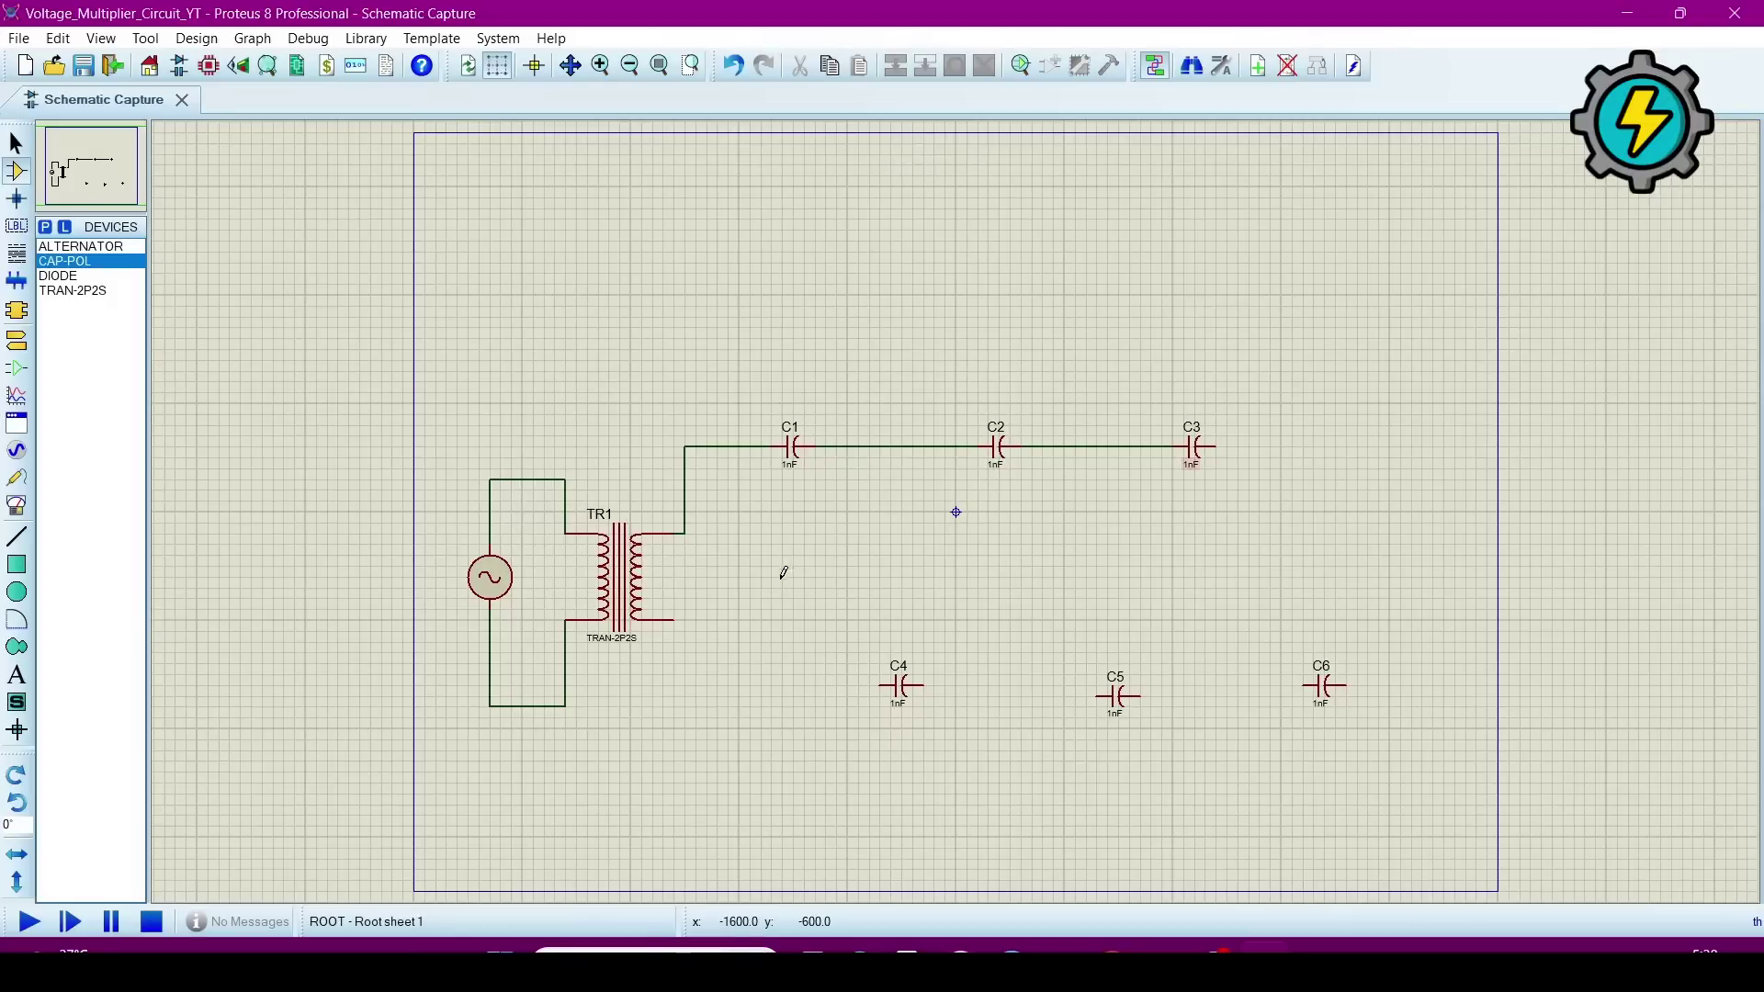
Step: Wire TR1's lower secondary terminal to C4, connect C4, C5 and C6 in series, and move C5 up level with its neighbours
click(880, 684)
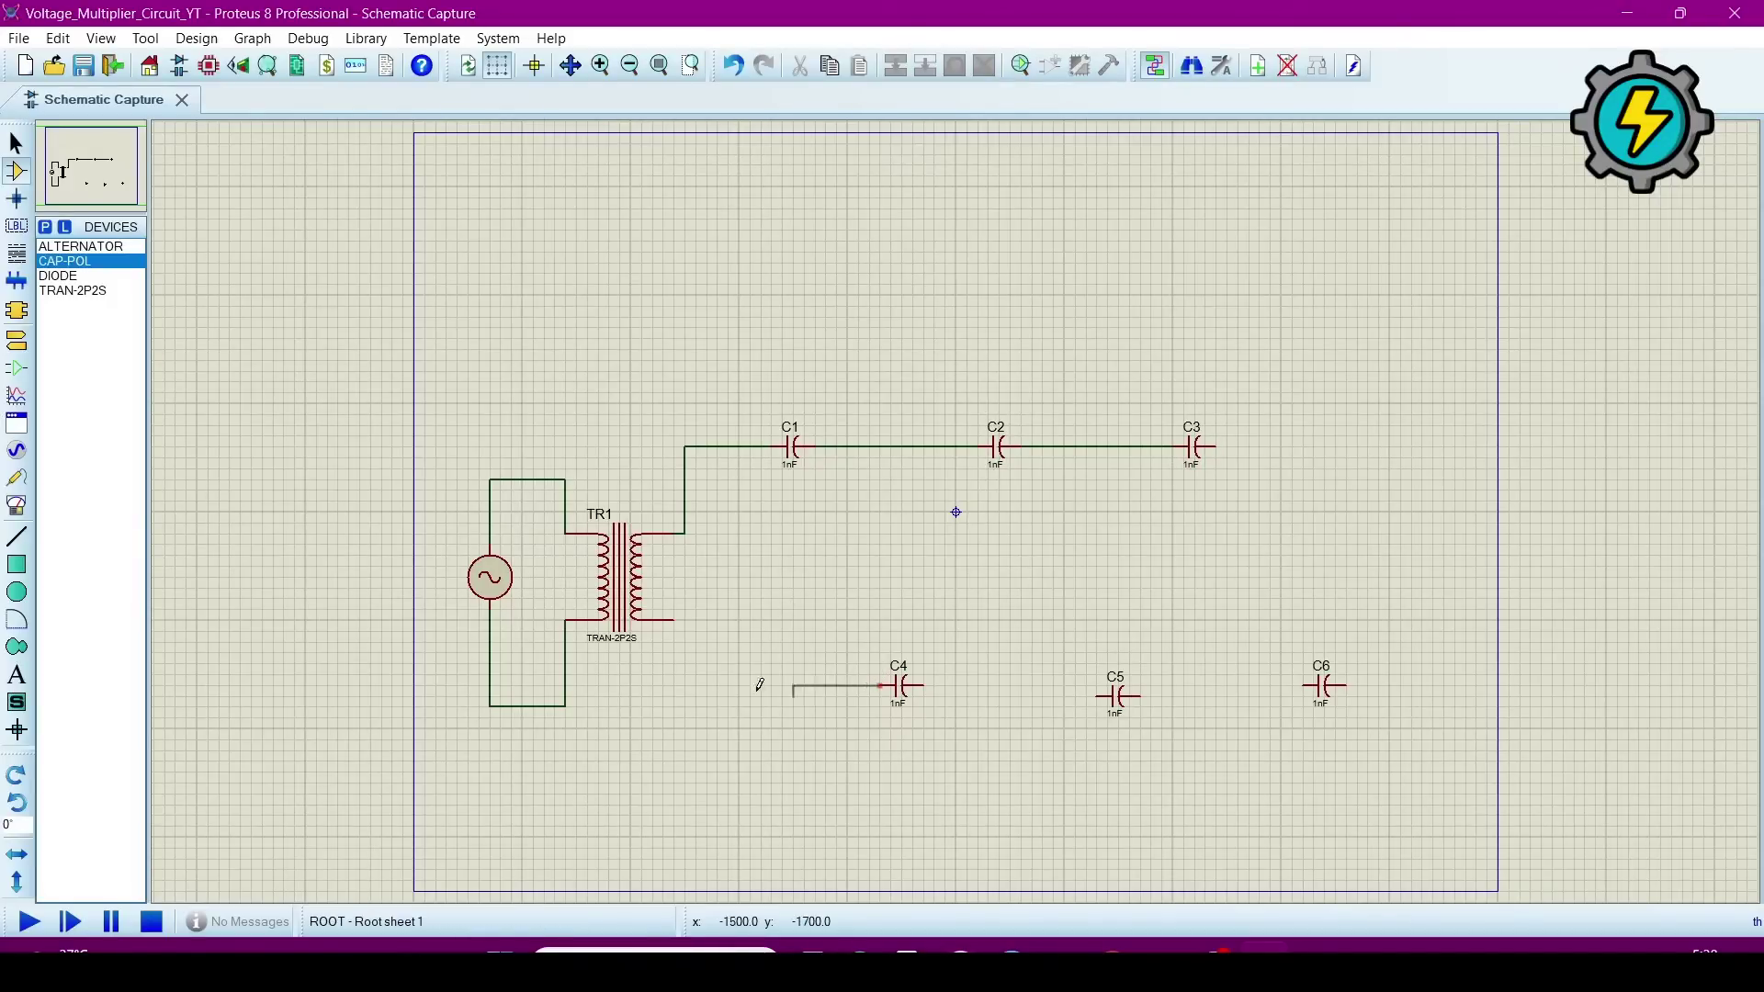
click(674, 621)
click(922, 686)
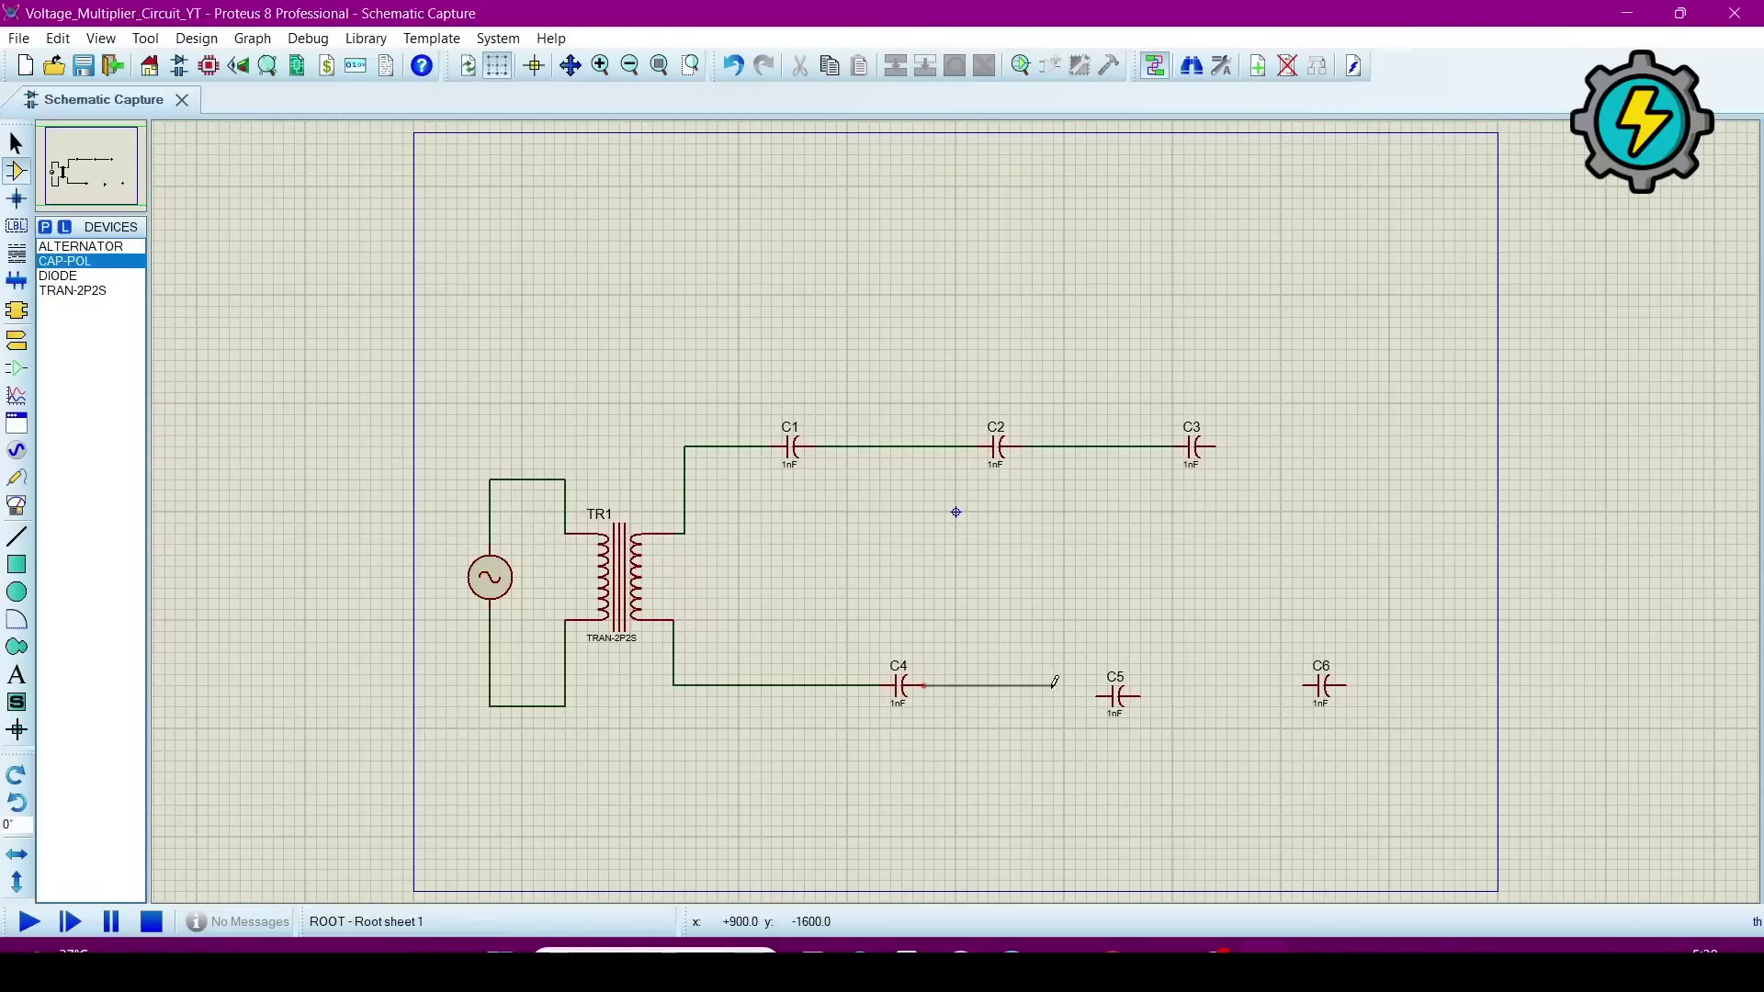
click(1098, 695)
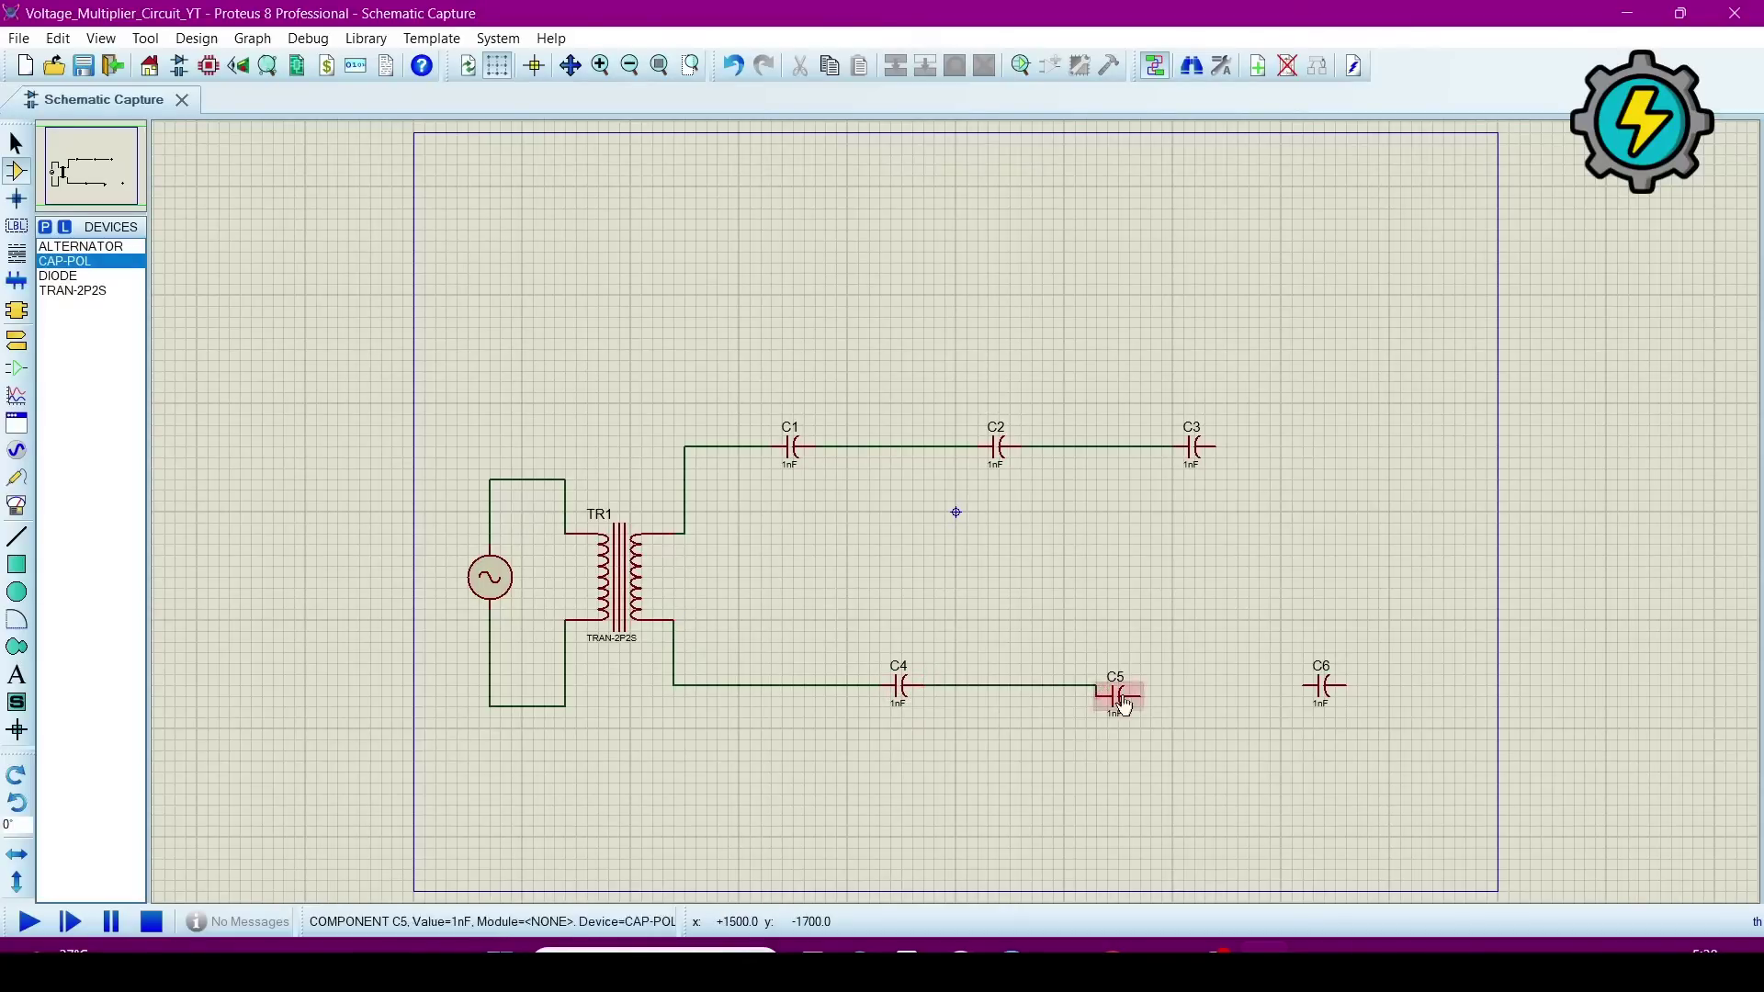
click(1303, 684)
click(1140, 695)
click(1123, 707)
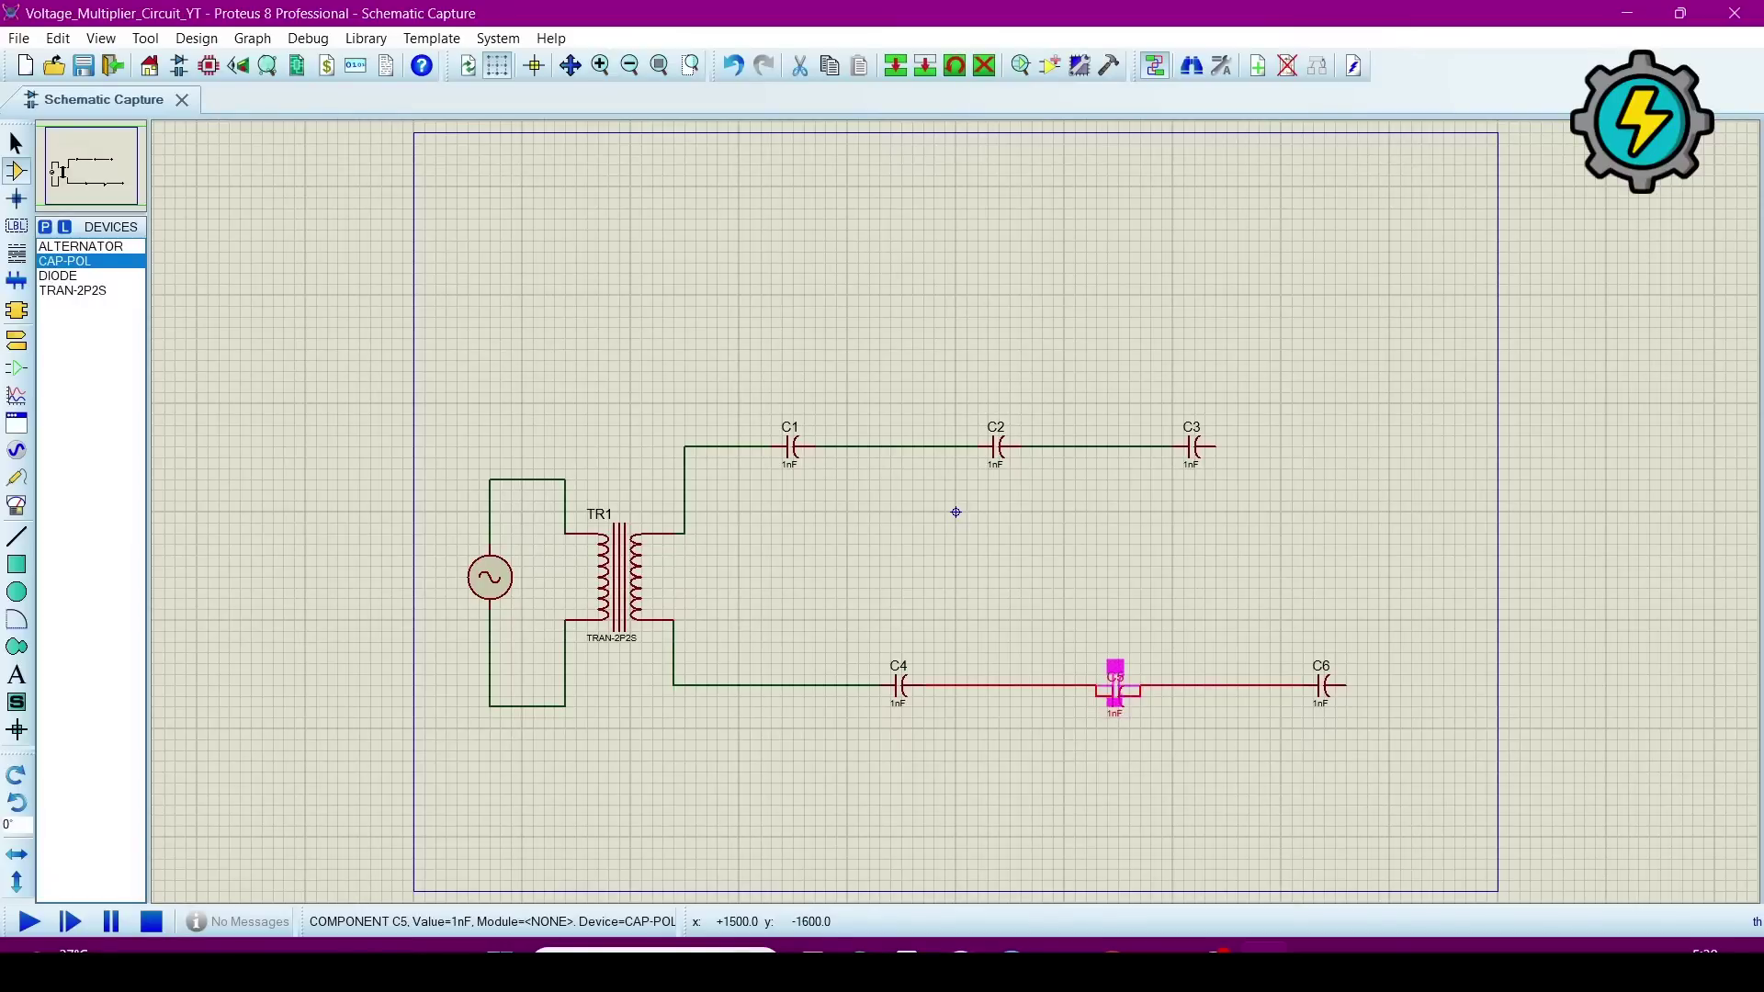
click(1148, 722)
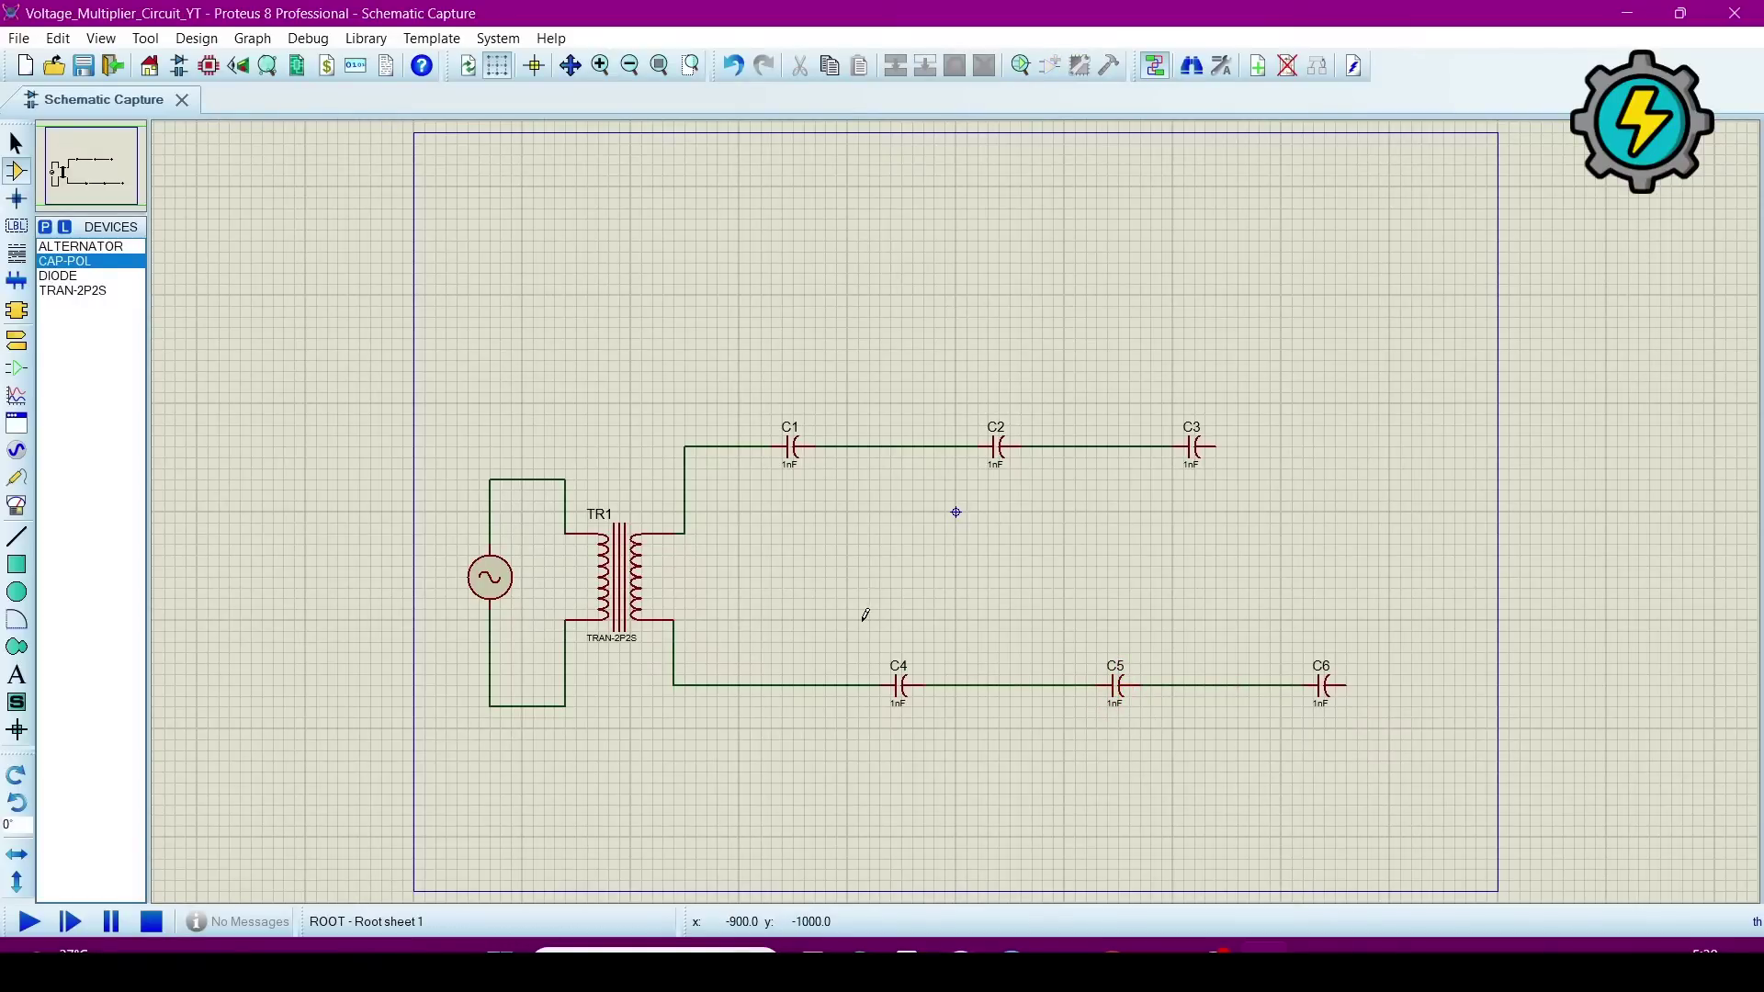
Step: Place six DIODE components in a horizontal row between the upper and lower capacitor lines
click(64, 276)
click(799, 594)
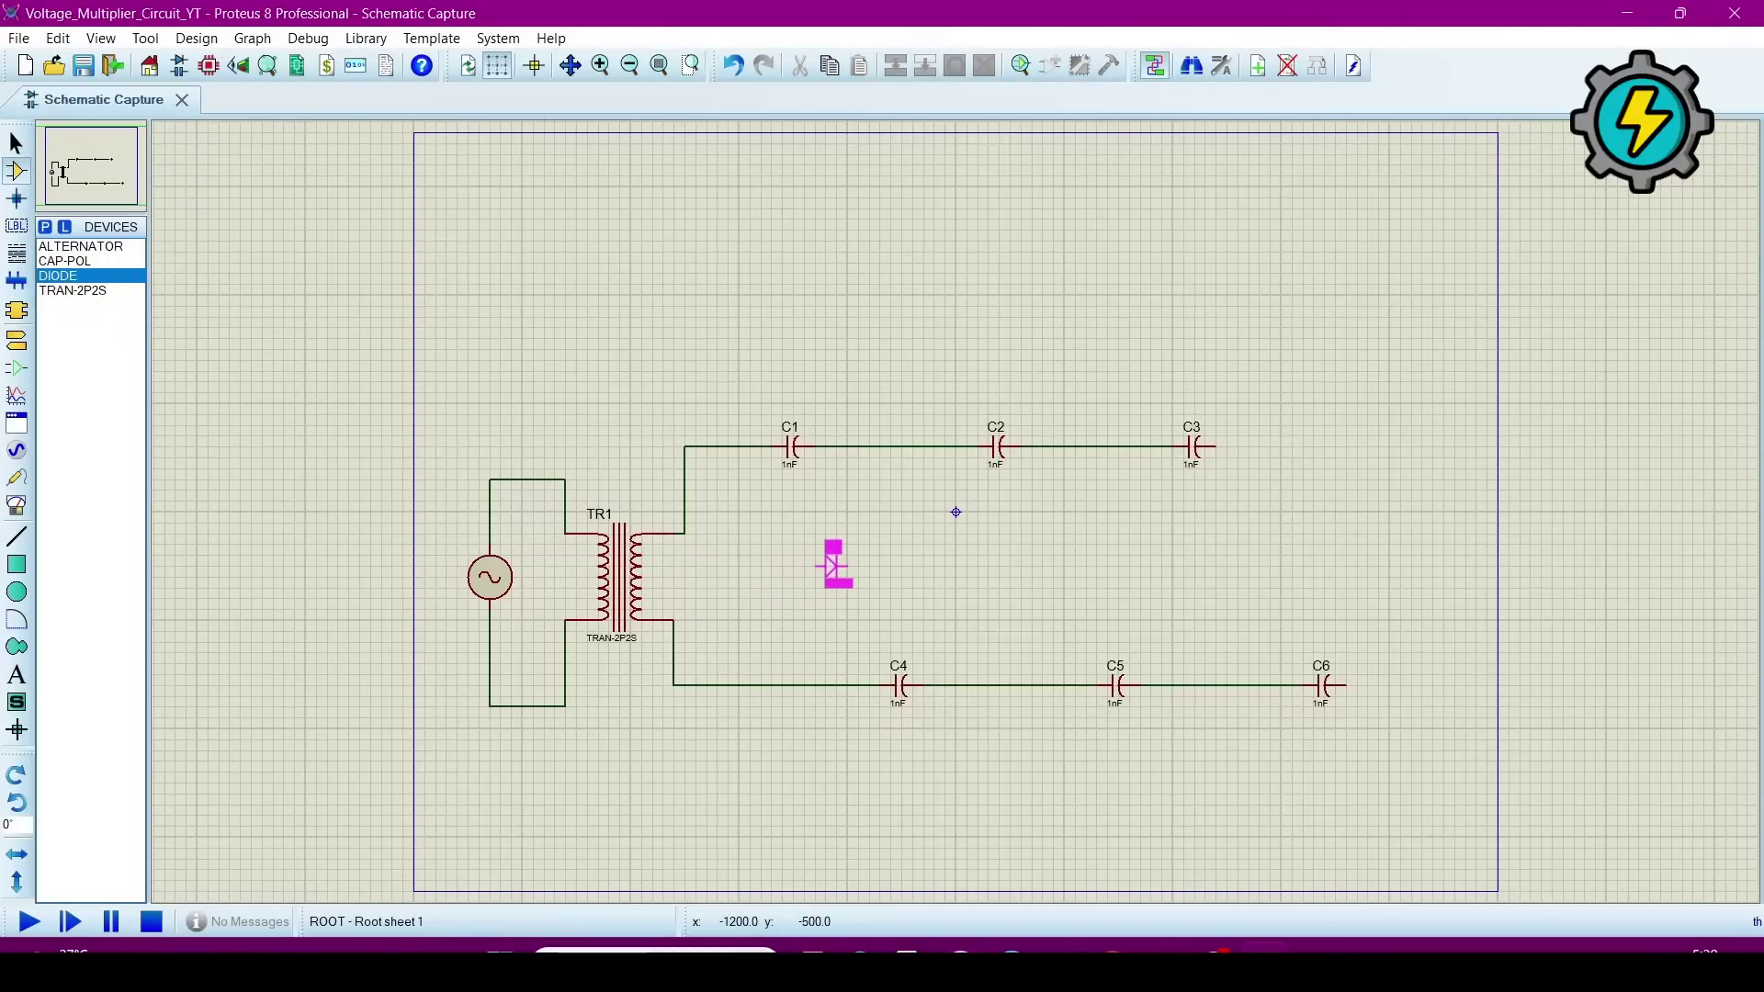
click(832, 570)
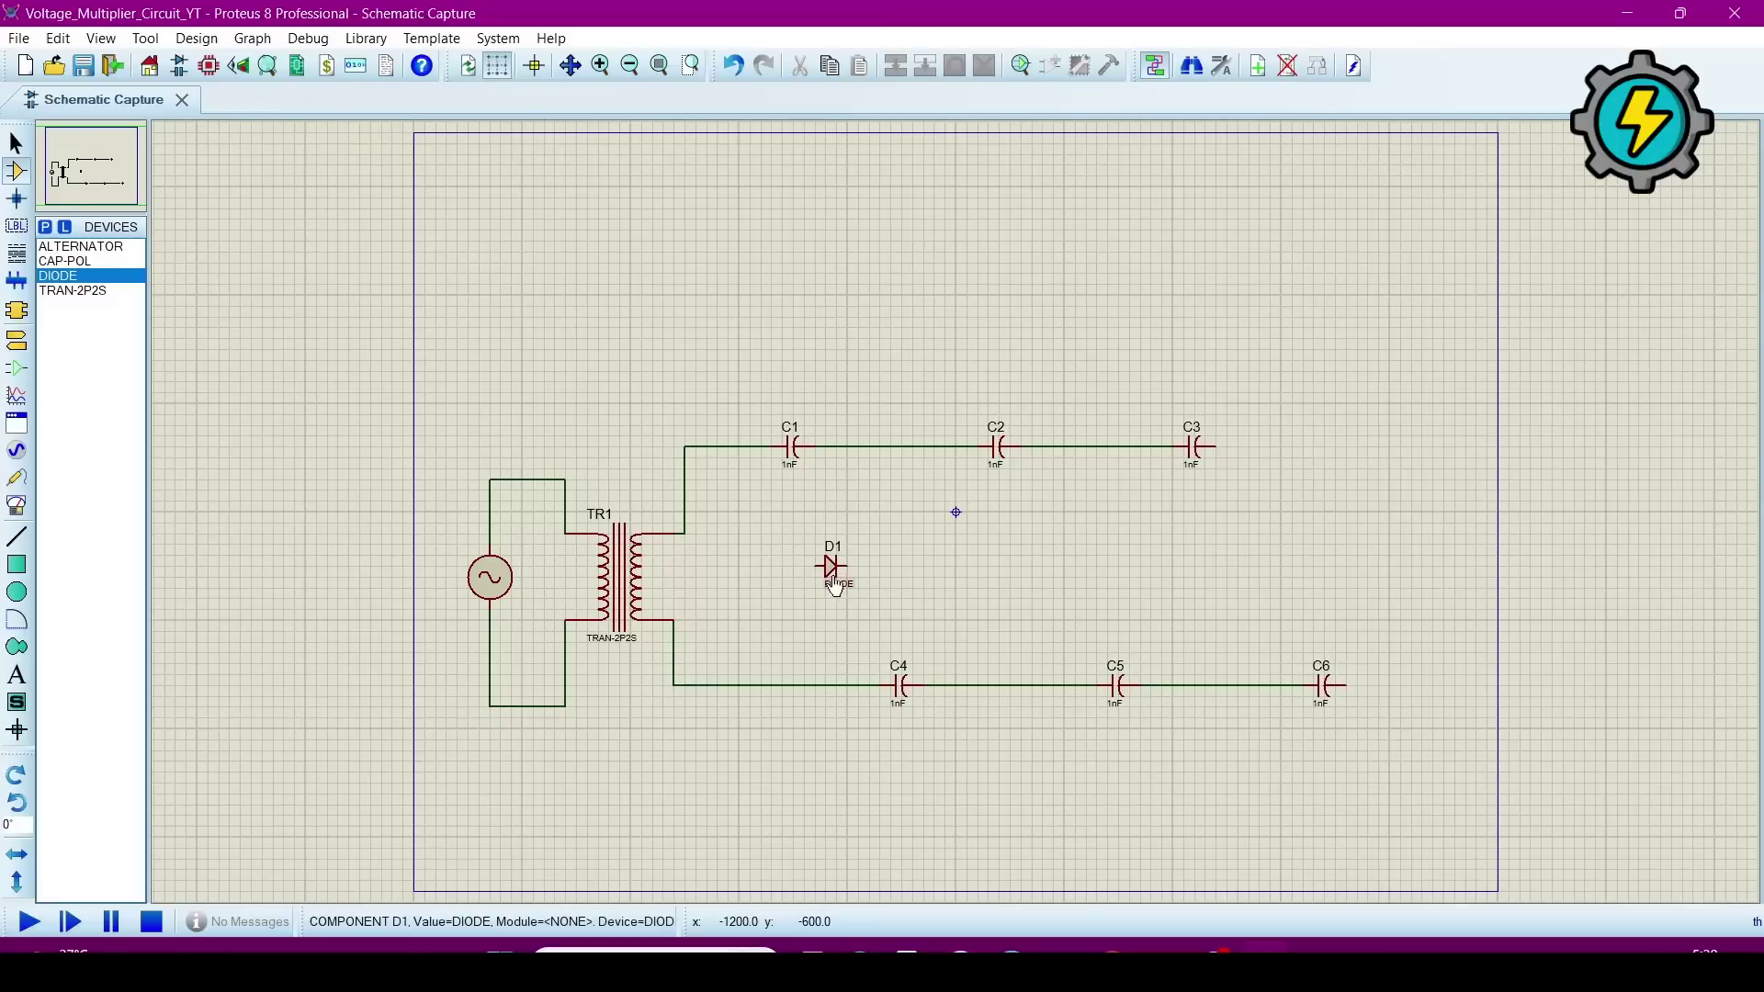
click(963, 579)
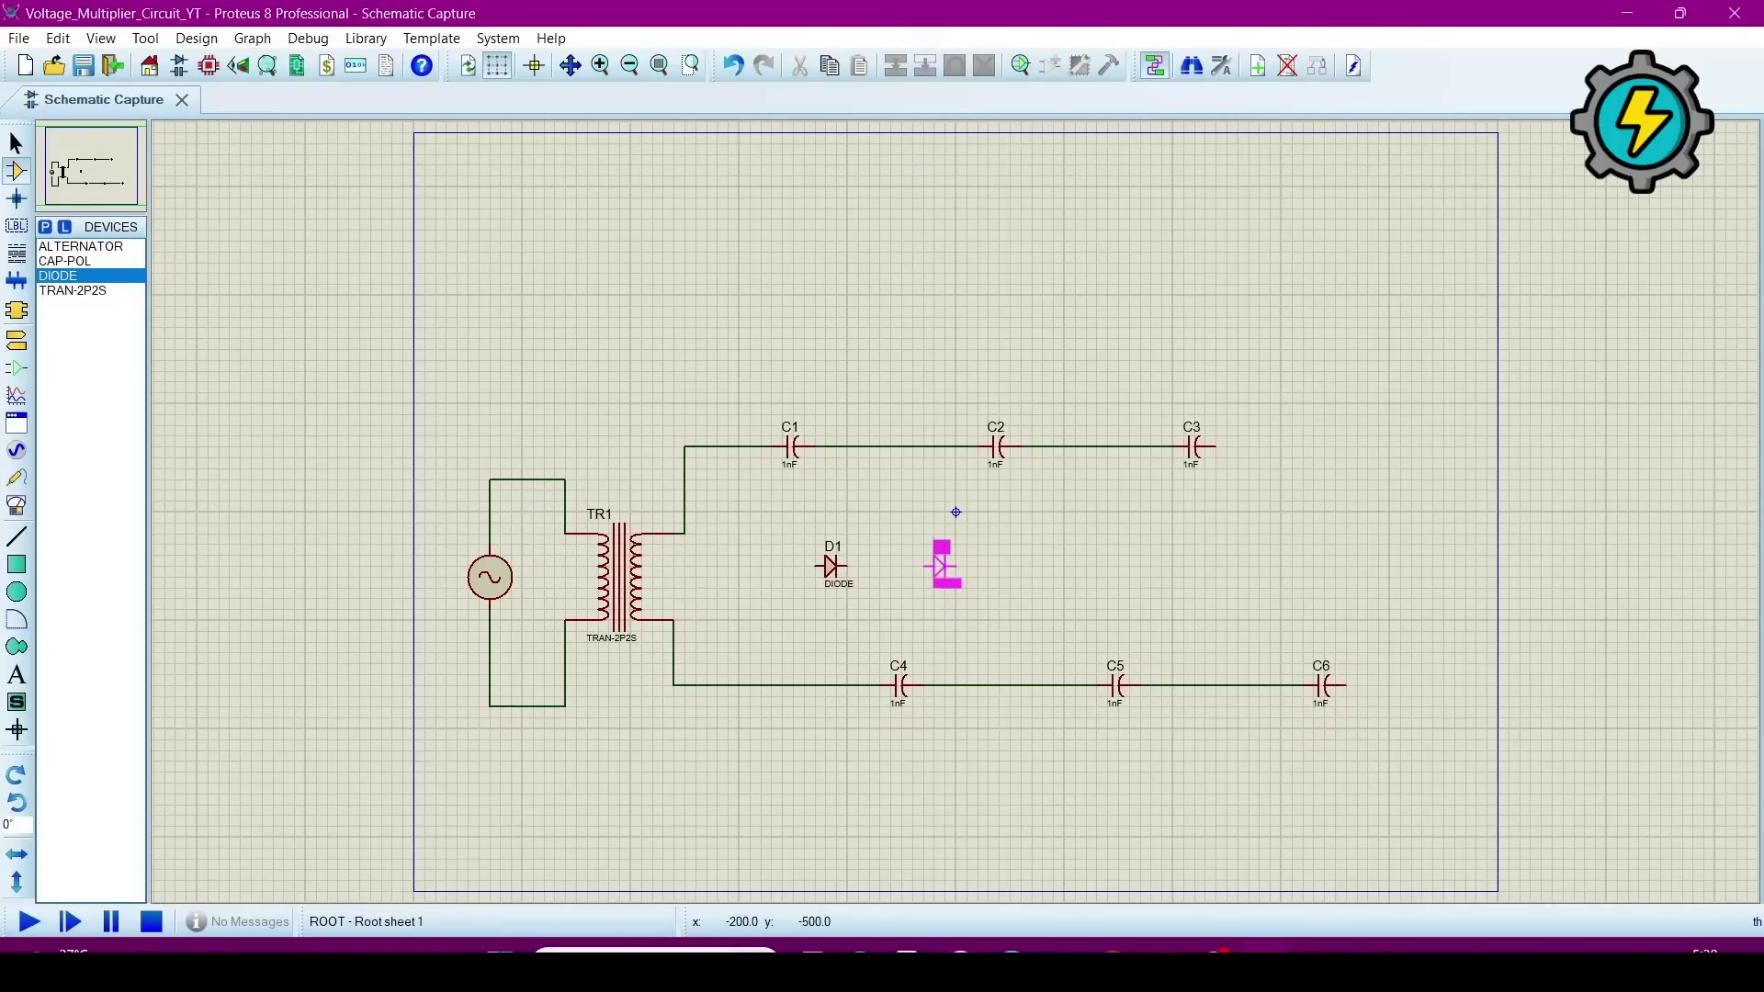
click(941, 568)
click(1048, 560)
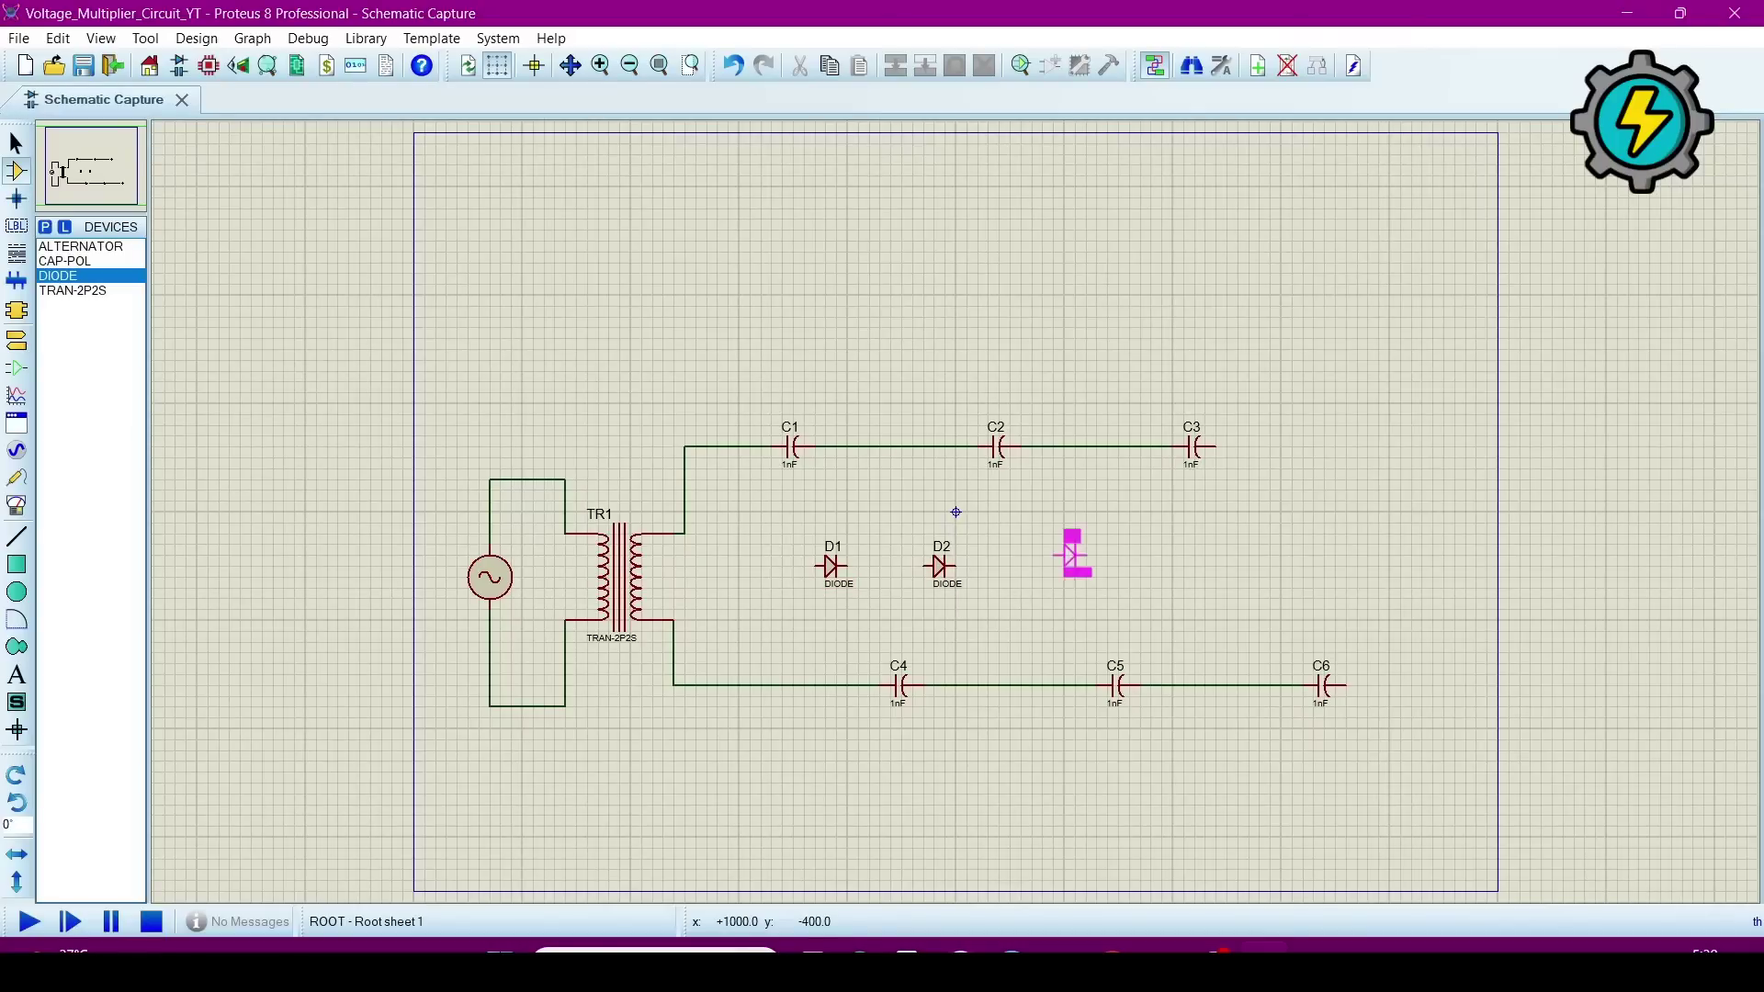
click(1057, 551)
click(1168, 566)
click(1169, 565)
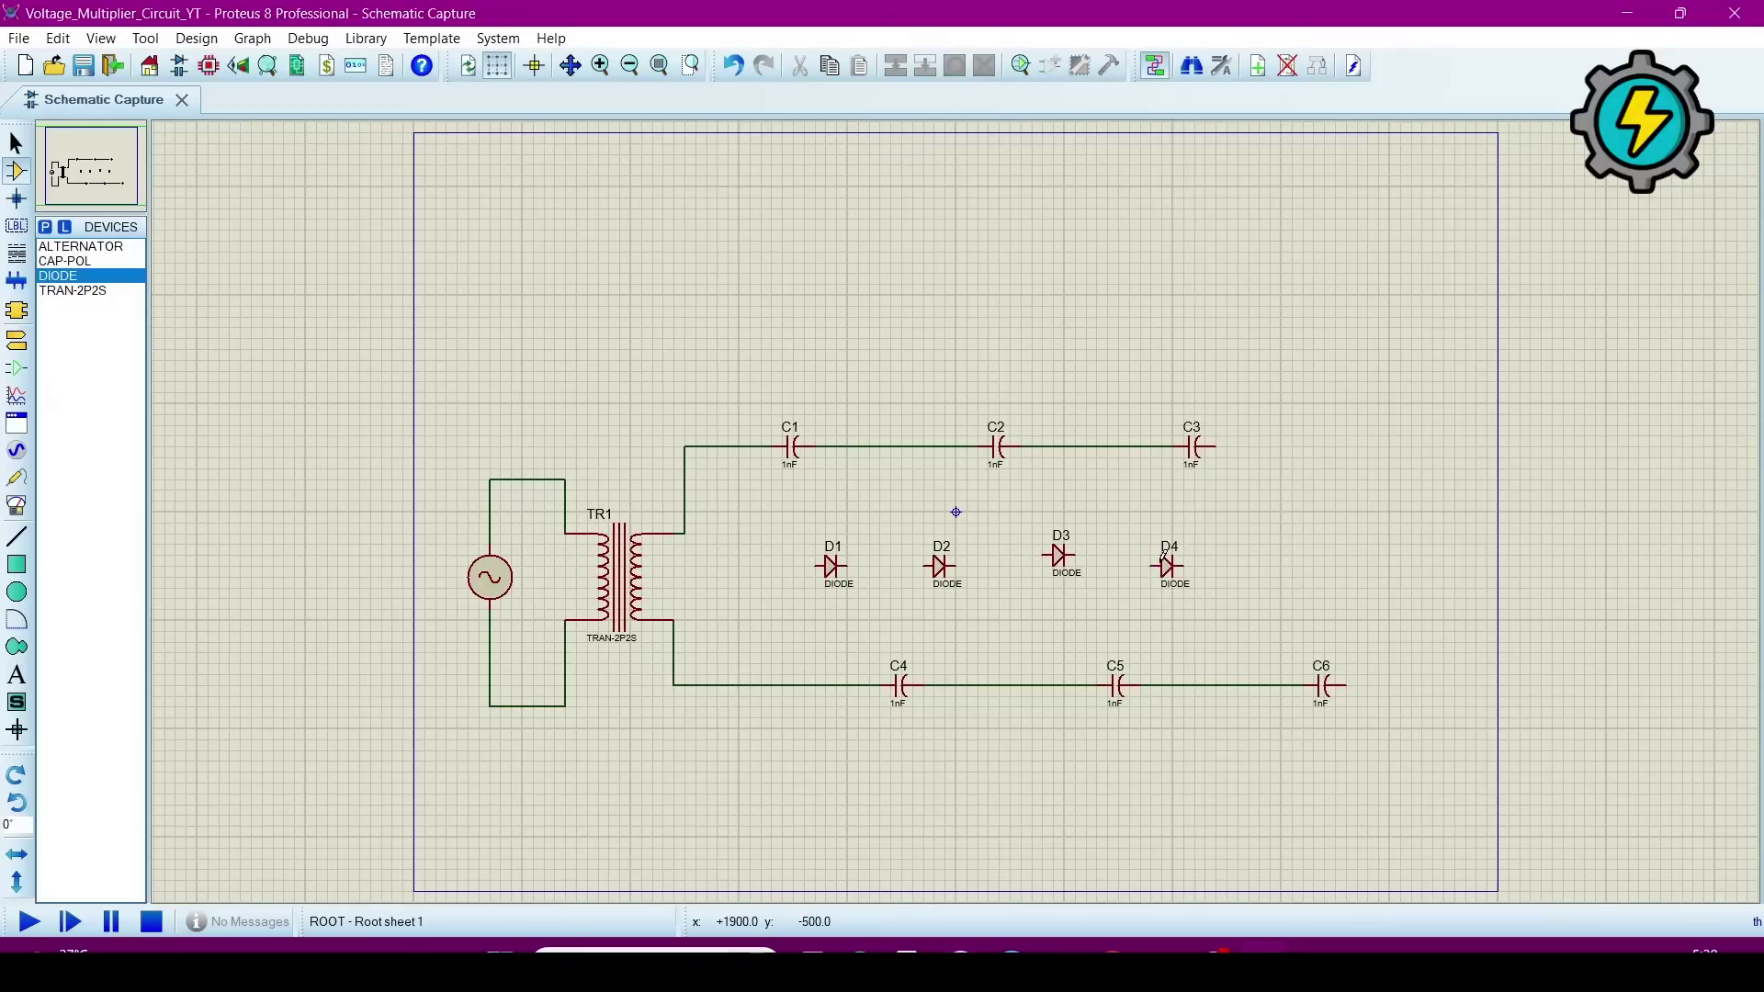
click(1278, 546)
click(1277, 553)
click(1387, 553)
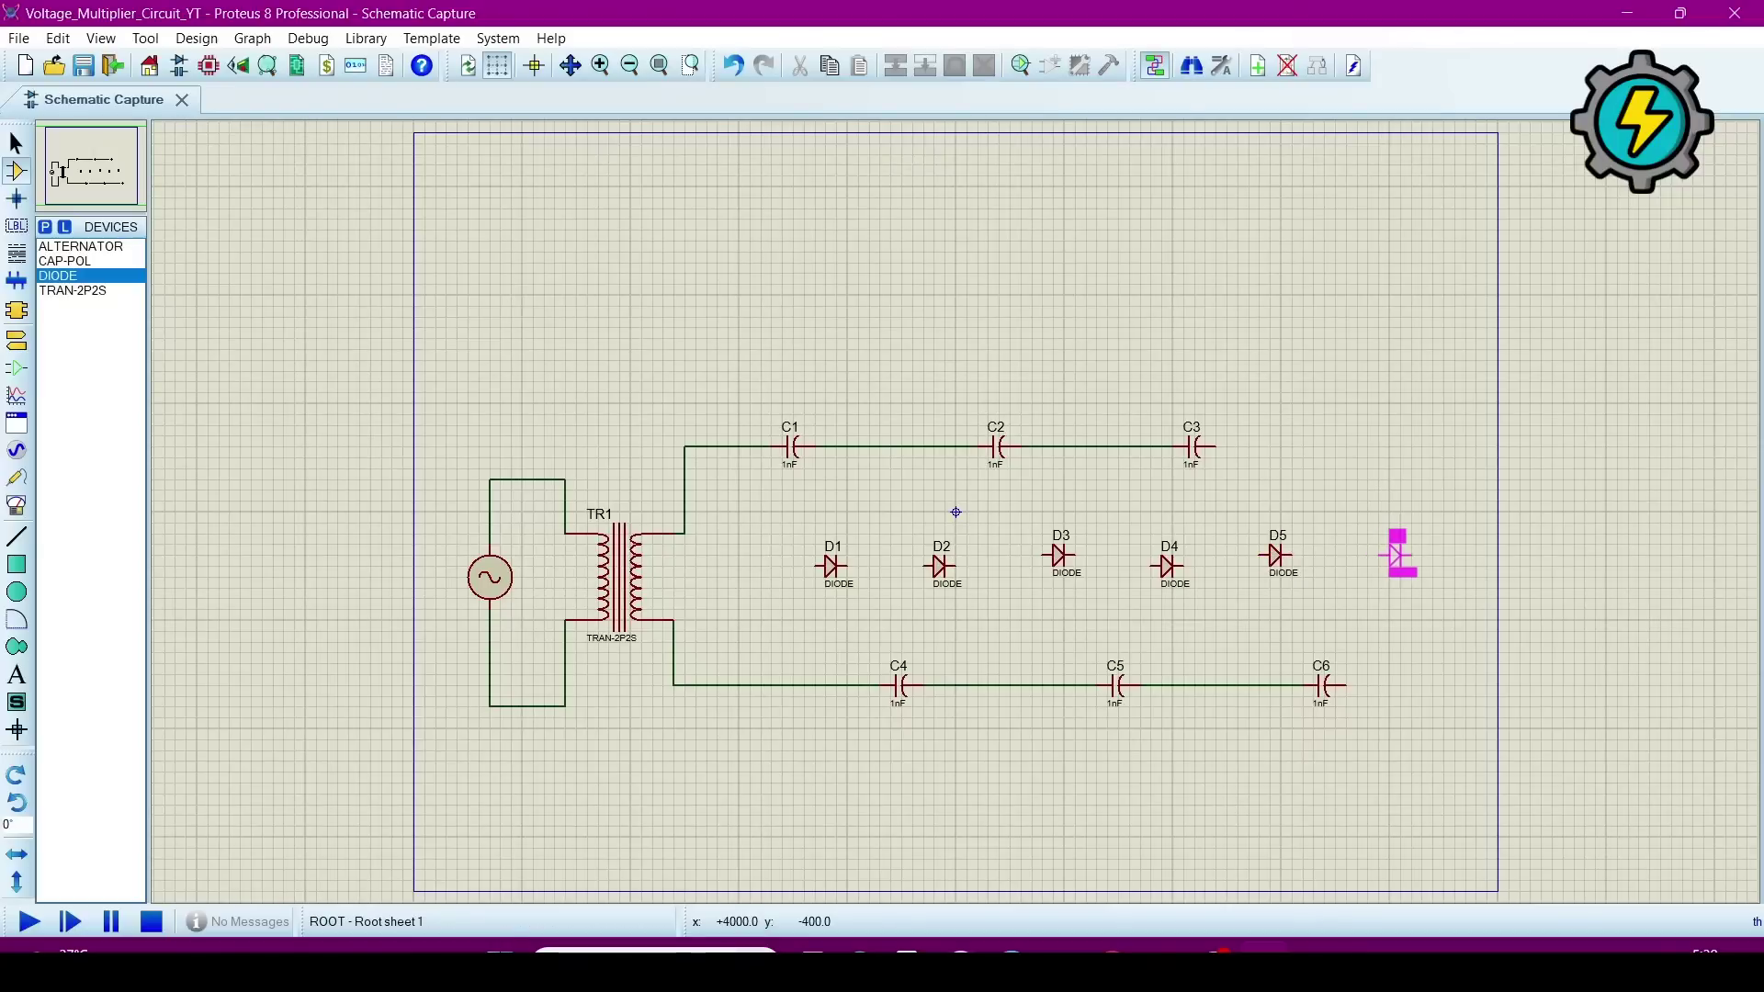
click(1395, 555)
Step: Rotate diodes D1, D3 and D5 clockwise and D2, D4 and D6 anti-clockwise so they alternate pointing down and up
right_click(836, 572)
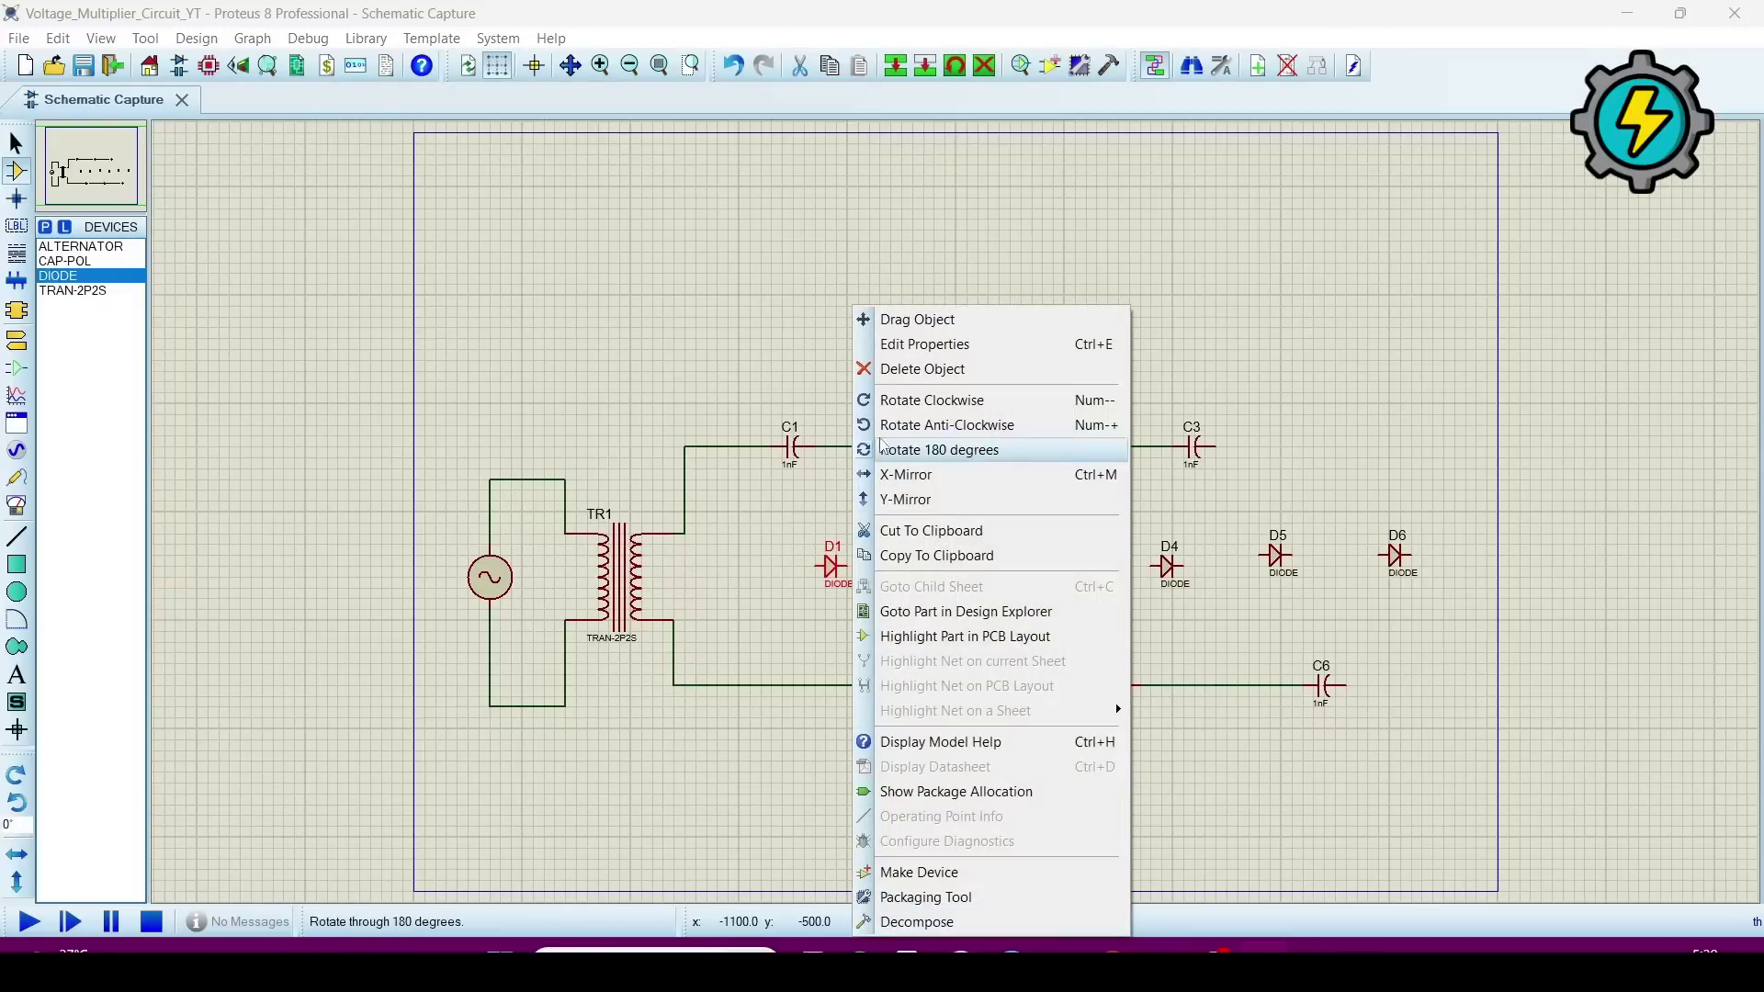
click(887, 402)
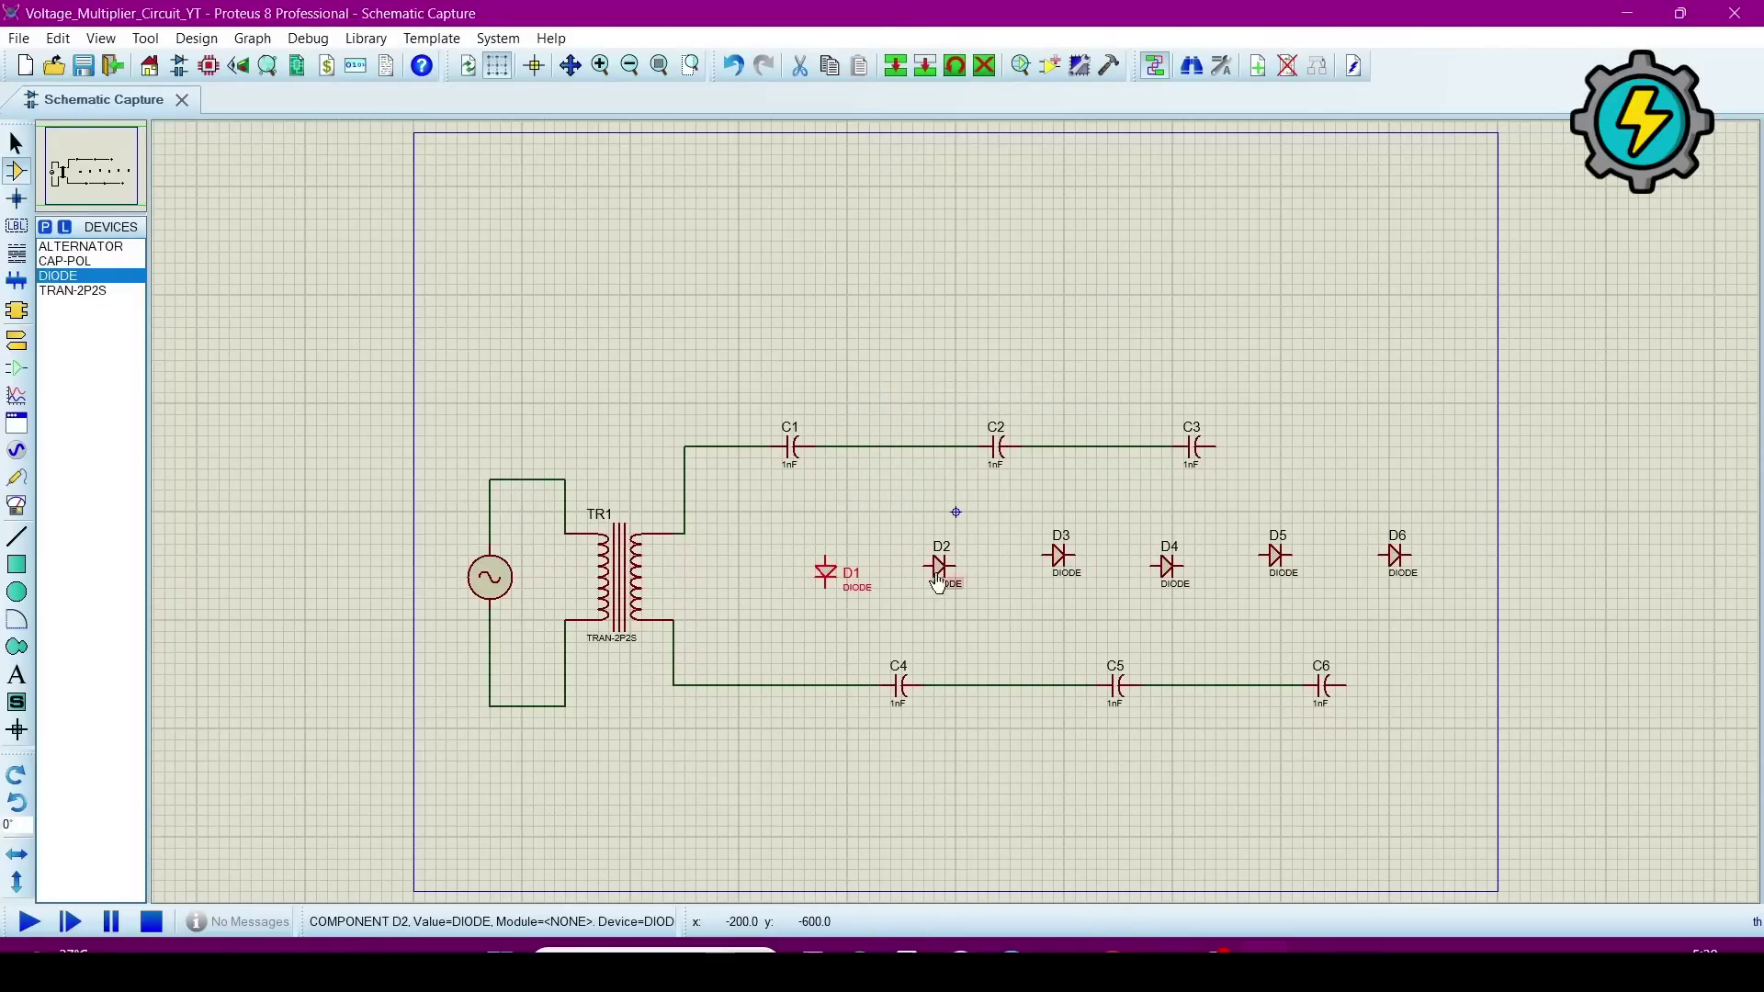
click(1047, 425)
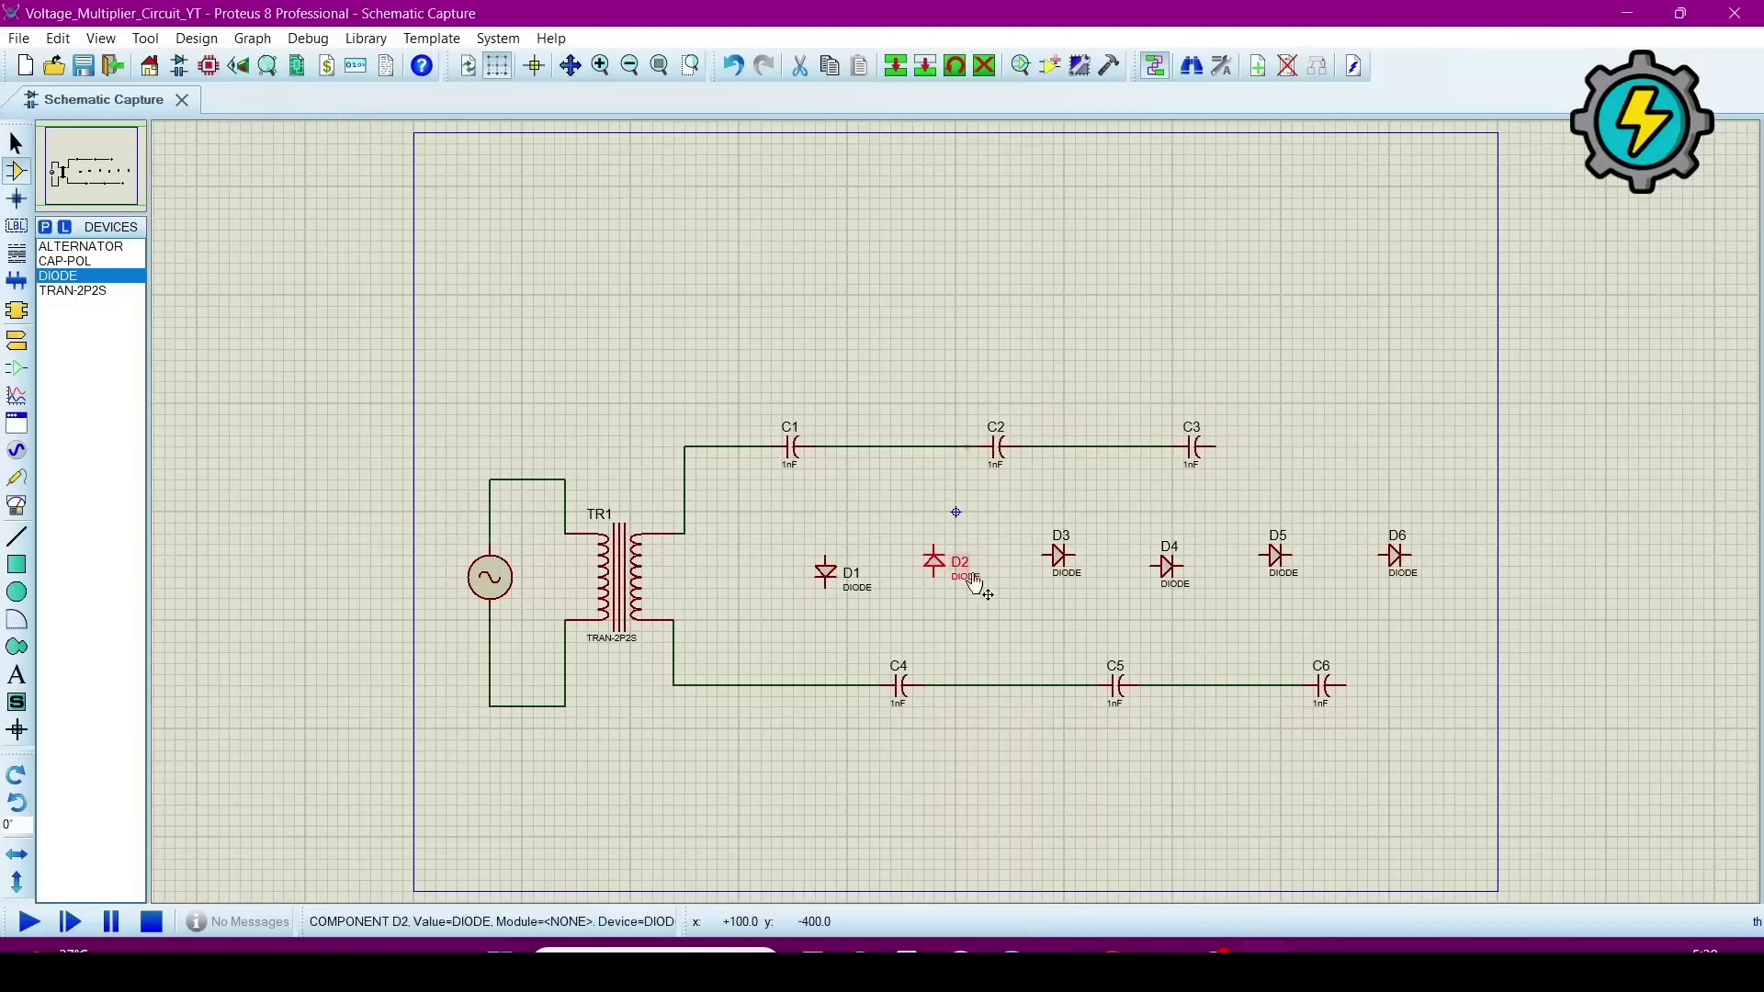
right_click(1056, 557)
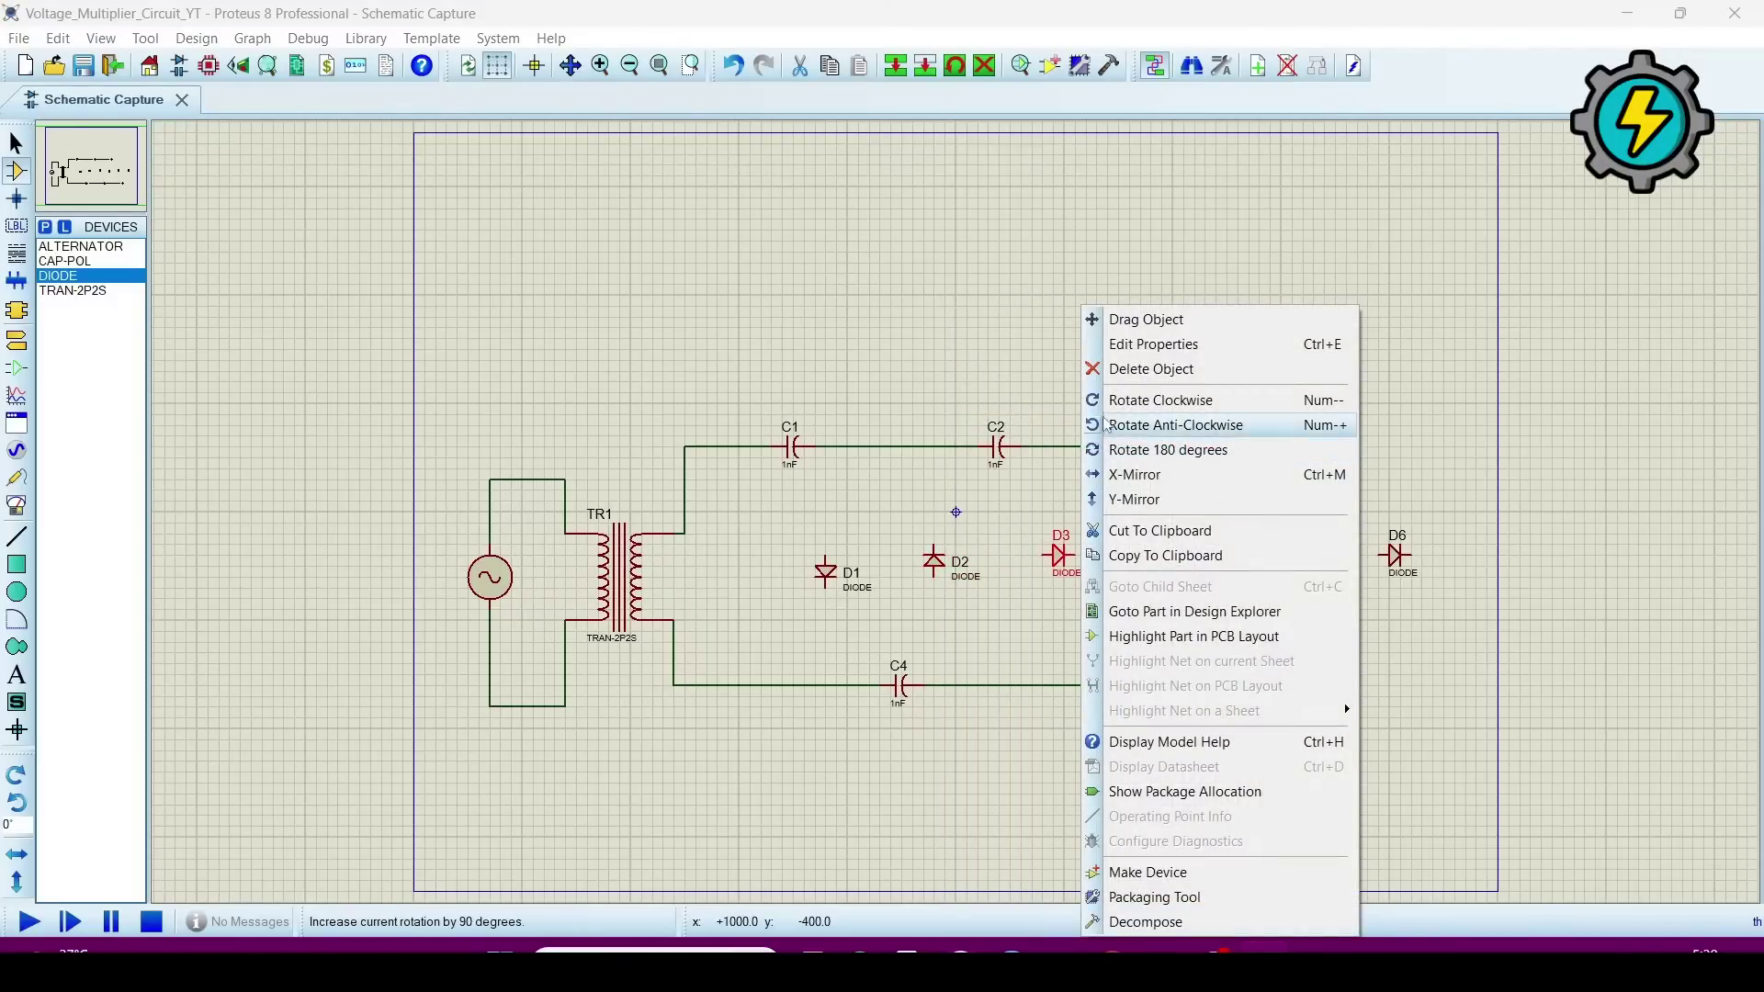
click(1130, 402)
right_click(1167, 565)
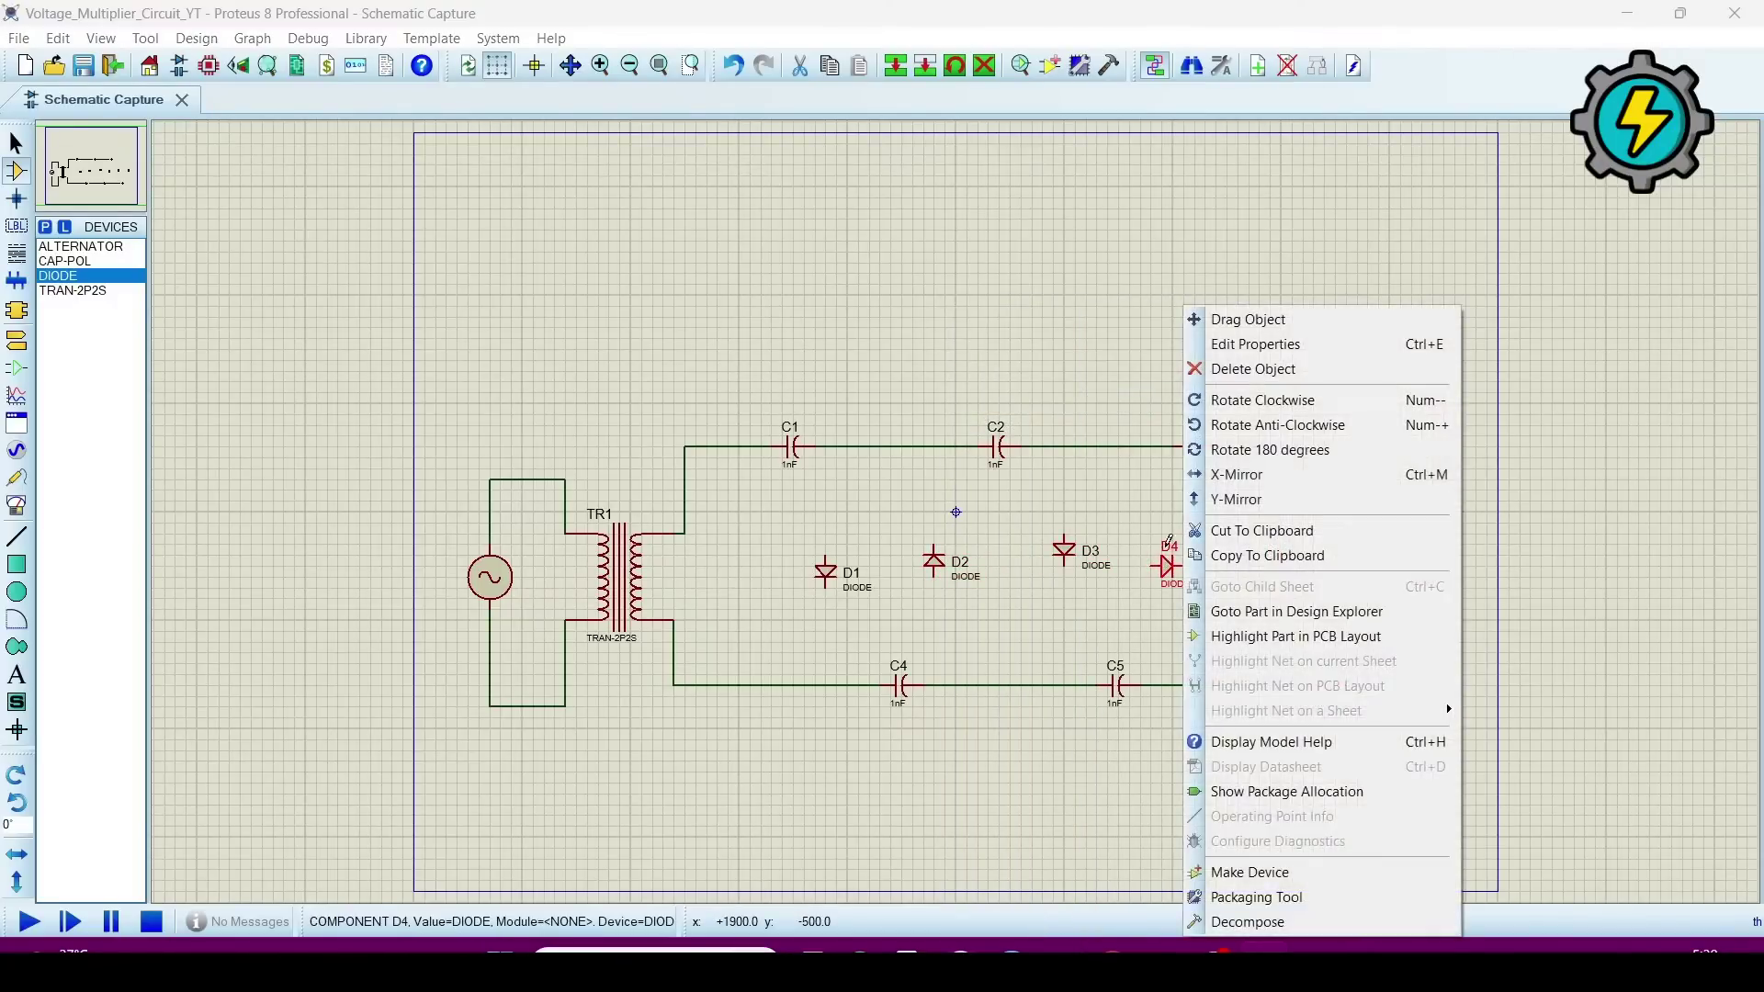
click(1198, 430)
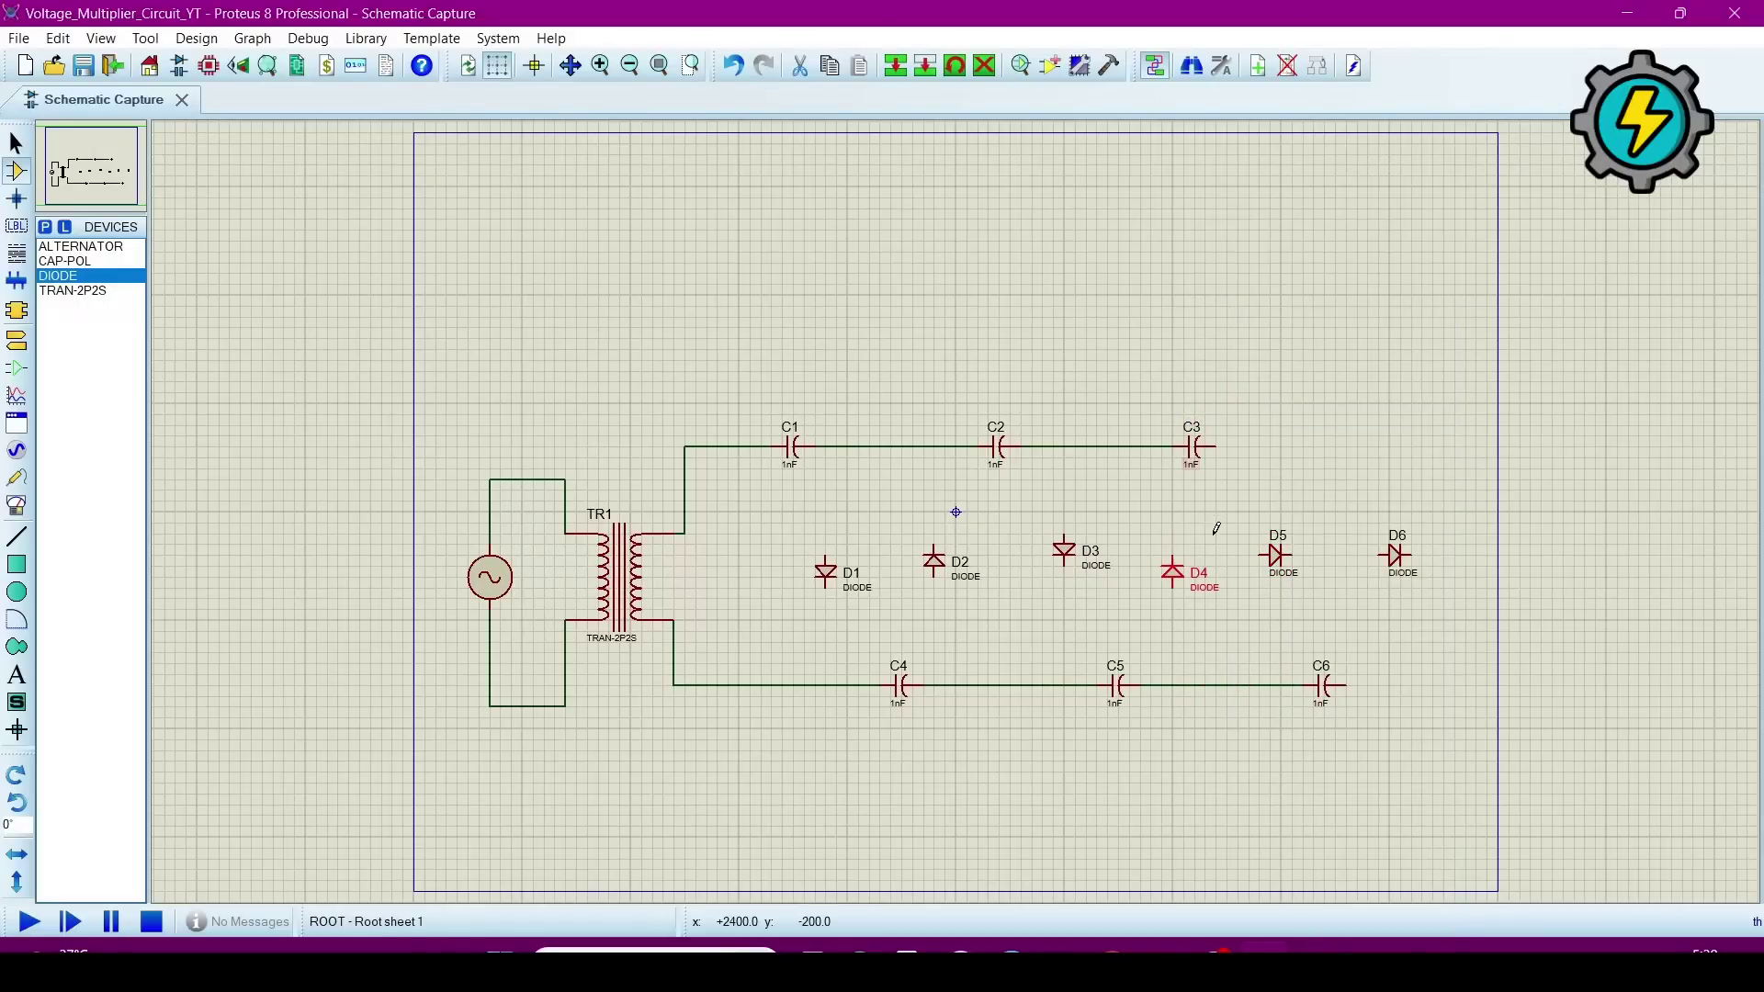
right_click(1282, 572)
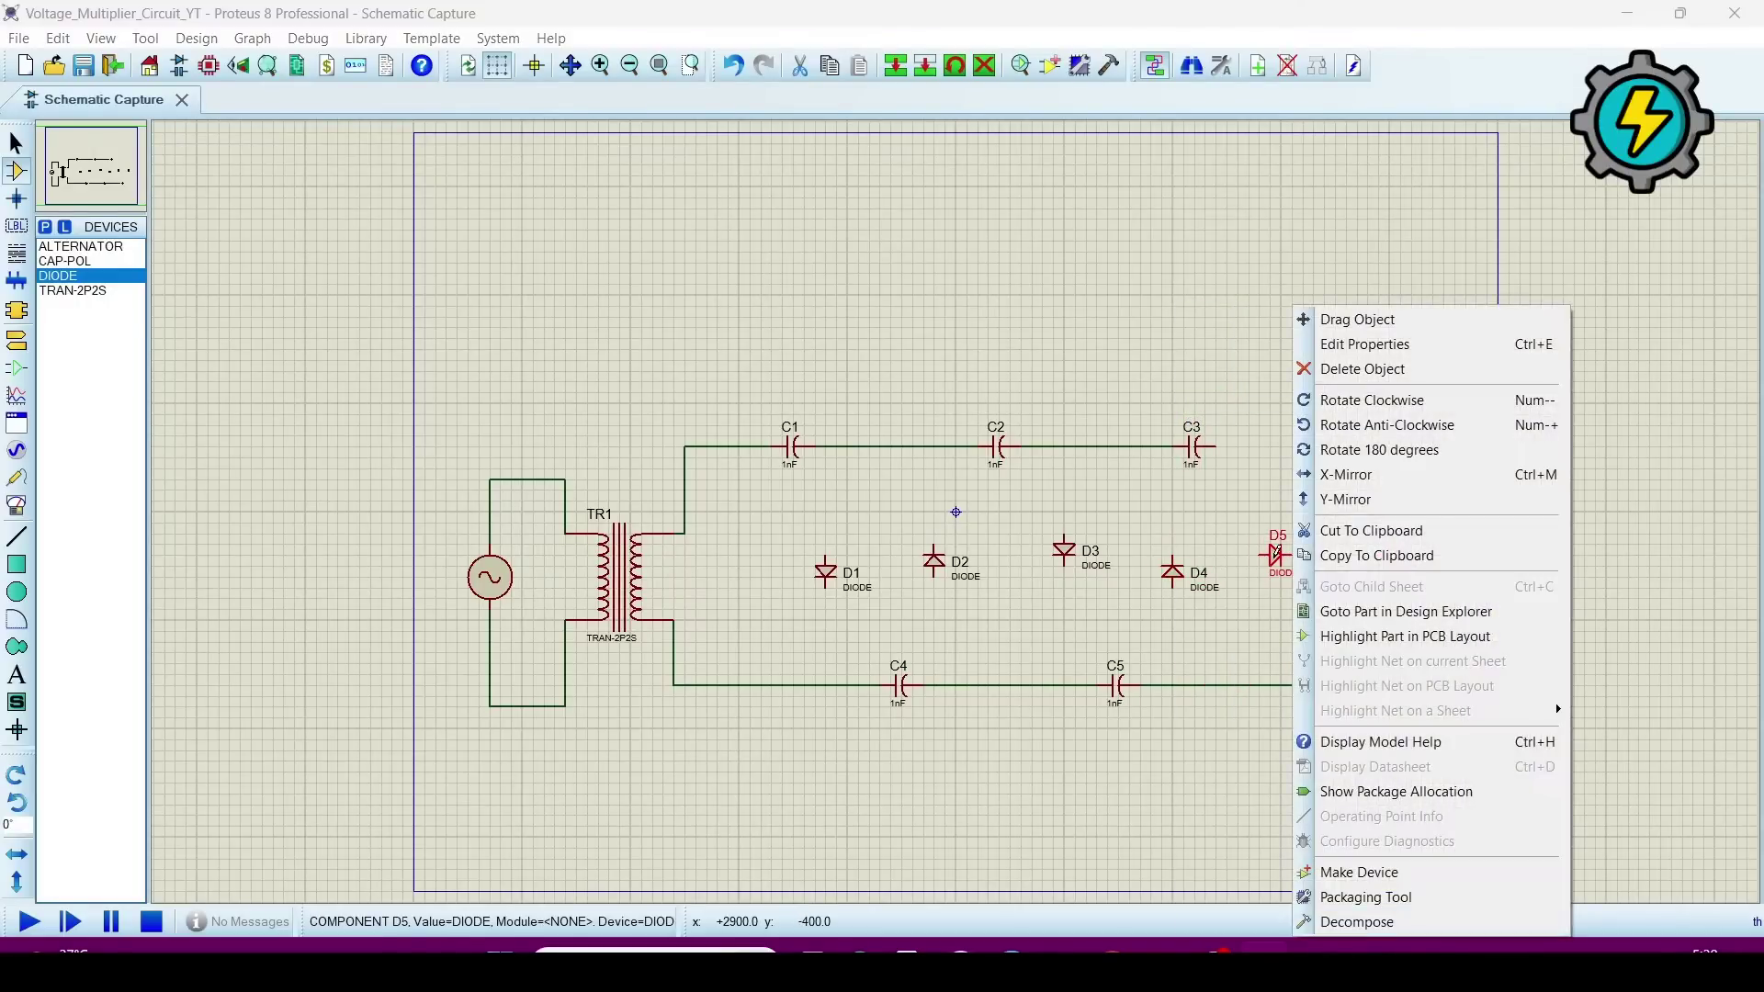
click(1323, 400)
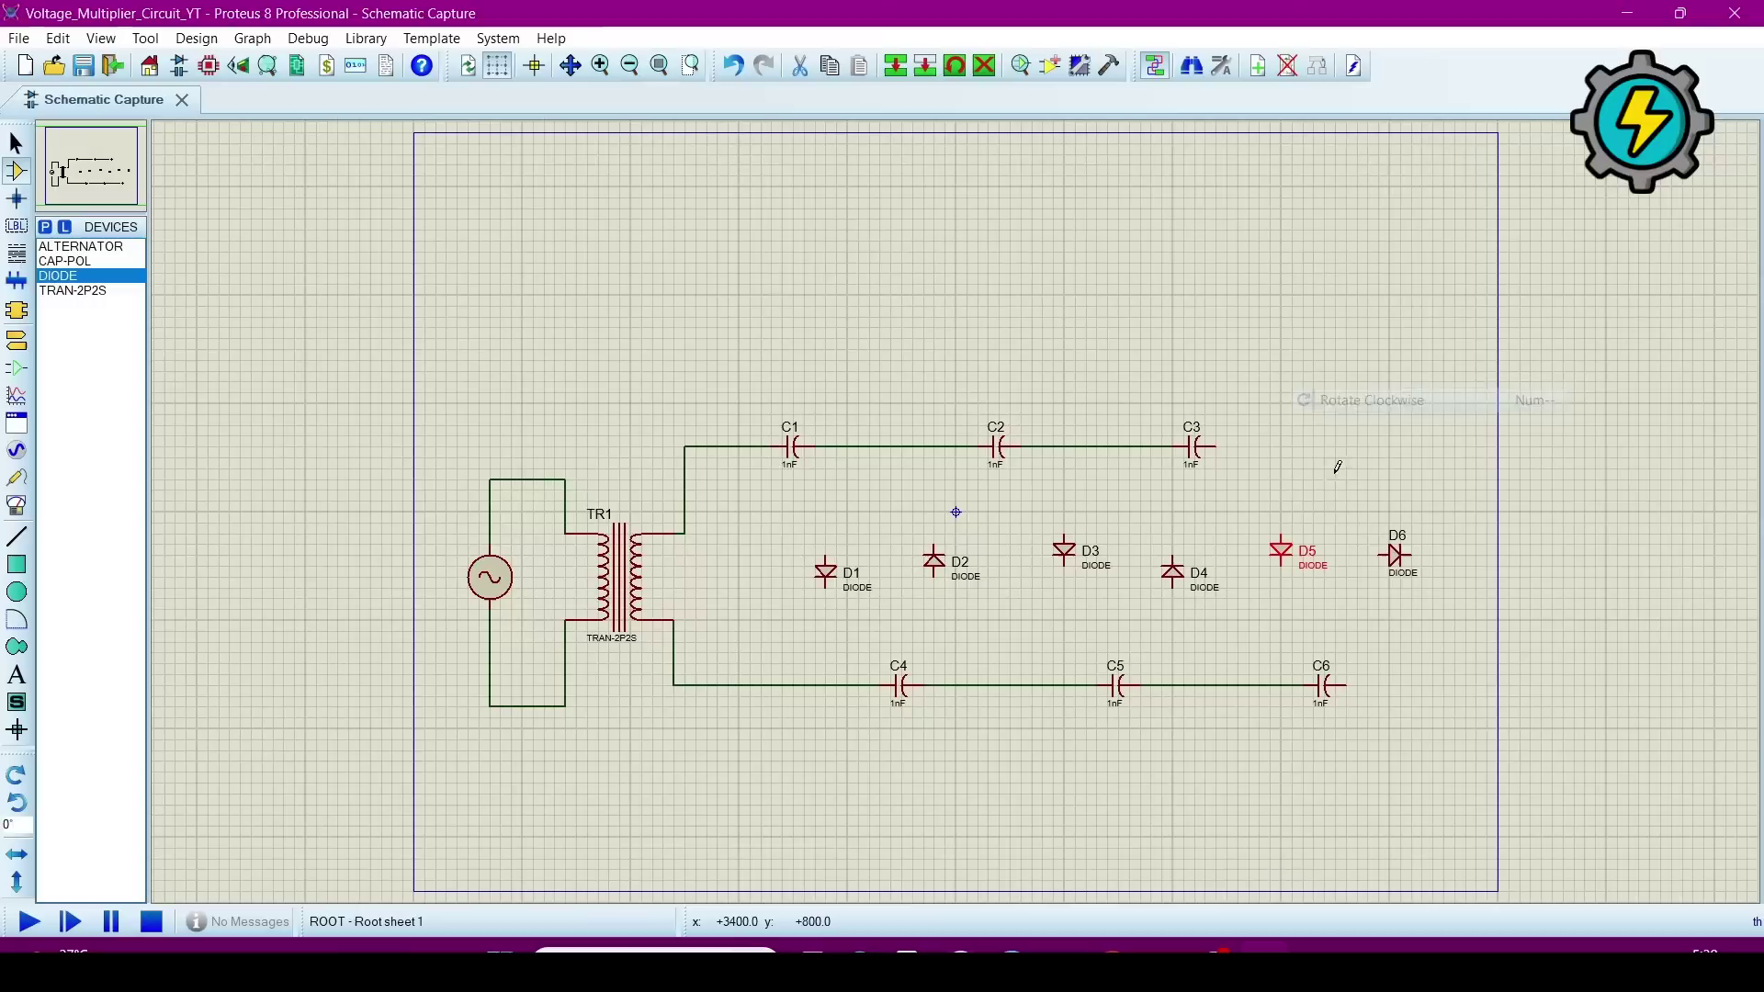
right_click(1398, 568)
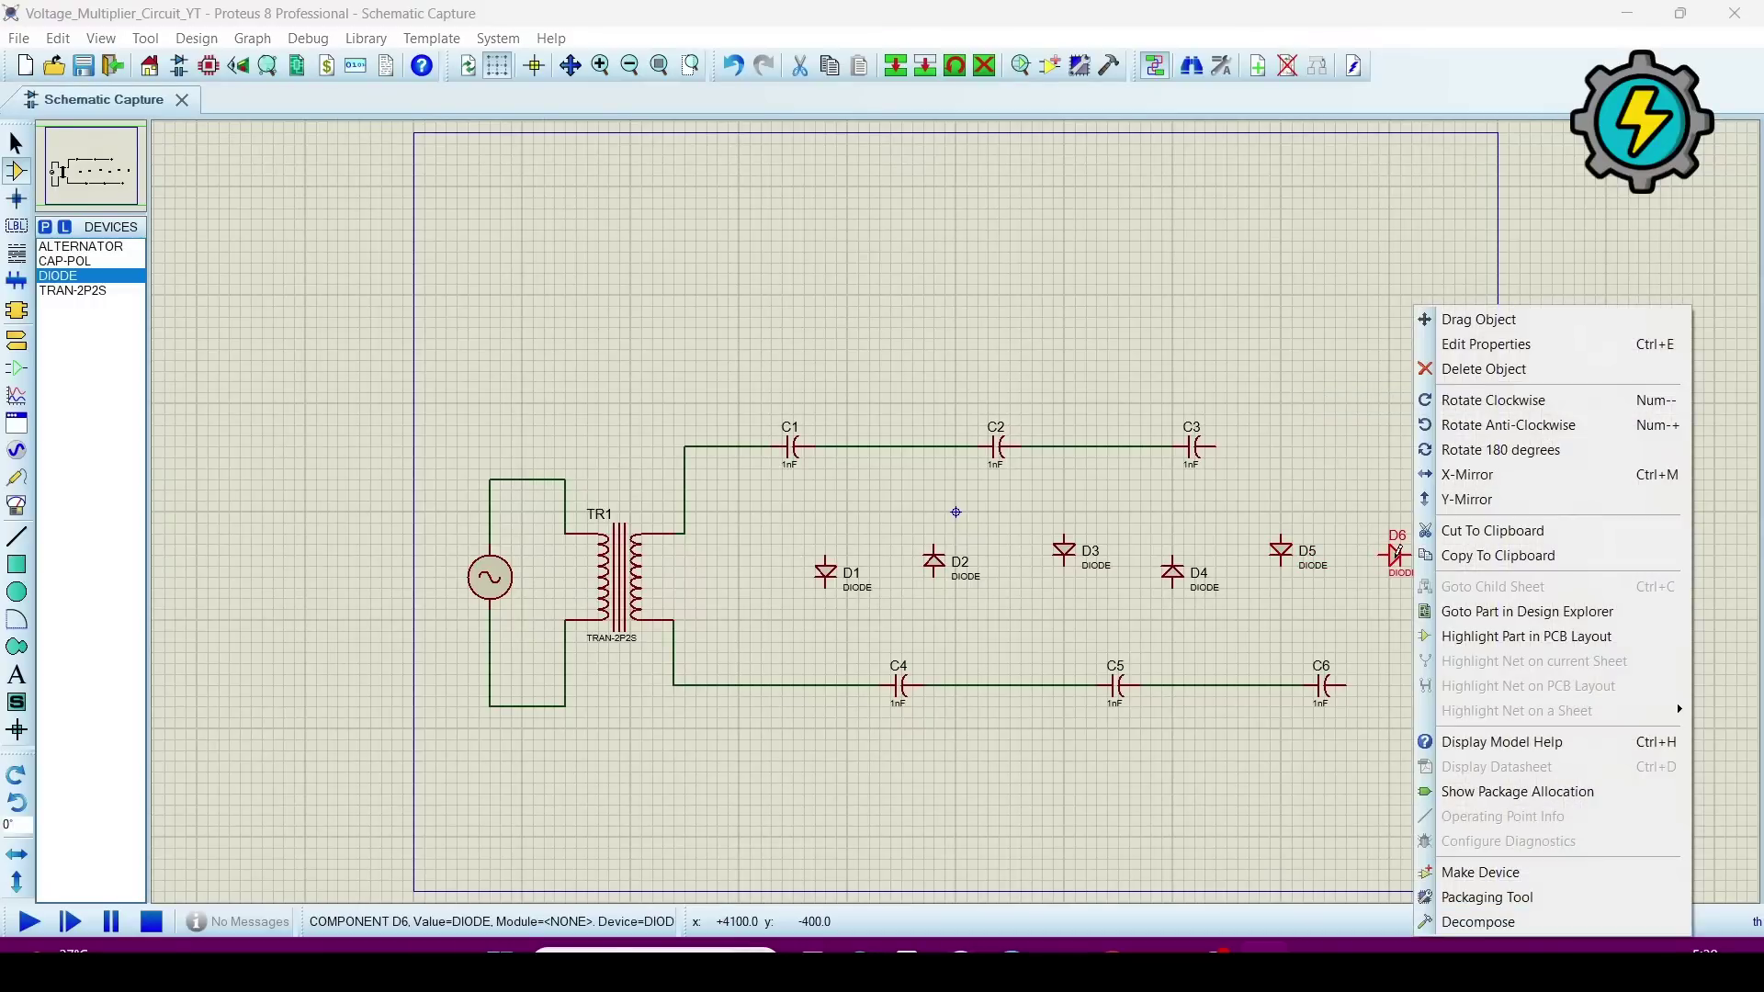
click(1424, 425)
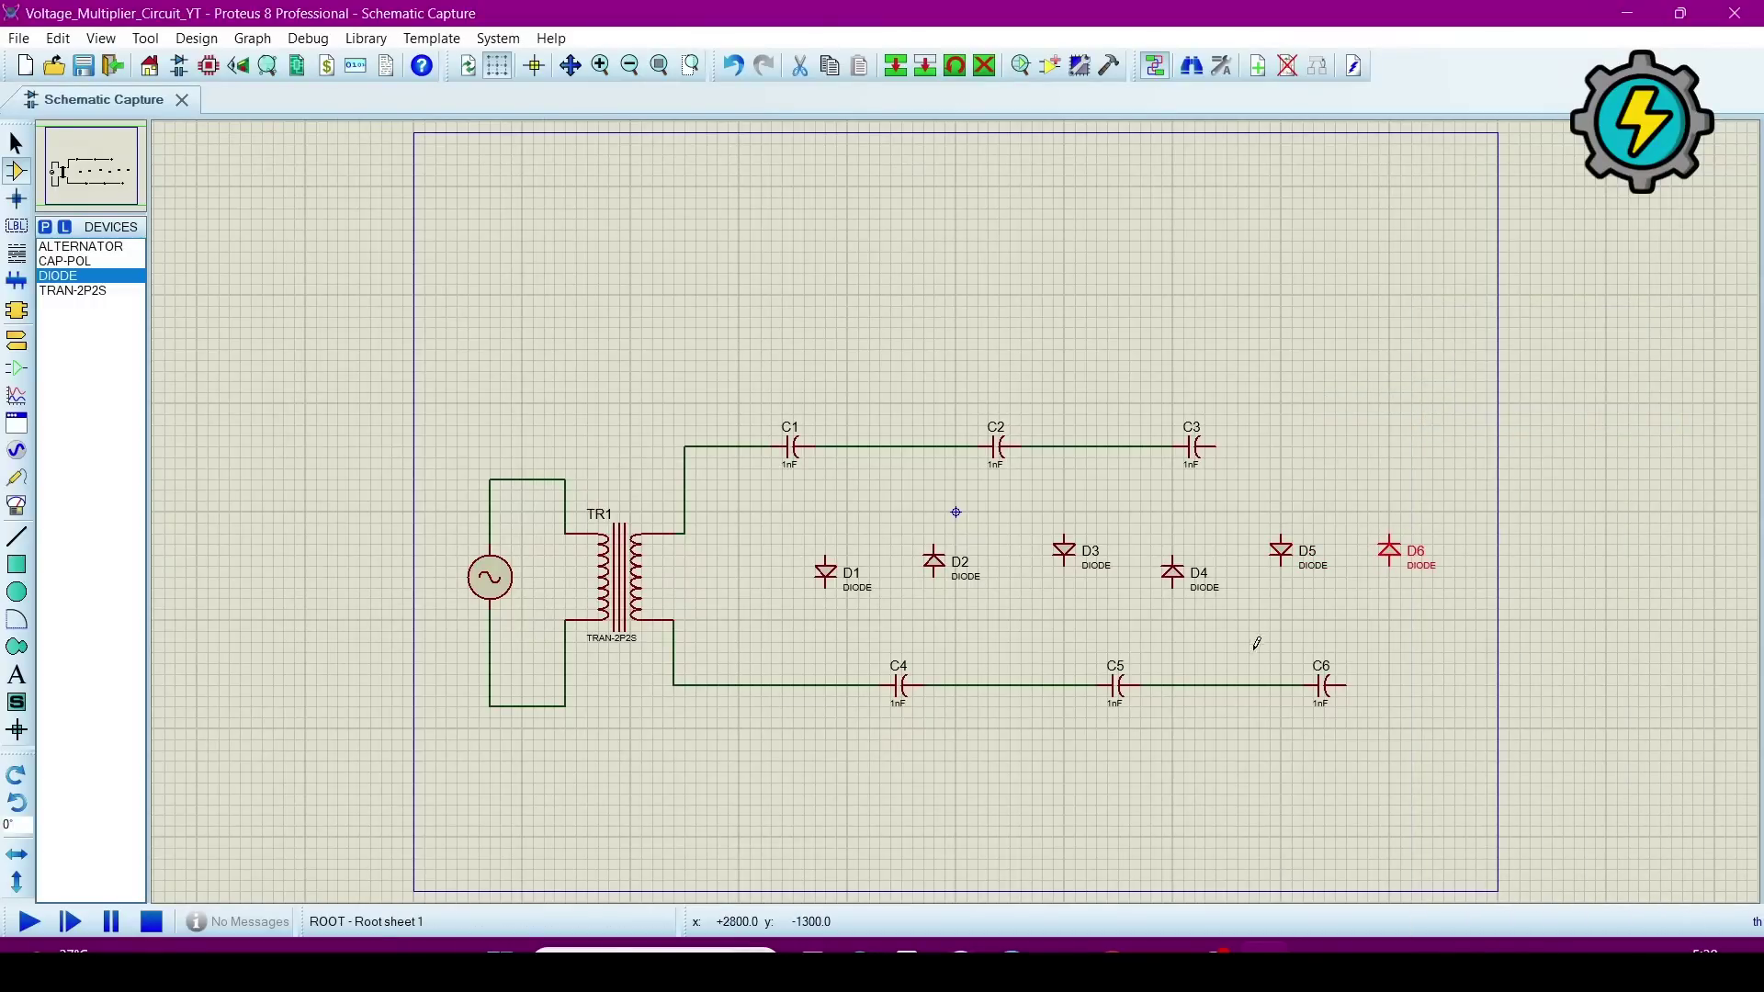
Step: Wire D1 and D2 up to the C1–C2 line, and down to the lower line on either side of C4
click(827, 558)
click(825, 447)
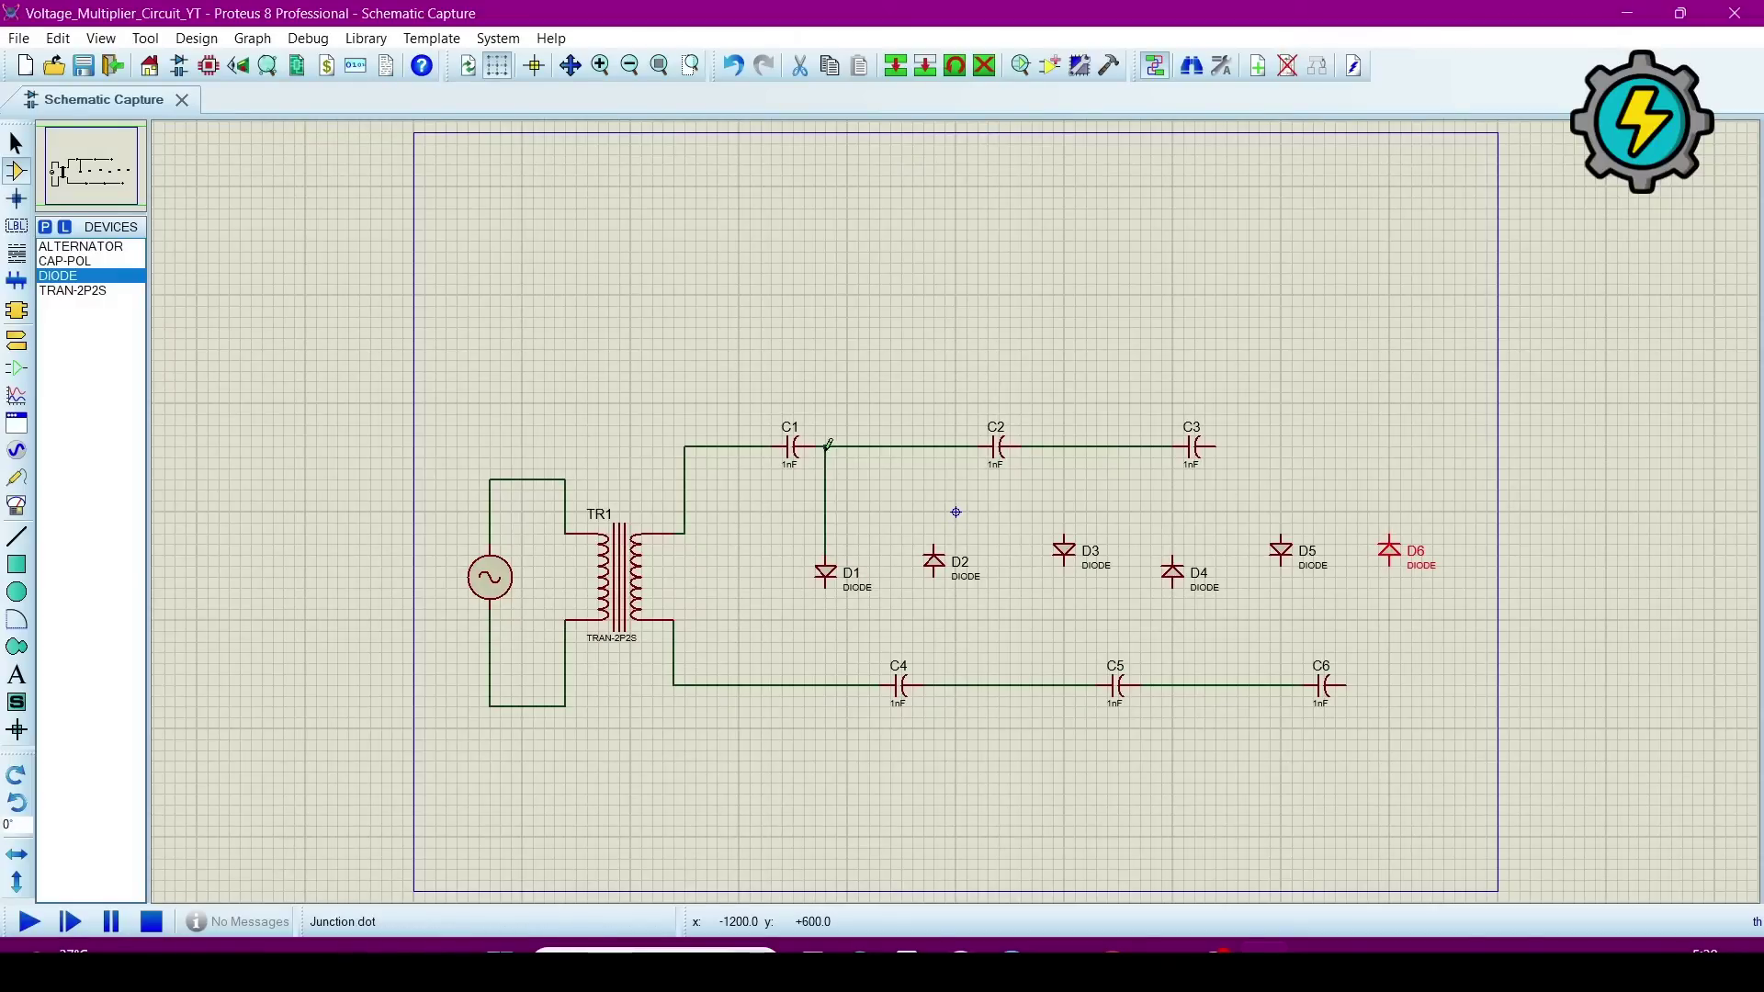
click(826, 589)
click(825, 684)
click(934, 541)
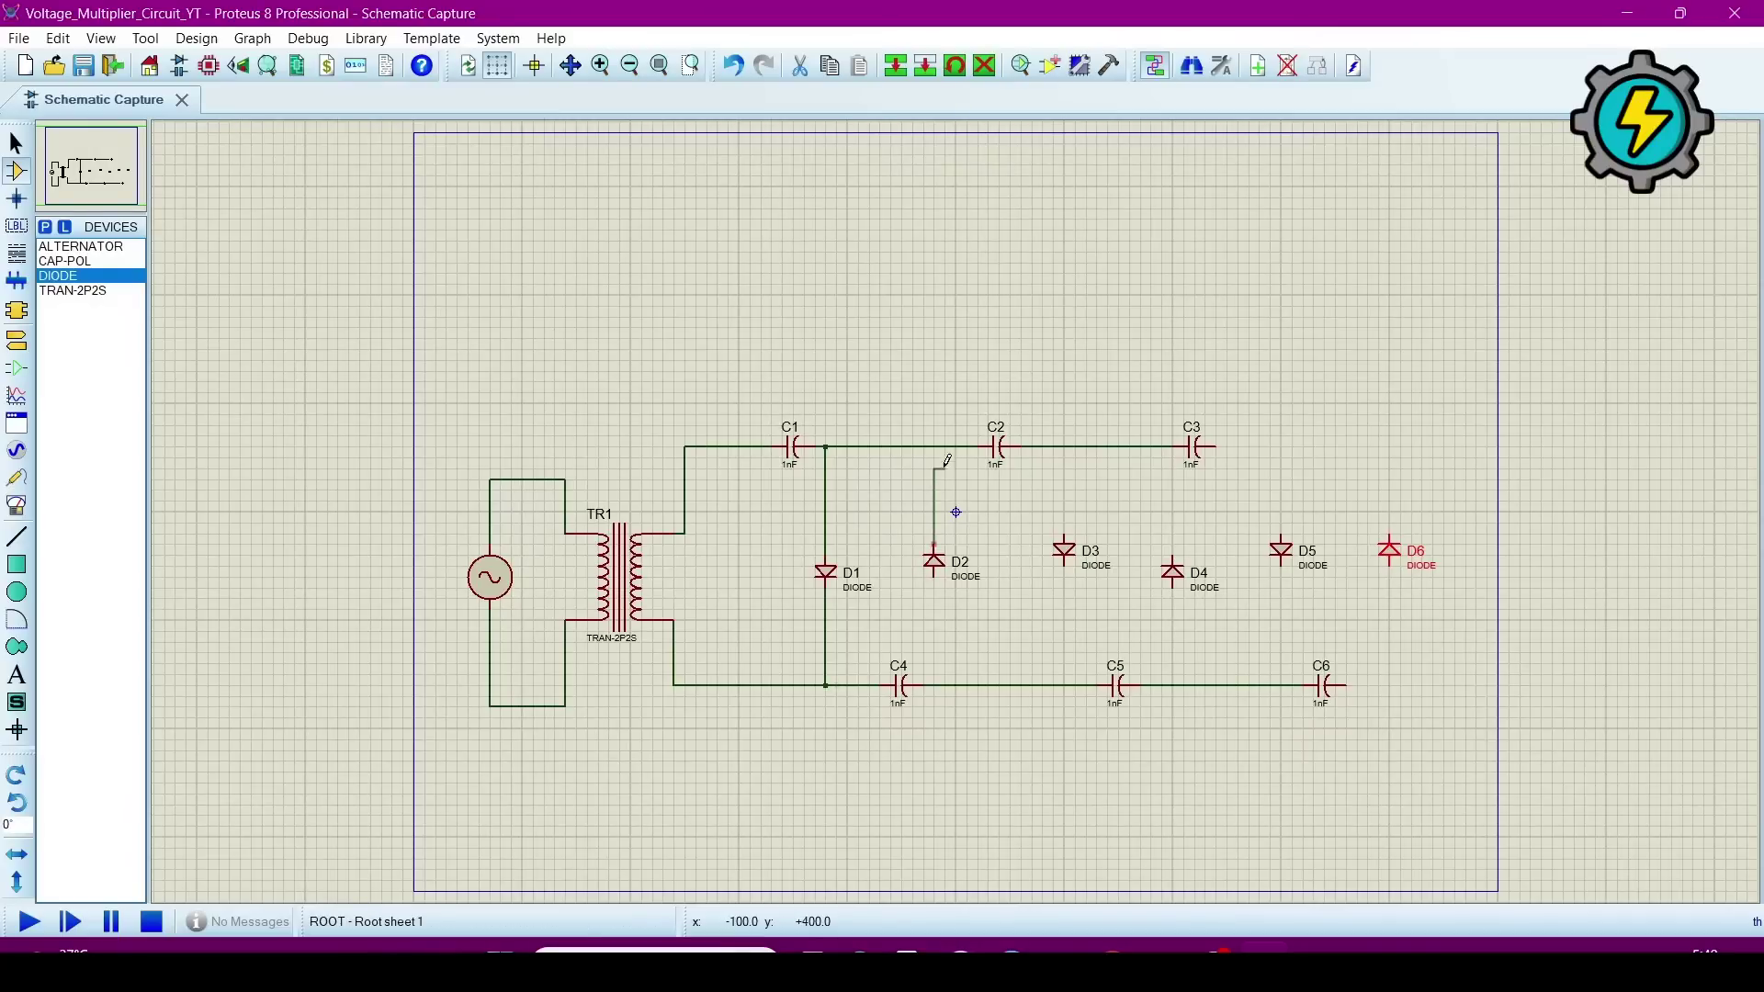
click(934, 447)
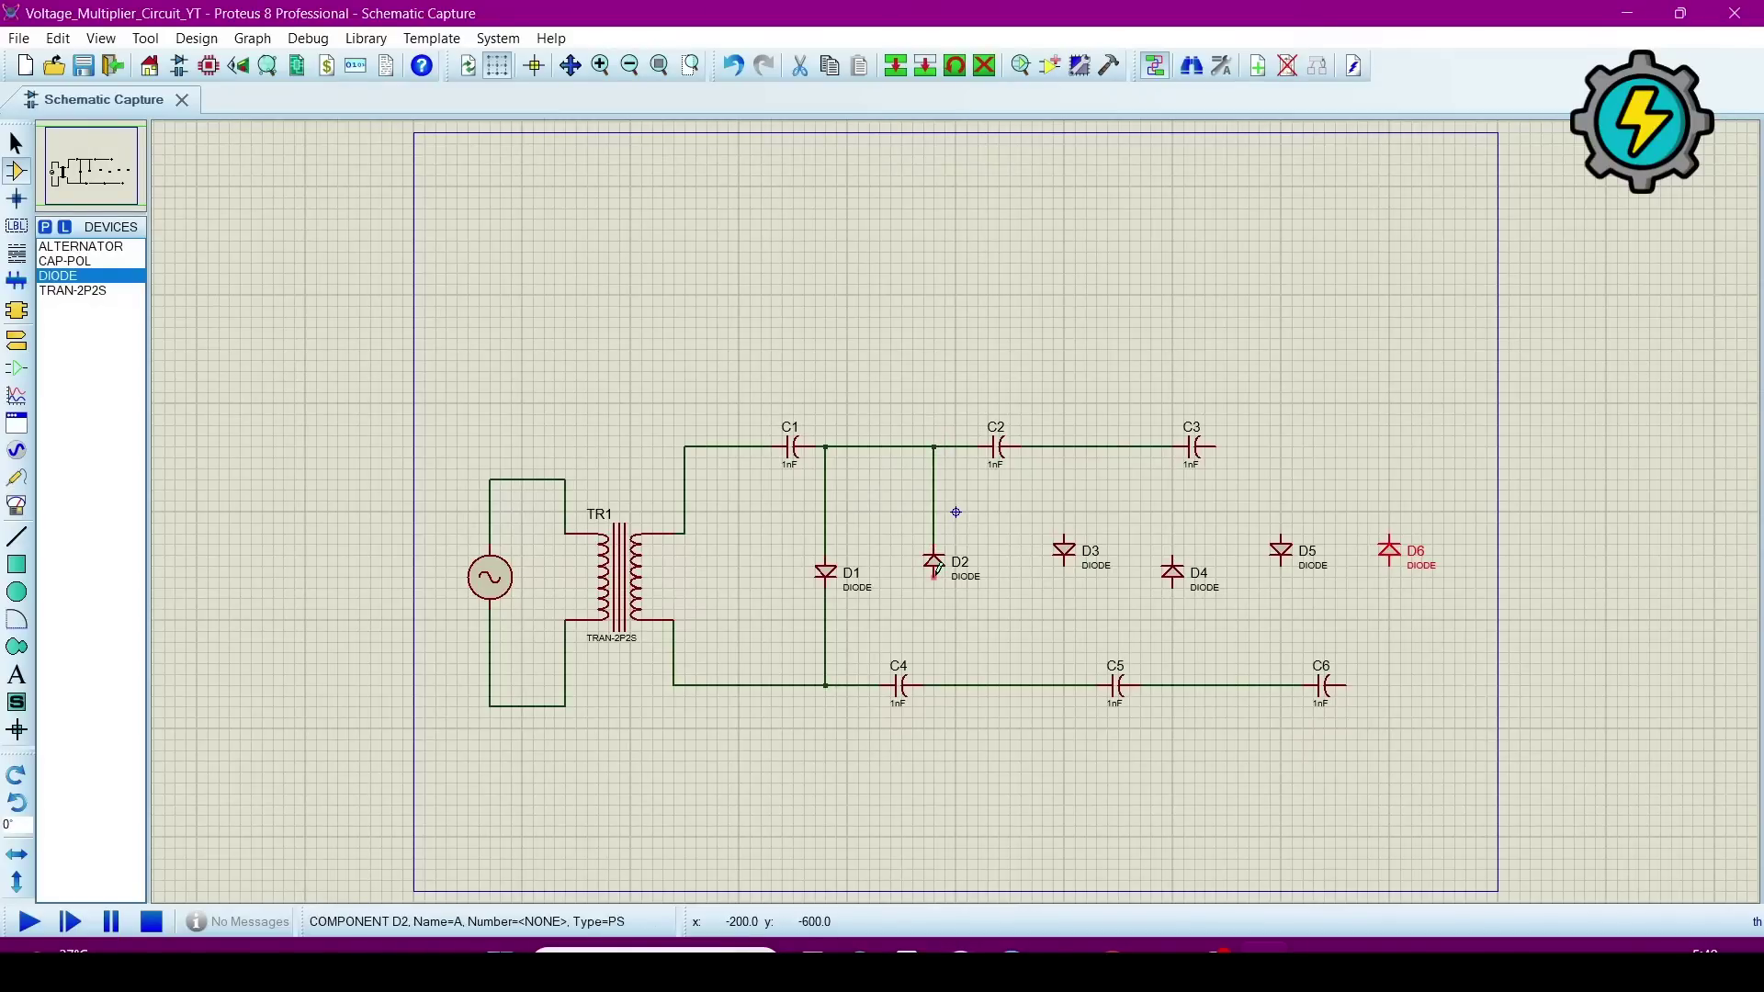
click(934, 580)
click(933, 684)
Step: Wire D3 between the C2–C3 line and the C4–C5 line, and shift it sideways to straighten its wires
click(1063, 539)
click(1054, 447)
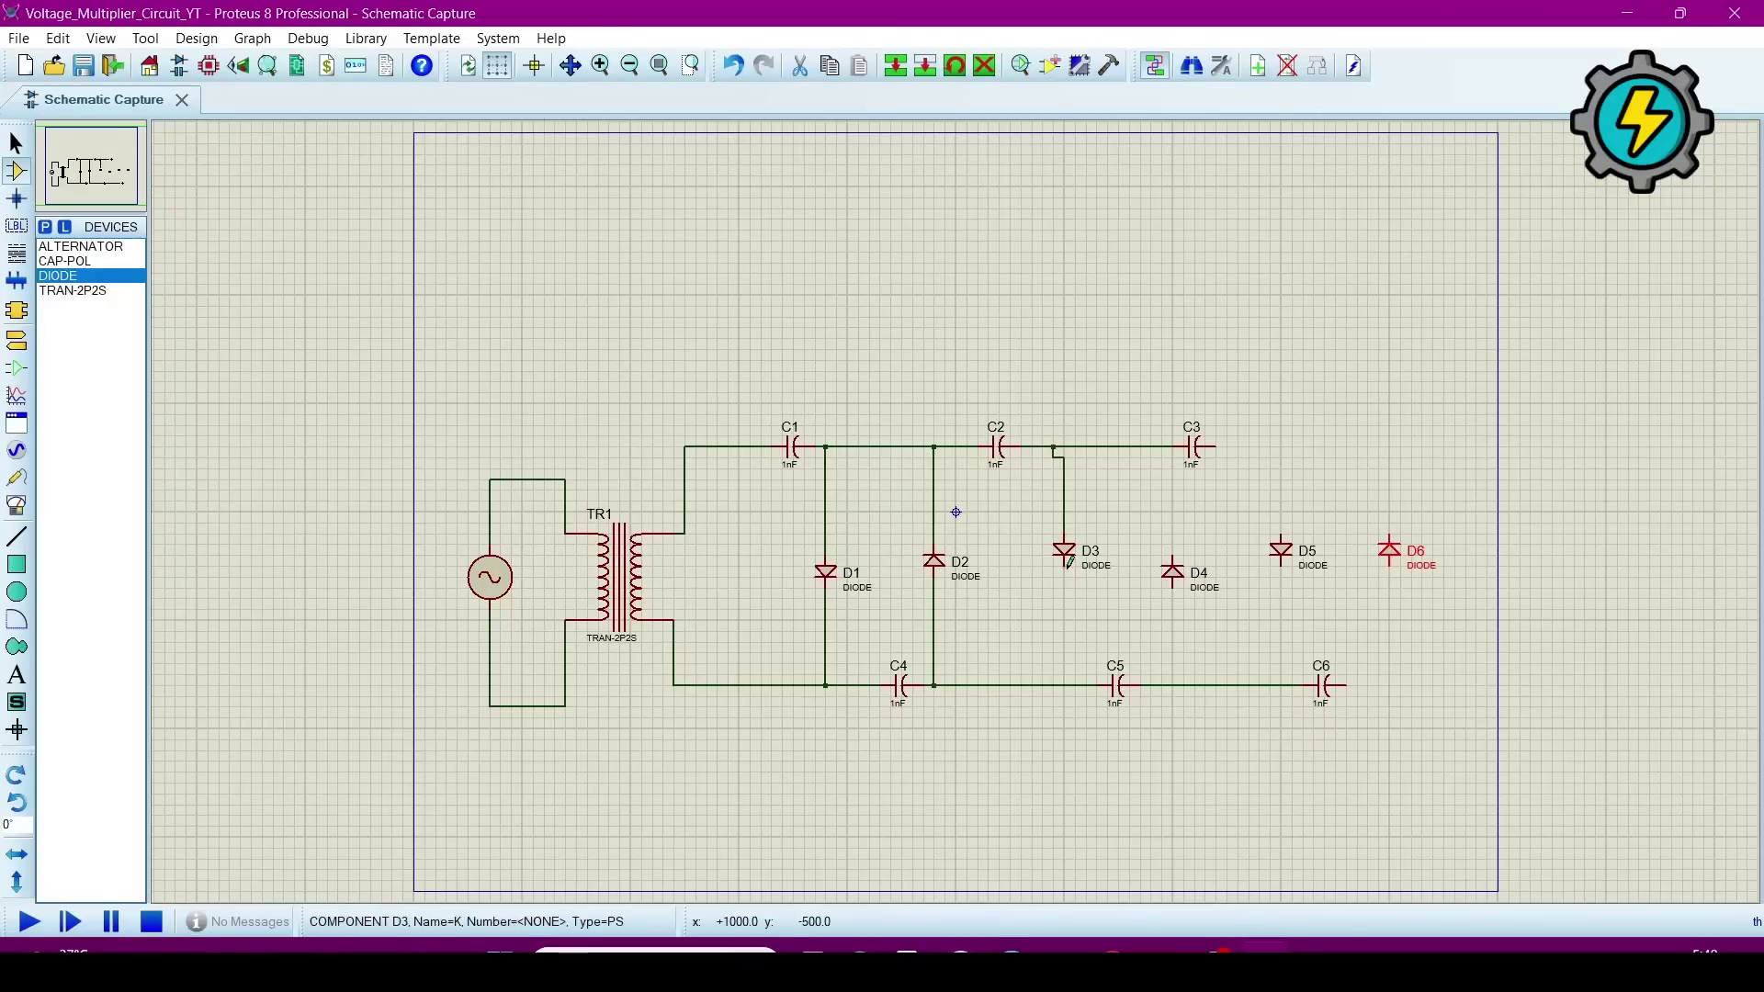
click(1063, 567)
click(1054, 684)
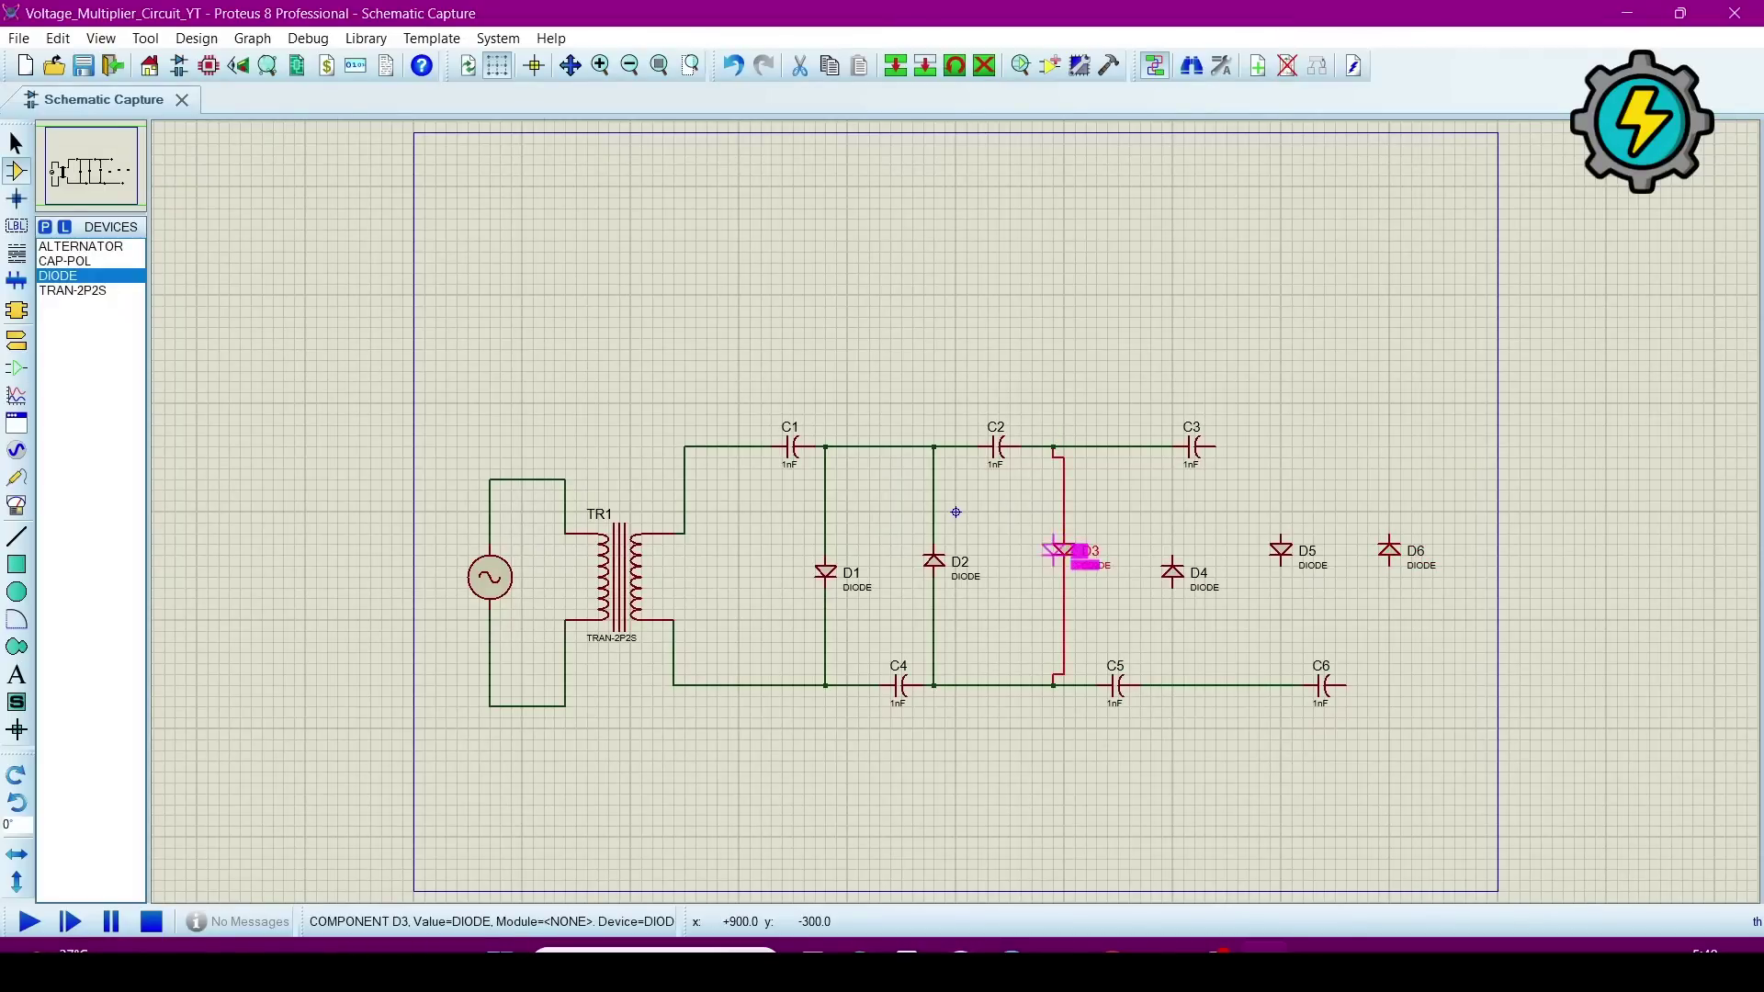
drag(1064, 551, 1054, 551)
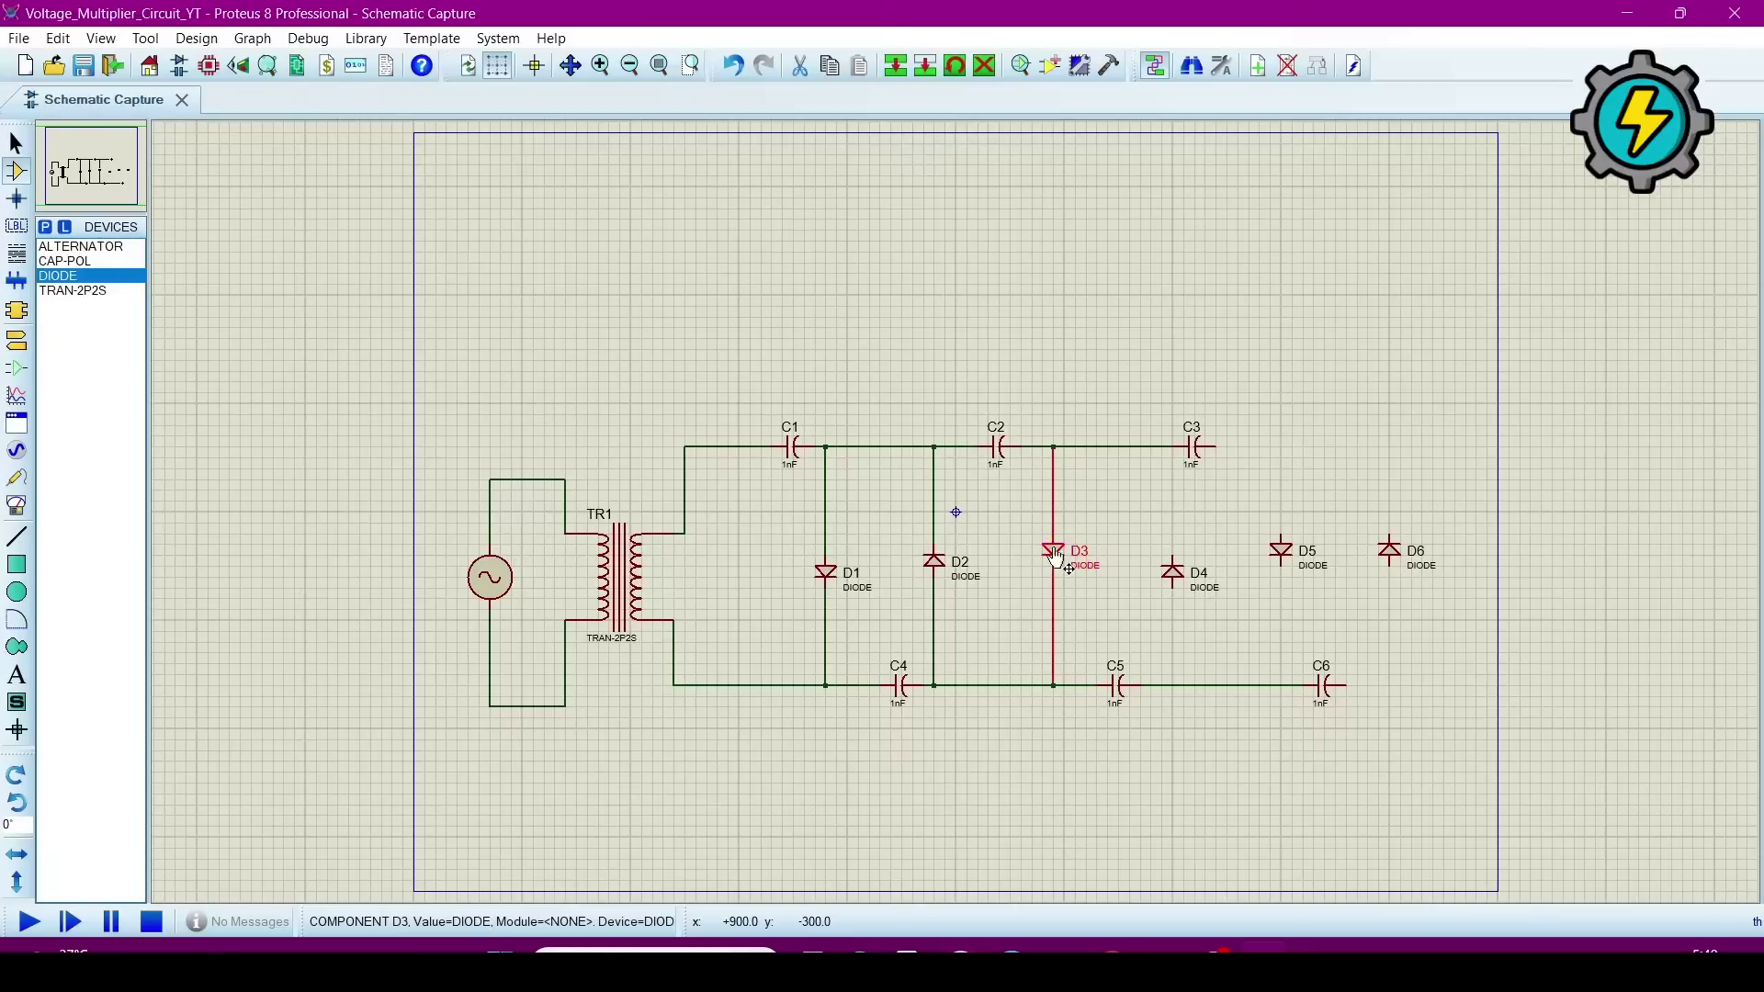
Step: Wire D4 between the C2–C3 line and the C5–C6 line, and shift it sideways to straighten its wires
click(1173, 559)
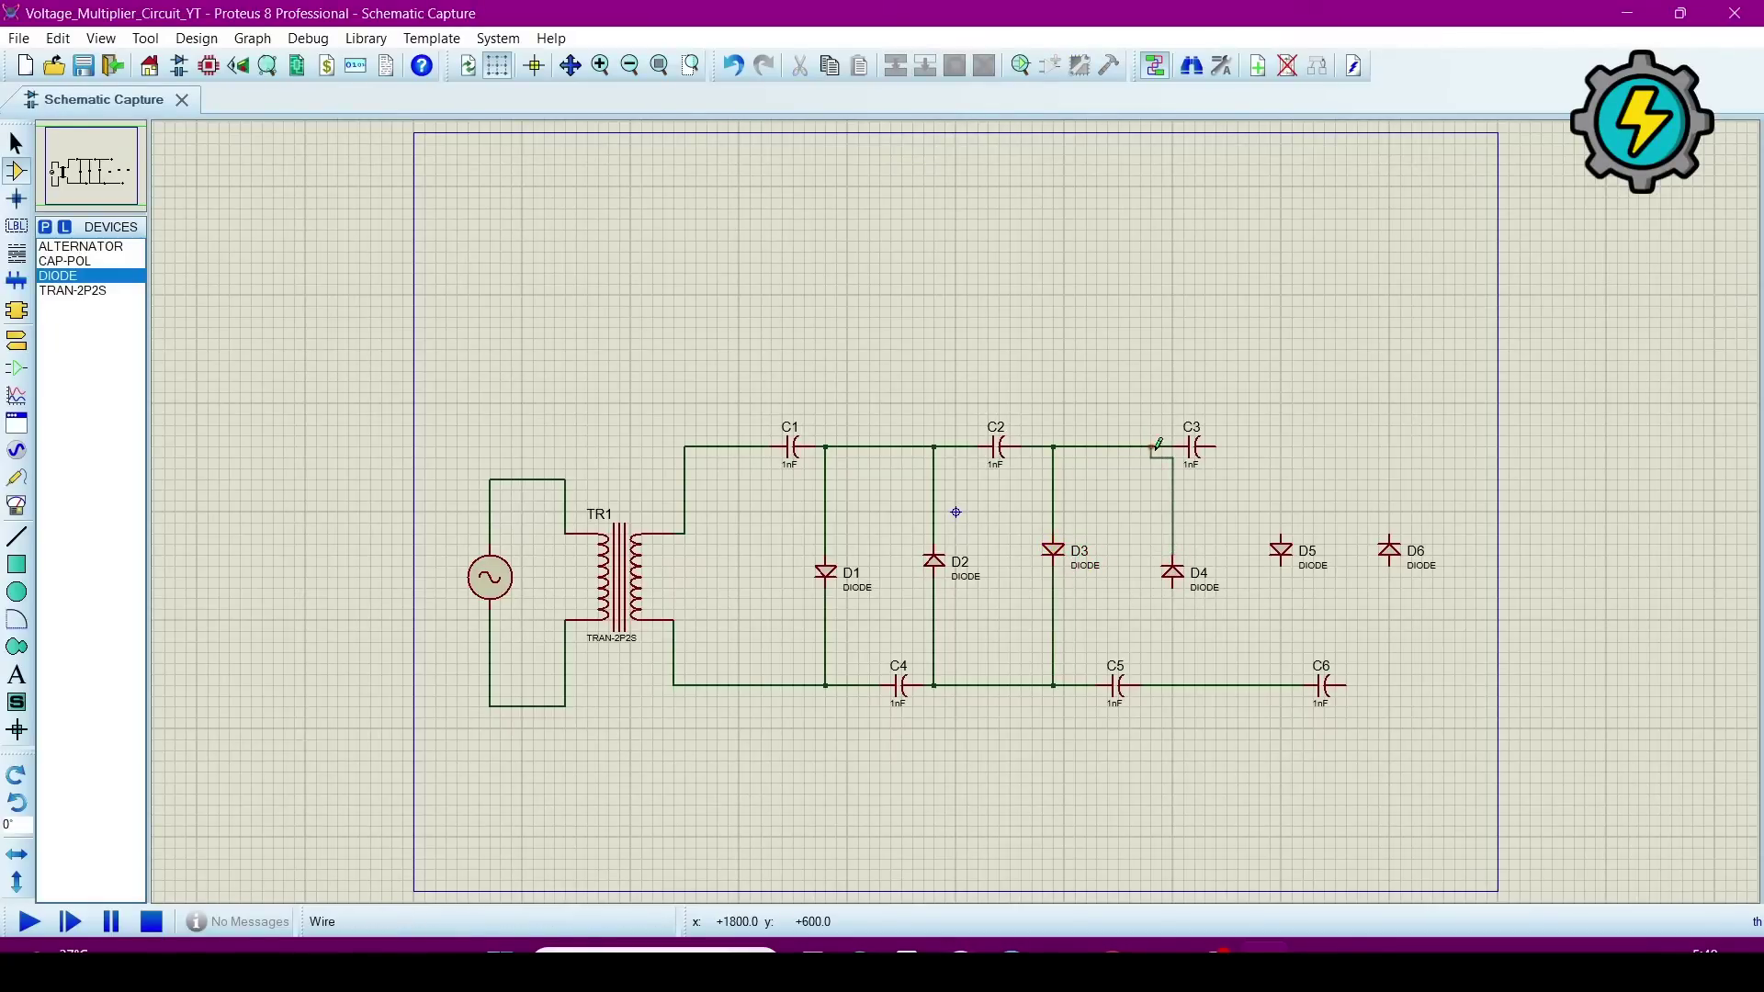
click(1163, 446)
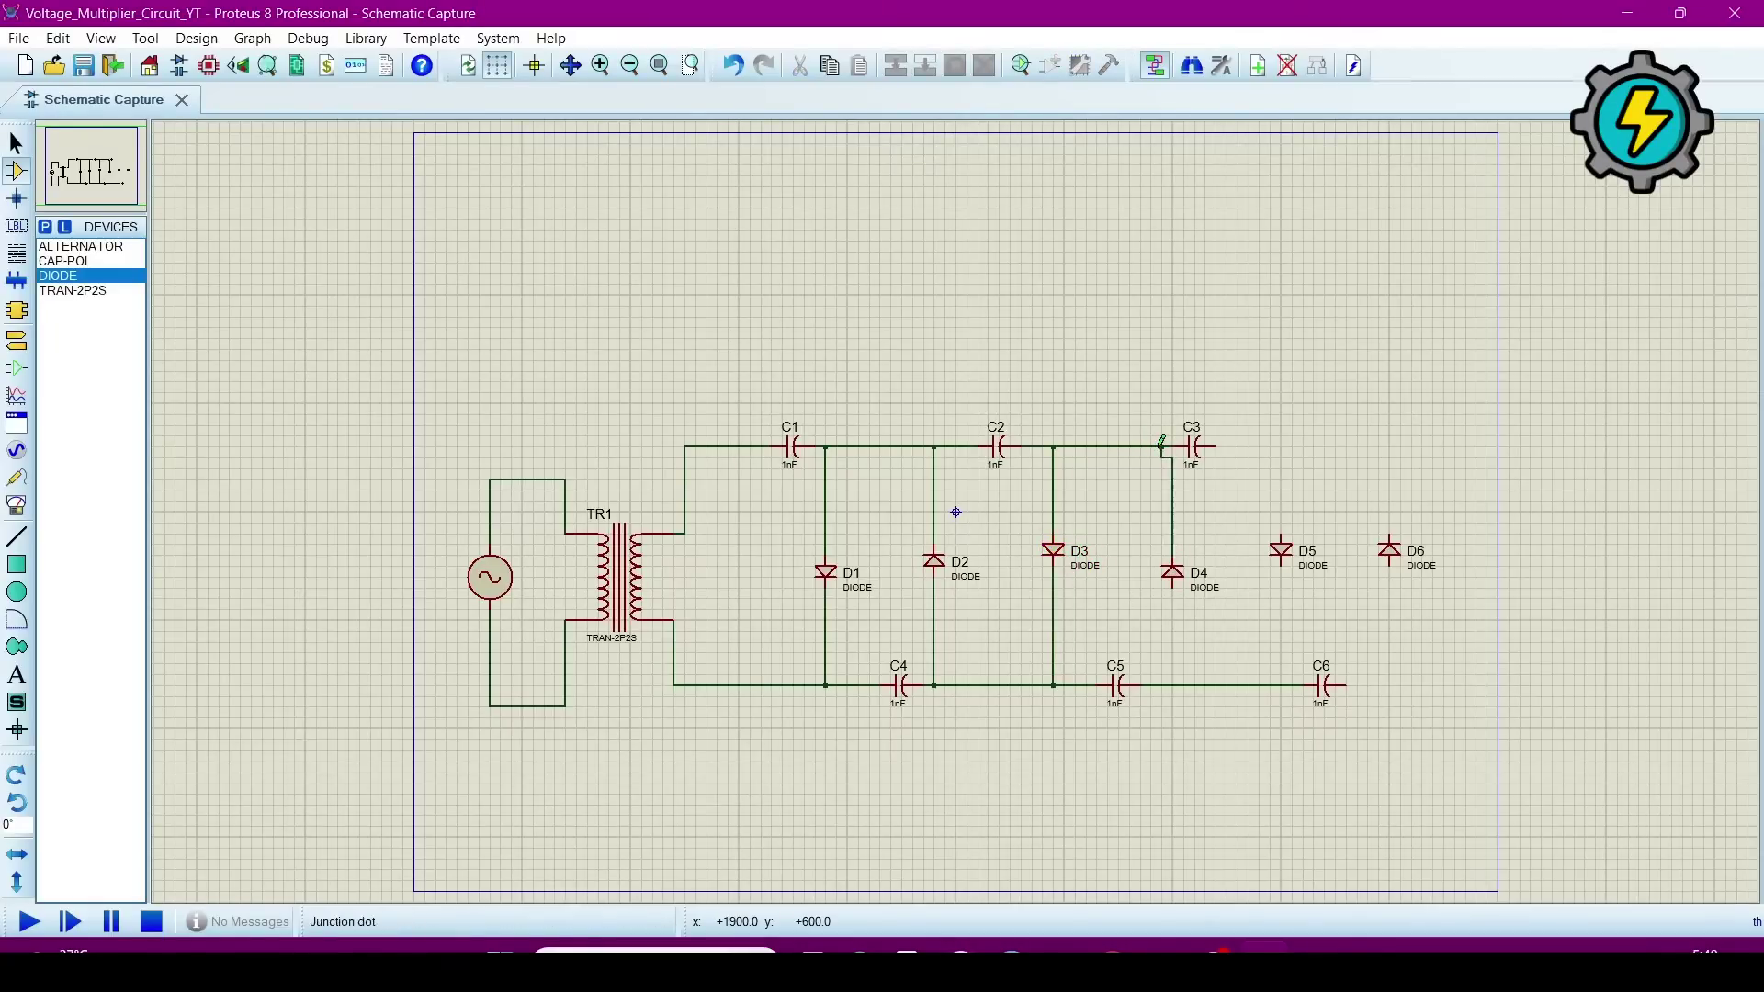
click(1174, 592)
click(1162, 685)
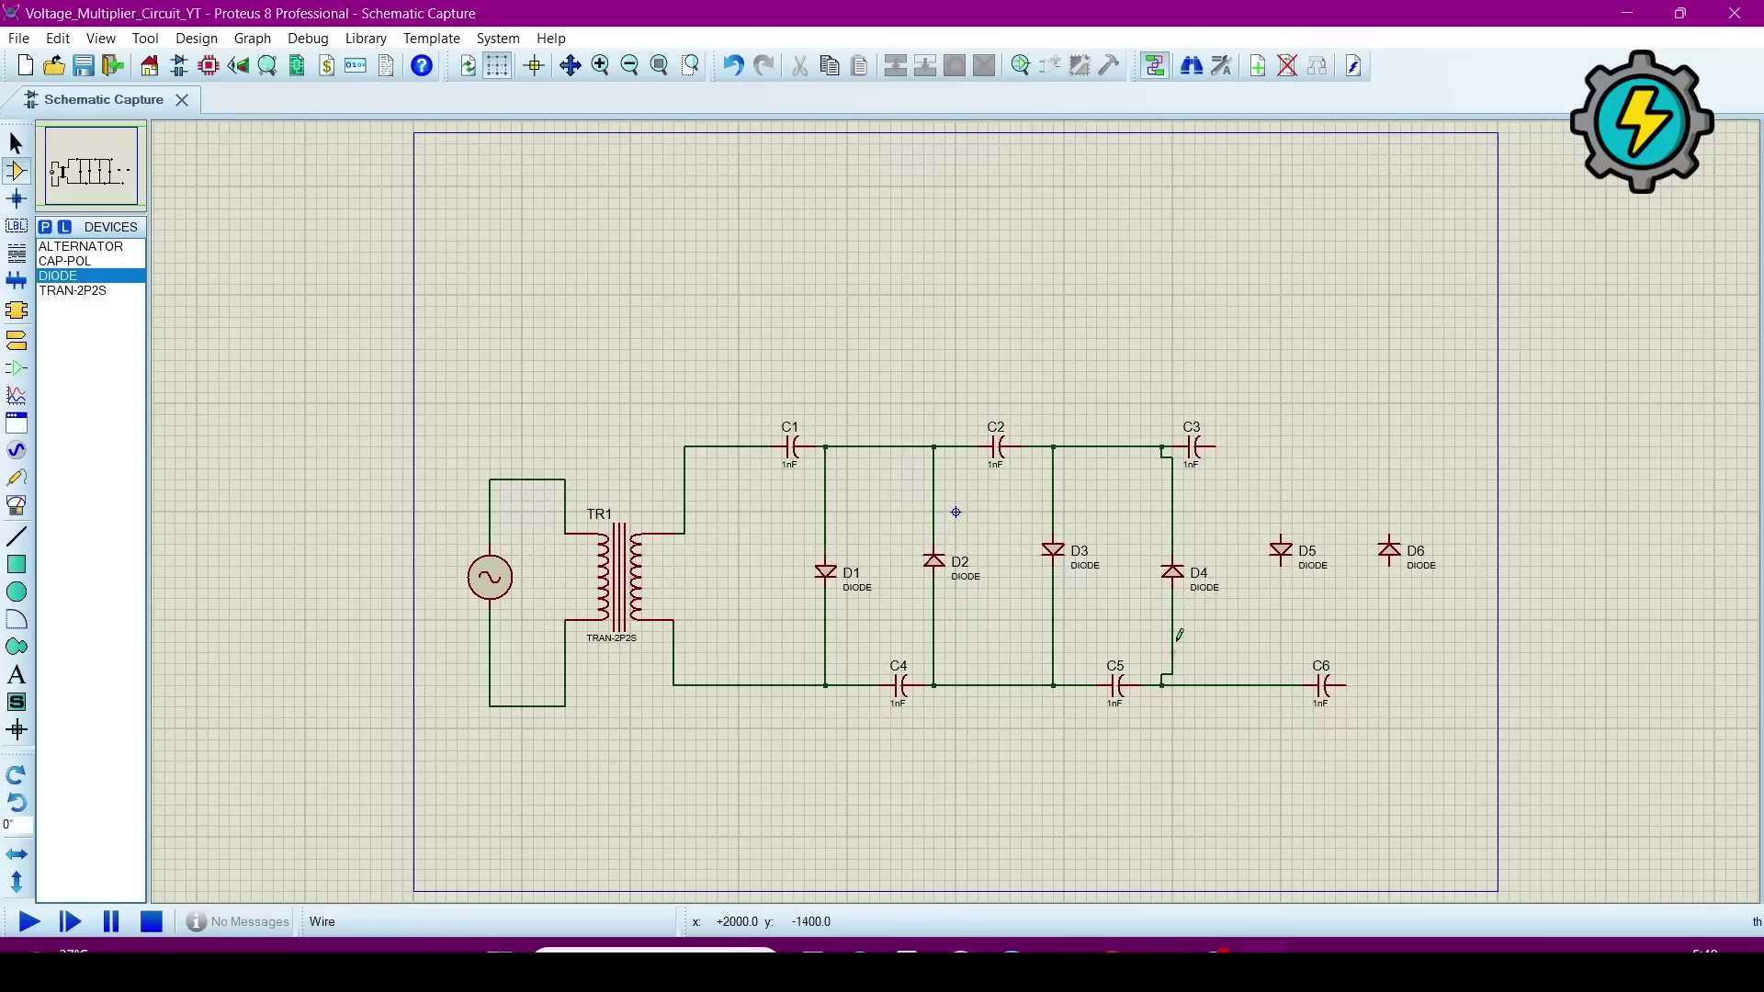
click(1173, 571)
click(1195, 588)
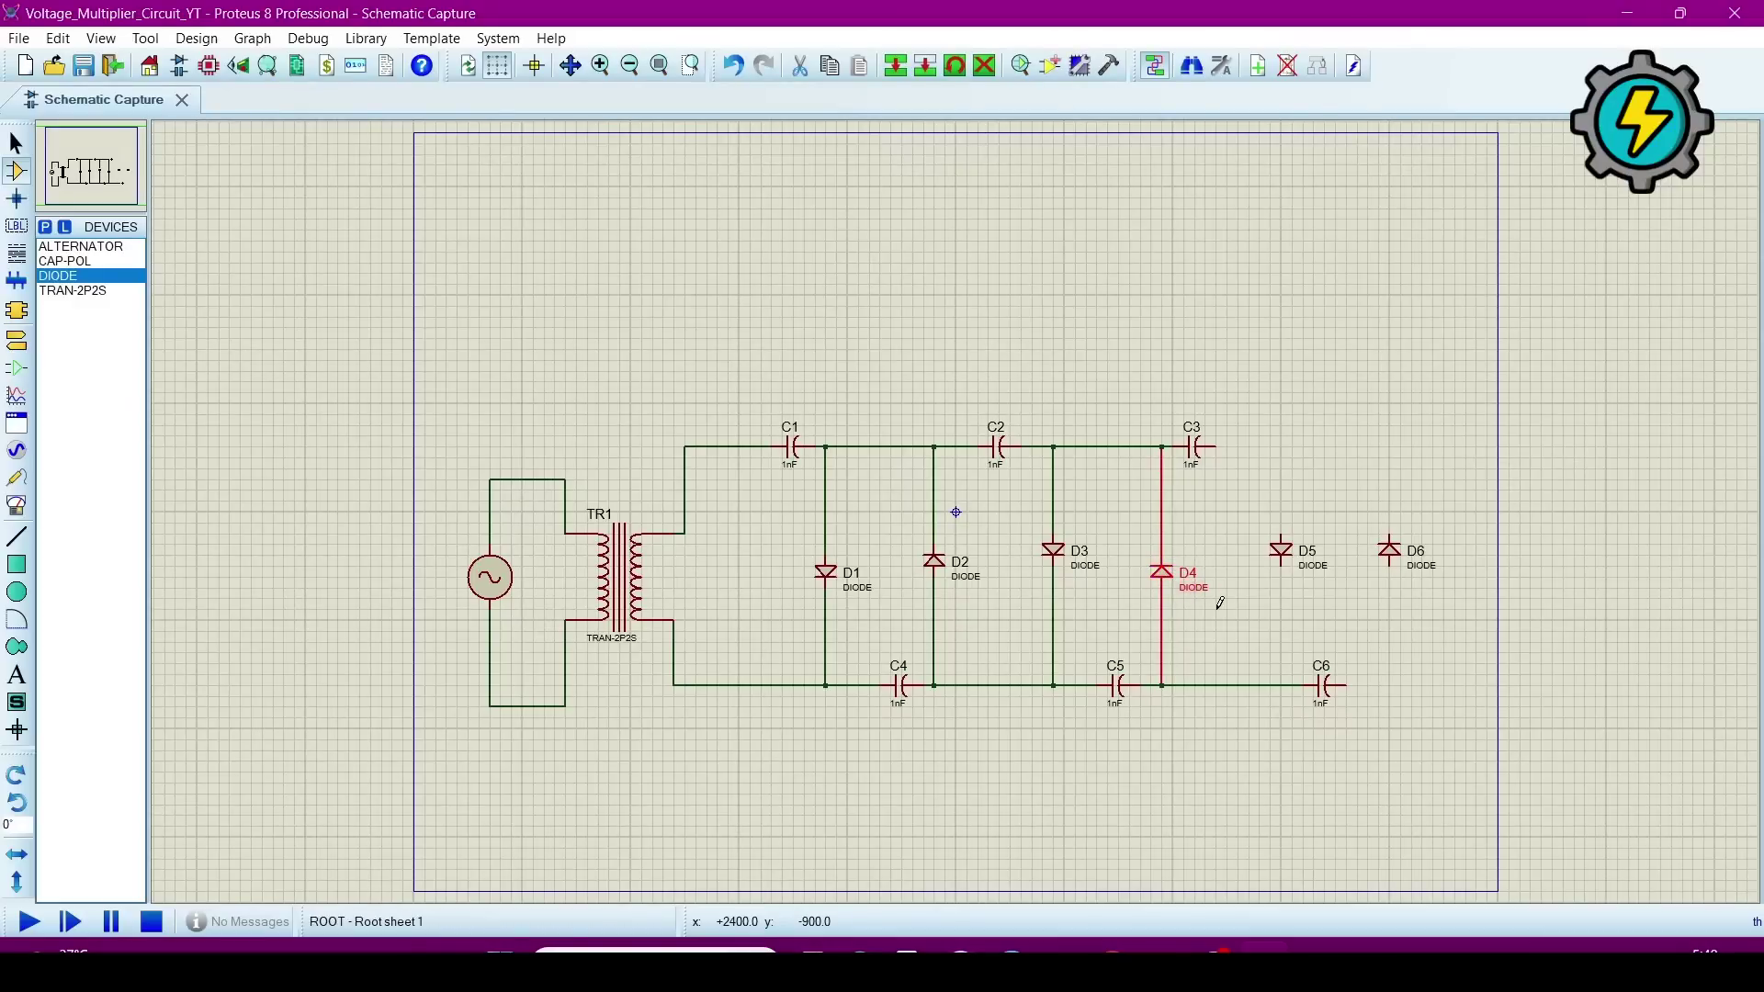
Step: Wire D5 from C3's free terminal to the C5–C6 line, and D6 from the D5–C3 wire to C6's free terminal
click(1281, 535)
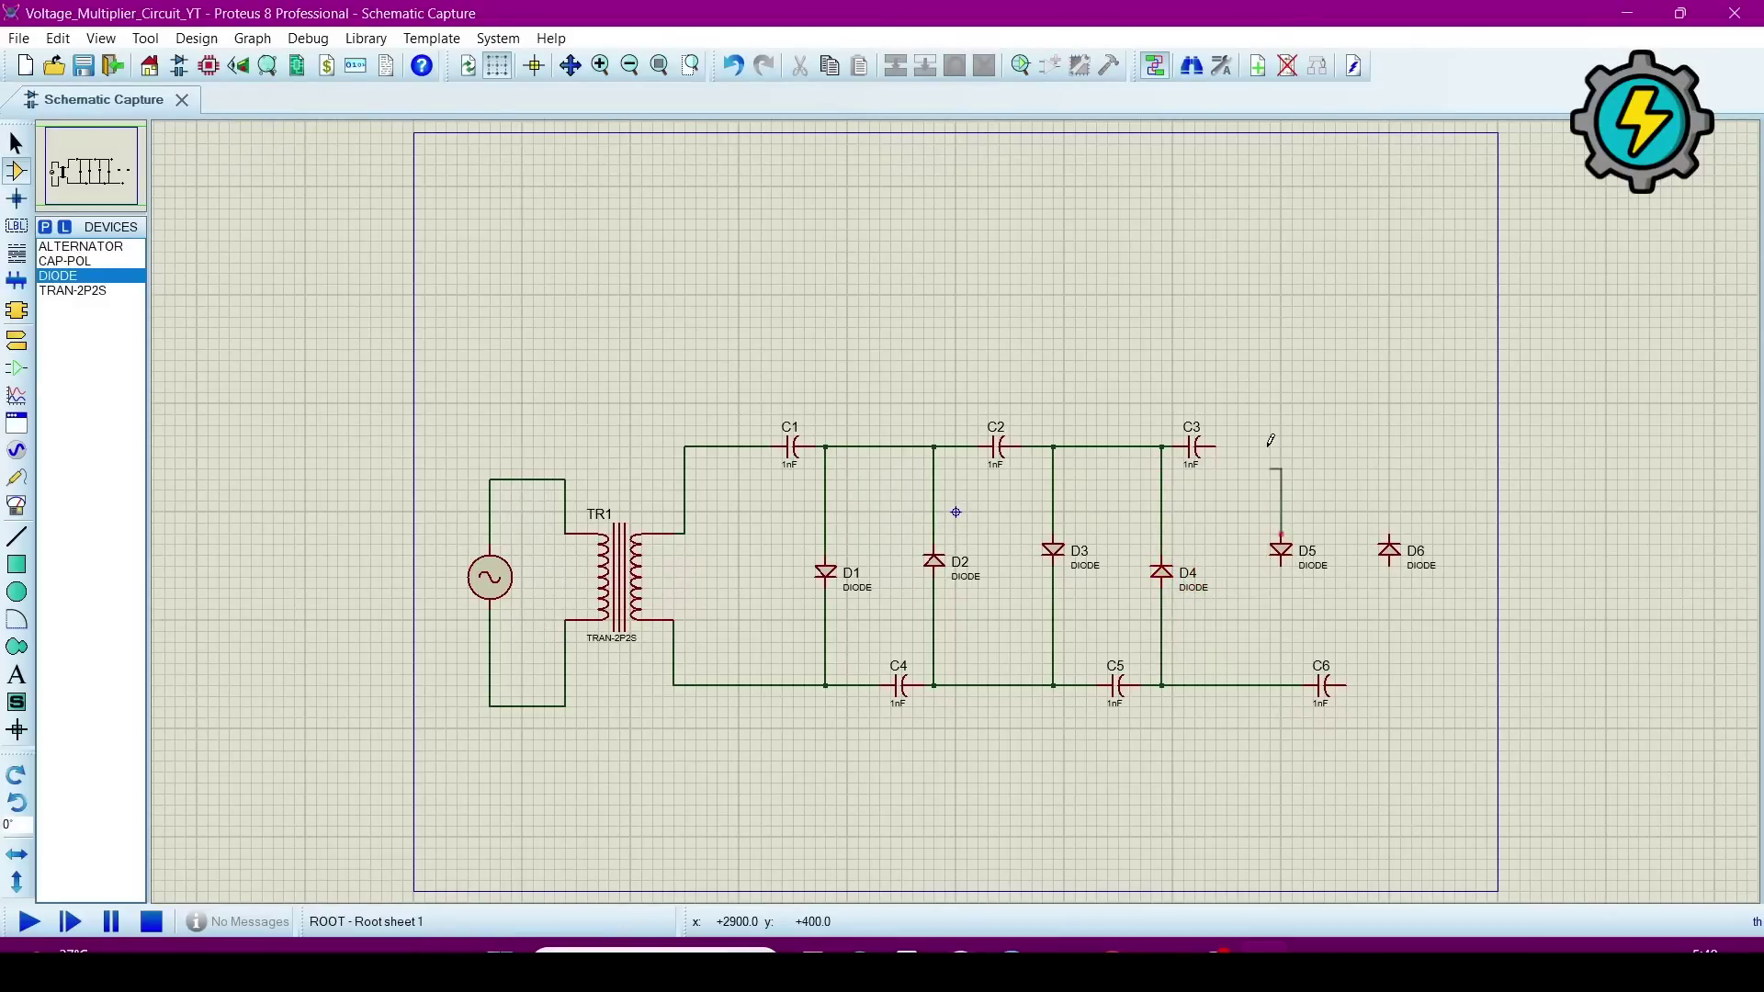
click(1215, 447)
click(1283, 563)
click(1281, 685)
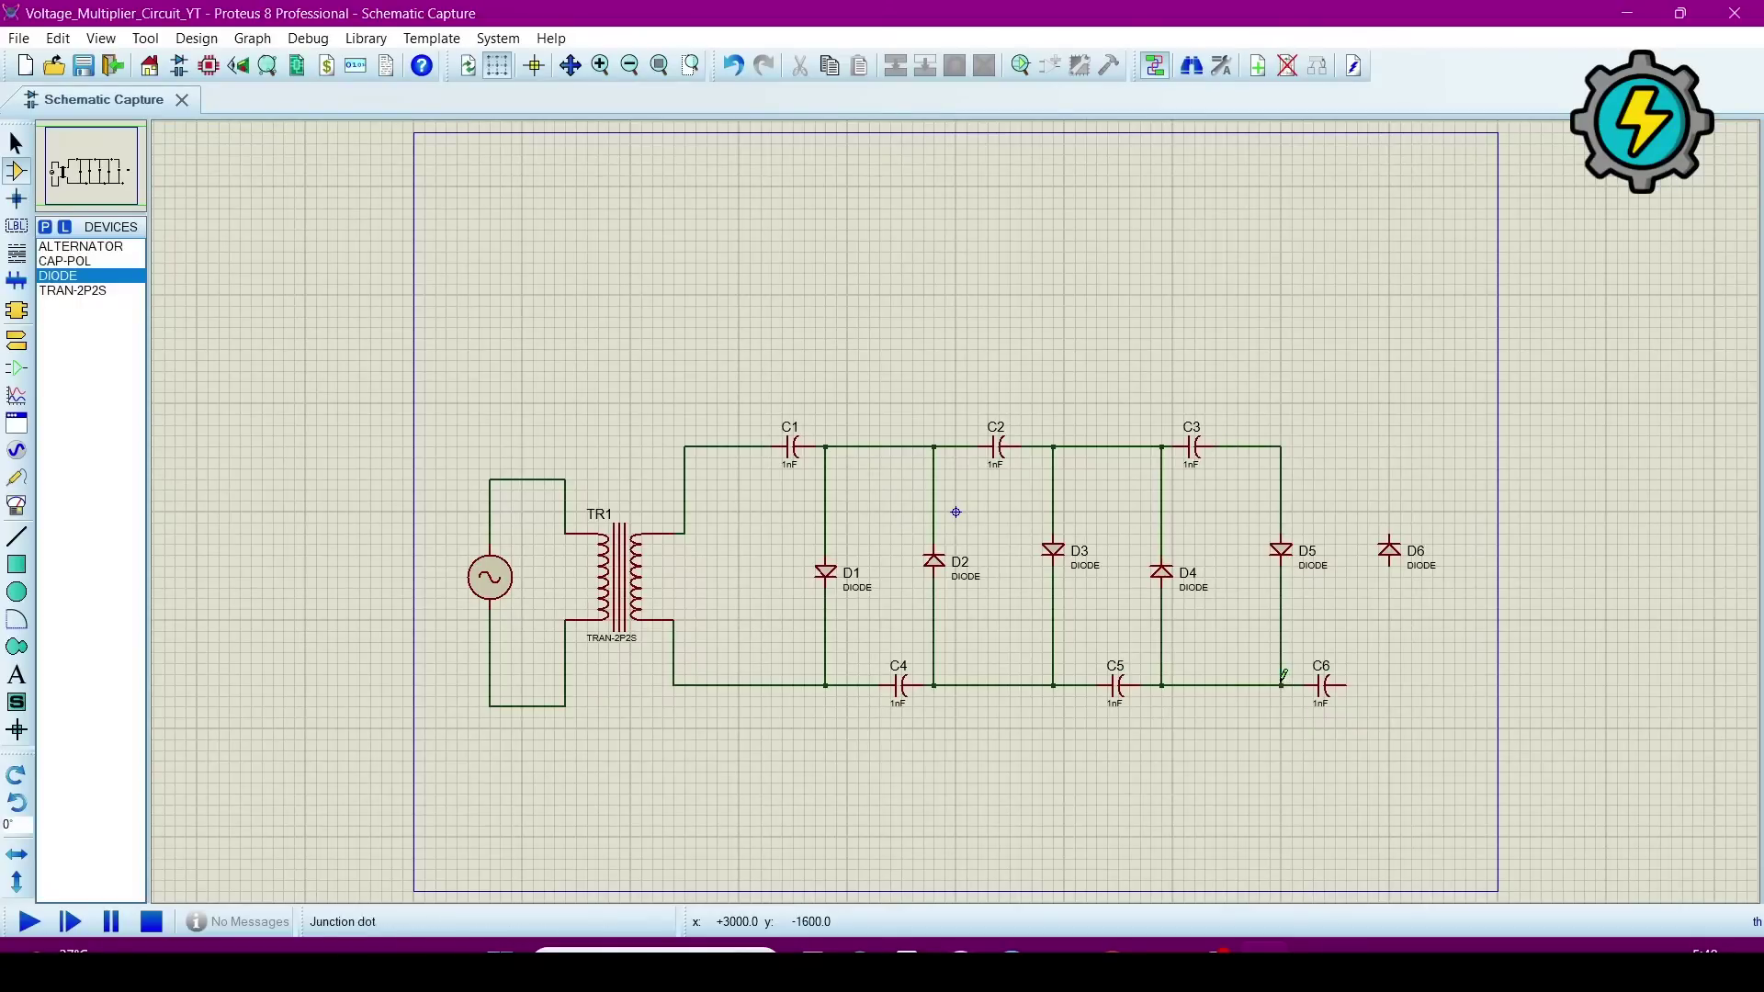
click(1389, 535)
click(1284, 445)
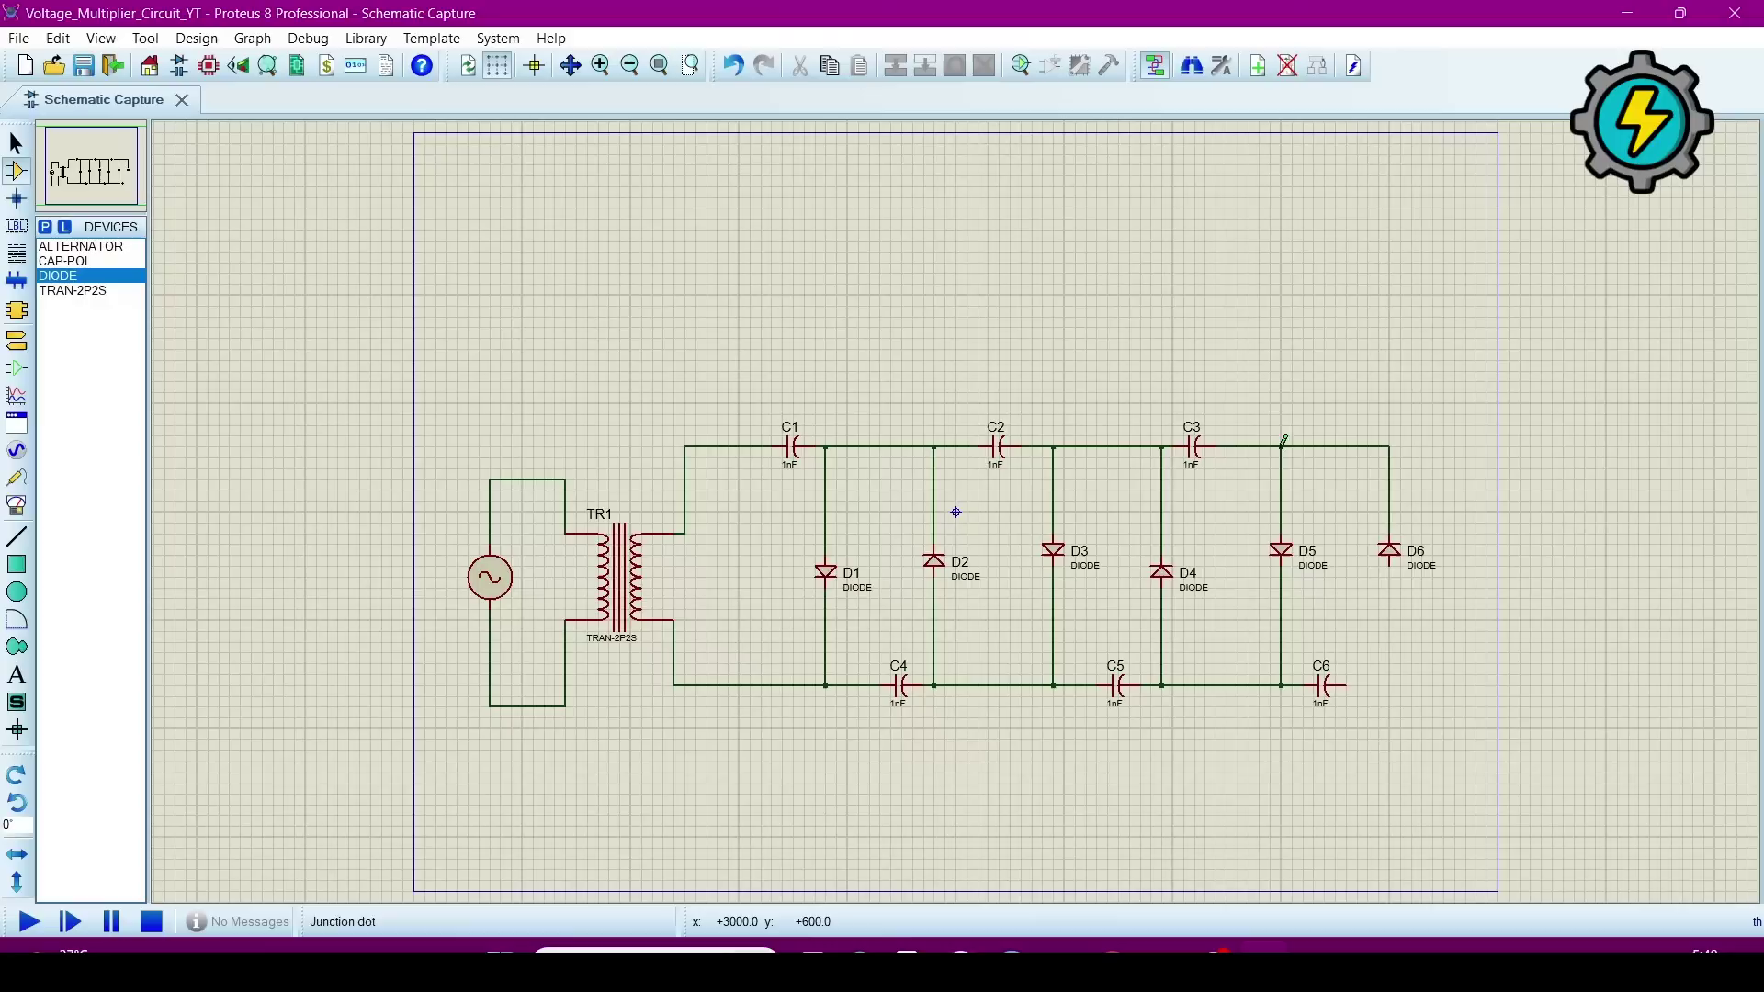
click(1390, 564)
click(1351, 685)
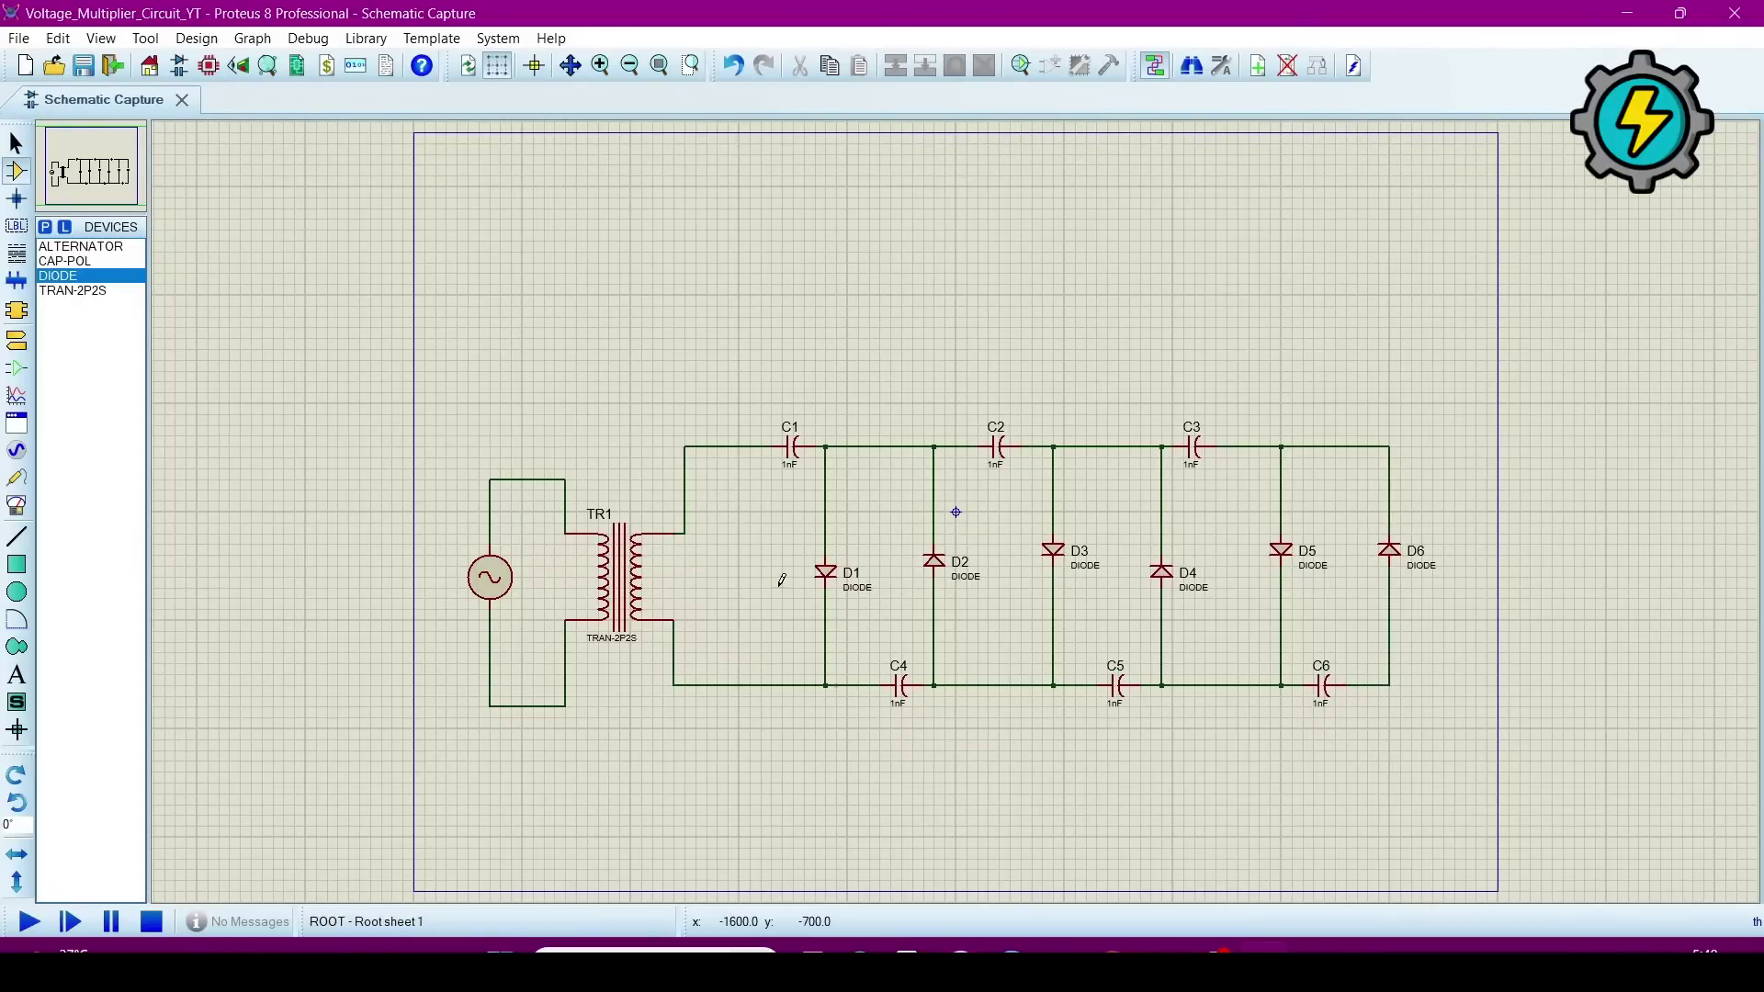
Step: Set the alternator's amplitude to 43V and its frequency to 20Hz
double_click(491, 588)
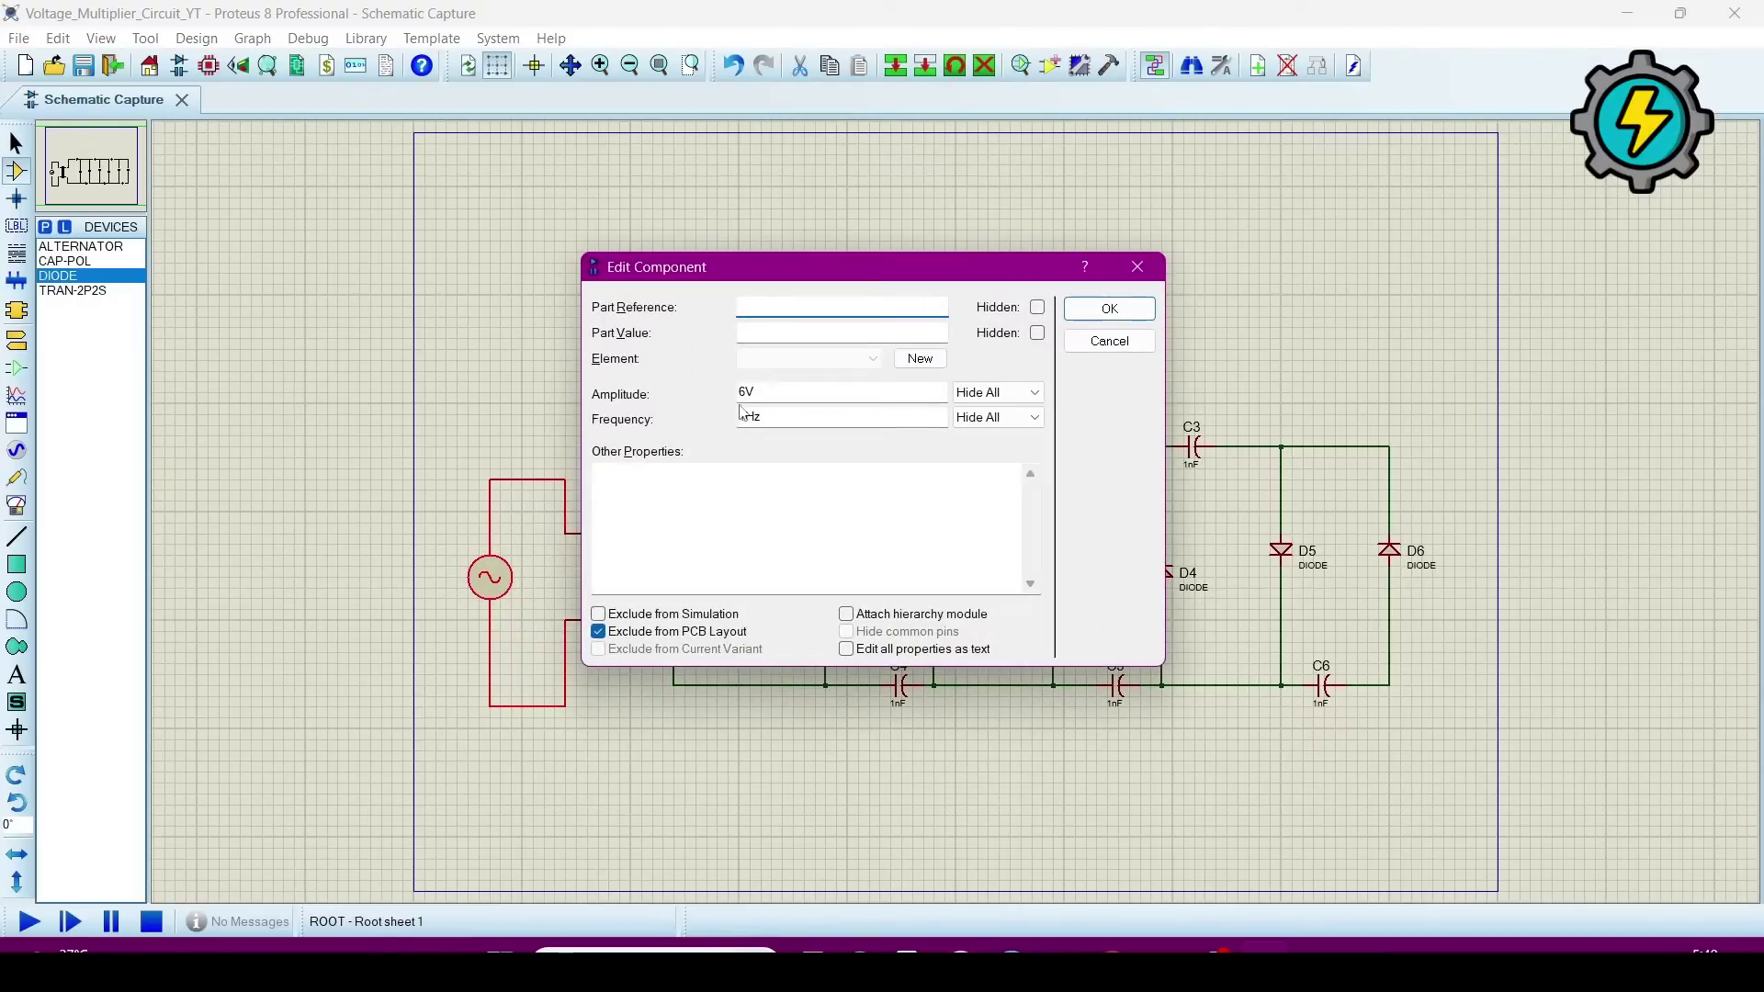
click(748, 393)
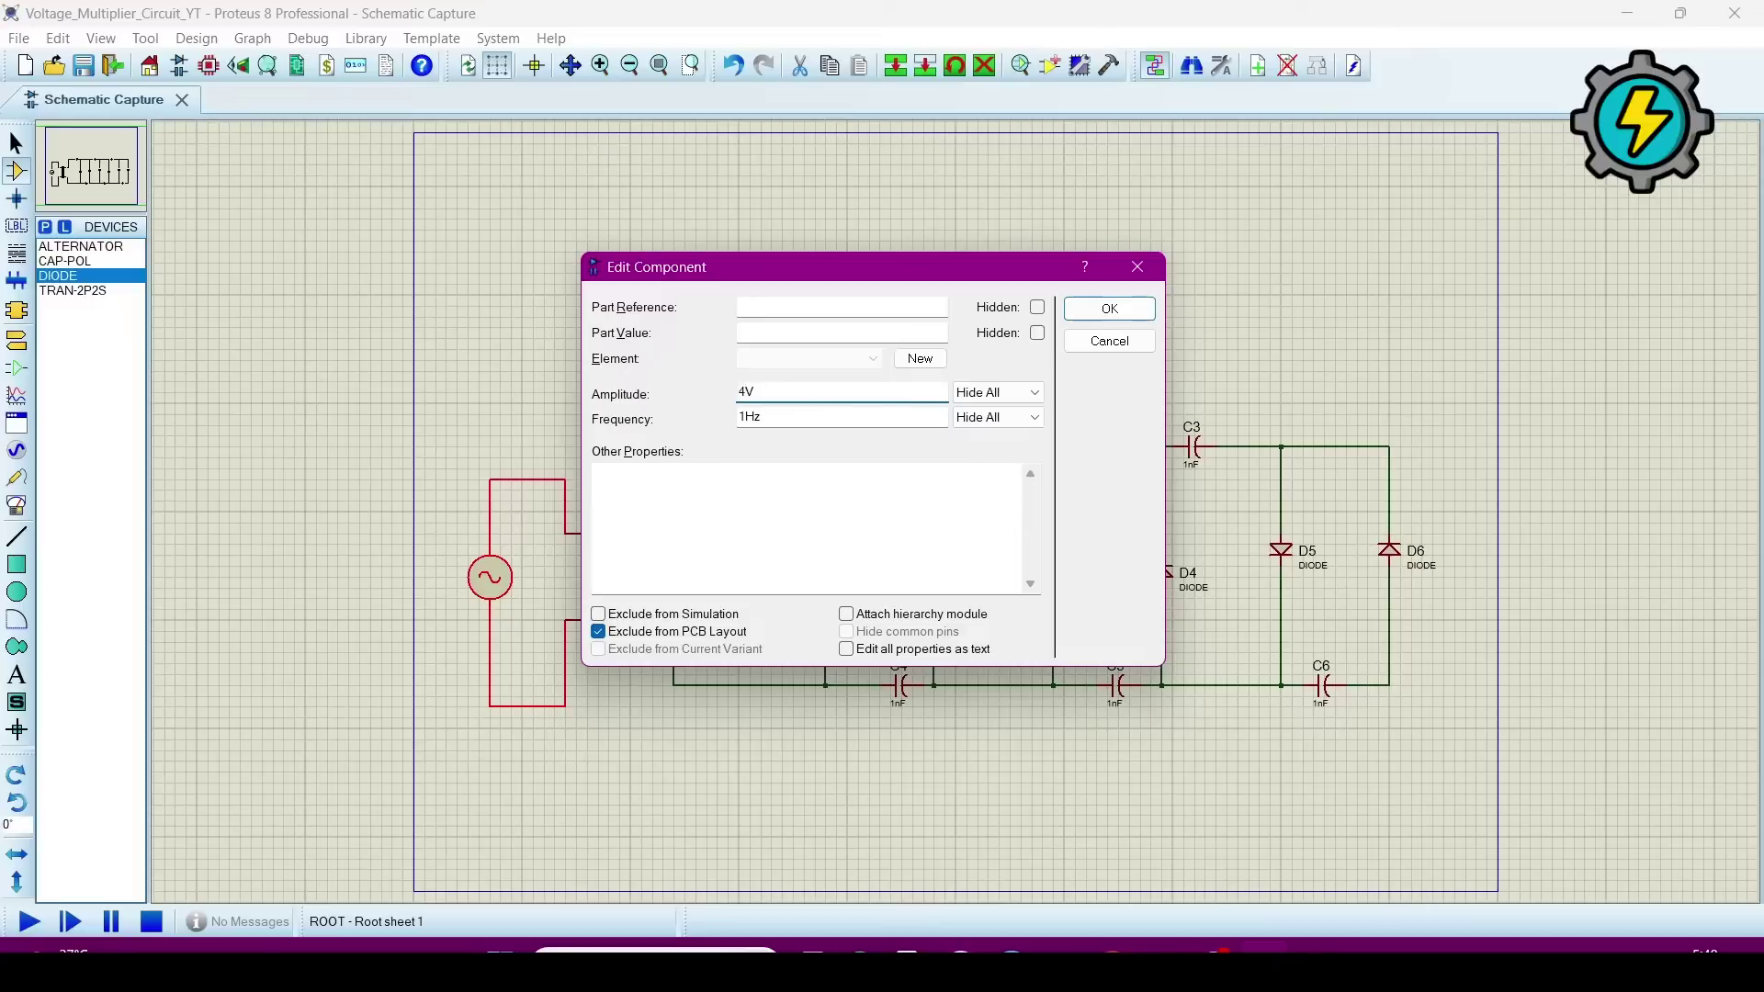
click(745, 419)
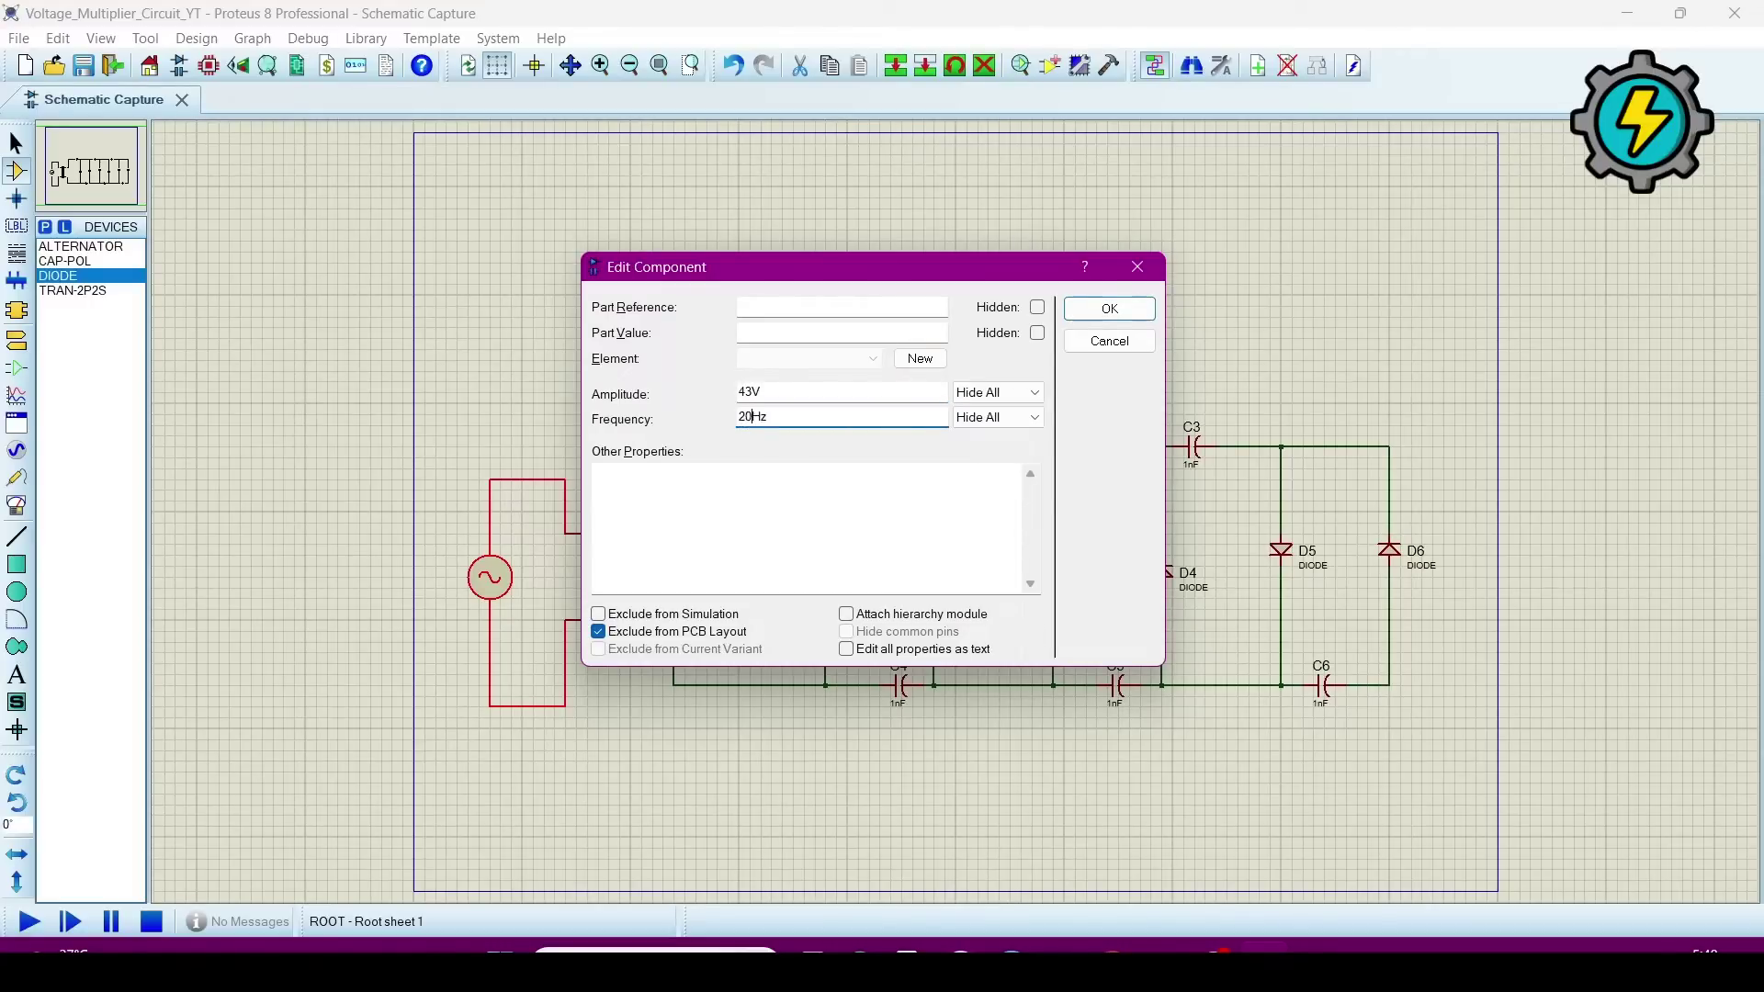
click(1110, 309)
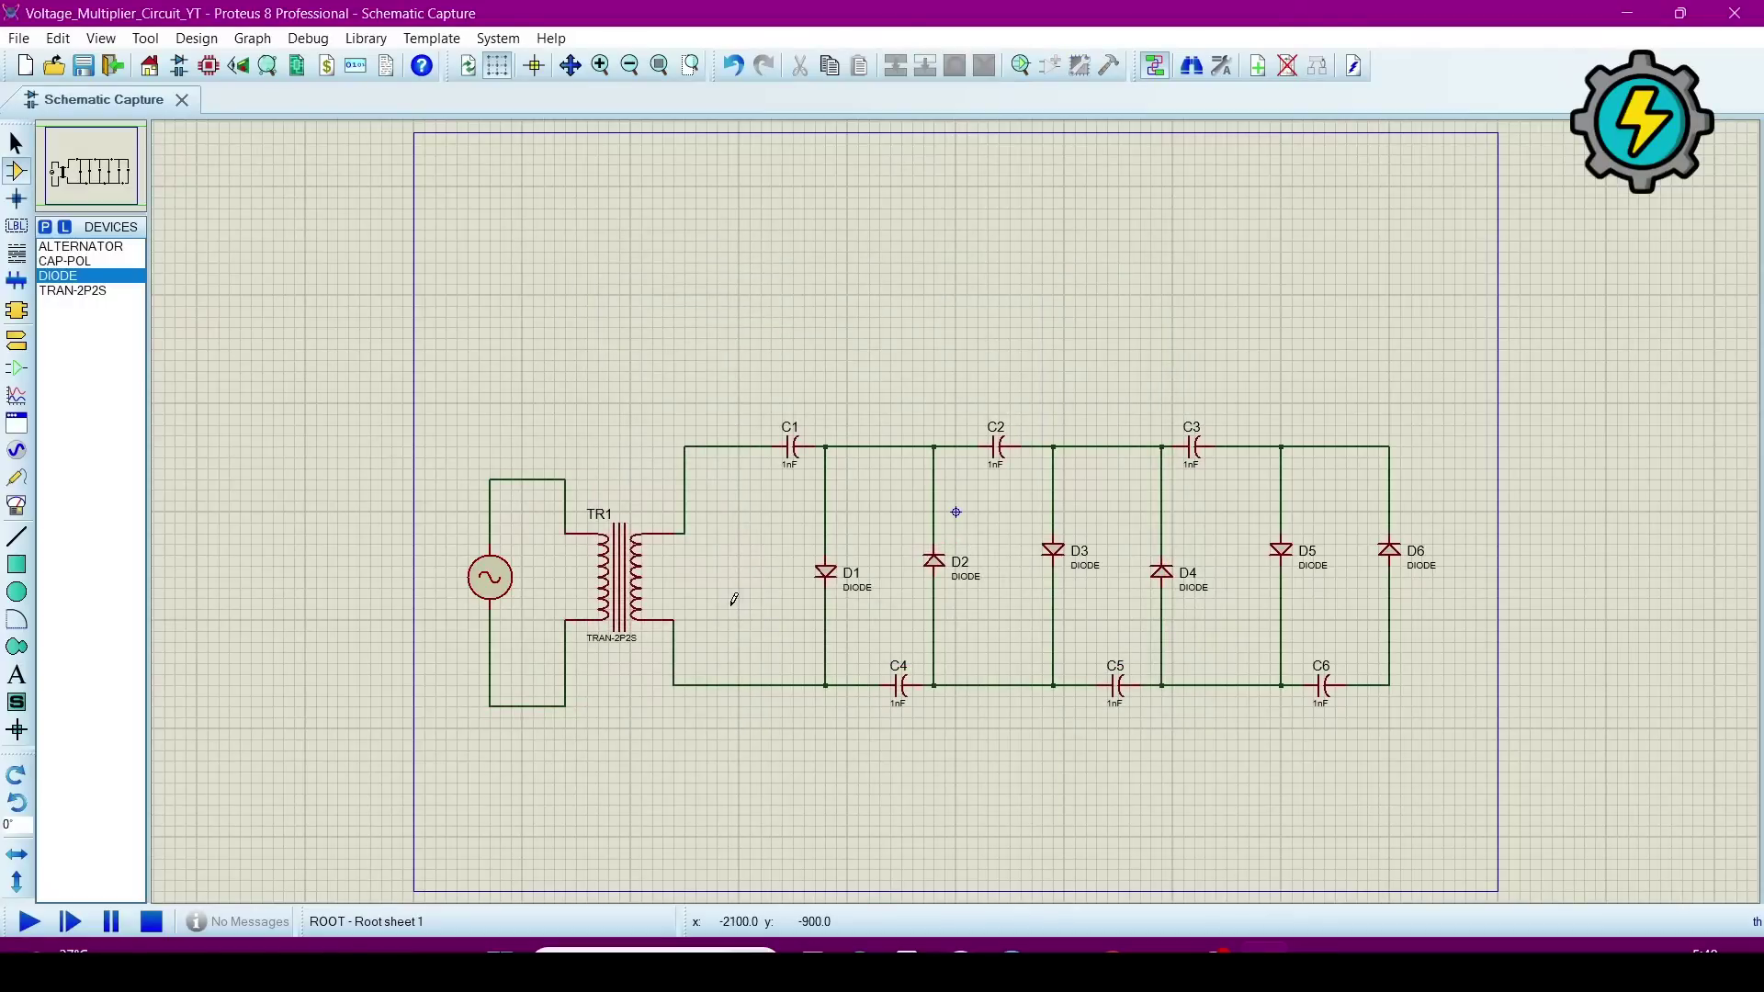
Step: Set the capacitance of C1 to 10uF
double_click(796, 455)
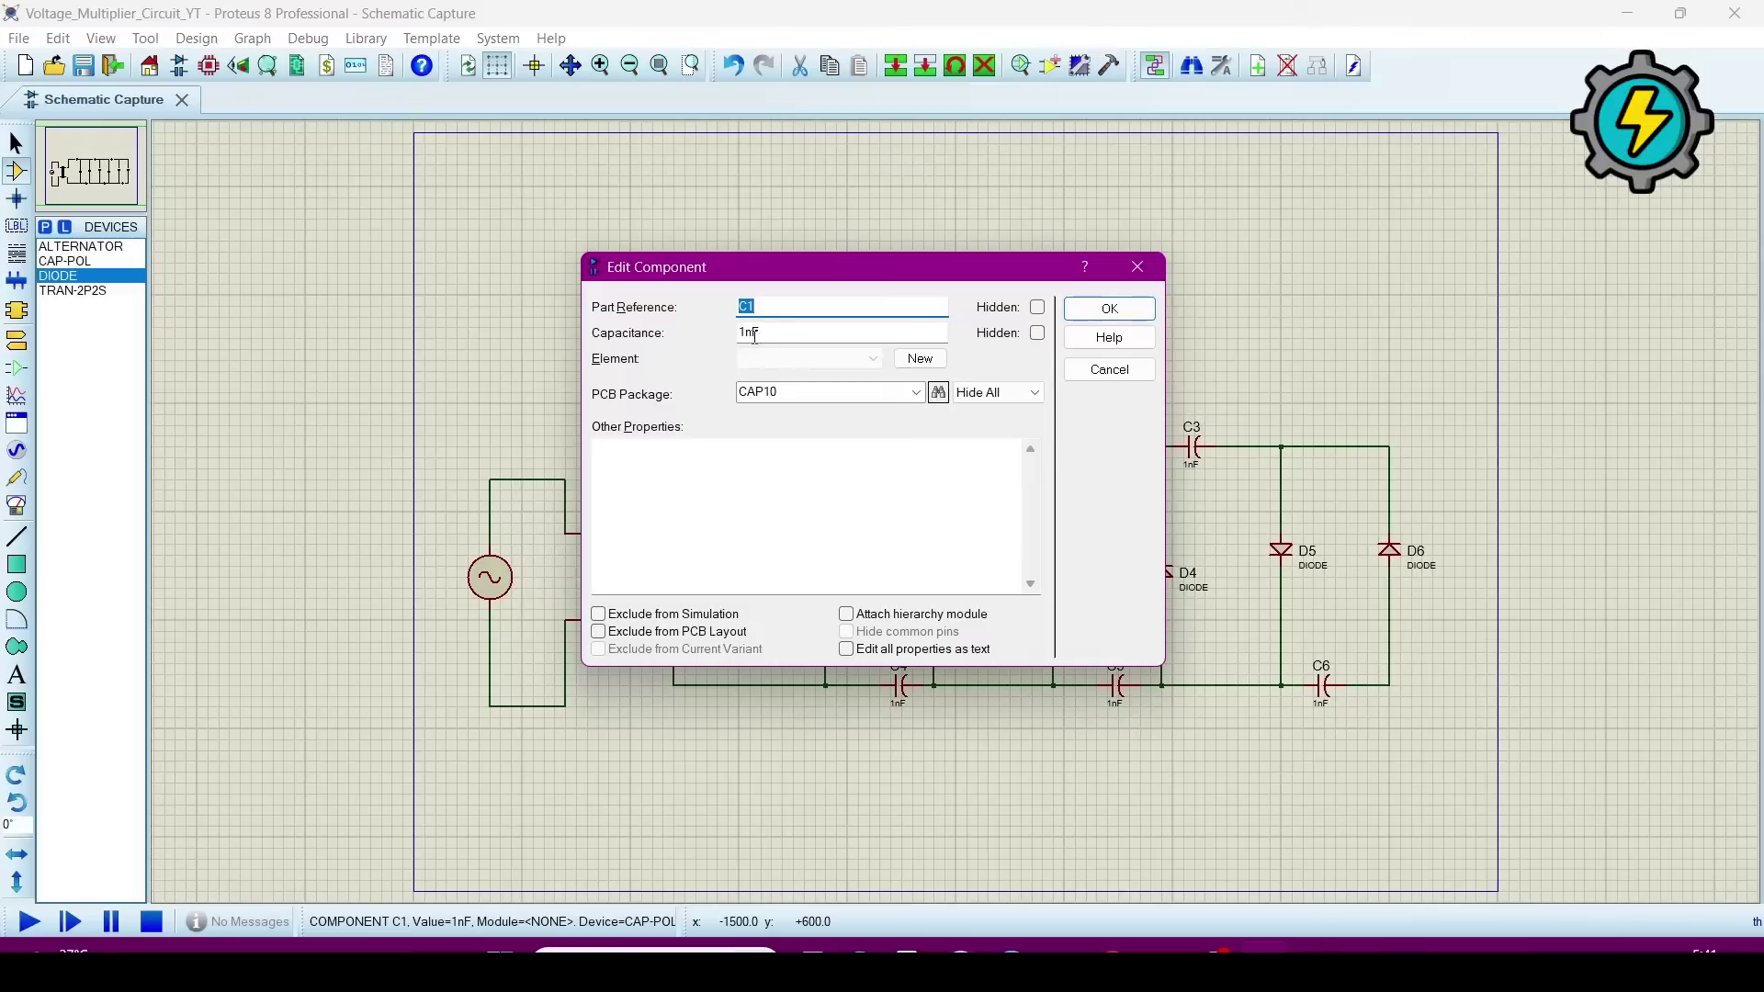
click(754, 334)
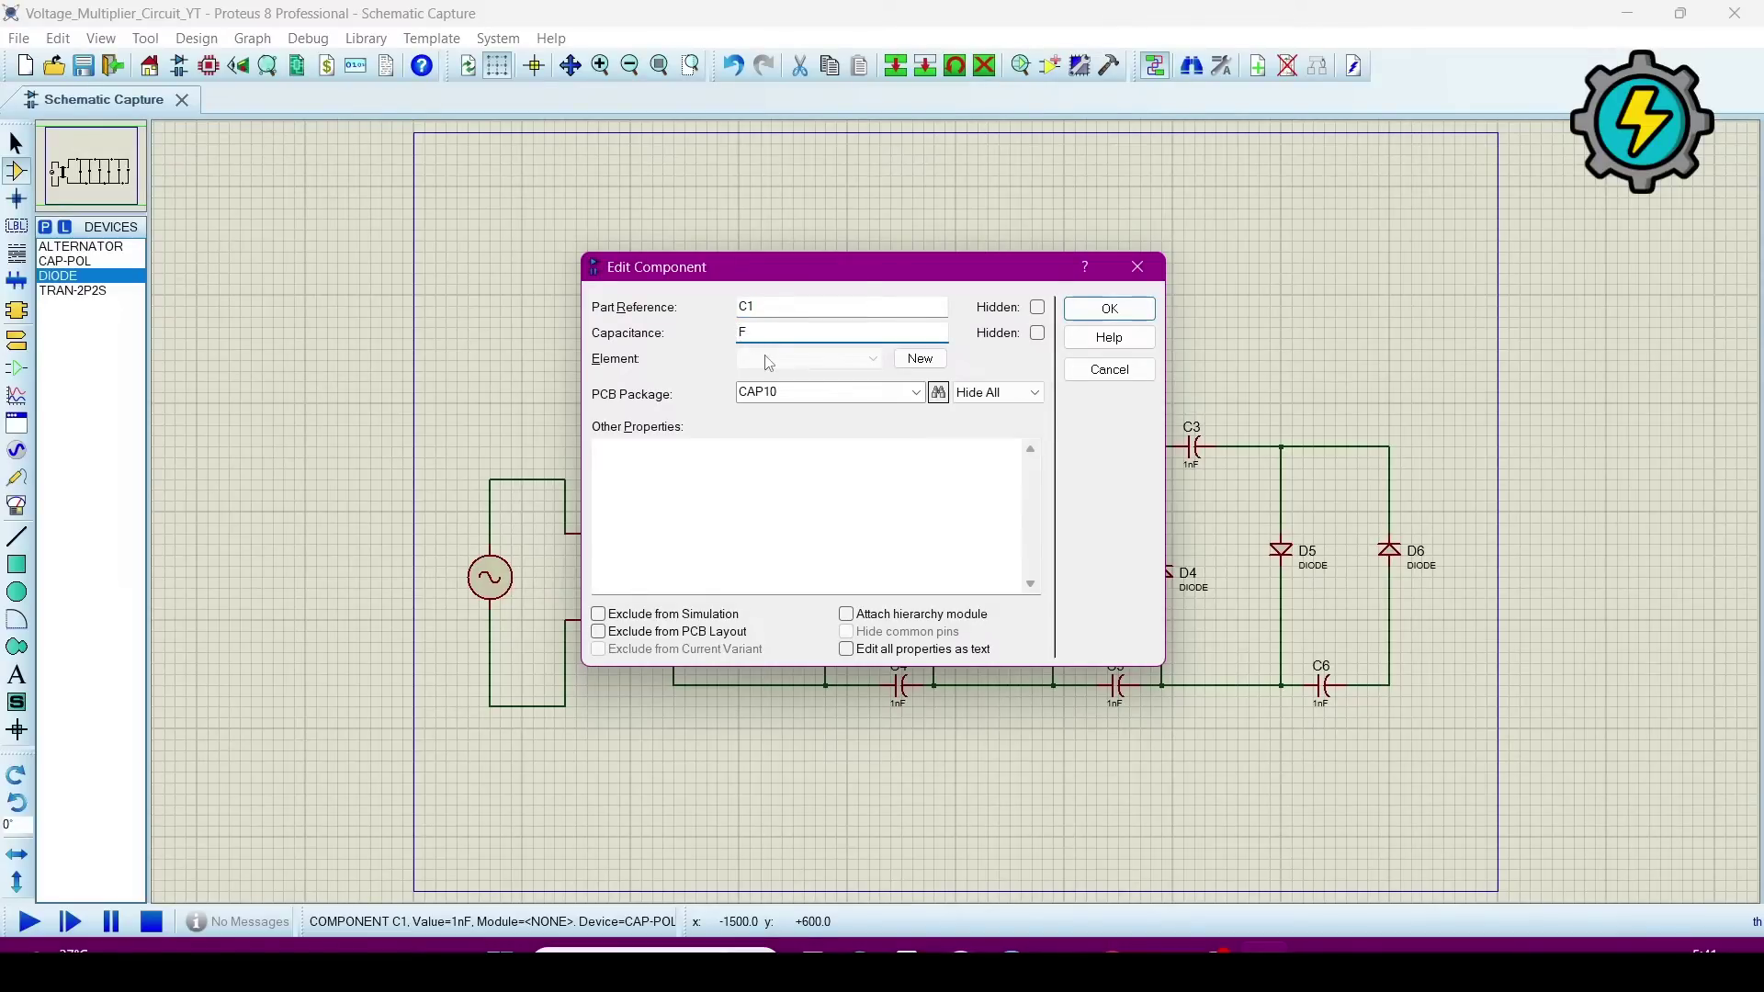
text(10u)
double_click(775, 331)
click(1112, 308)
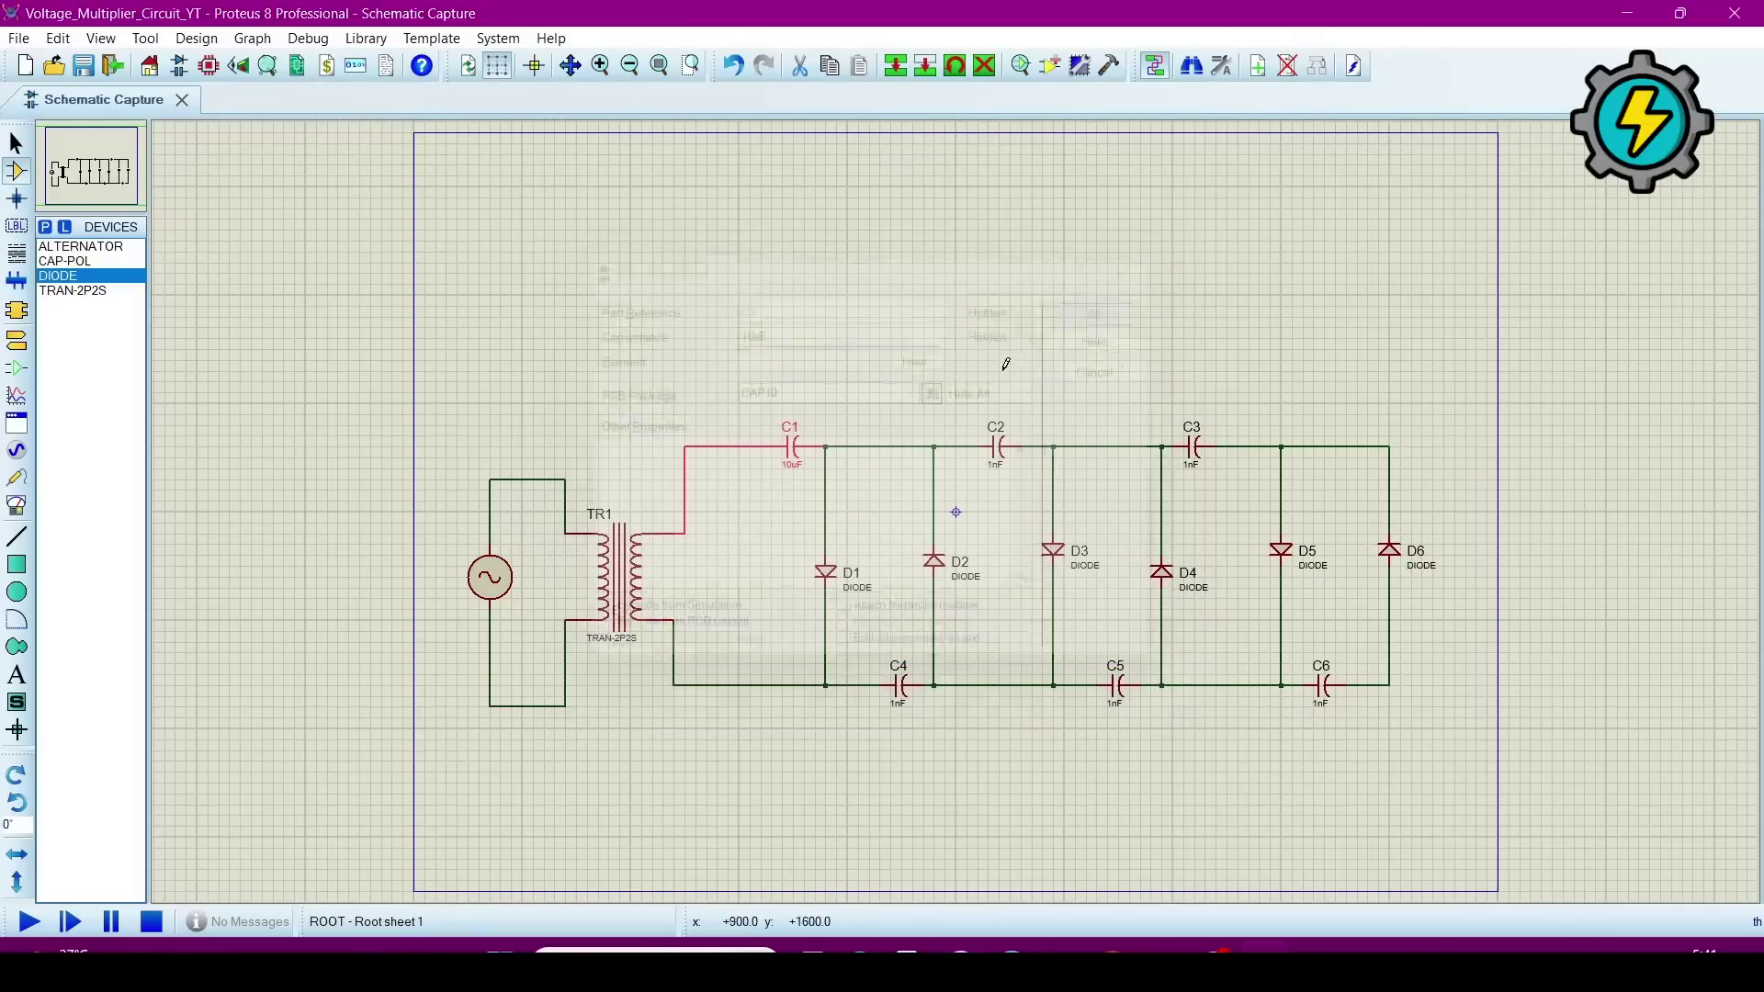
Step: Set the capacitance of C2 to 10uF
click(1007, 443)
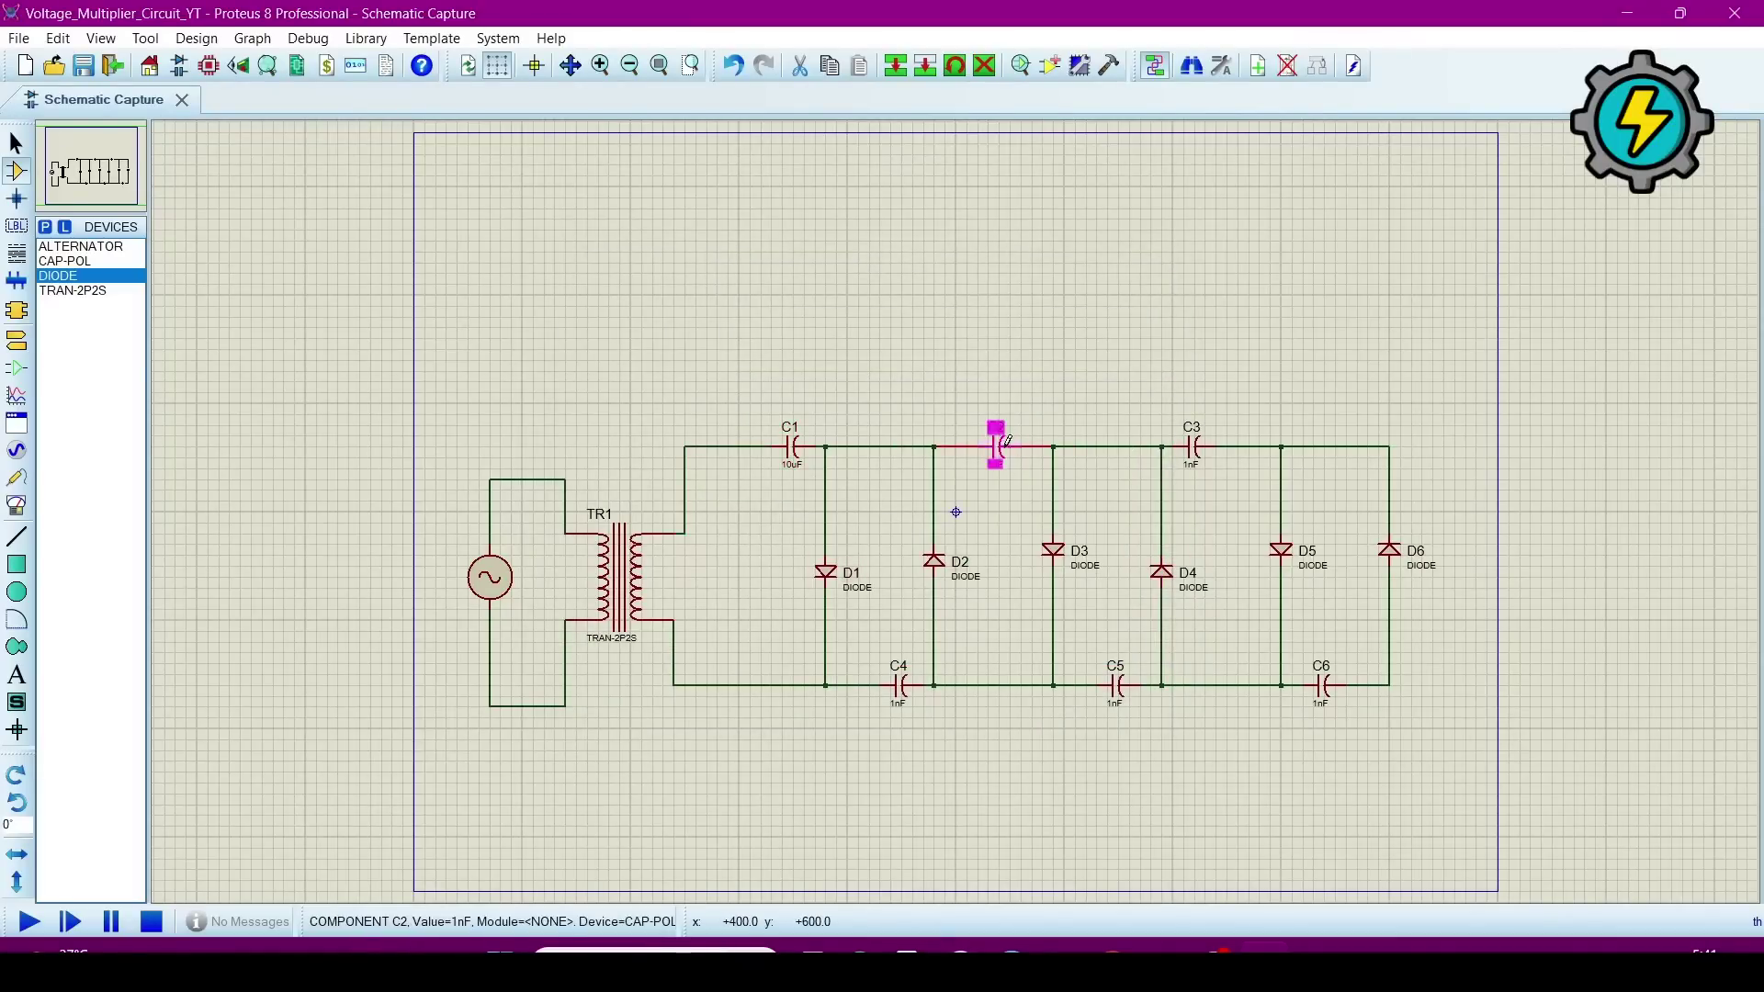
click(1007, 442)
double_click(792, 336)
text(10uF)
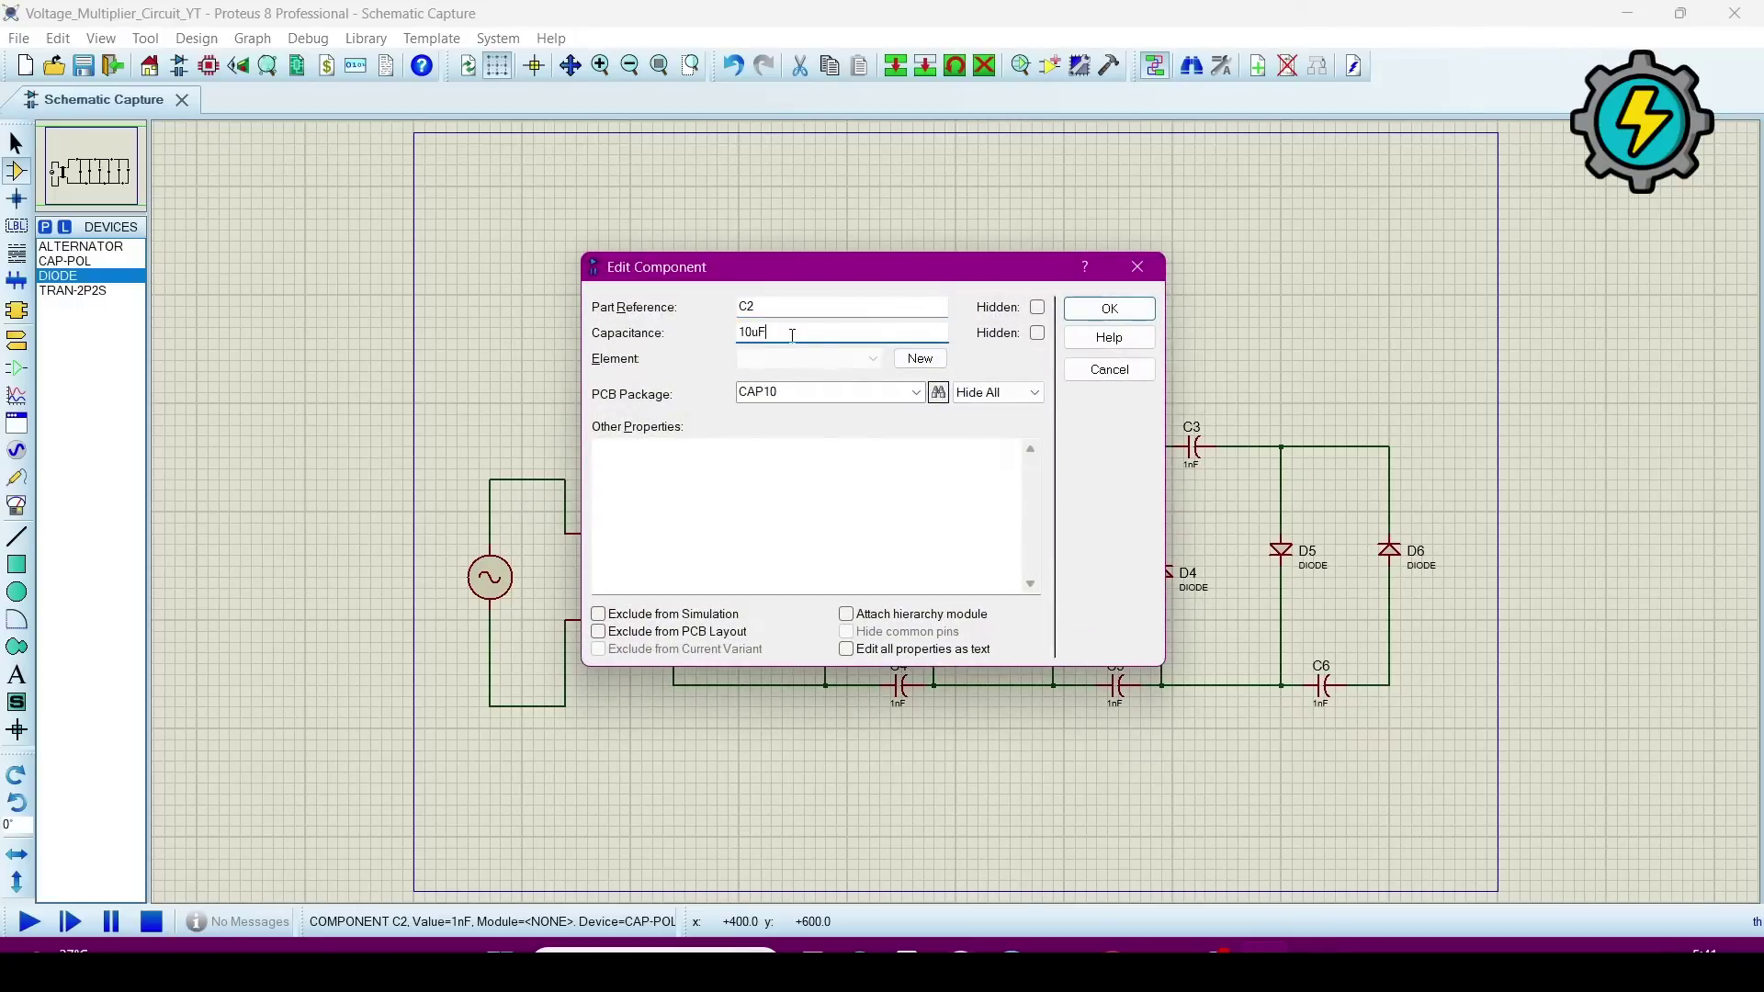
click(1108, 309)
Step: Set the capacitance of C3 to 10uF
click(1193, 448)
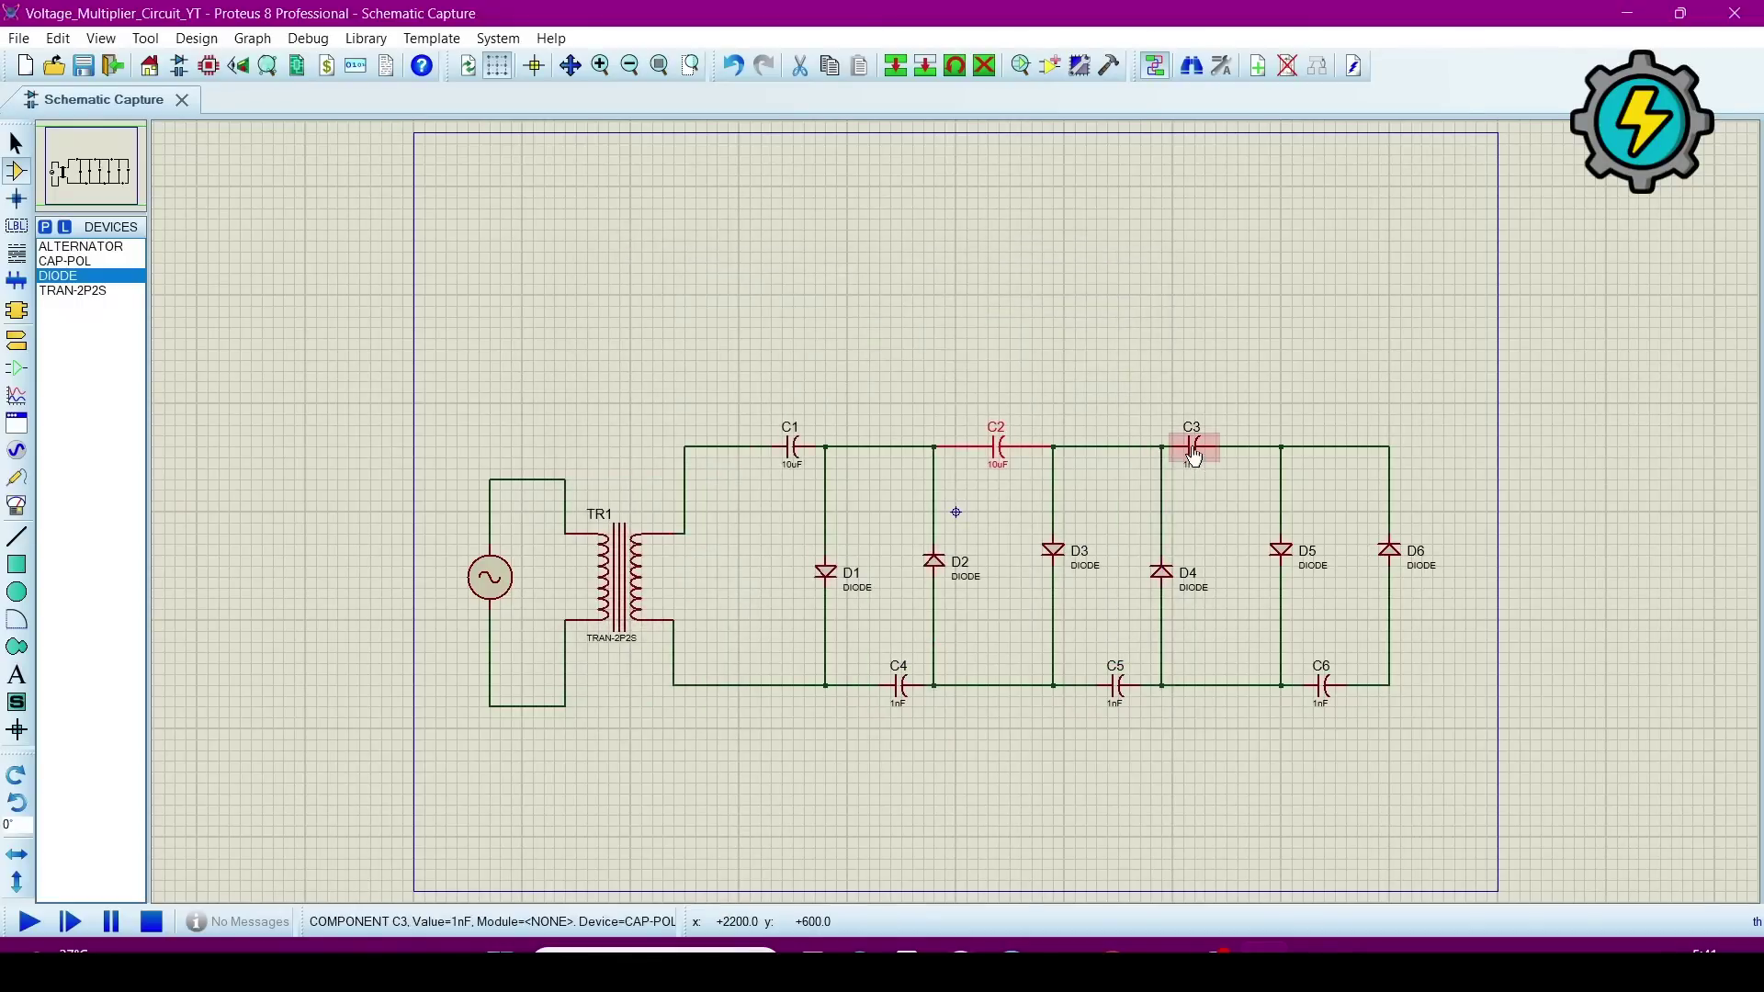
click(1192, 447)
double_click(771, 332)
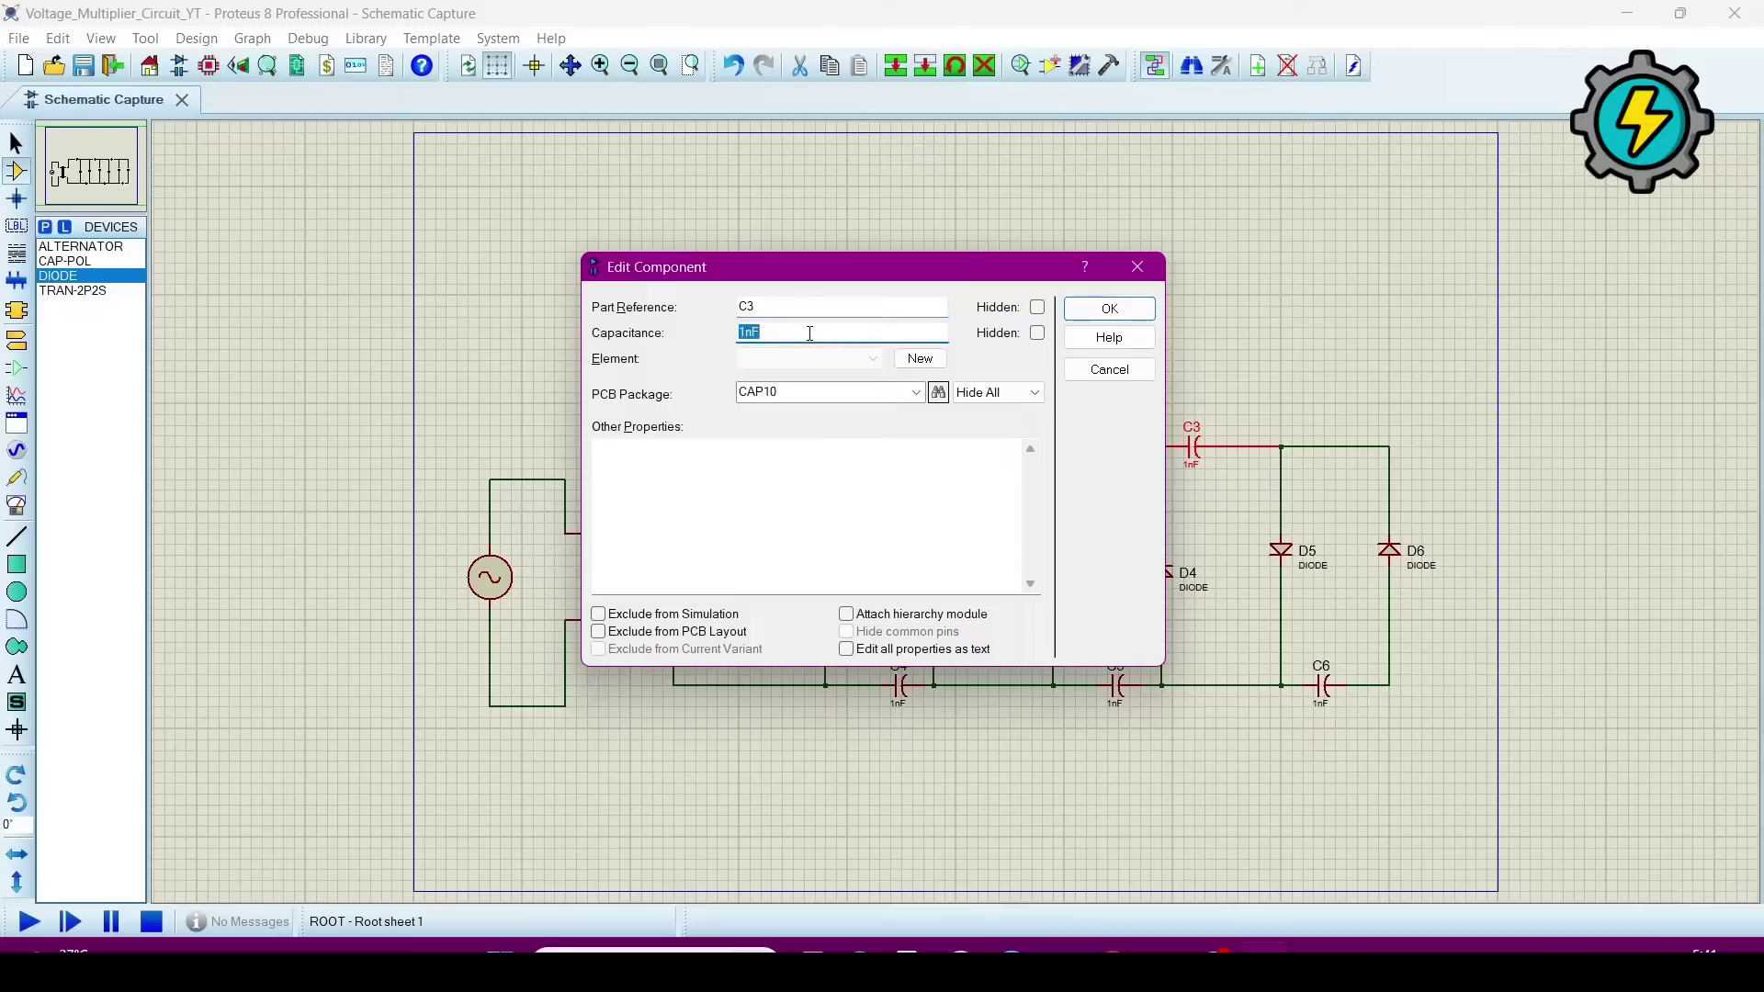
text(10uF)
click(1090, 324)
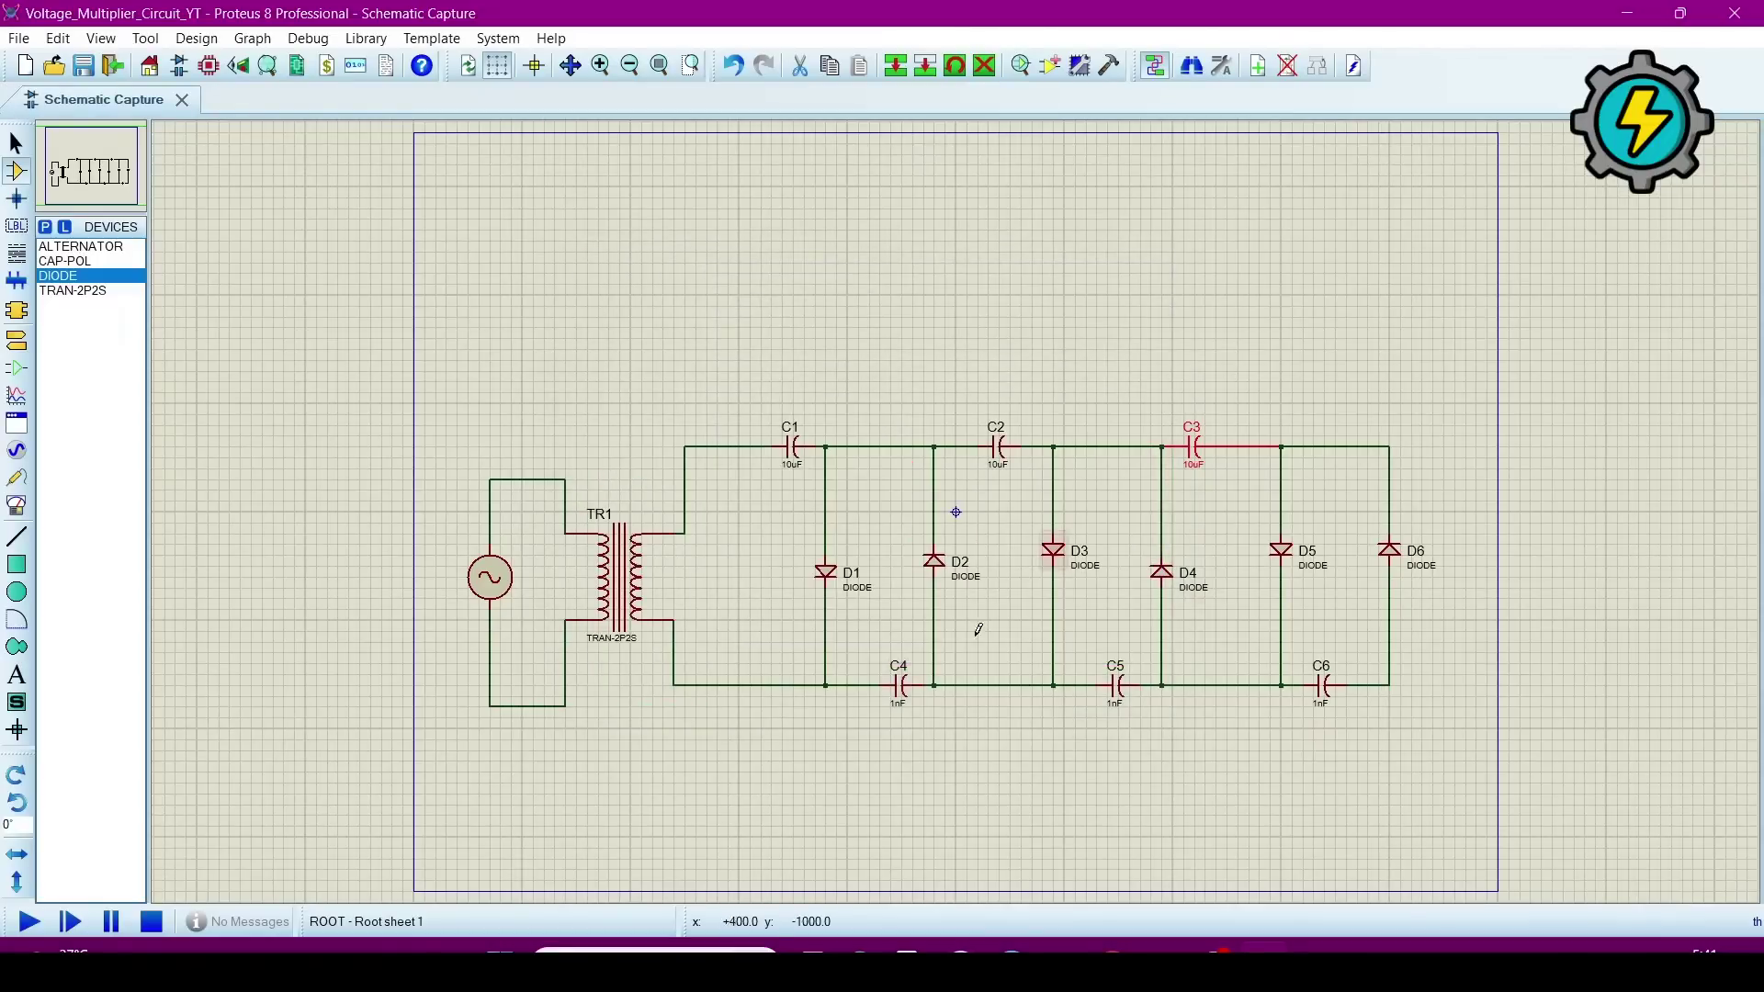
Step: Set the capacitance of C4 to 10uF
click(898, 683)
click(898, 682)
double_click(772, 333)
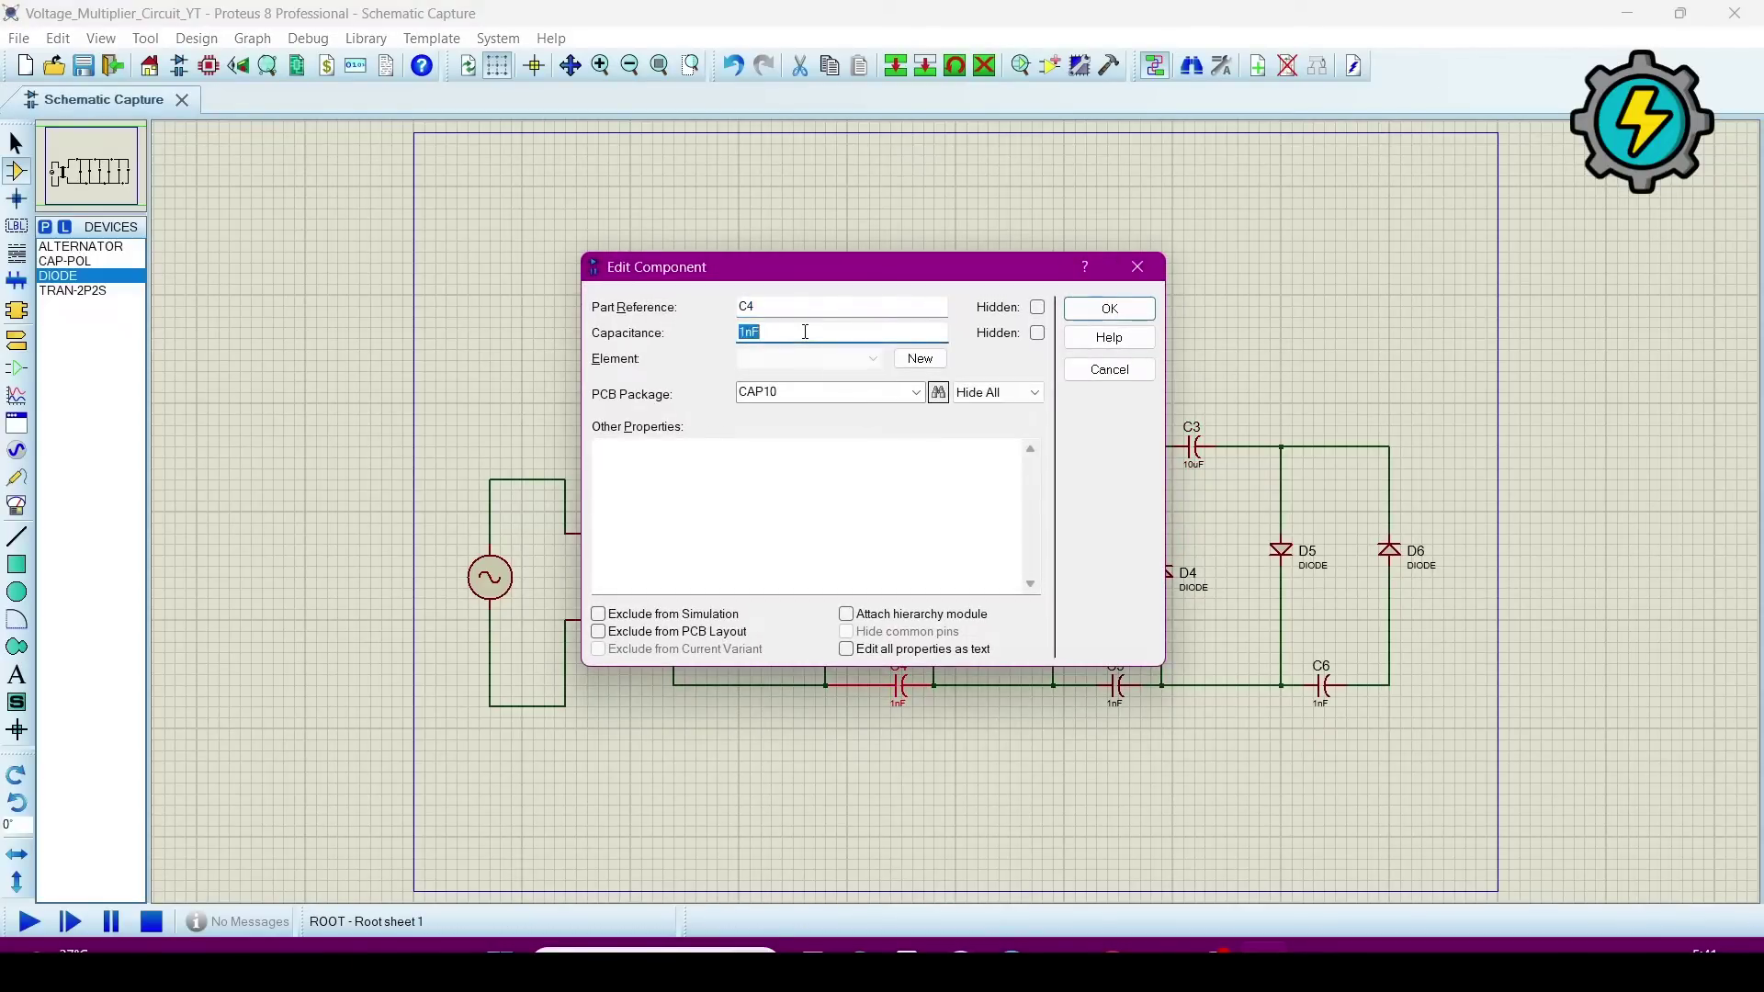
text(10uF)
click(1084, 317)
Step: Set the capacitance of C5 to 10uF
click(1117, 684)
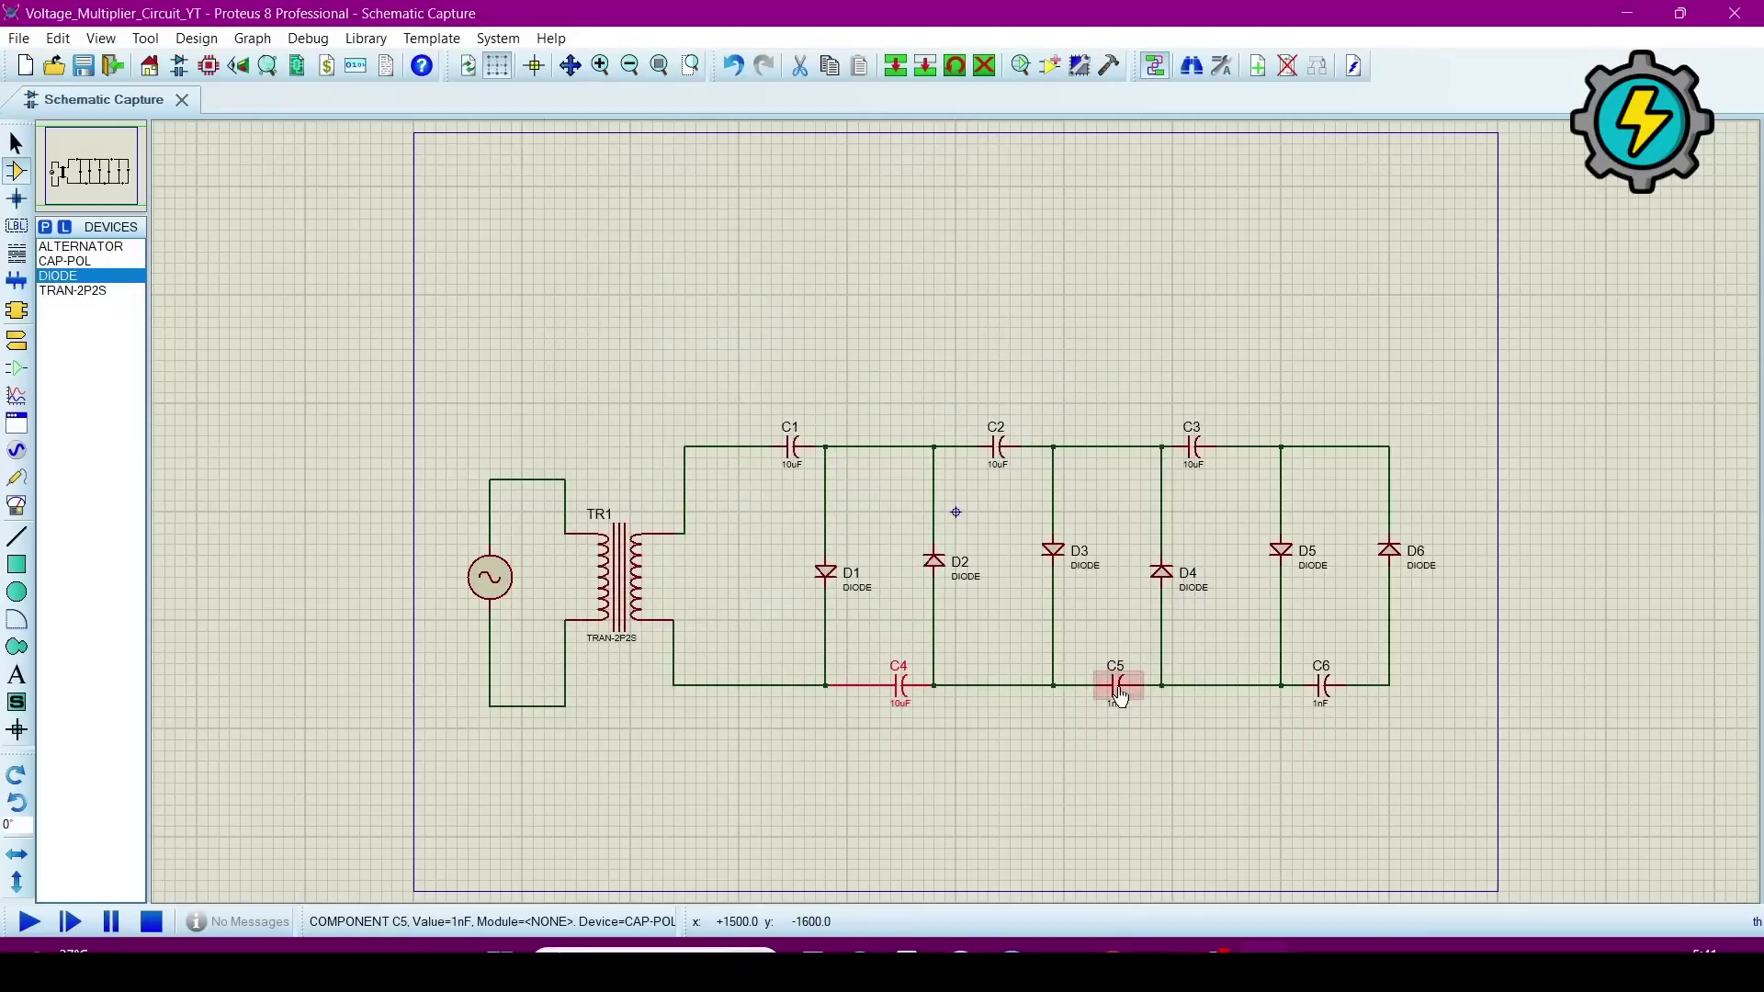
click(1116, 685)
double_click(926, 330)
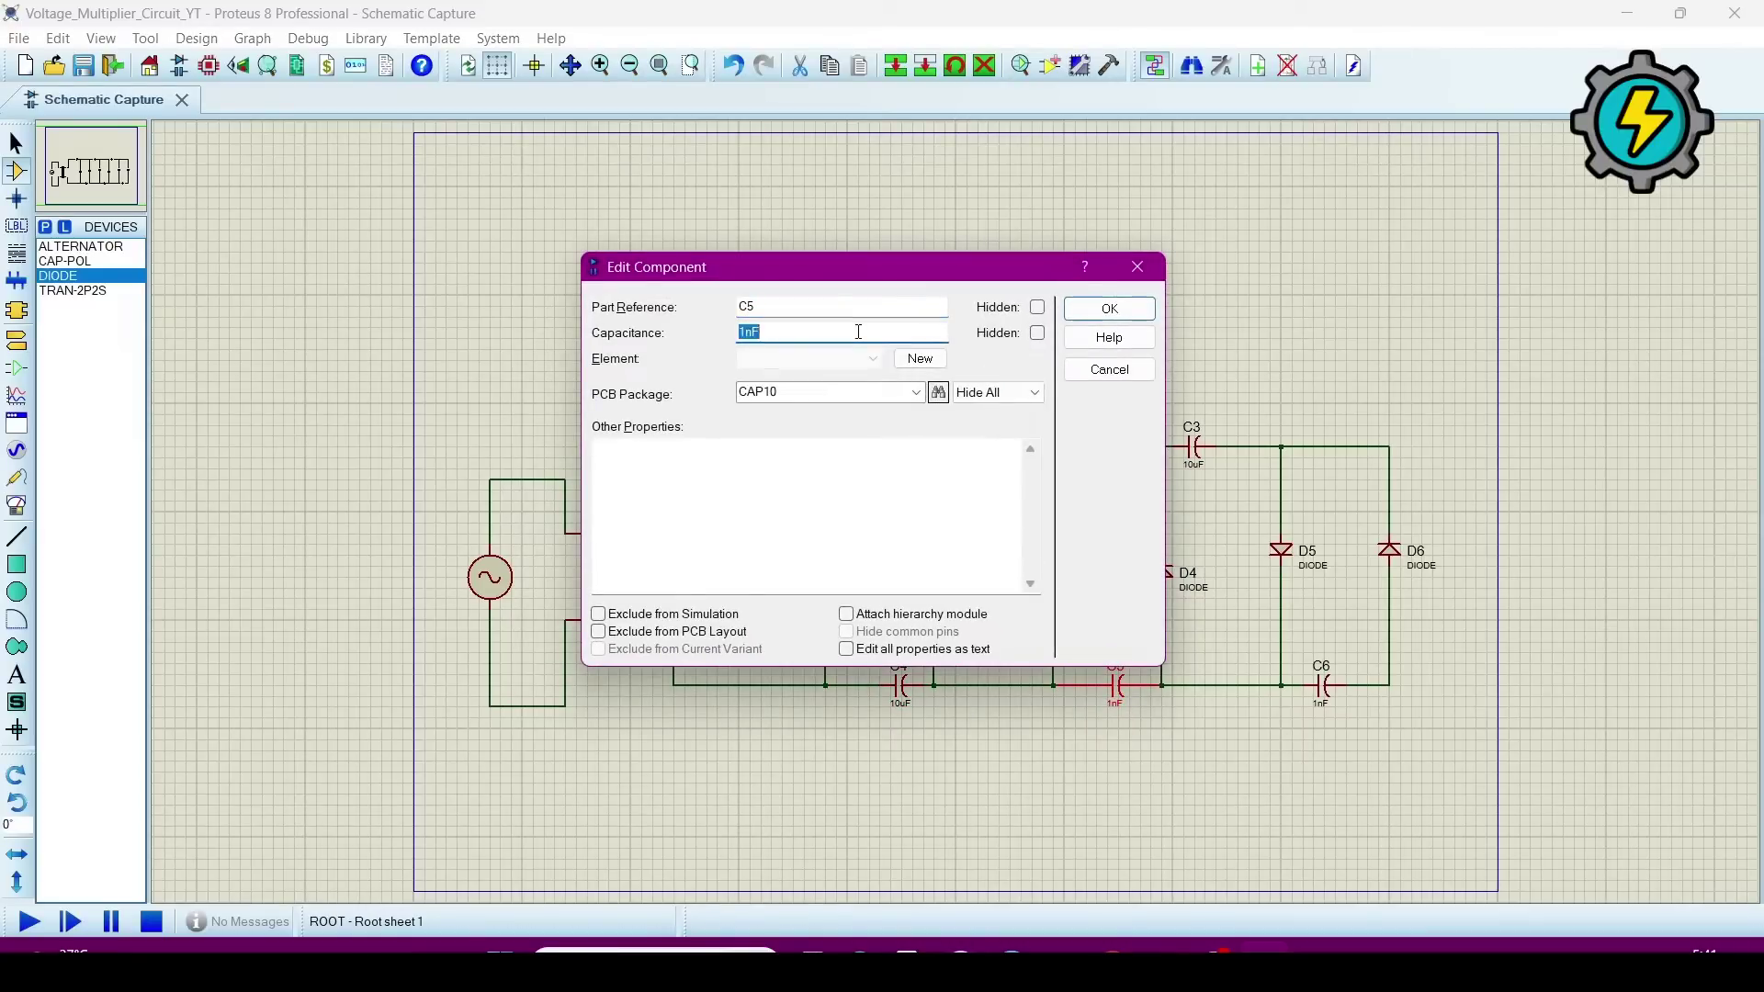
text(10uF)
click(1103, 309)
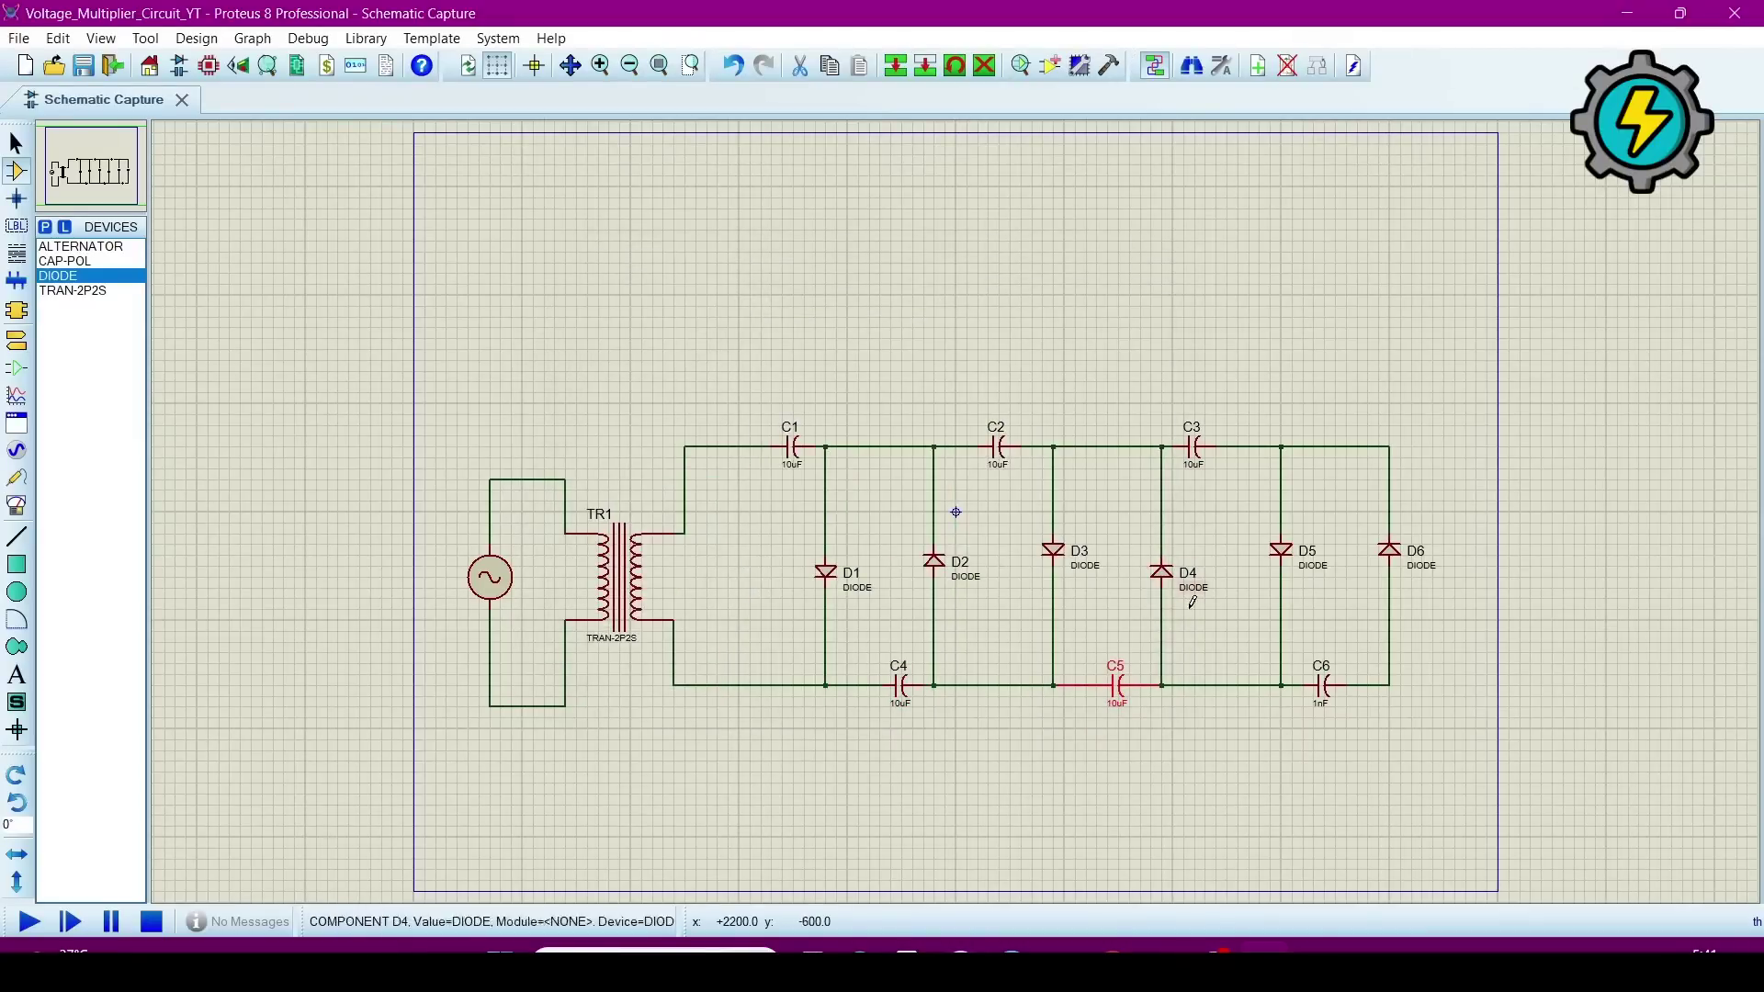
Step: Set the capacitance of C6 to 10uF
click(1307, 685)
click(1307, 685)
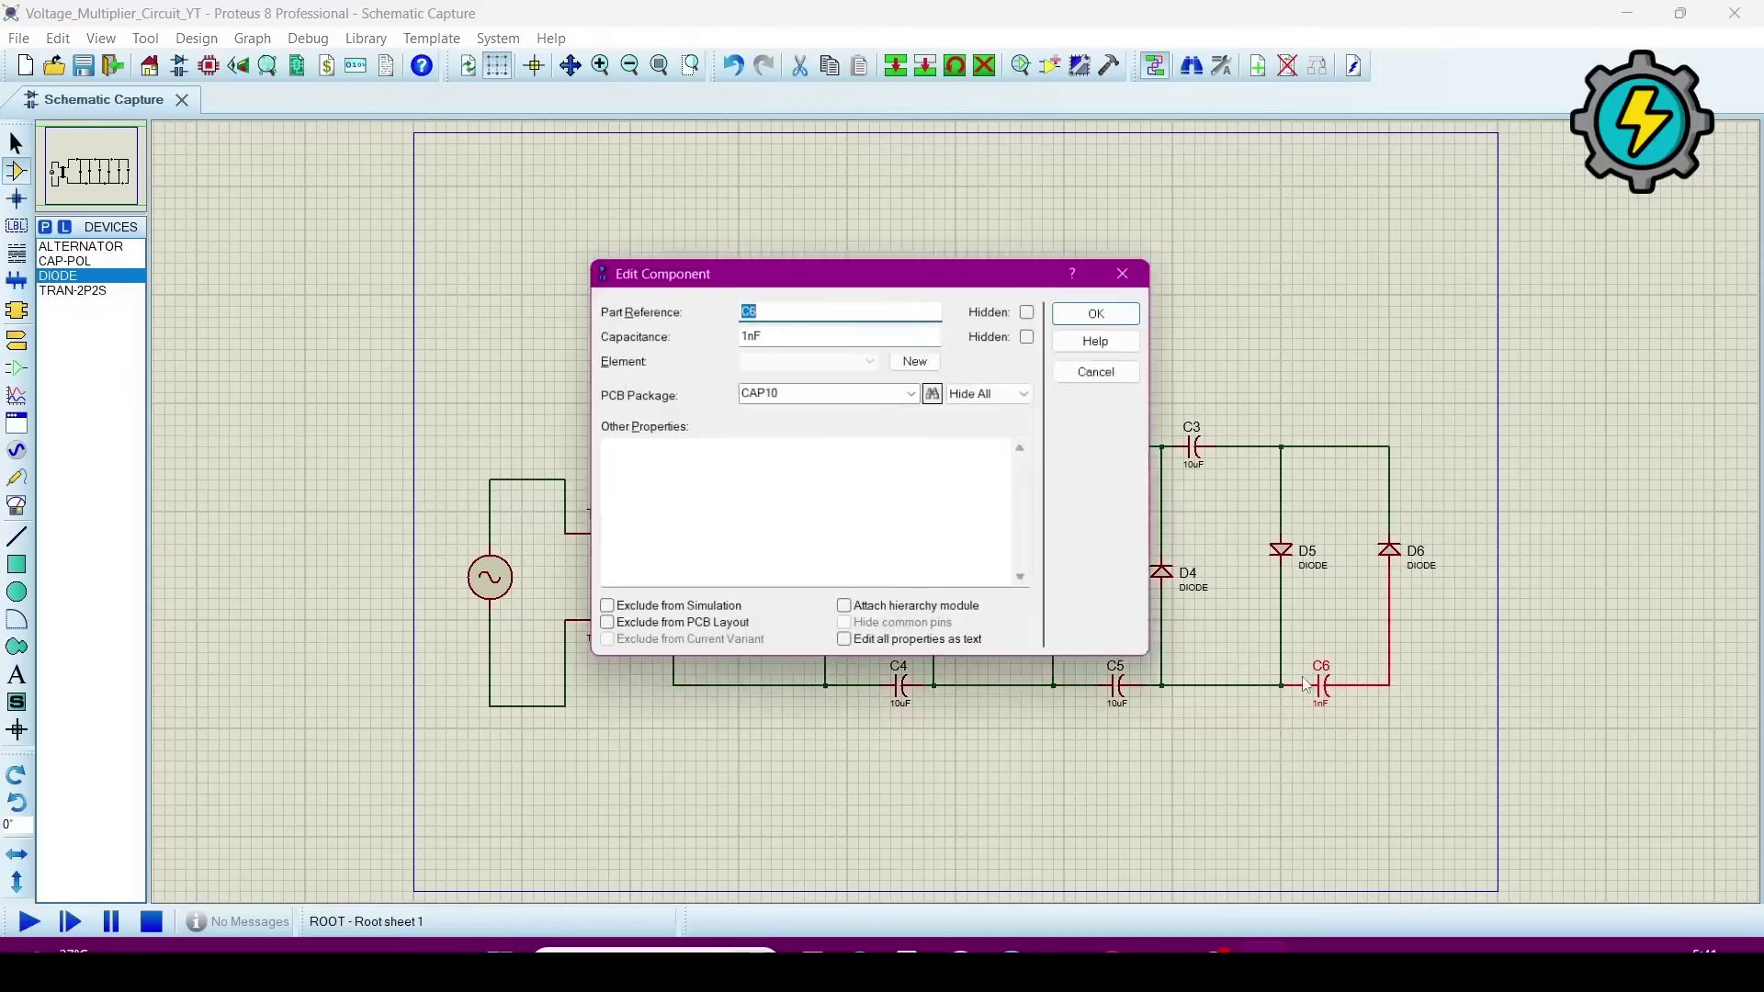
double_click(796, 333)
text(10uF)
click(1106, 308)
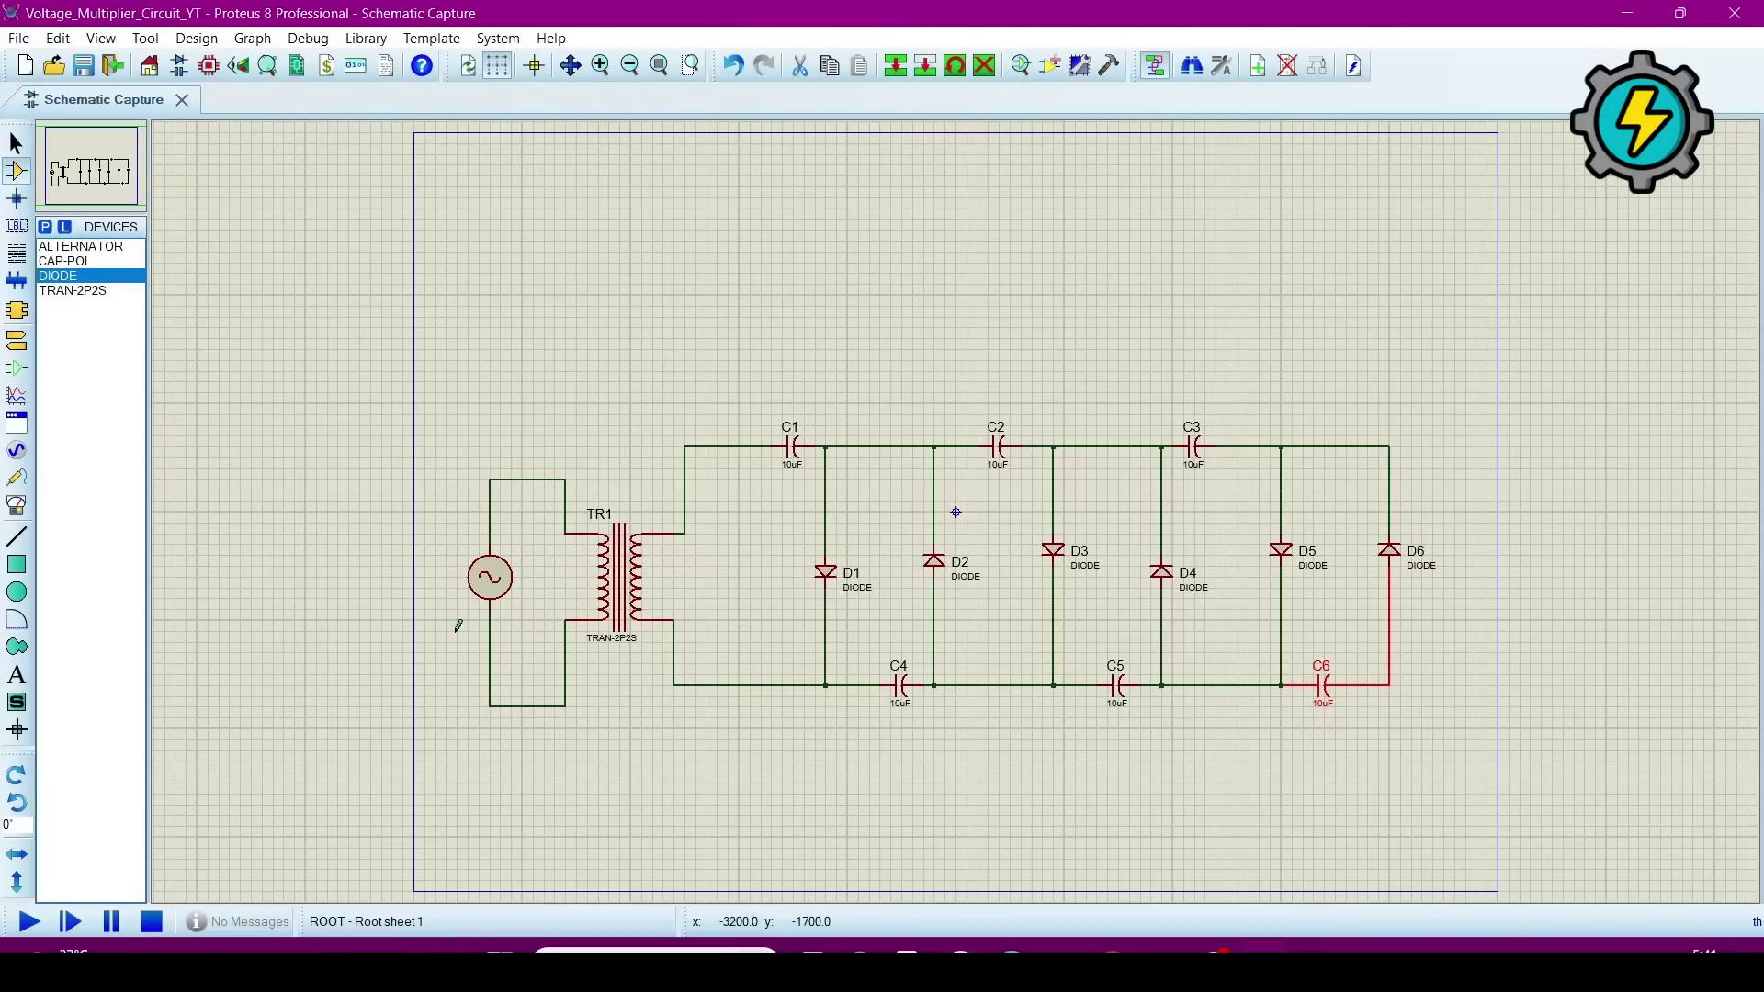
Step: Place three AC voltmeters in a row below the circuit, under the output nodes of C4, C5 and C6
click(16, 340)
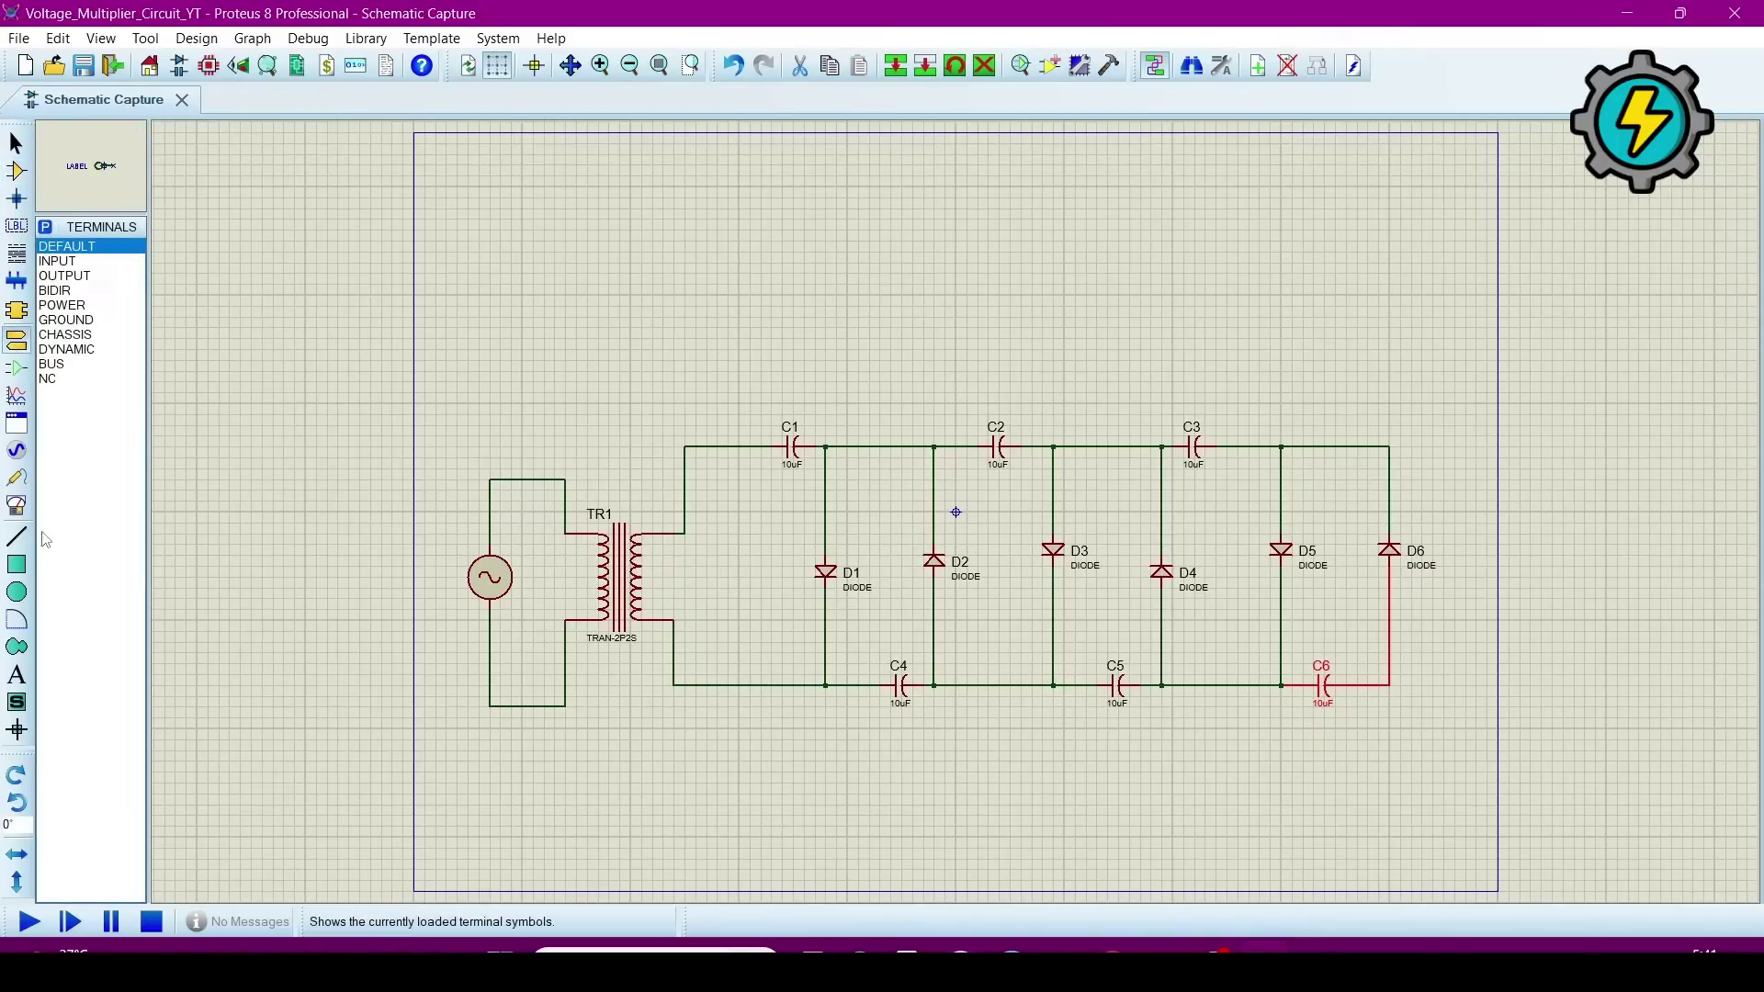
click(17, 507)
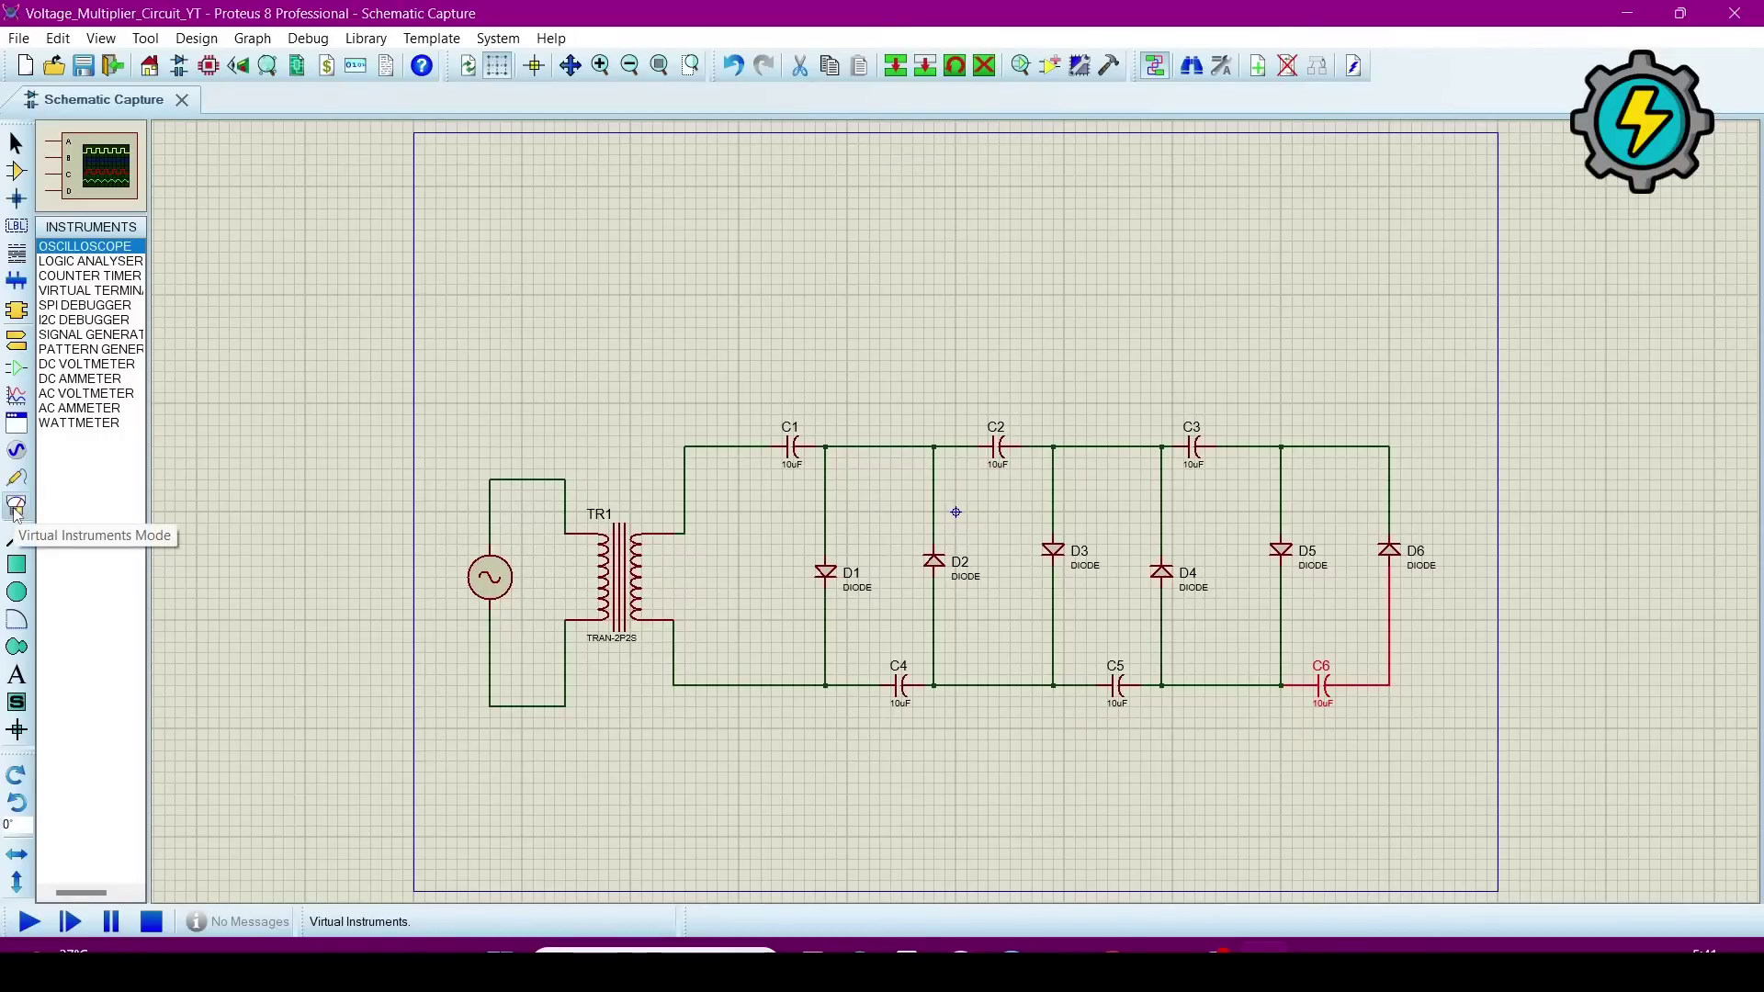
click(75, 397)
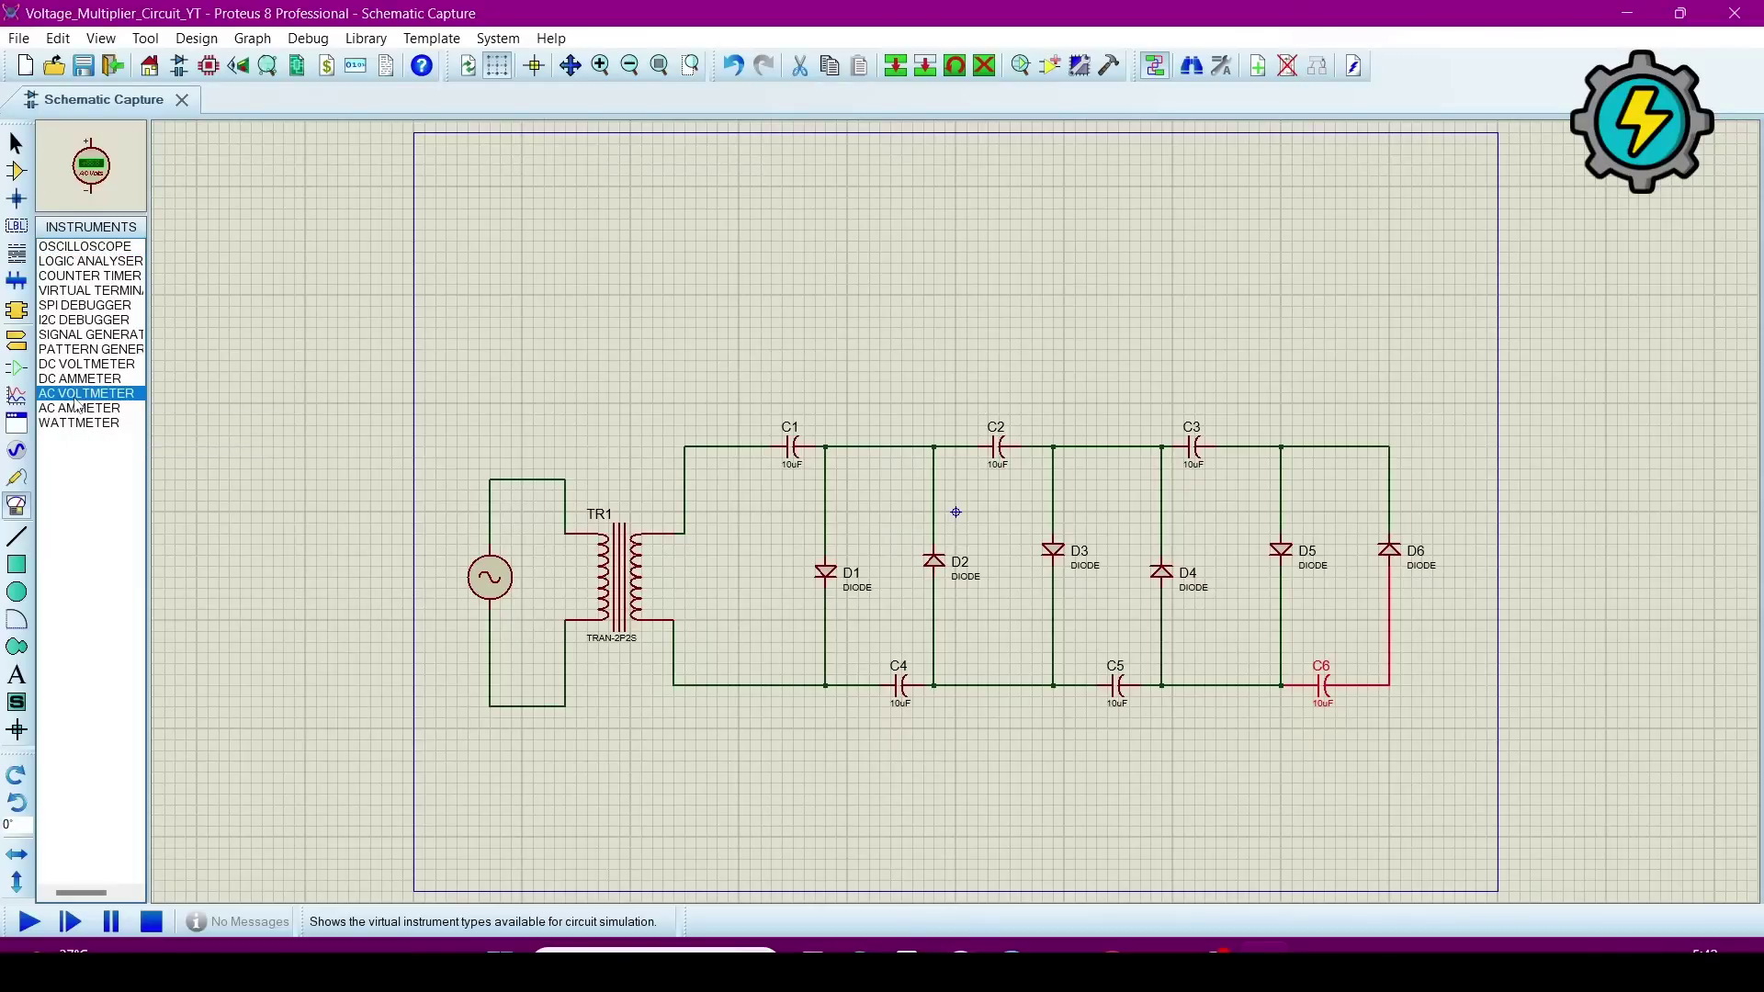
click(827, 768)
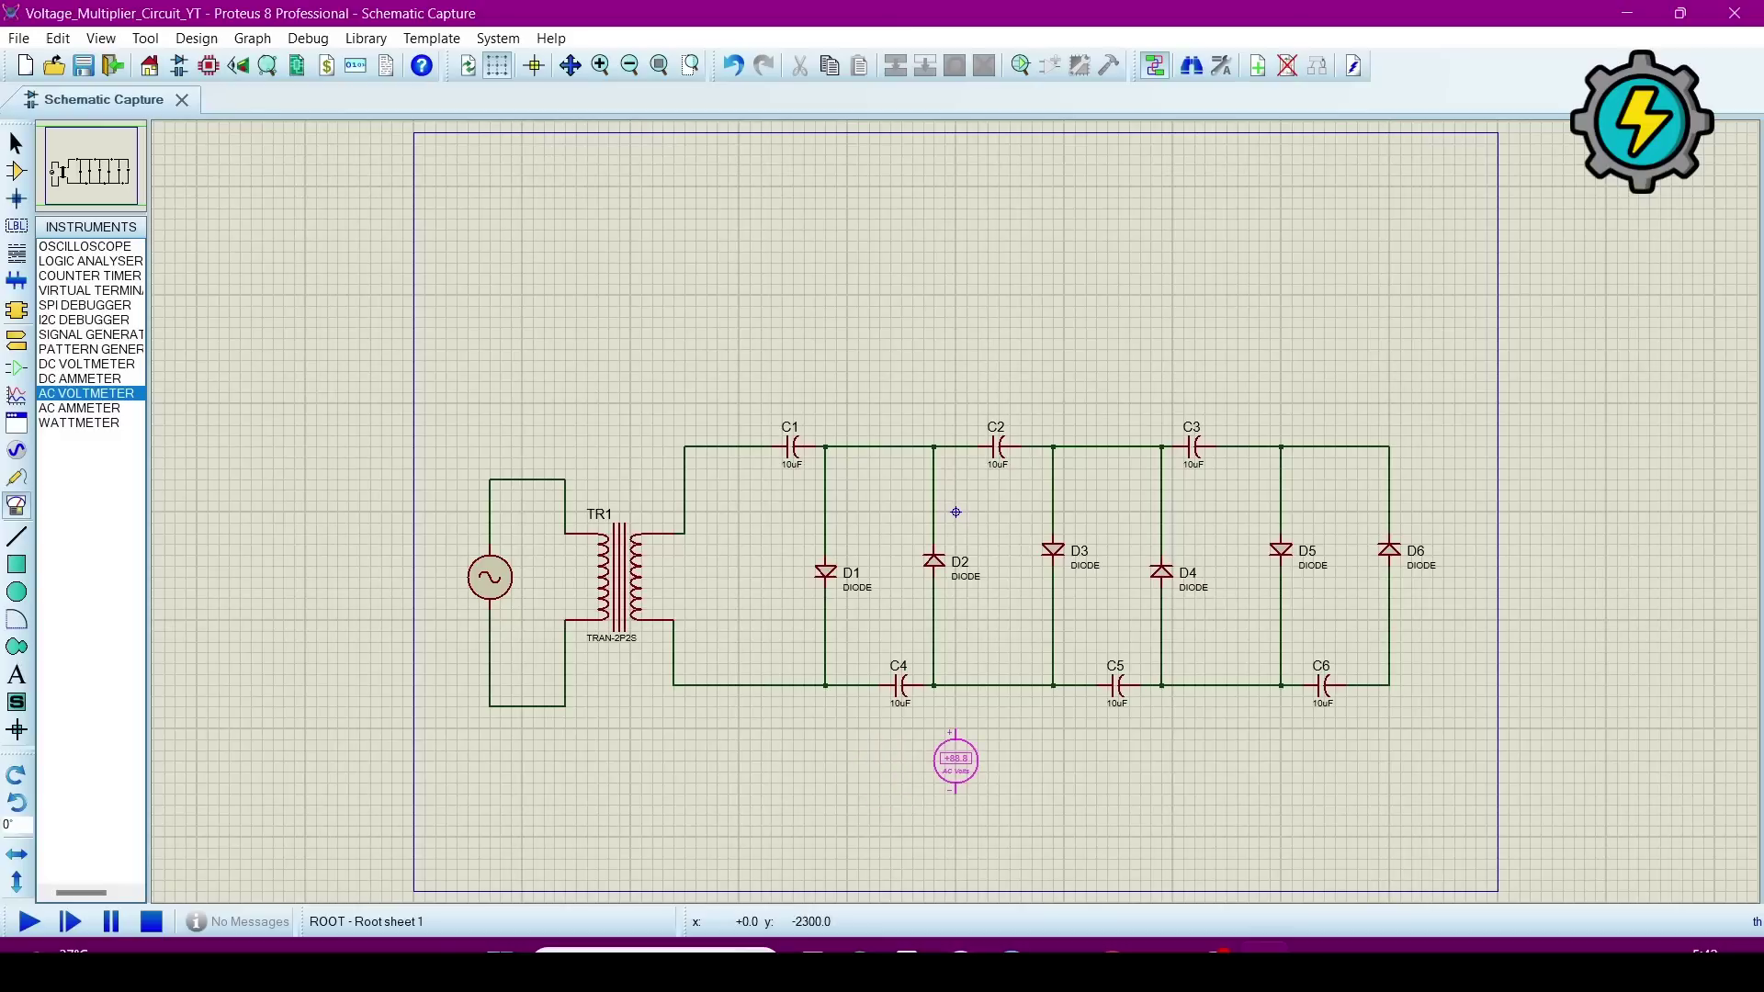
click(934, 761)
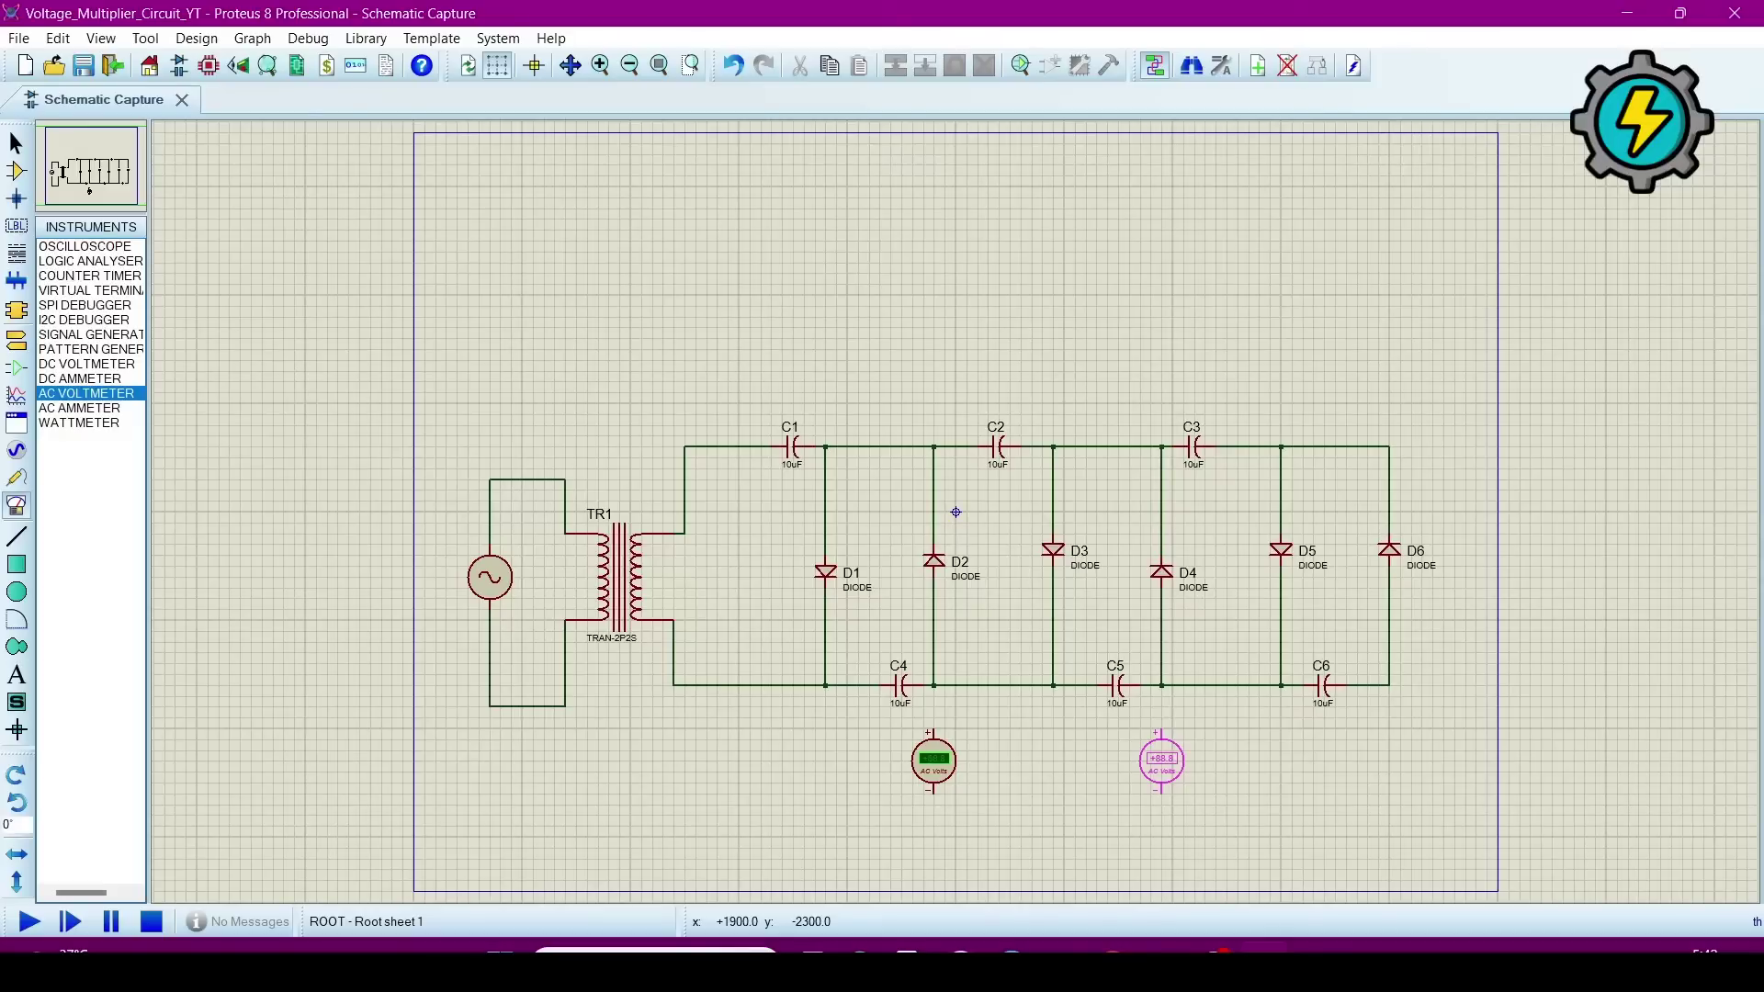
click(1161, 760)
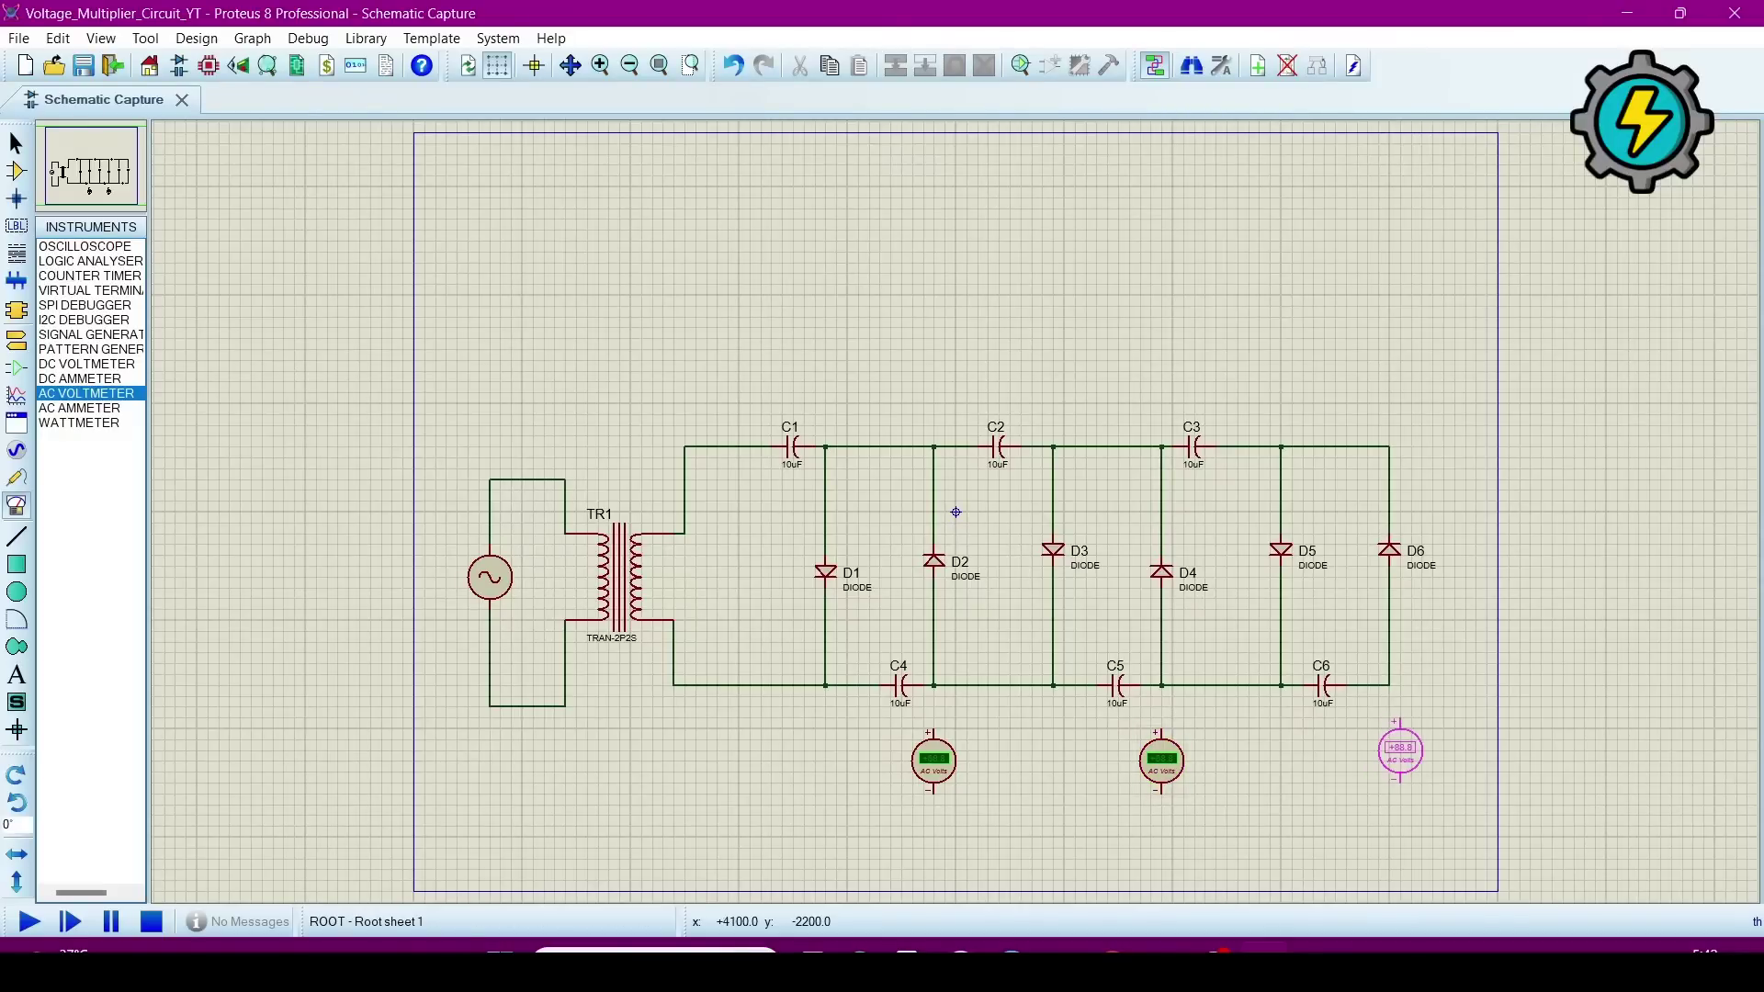
click(1390, 761)
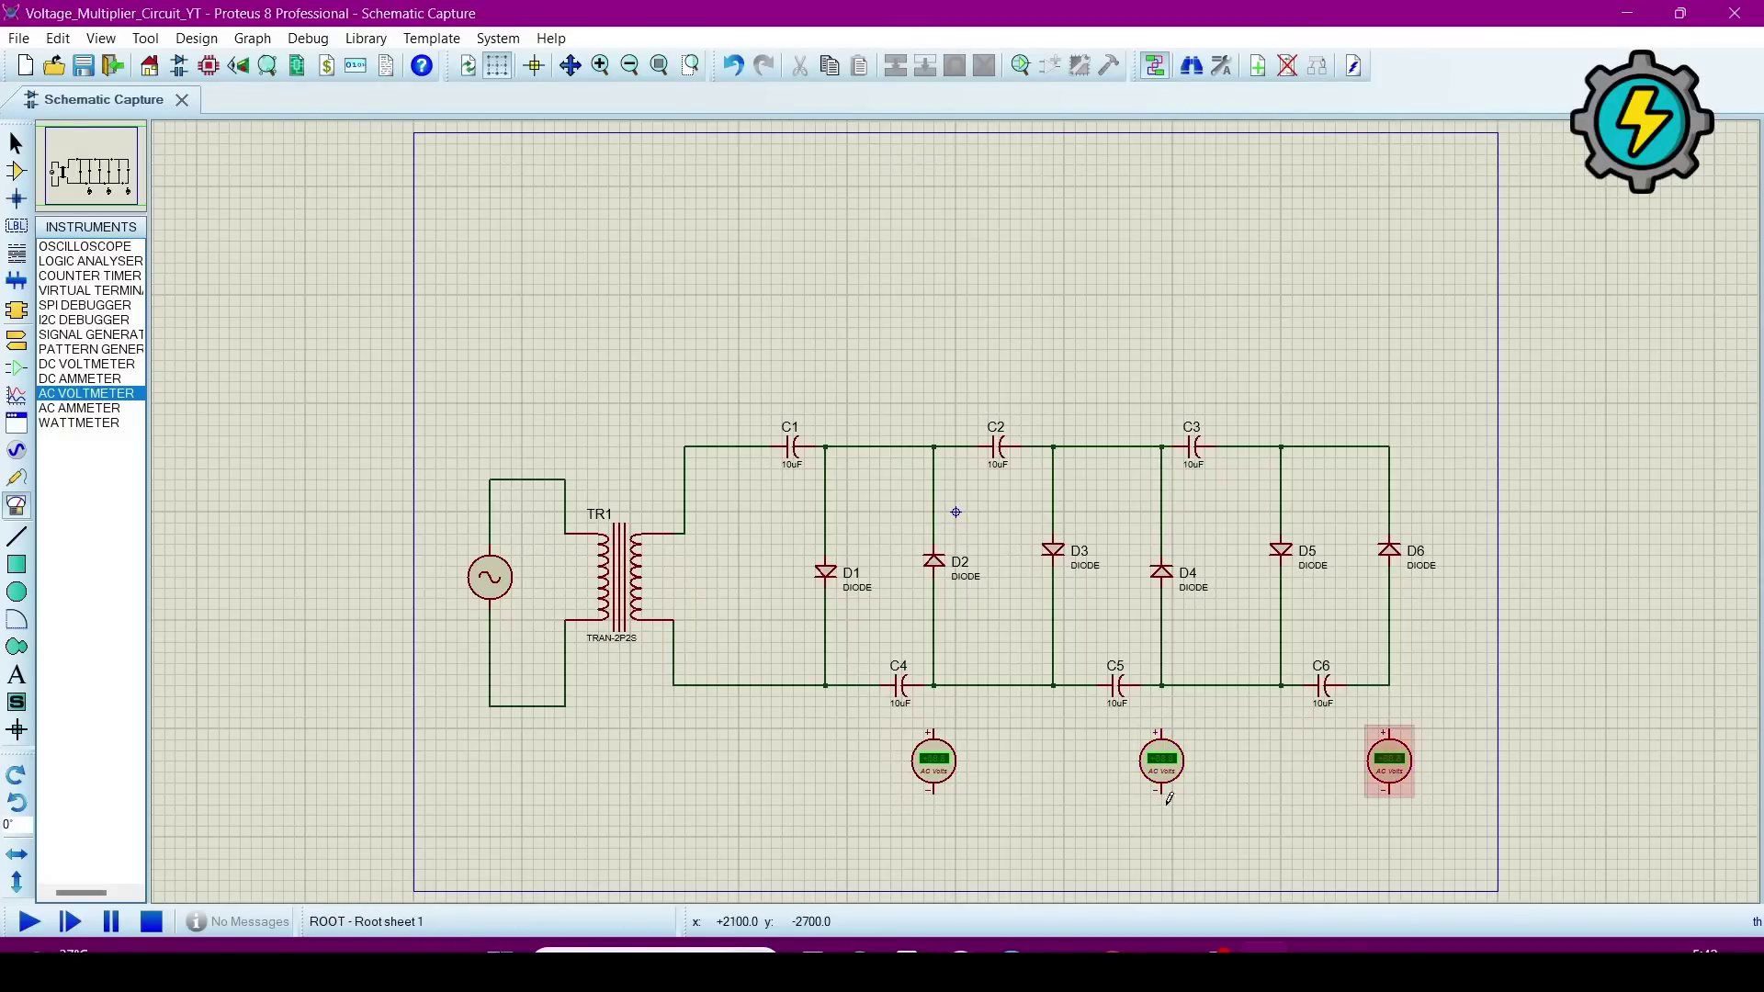
Step: Wire the first voltmeter's negative terminal to the transformer's lower secondary line and its positive terminal to the node between C4 and C5
click(933, 792)
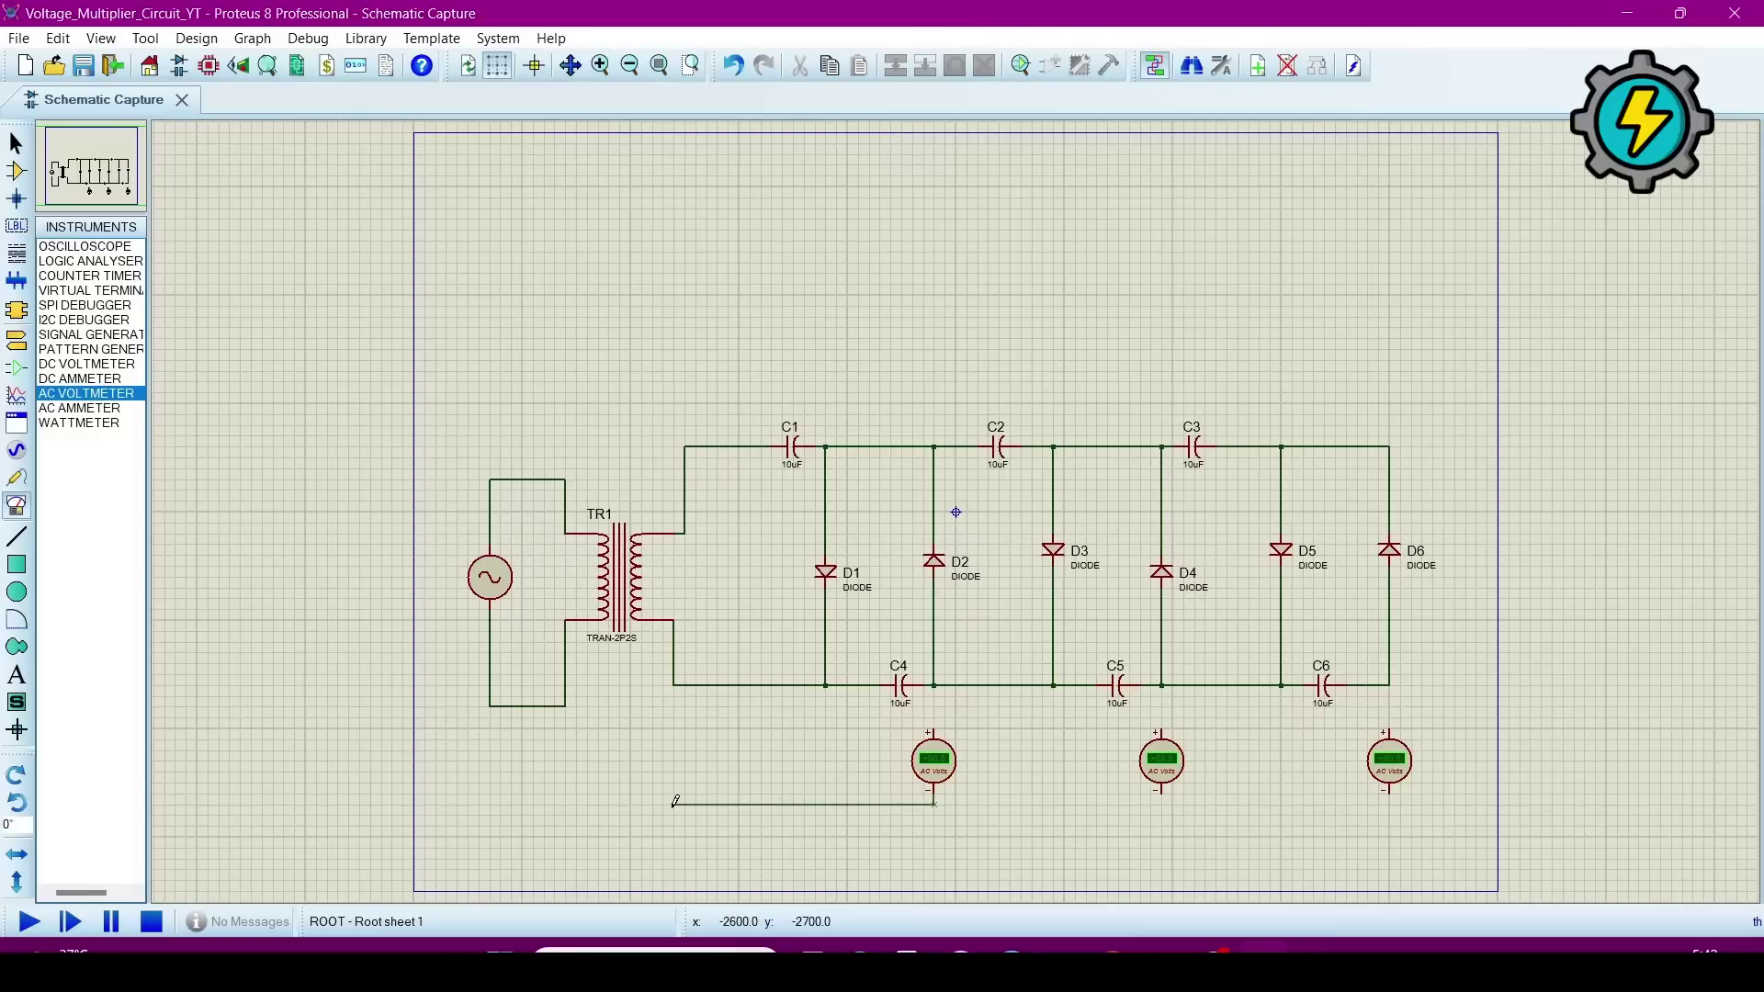
click(673, 684)
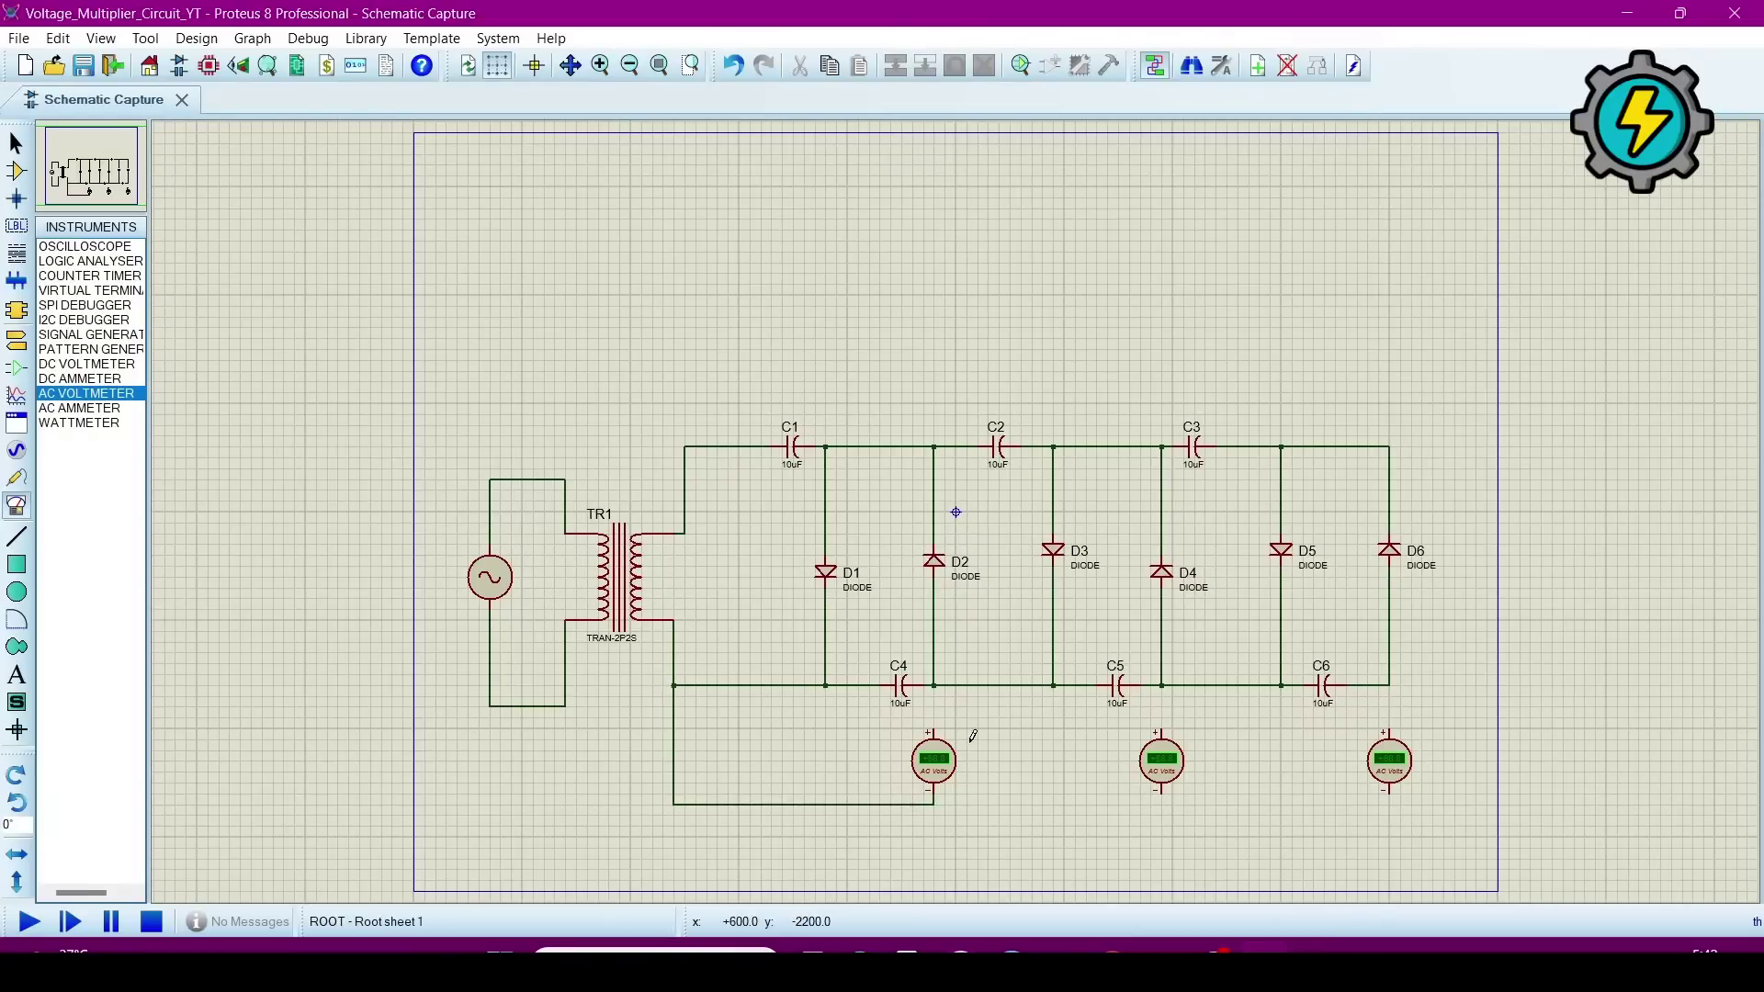
click(930, 732)
click(934, 685)
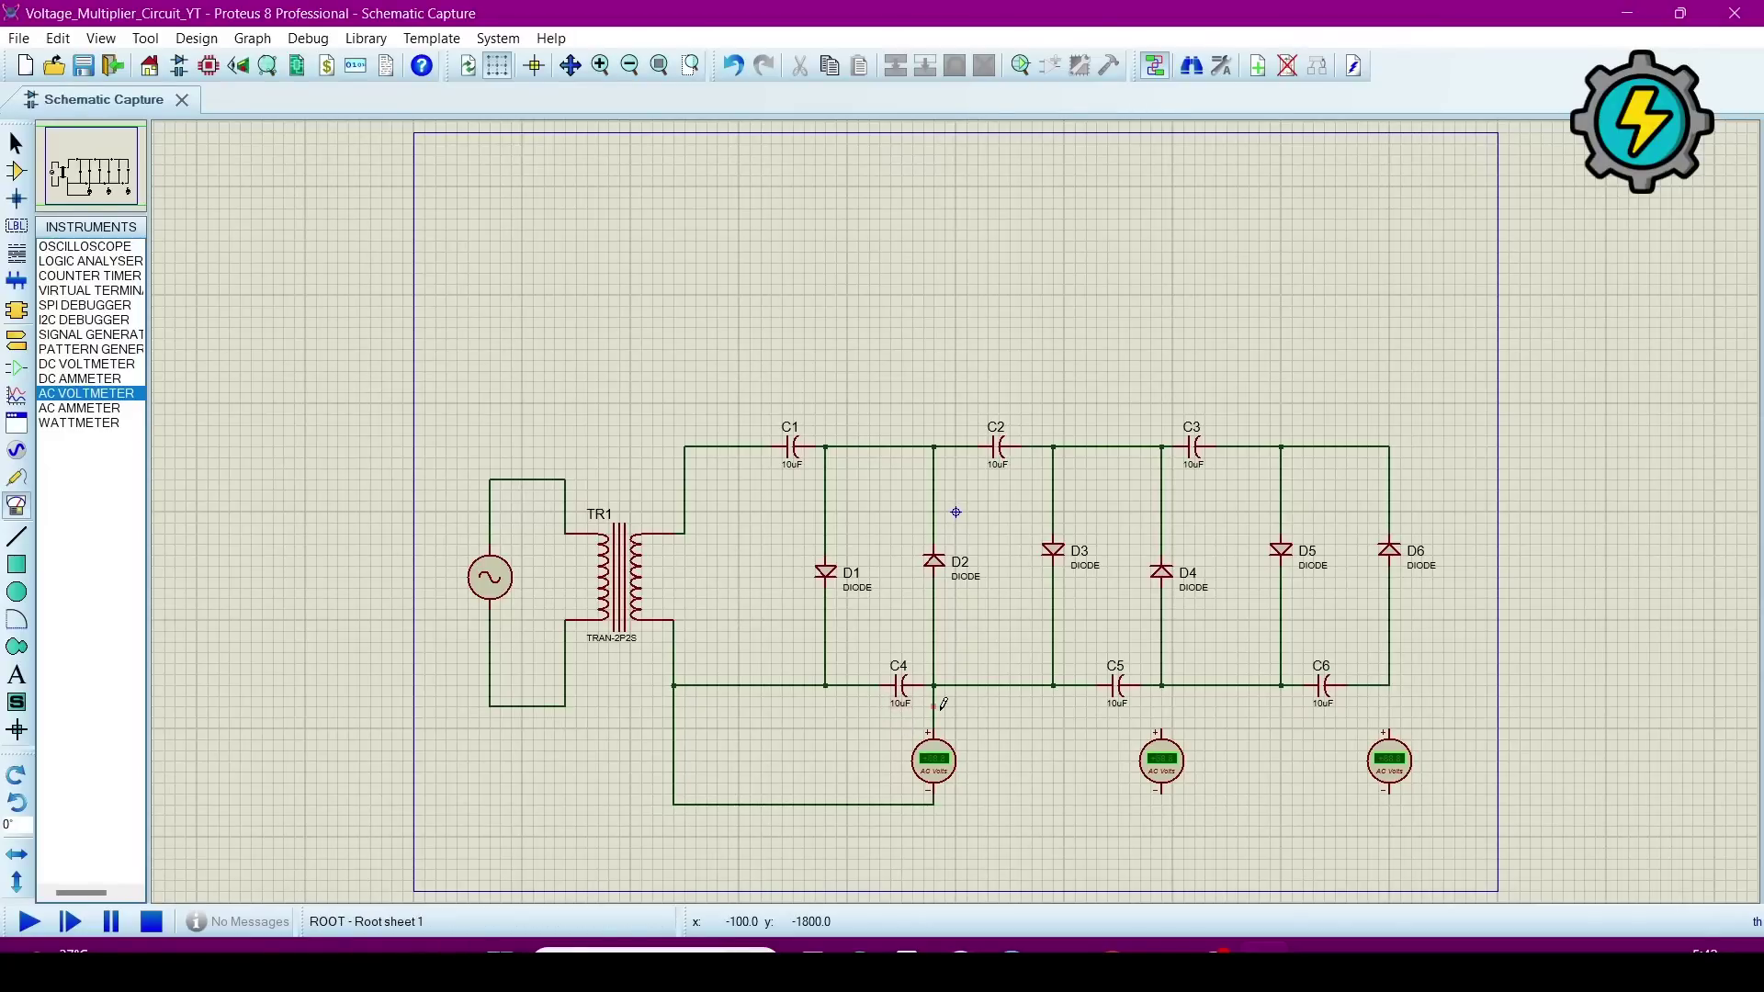
Step: Wire the second and third voltmeters' positive terminals to the nodes after C5 and C6, and their negatives to the common lower secondary line
click(1161, 730)
click(1162, 686)
click(1160, 790)
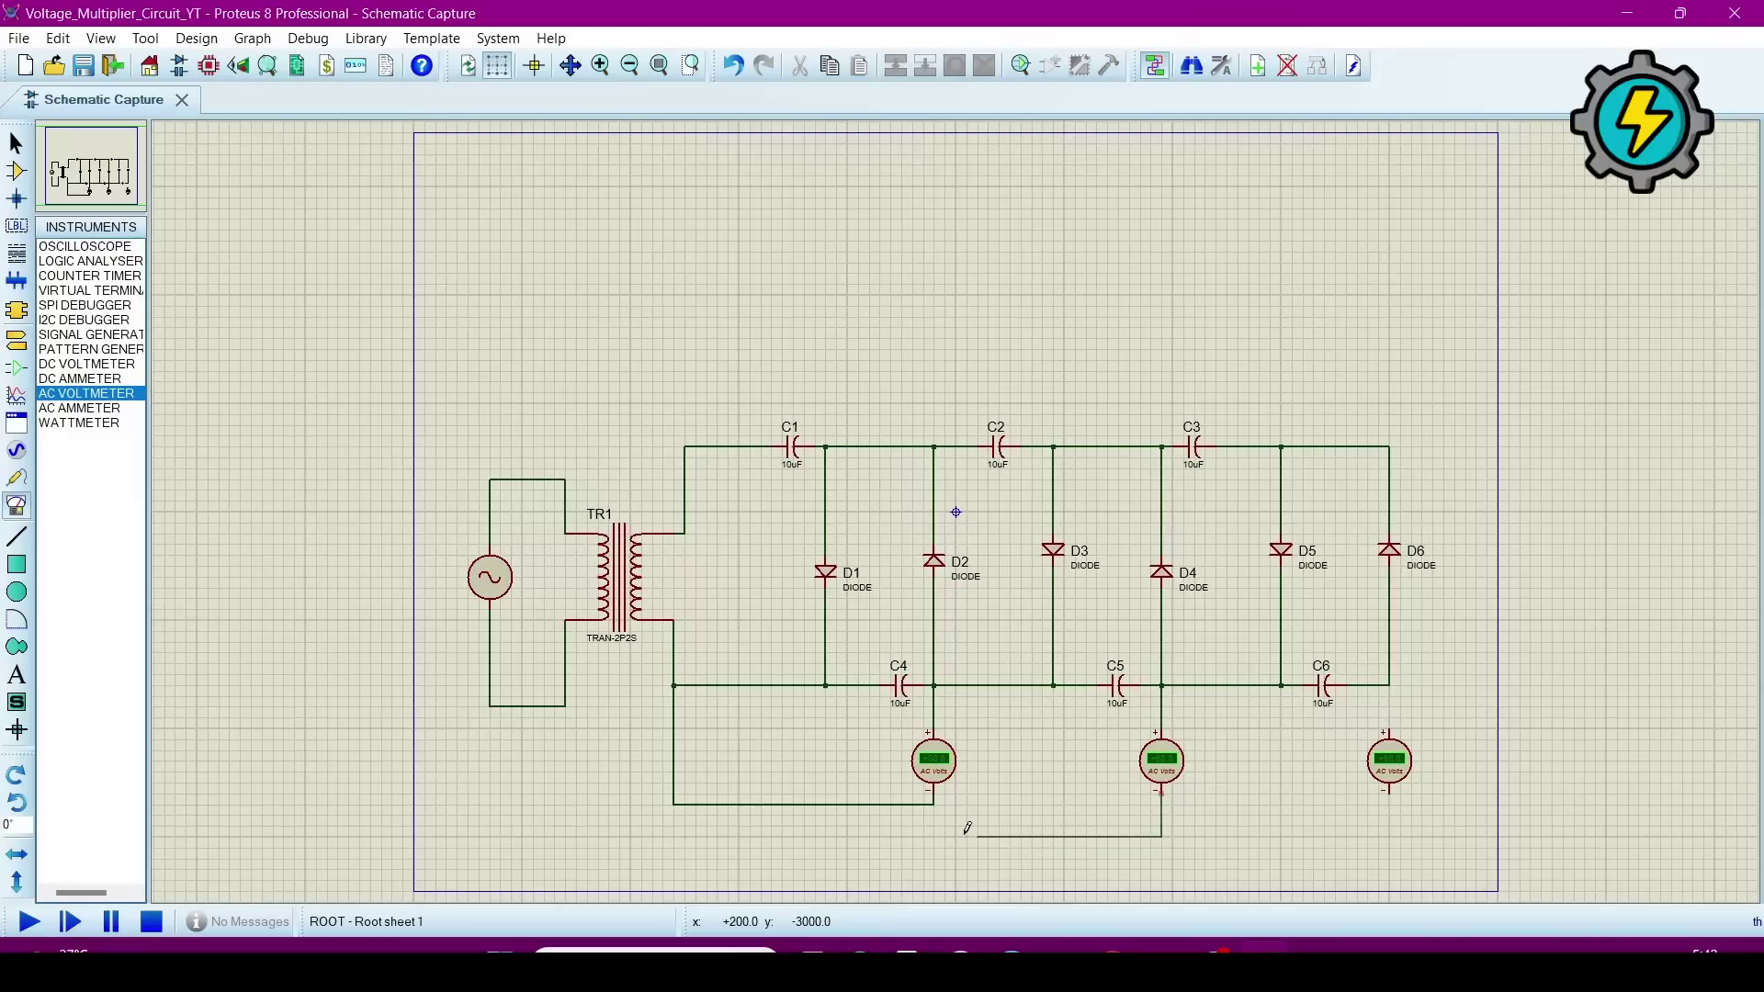
click(676, 813)
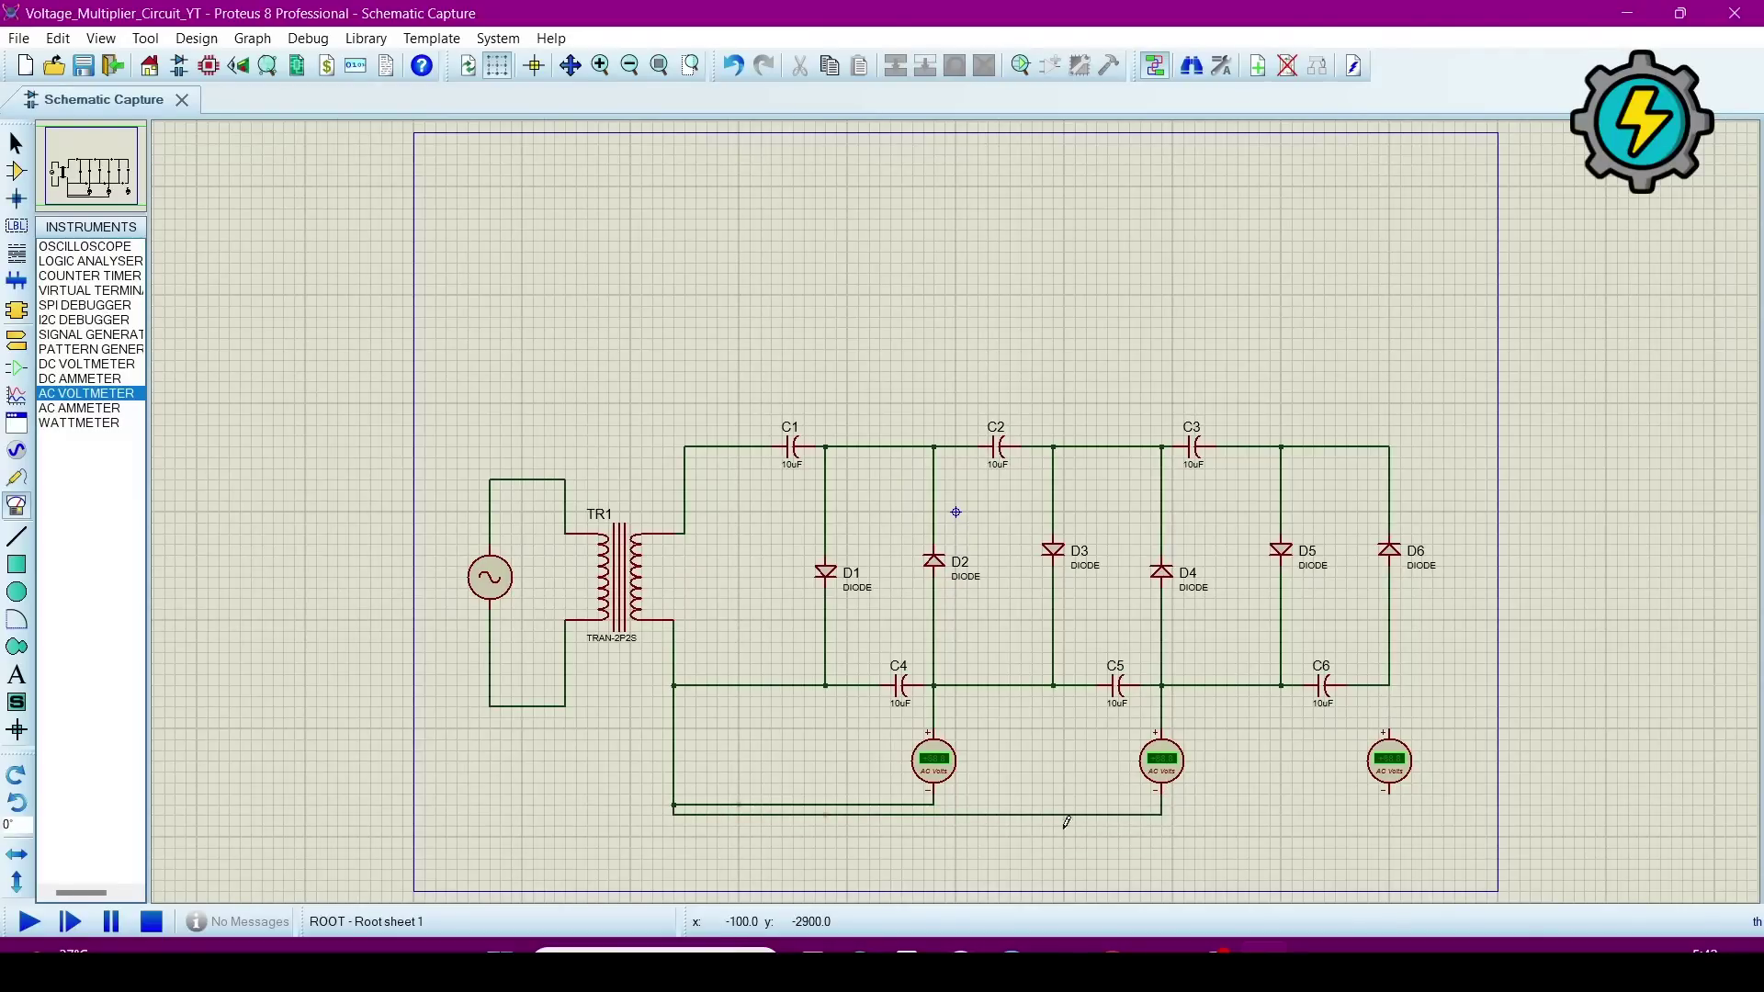
click(1383, 801)
click(676, 824)
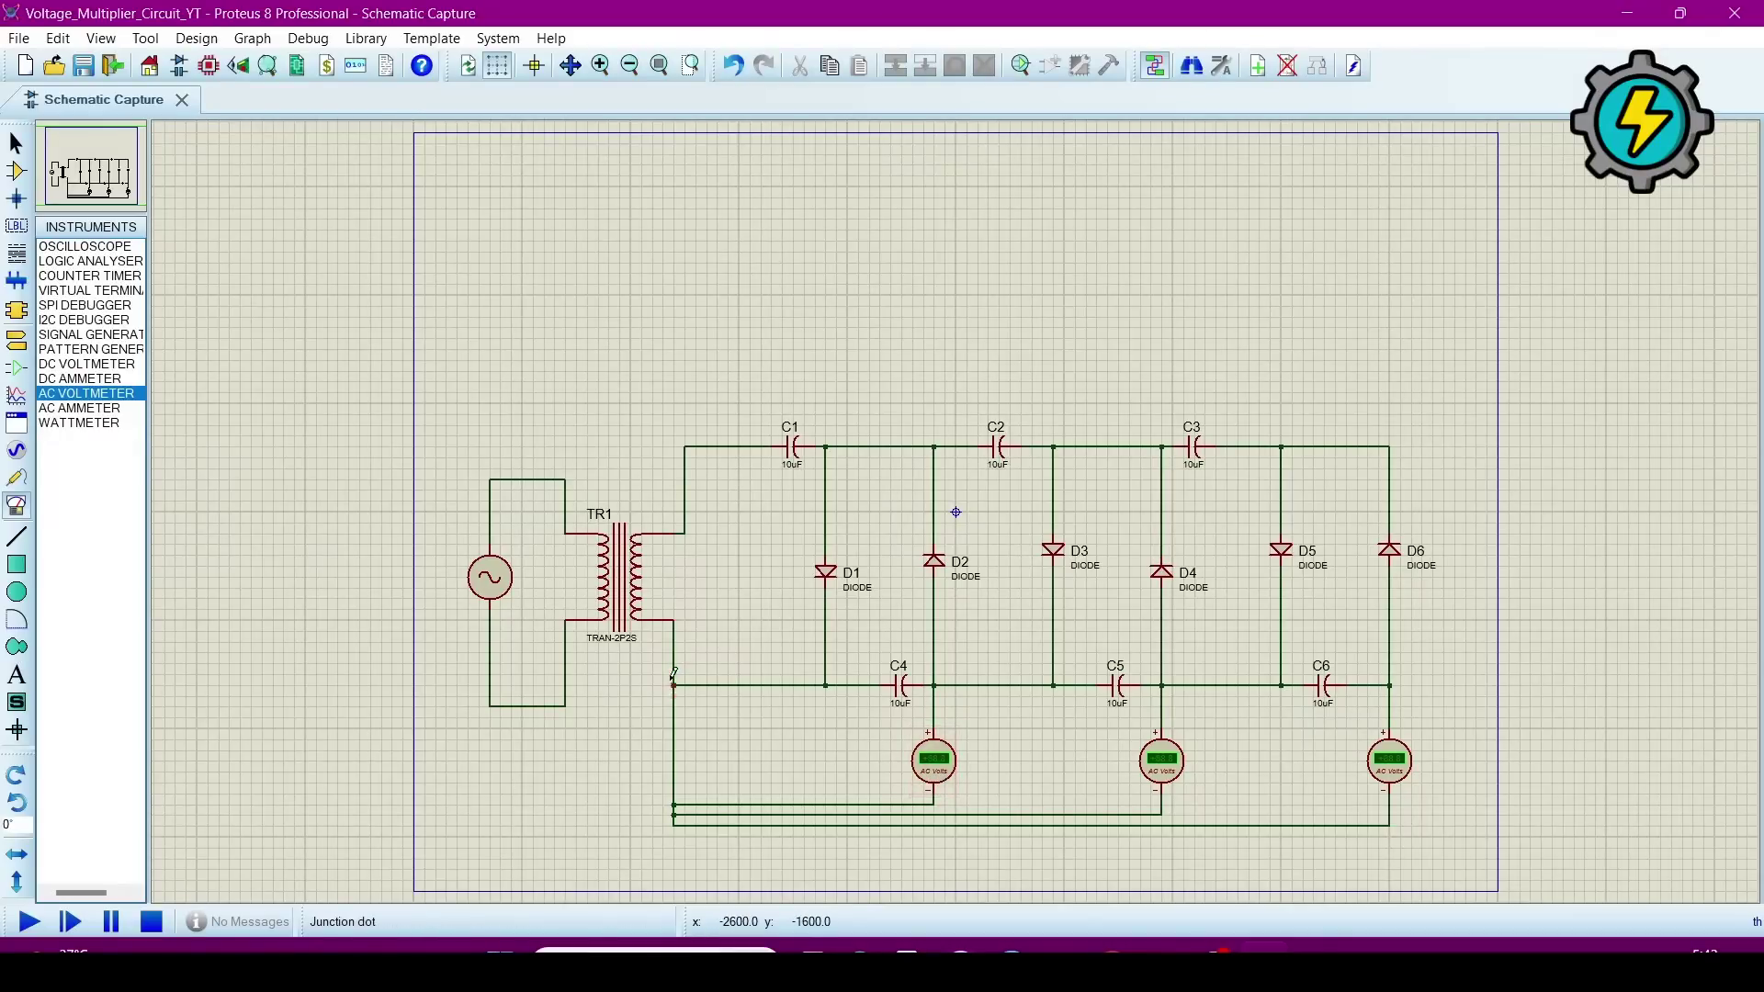
Step: Place a fourth AC voltmeter beside TR1 and wire it across the transformer's secondary winding
click(707, 577)
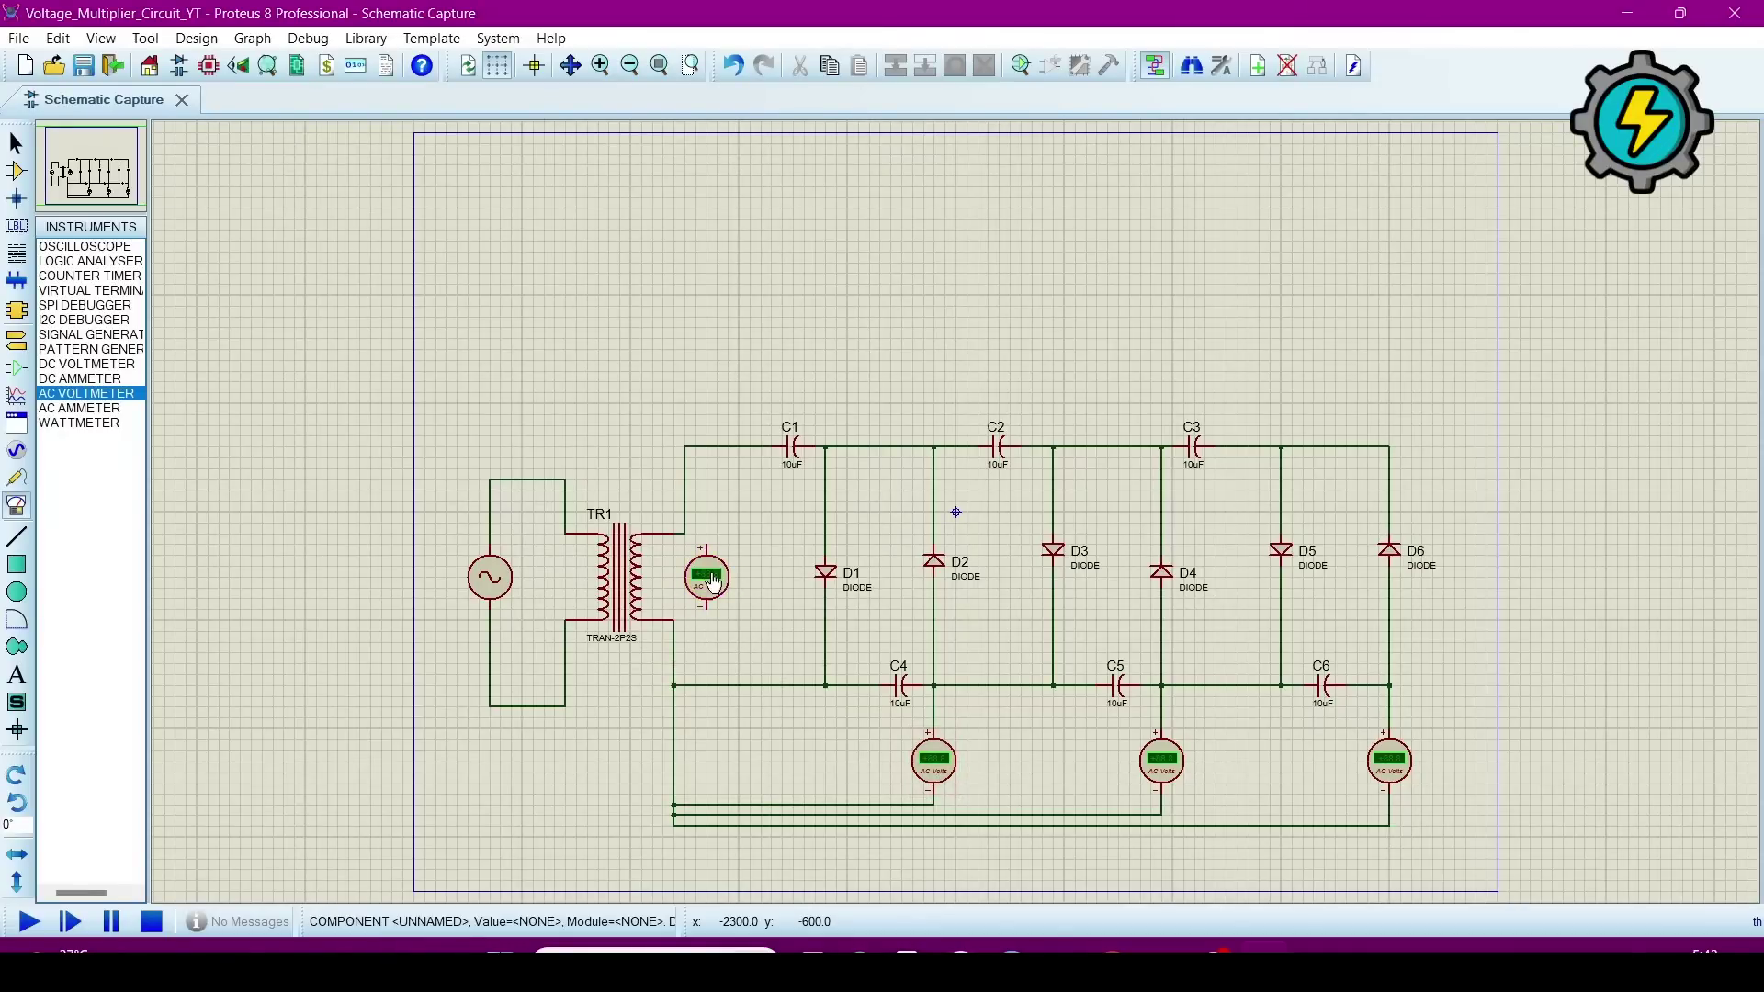
click(708, 544)
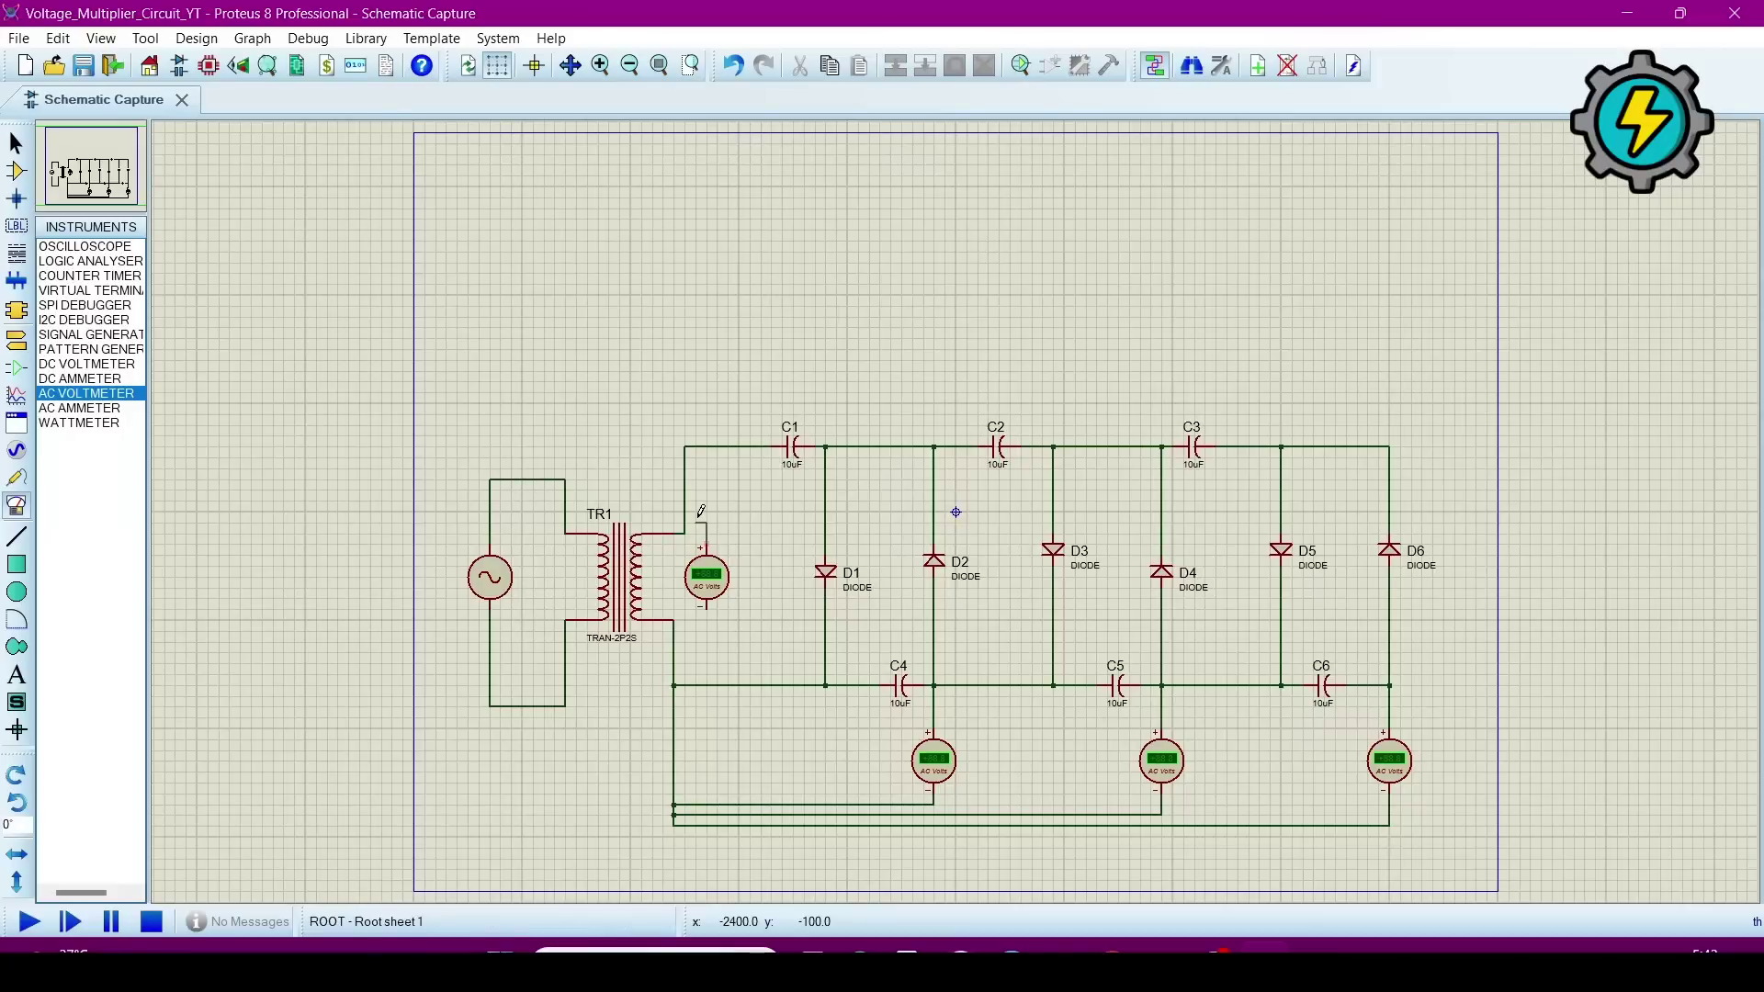
click(685, 500)
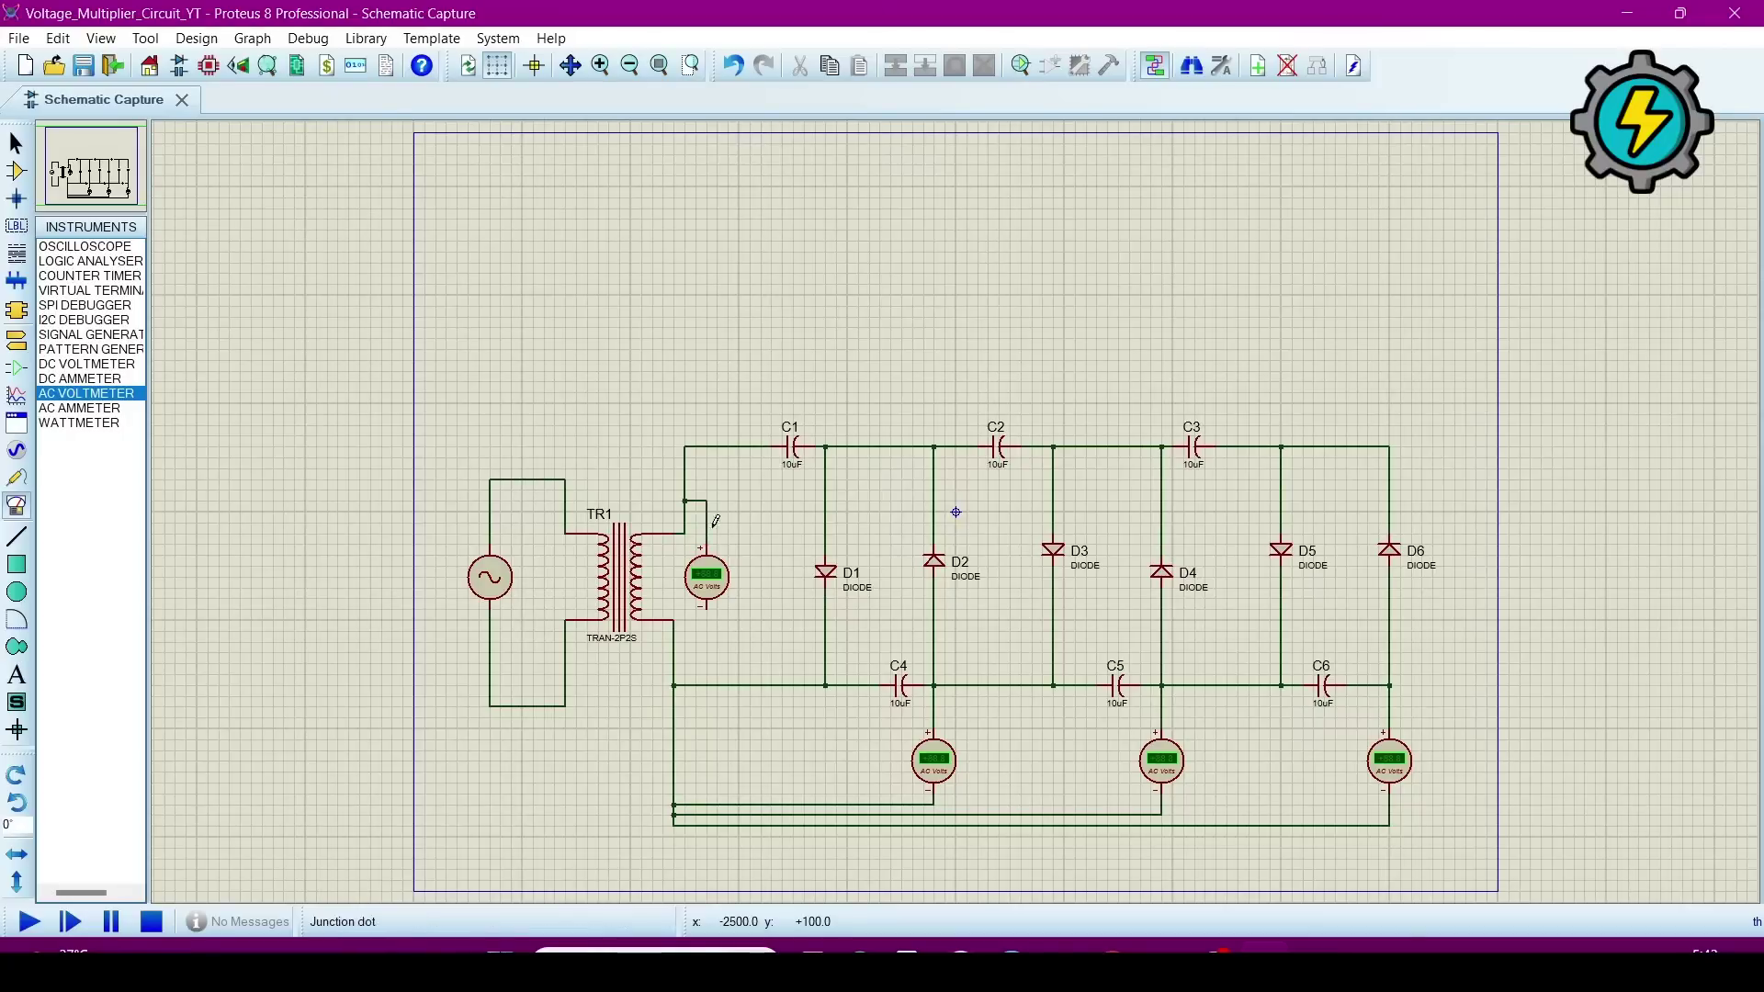
click(706, 607)
click(677, 631)
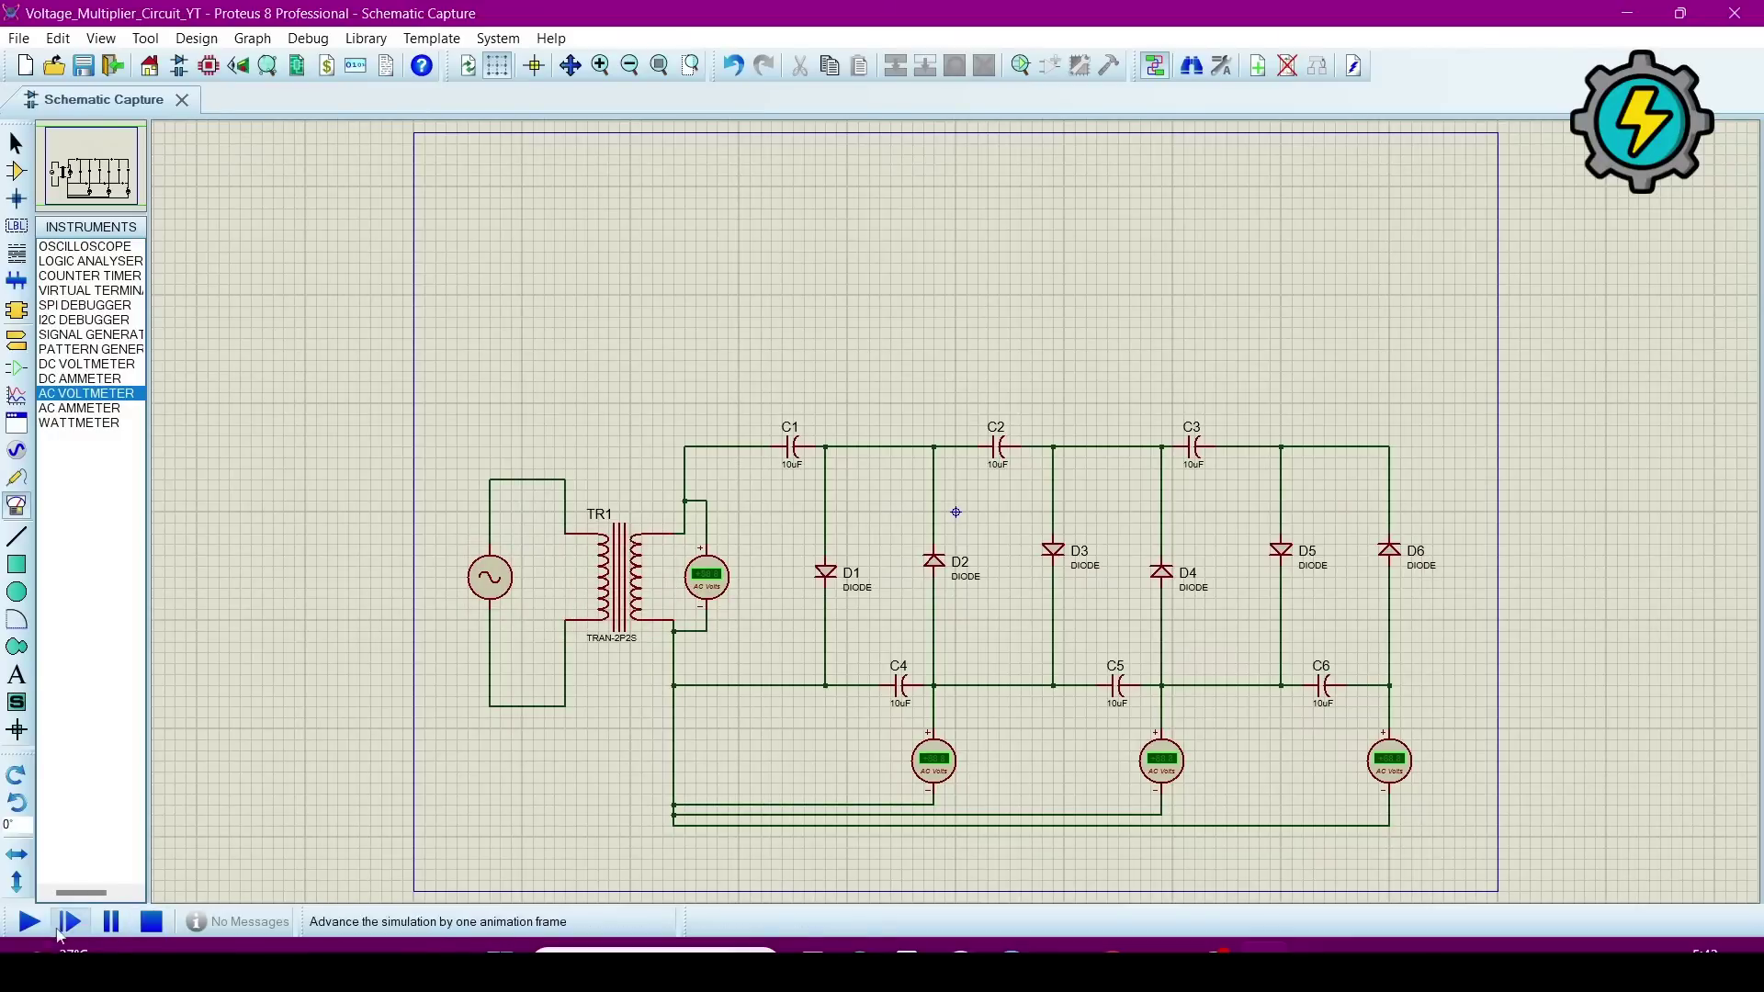
Step: Run the simulation to read the four voltmeters, and stop it
click(29, 922)
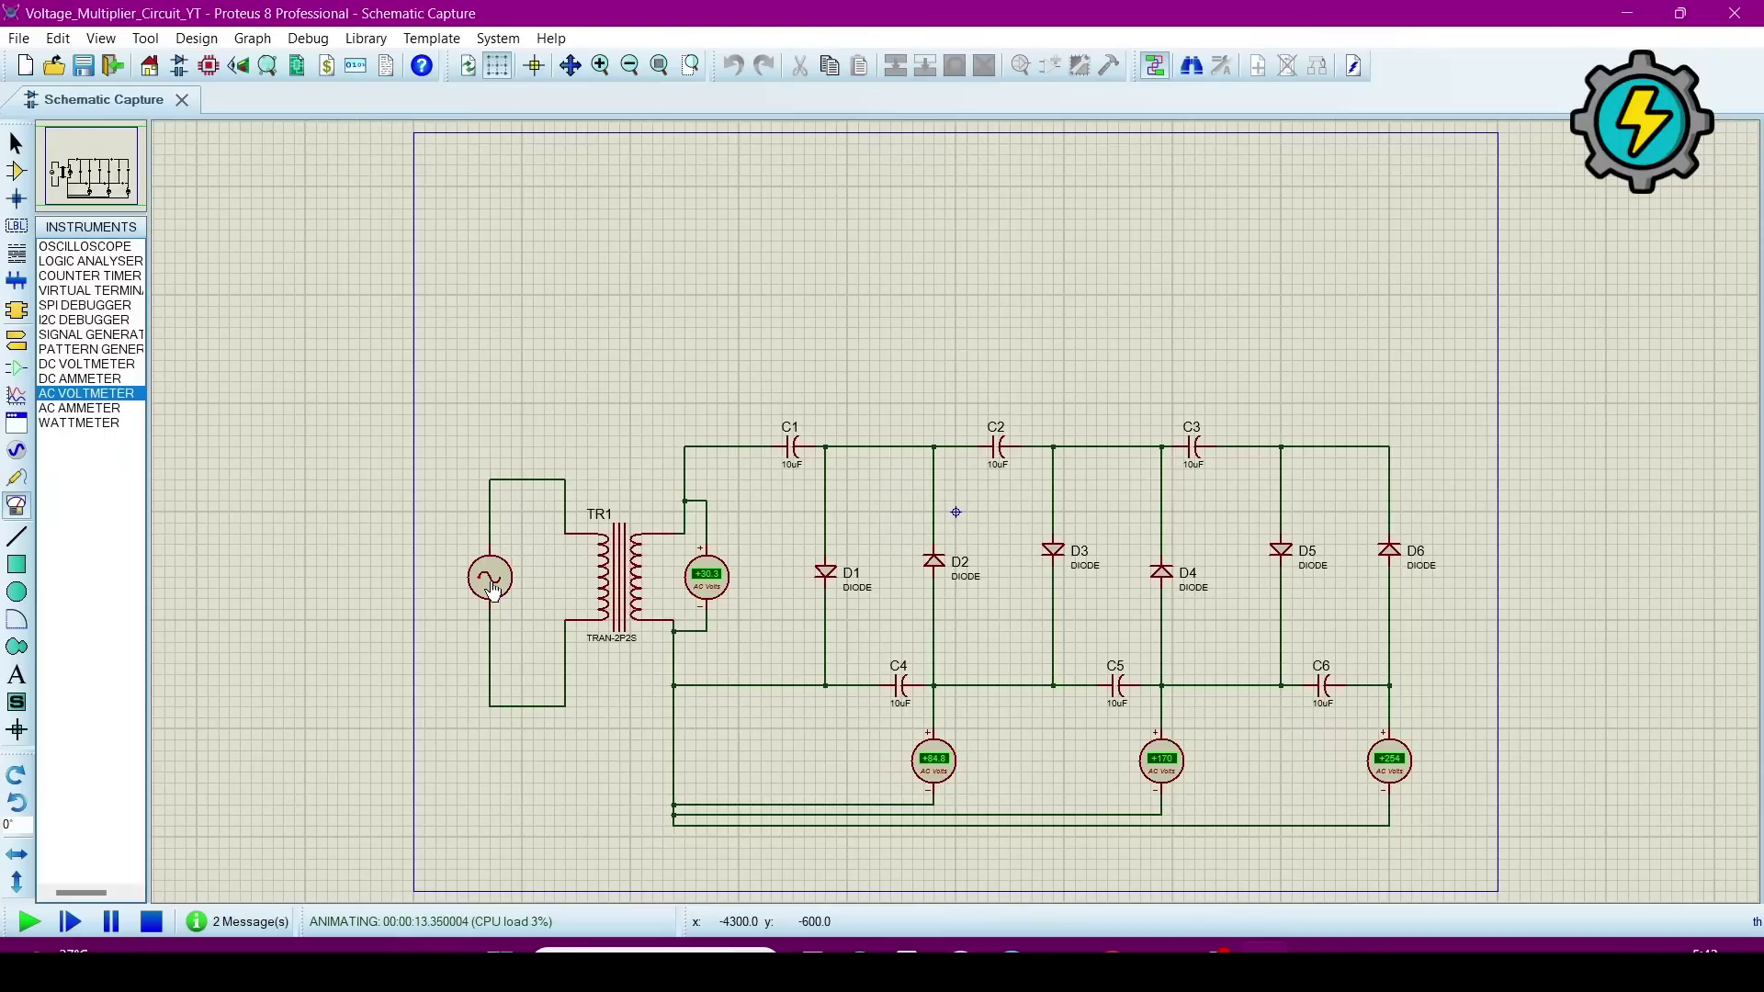
click(151, 923)
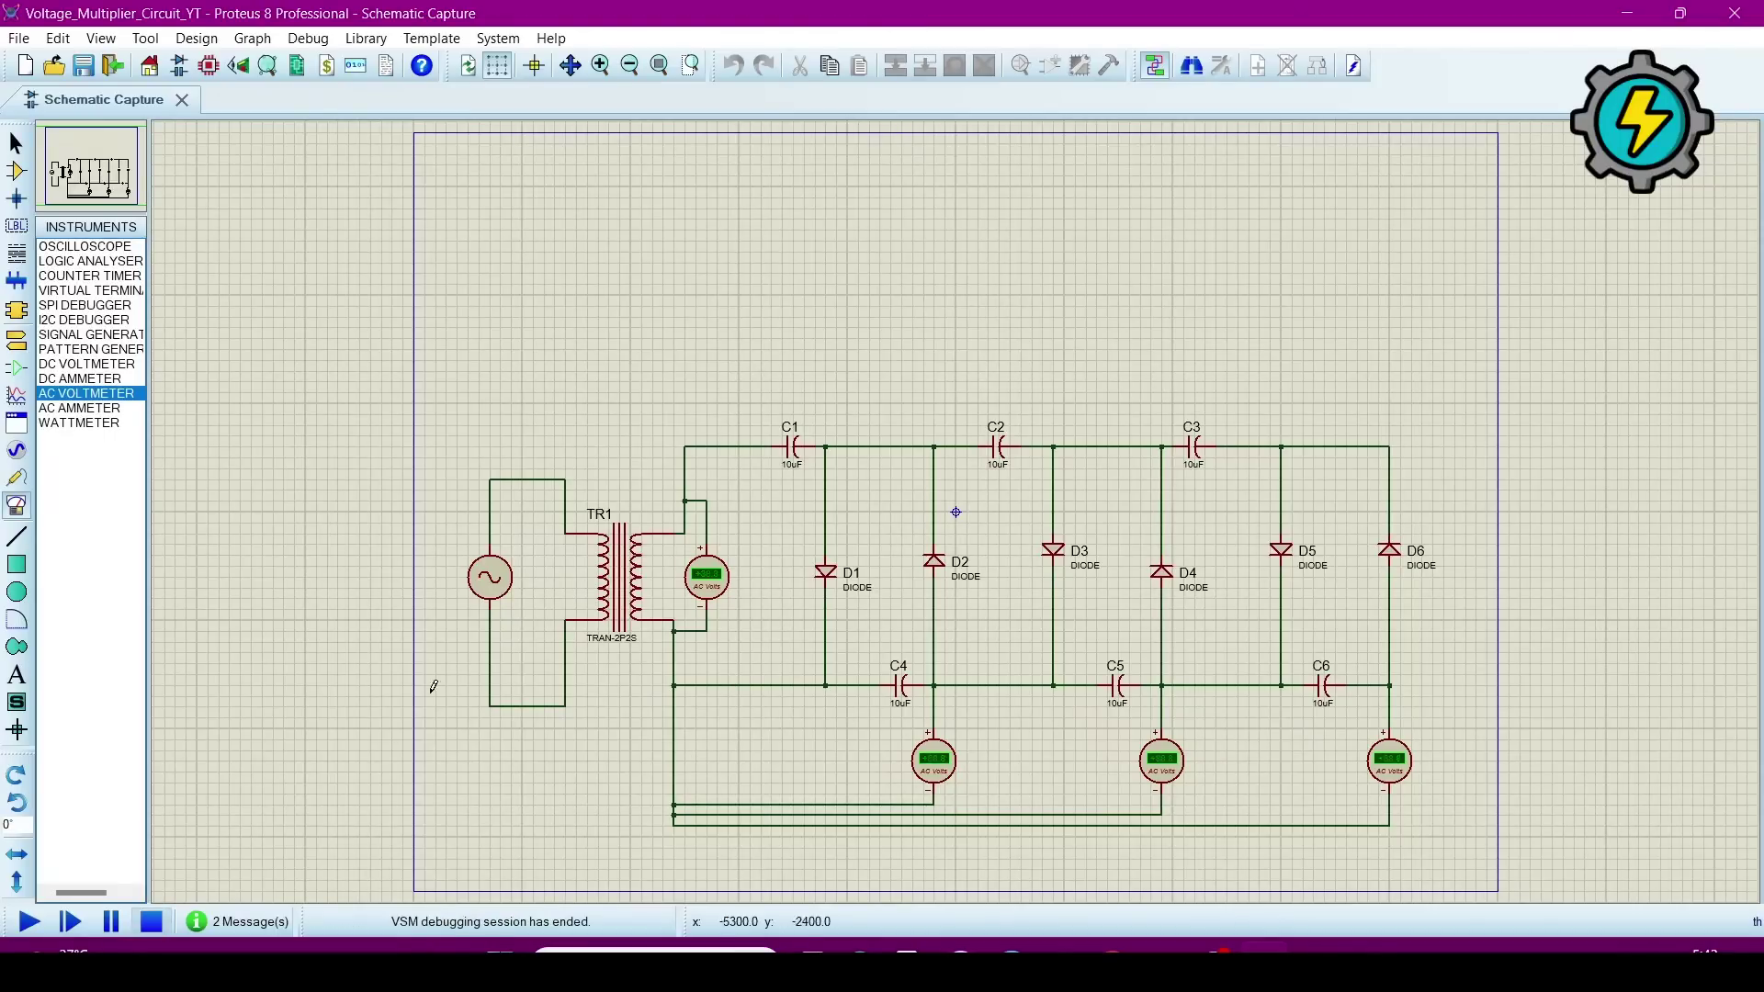
Step: Set the alternator's amplitude to 311V and its frequency to 50Hz
double_click(488, 577)
click(751, 398)
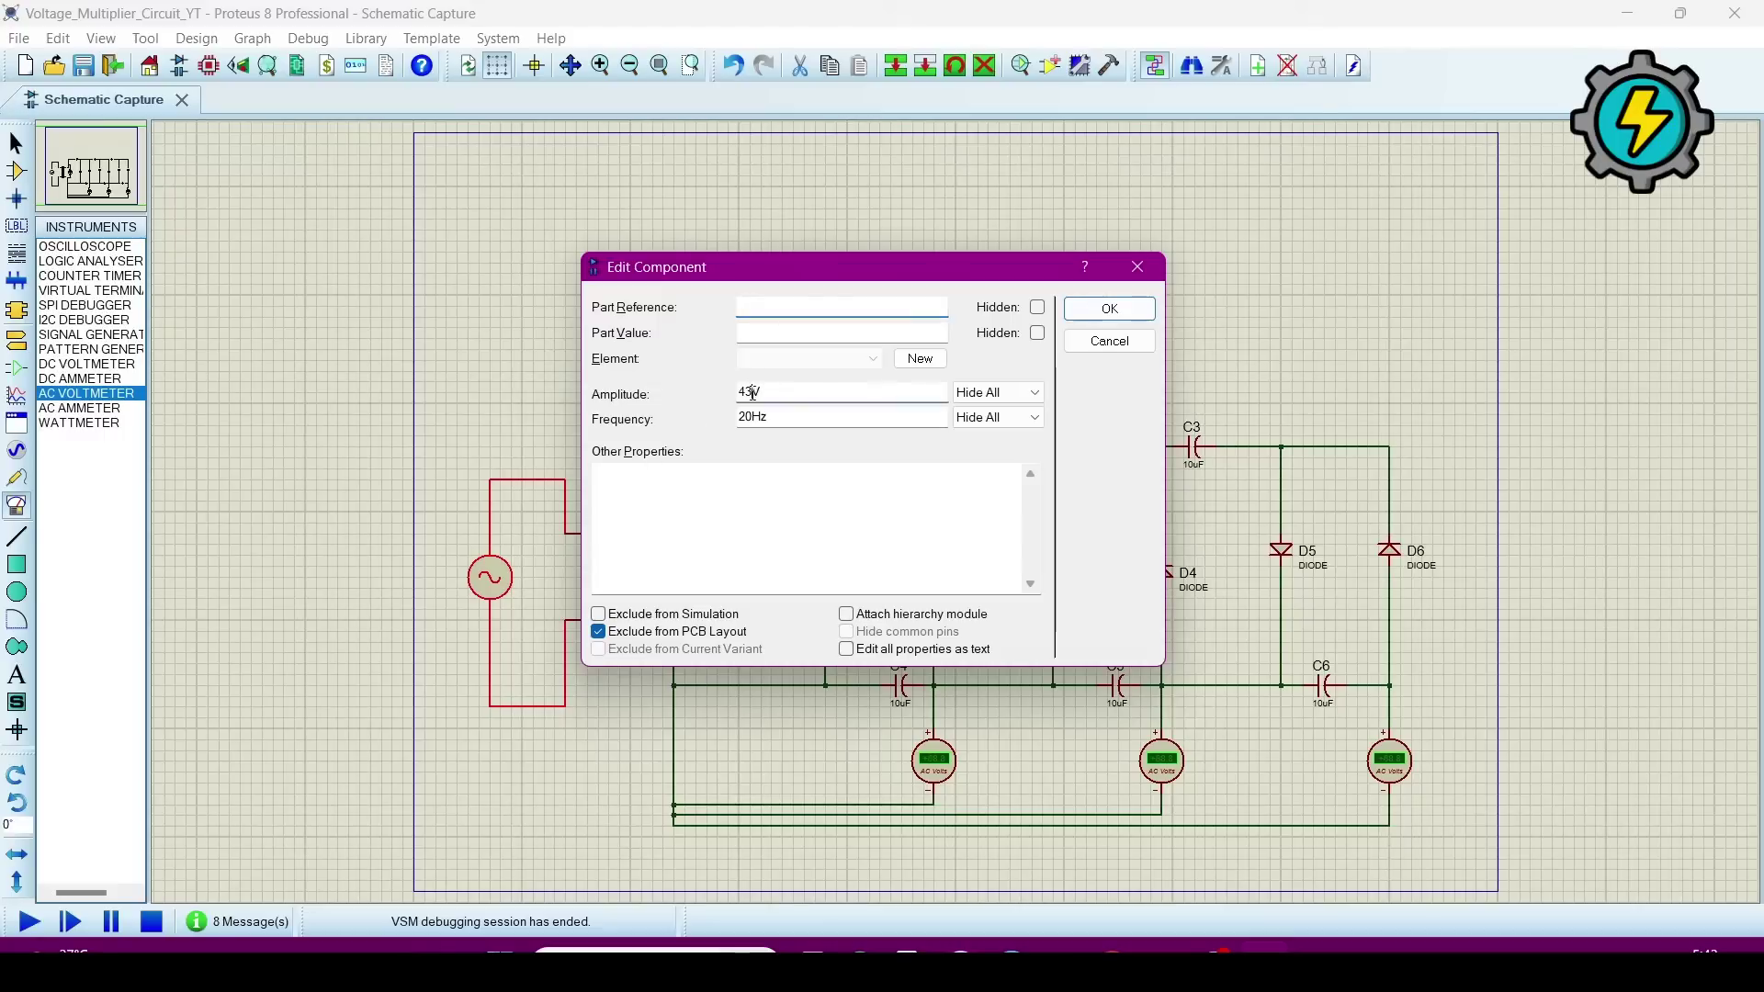
text(3)
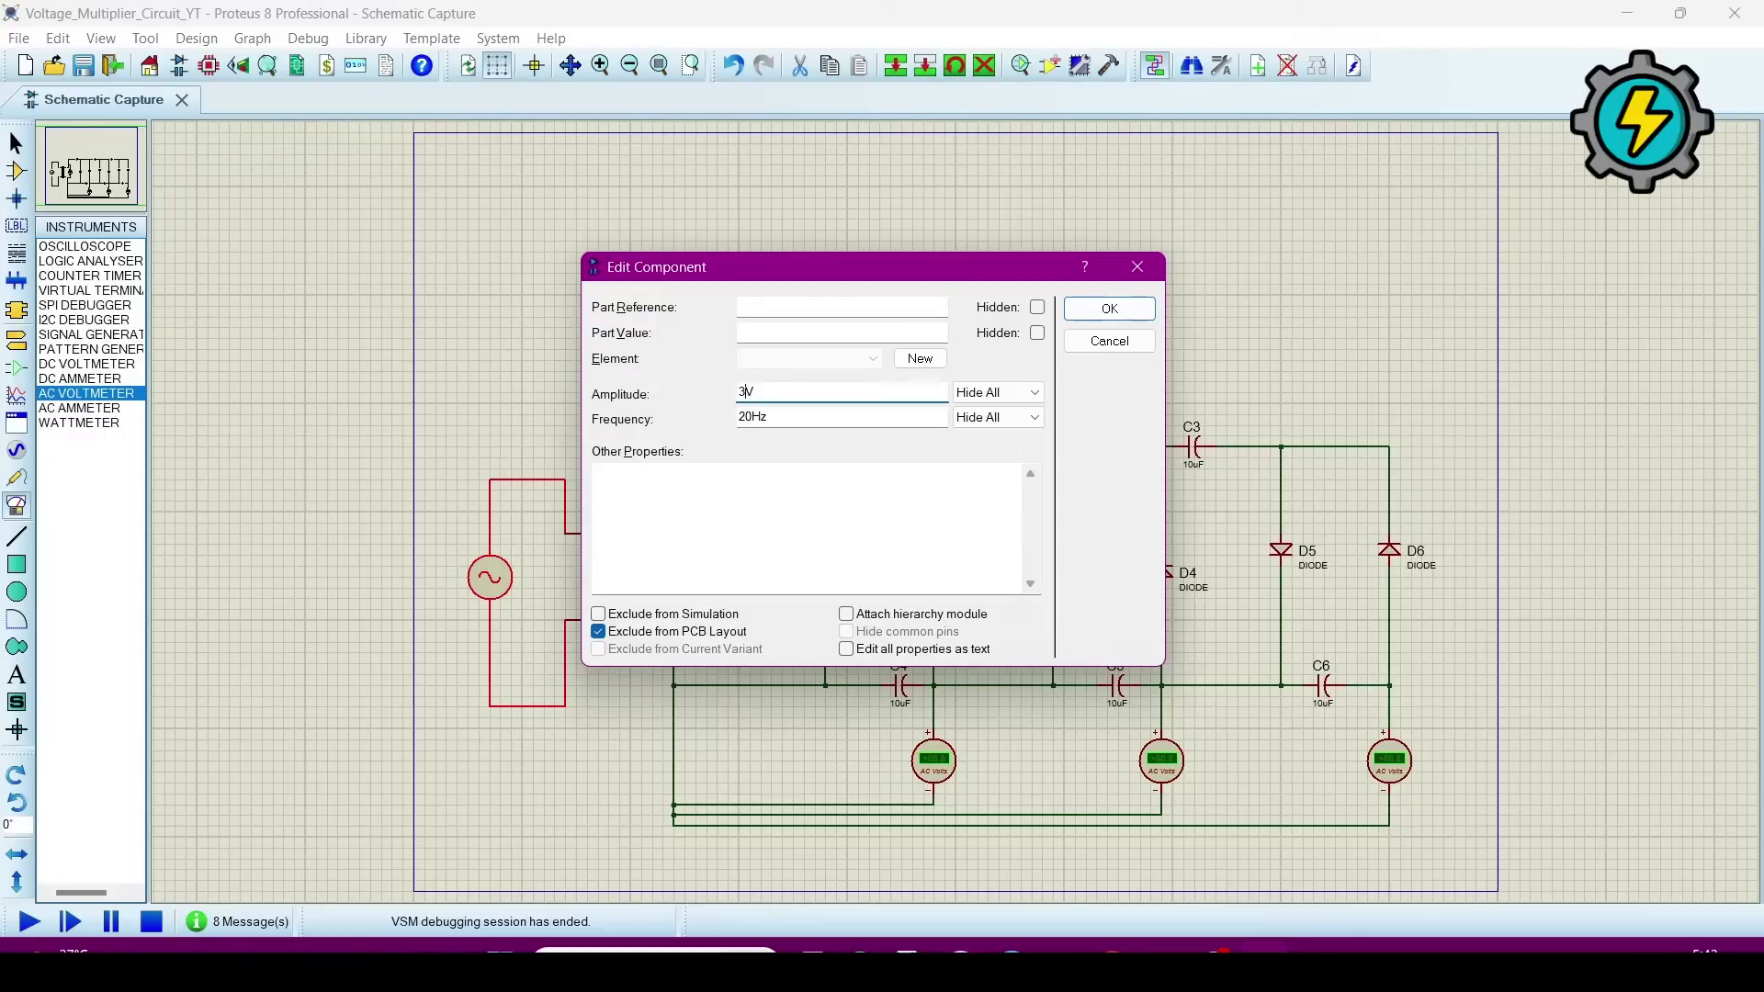
click(745, 419)
key(BackSpace)
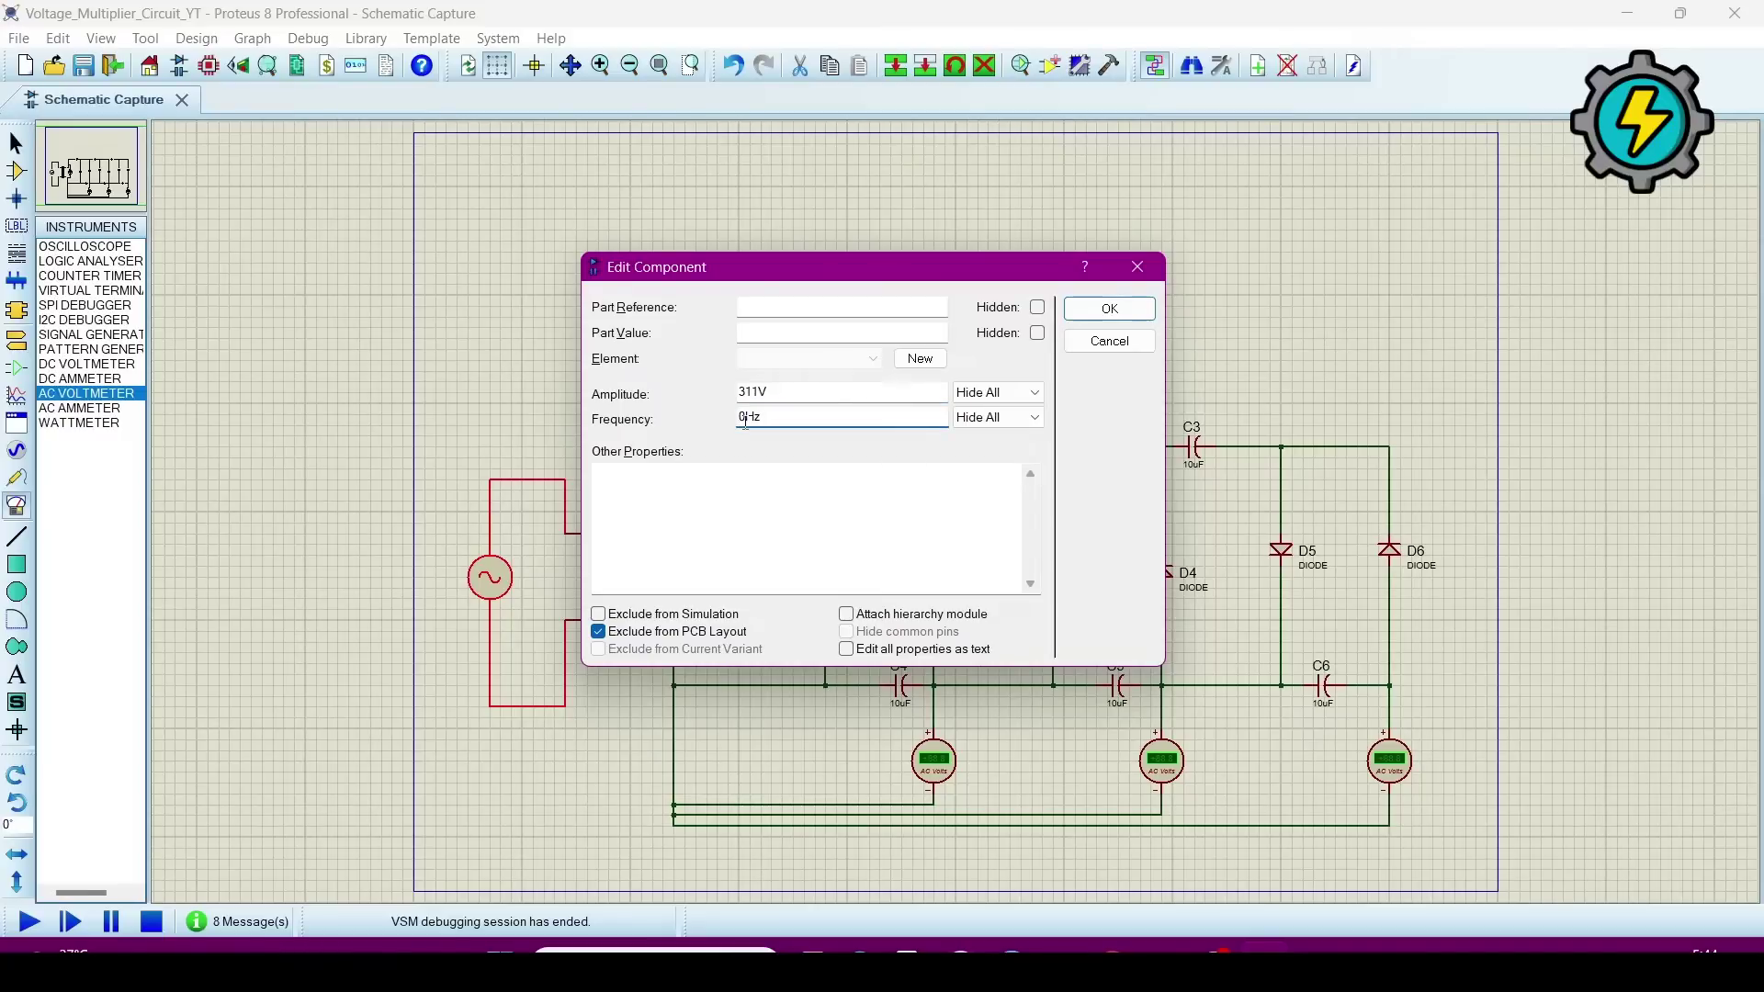
text(5)
click(1082, 312)
Step: Run the simulation, view the simulation log, and return to the schematic
click(29, 922)
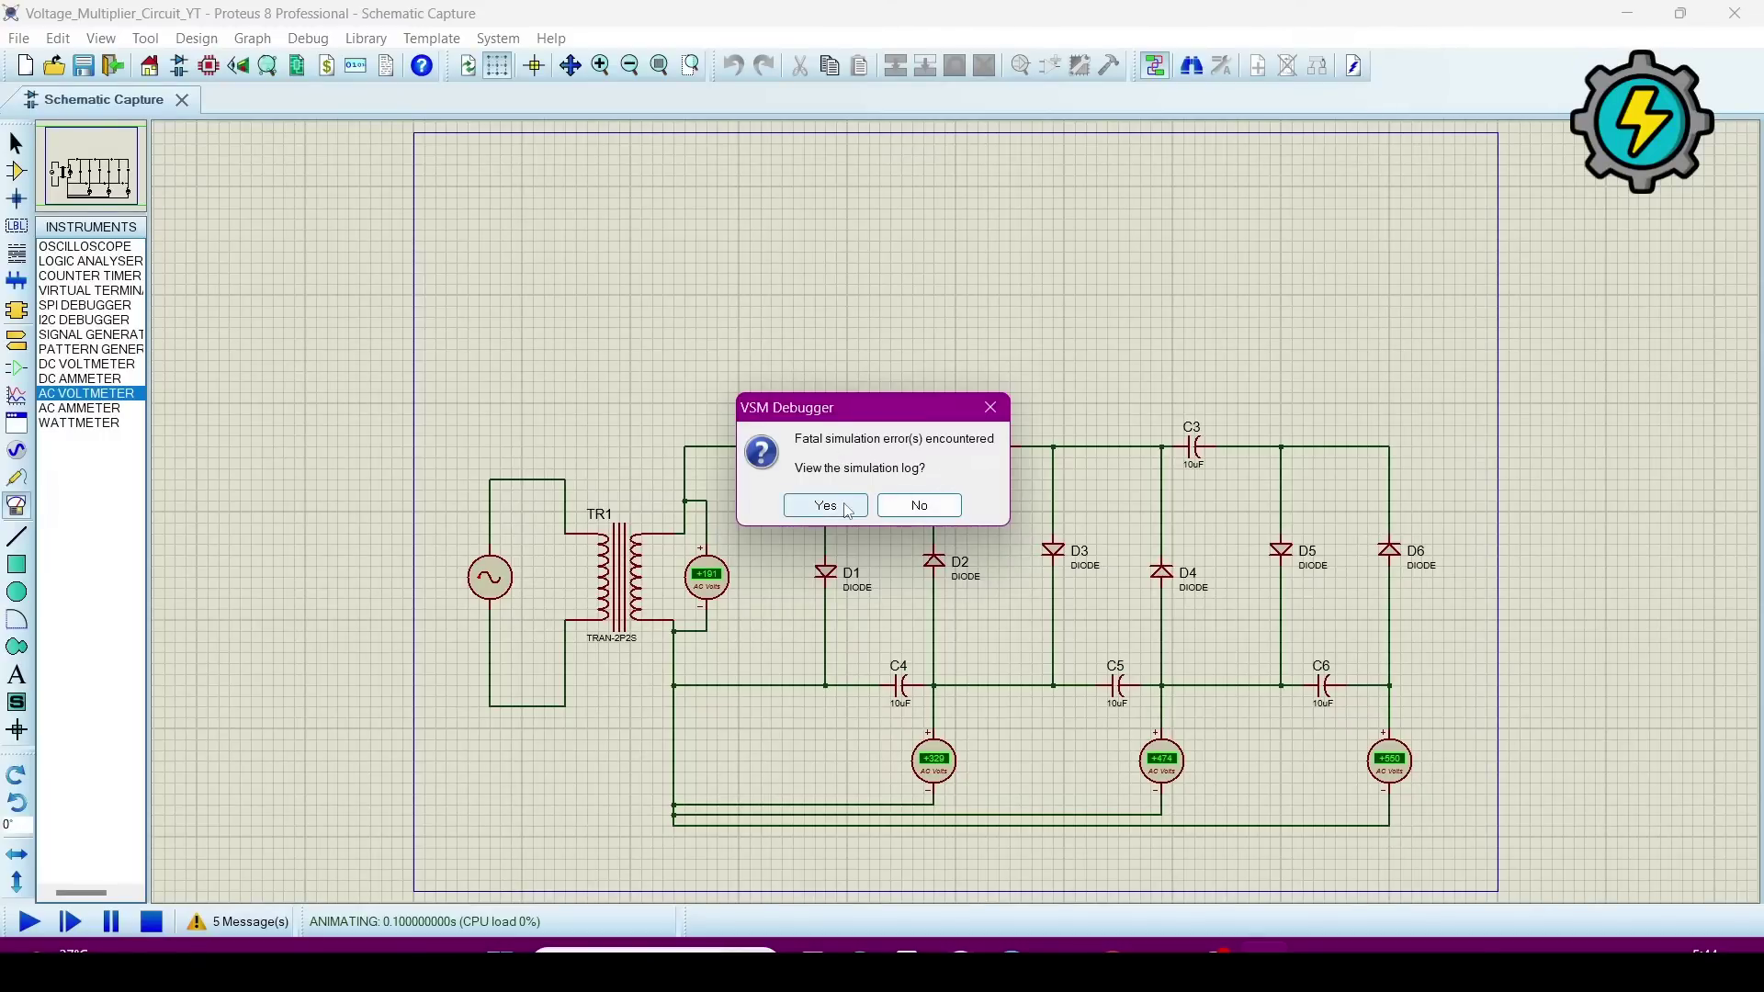
click(811, 512)
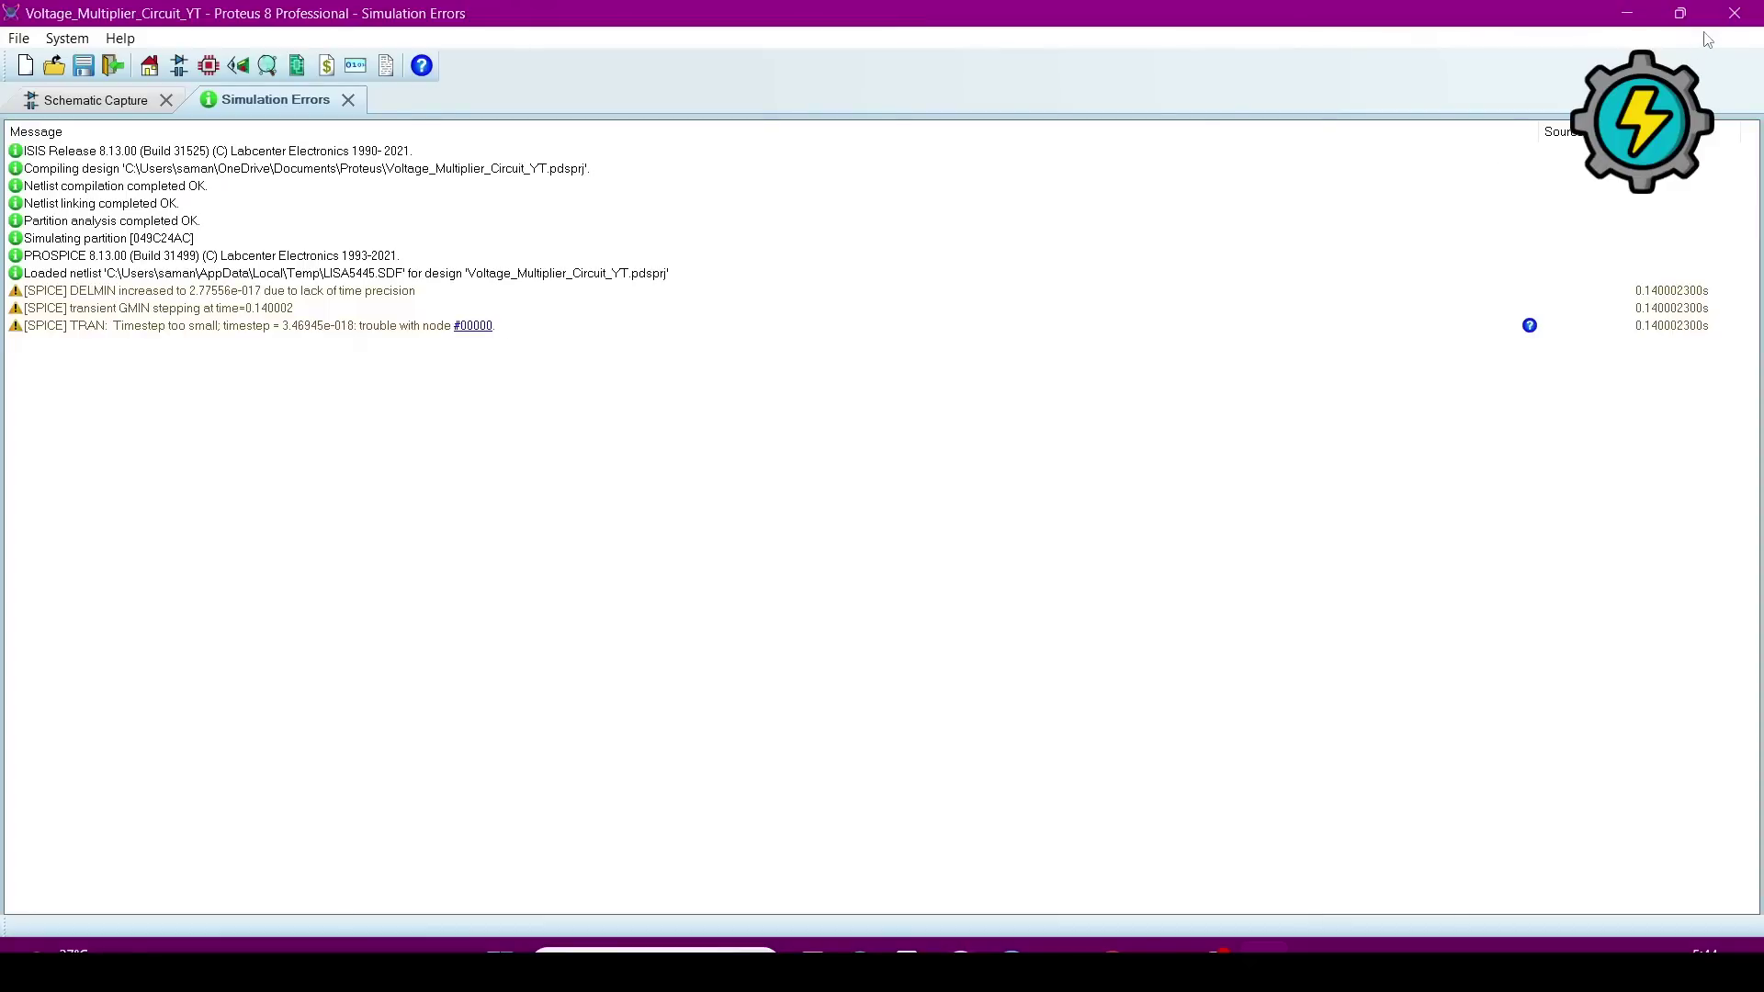
click(59, 98)
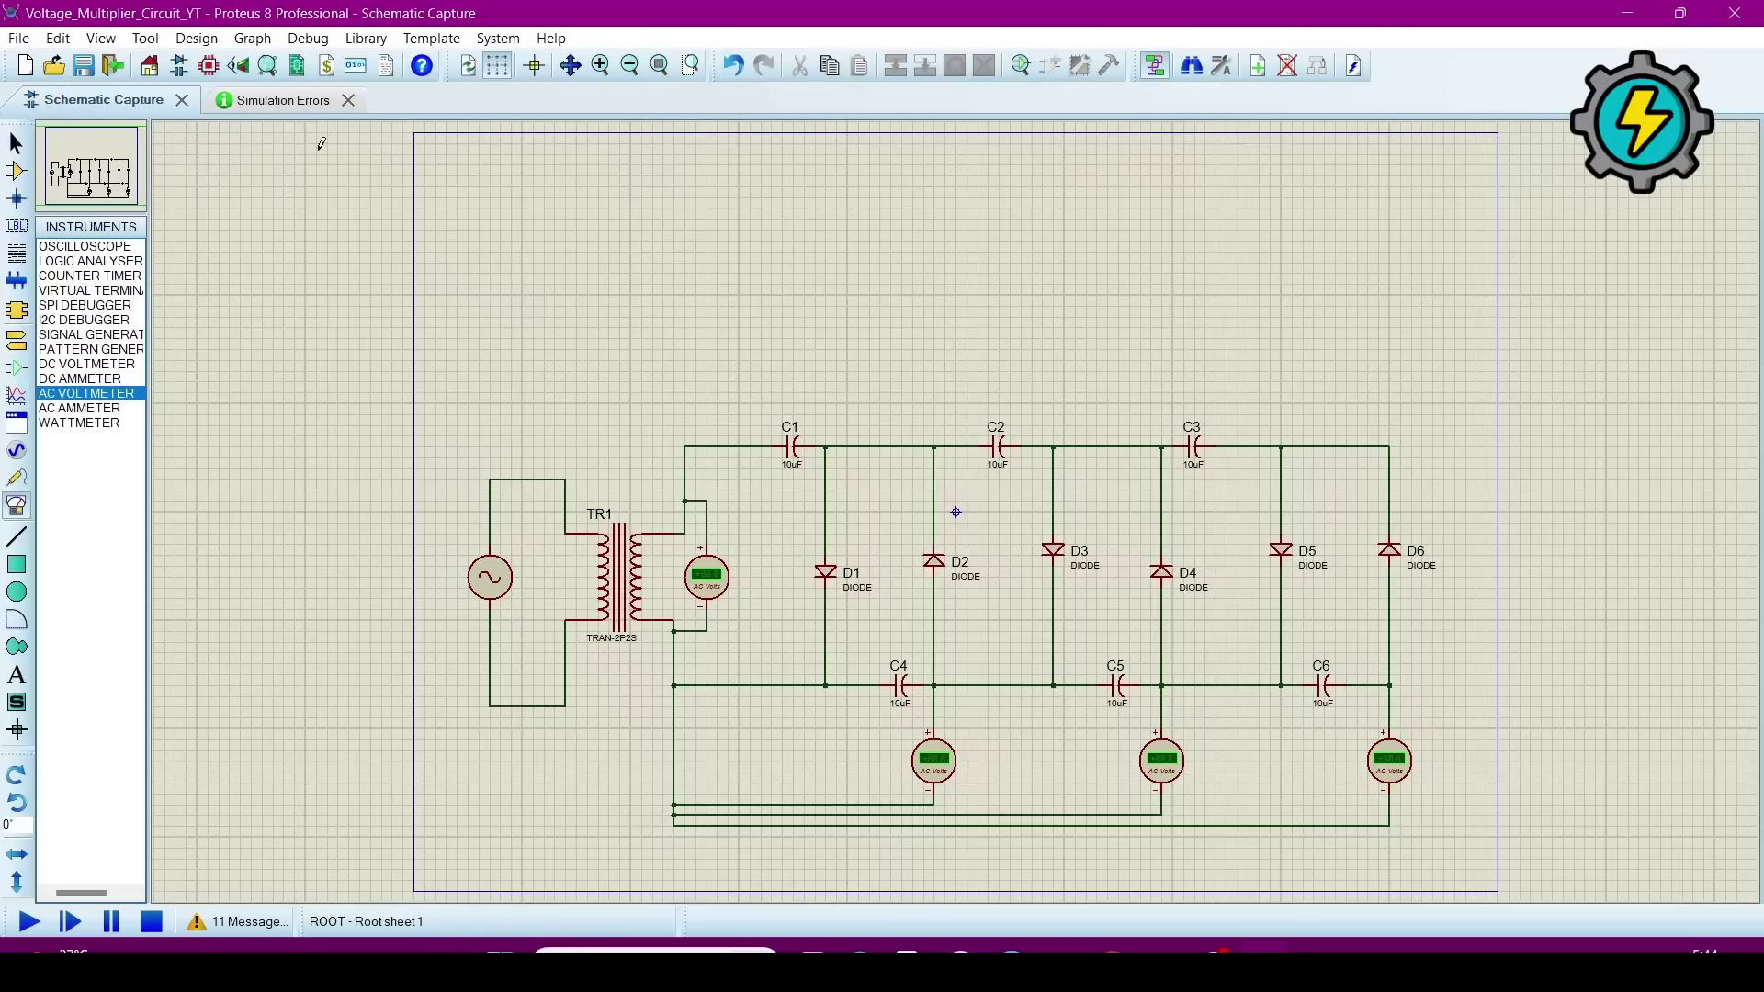
Step: Set the alternator's frequency to 20Hz, enter a lower amplitude, and run the simulation
double_click(489, 588)
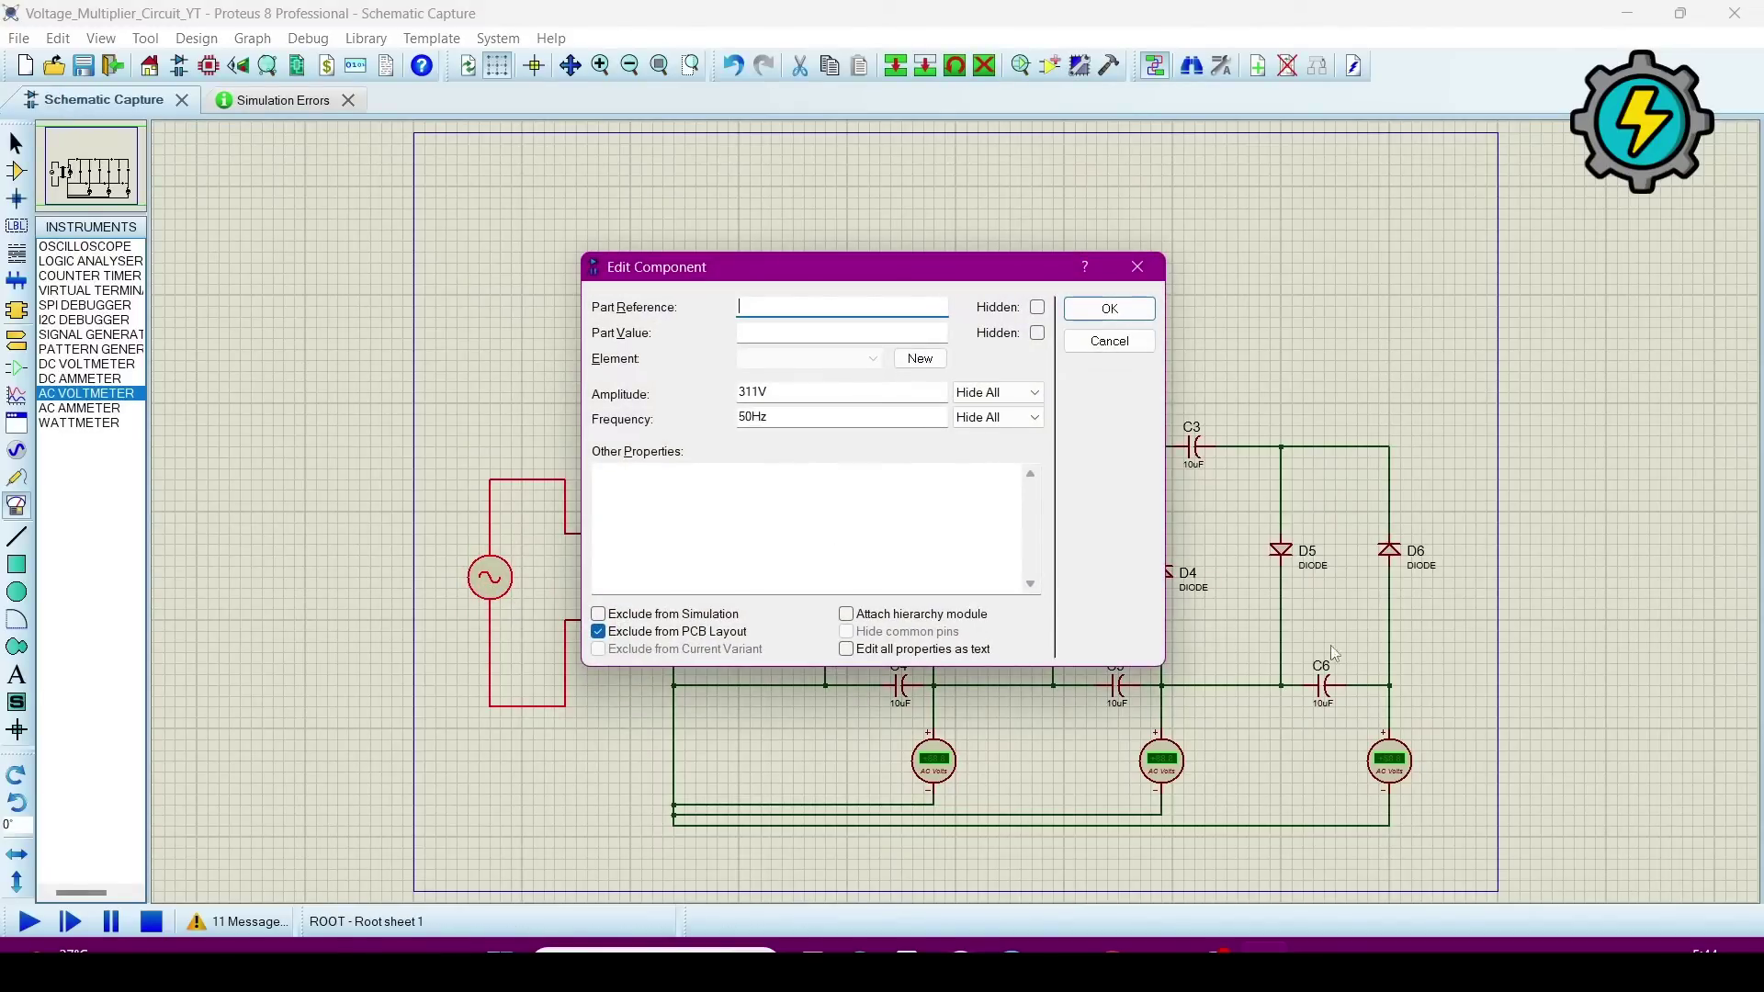
click(753, 420)
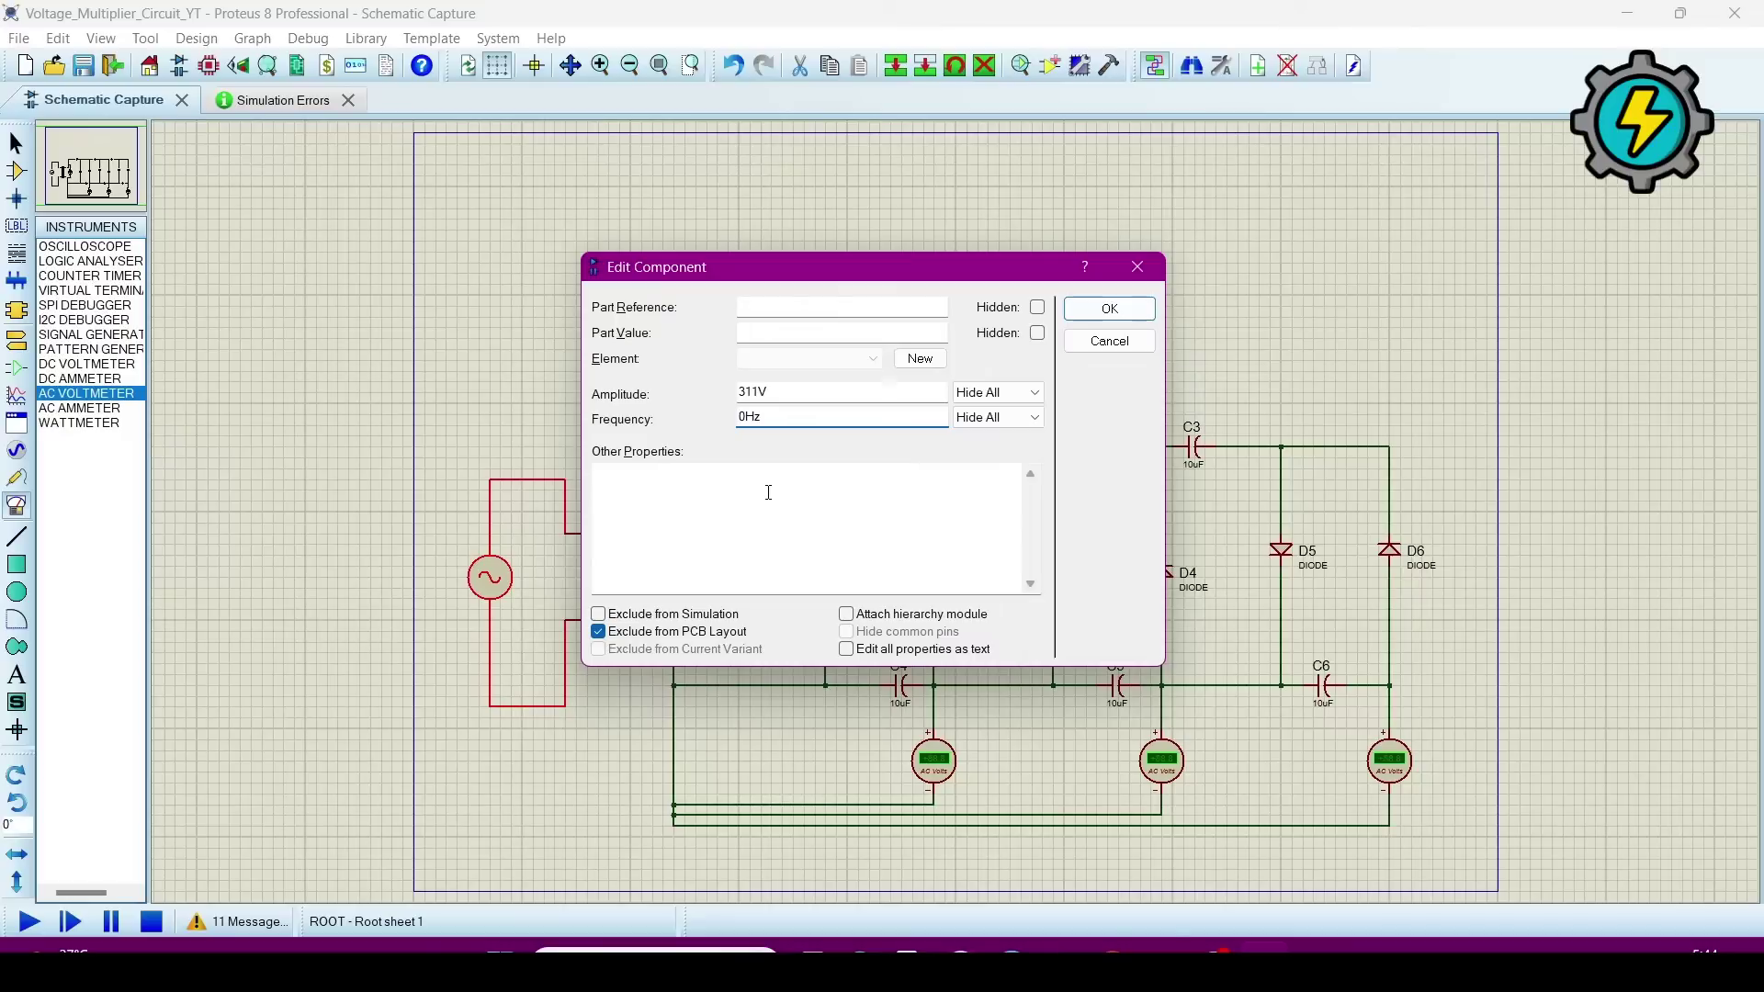
click(761, 393)
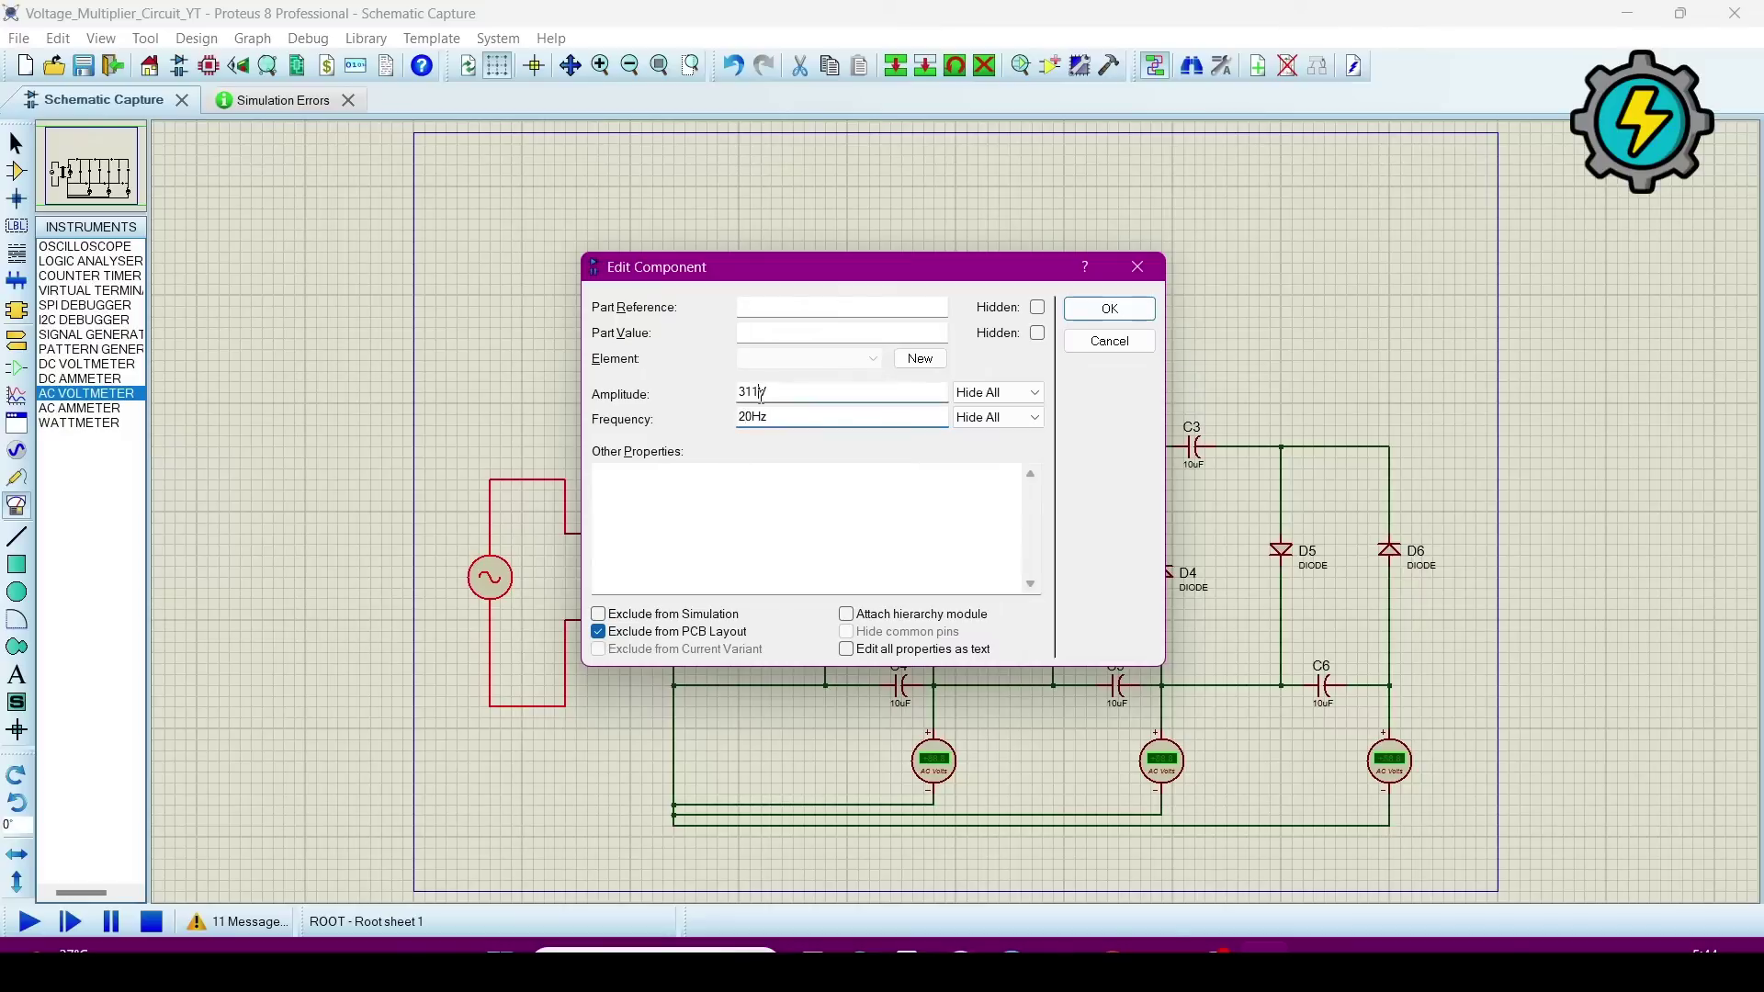
key(BackSpace)
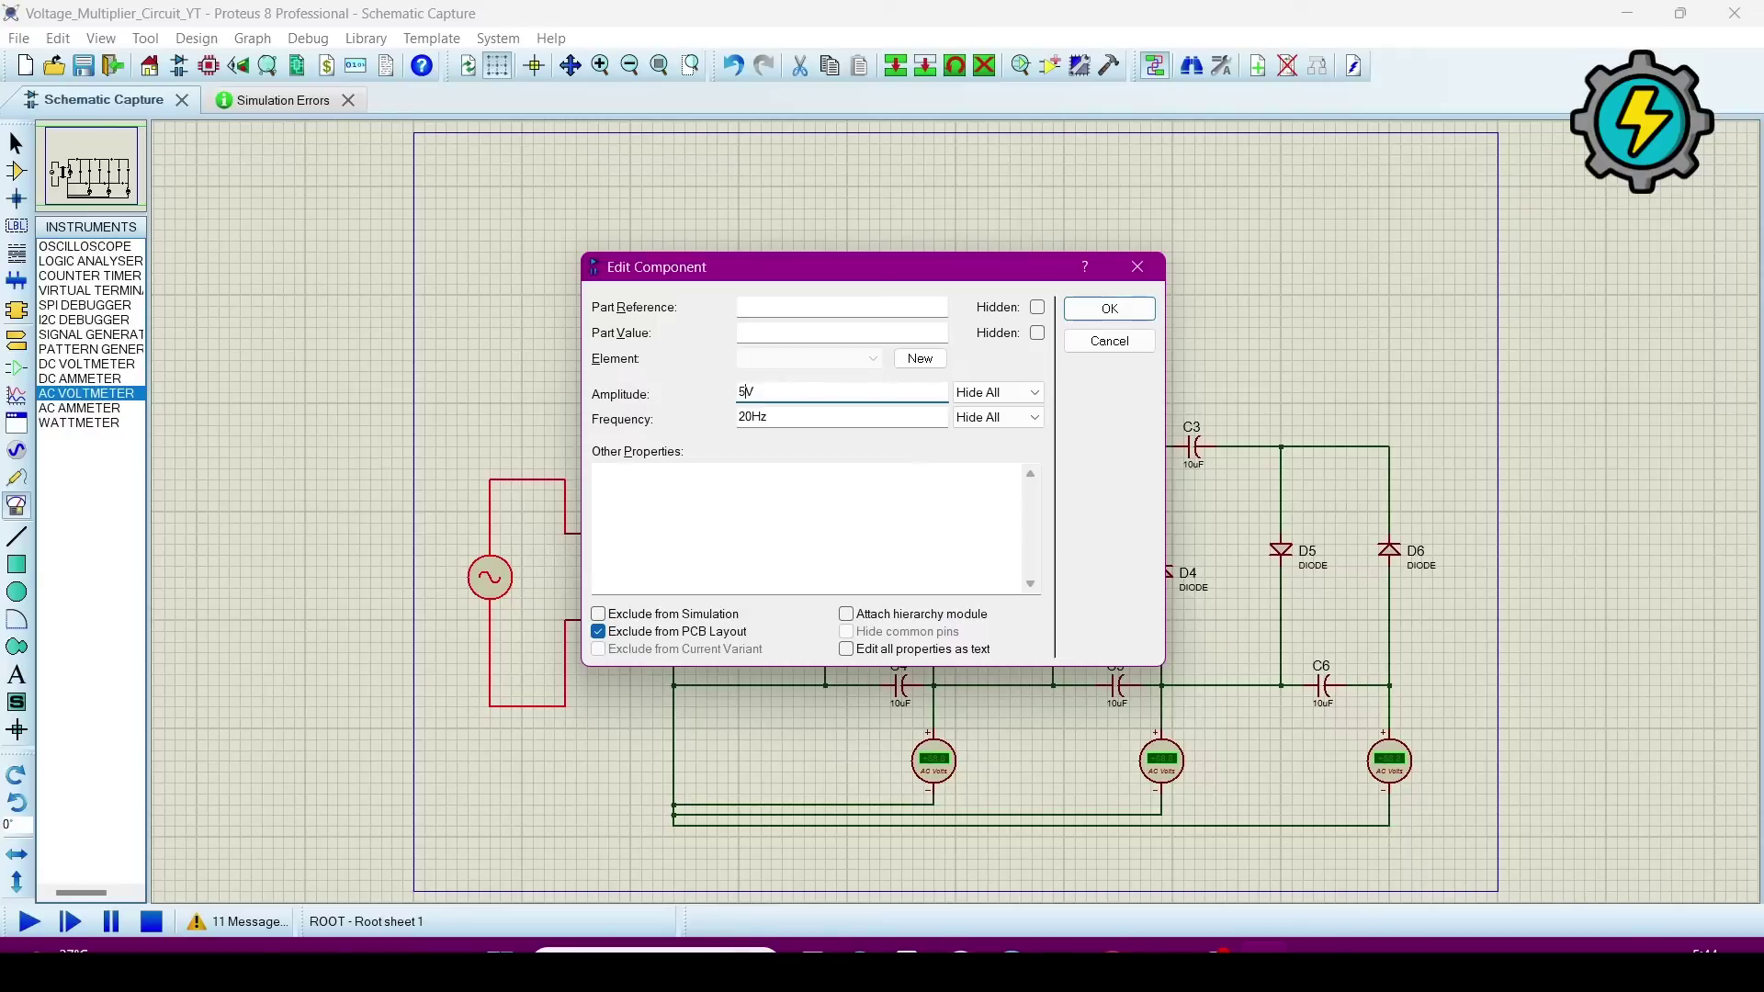
click(1110, 309)
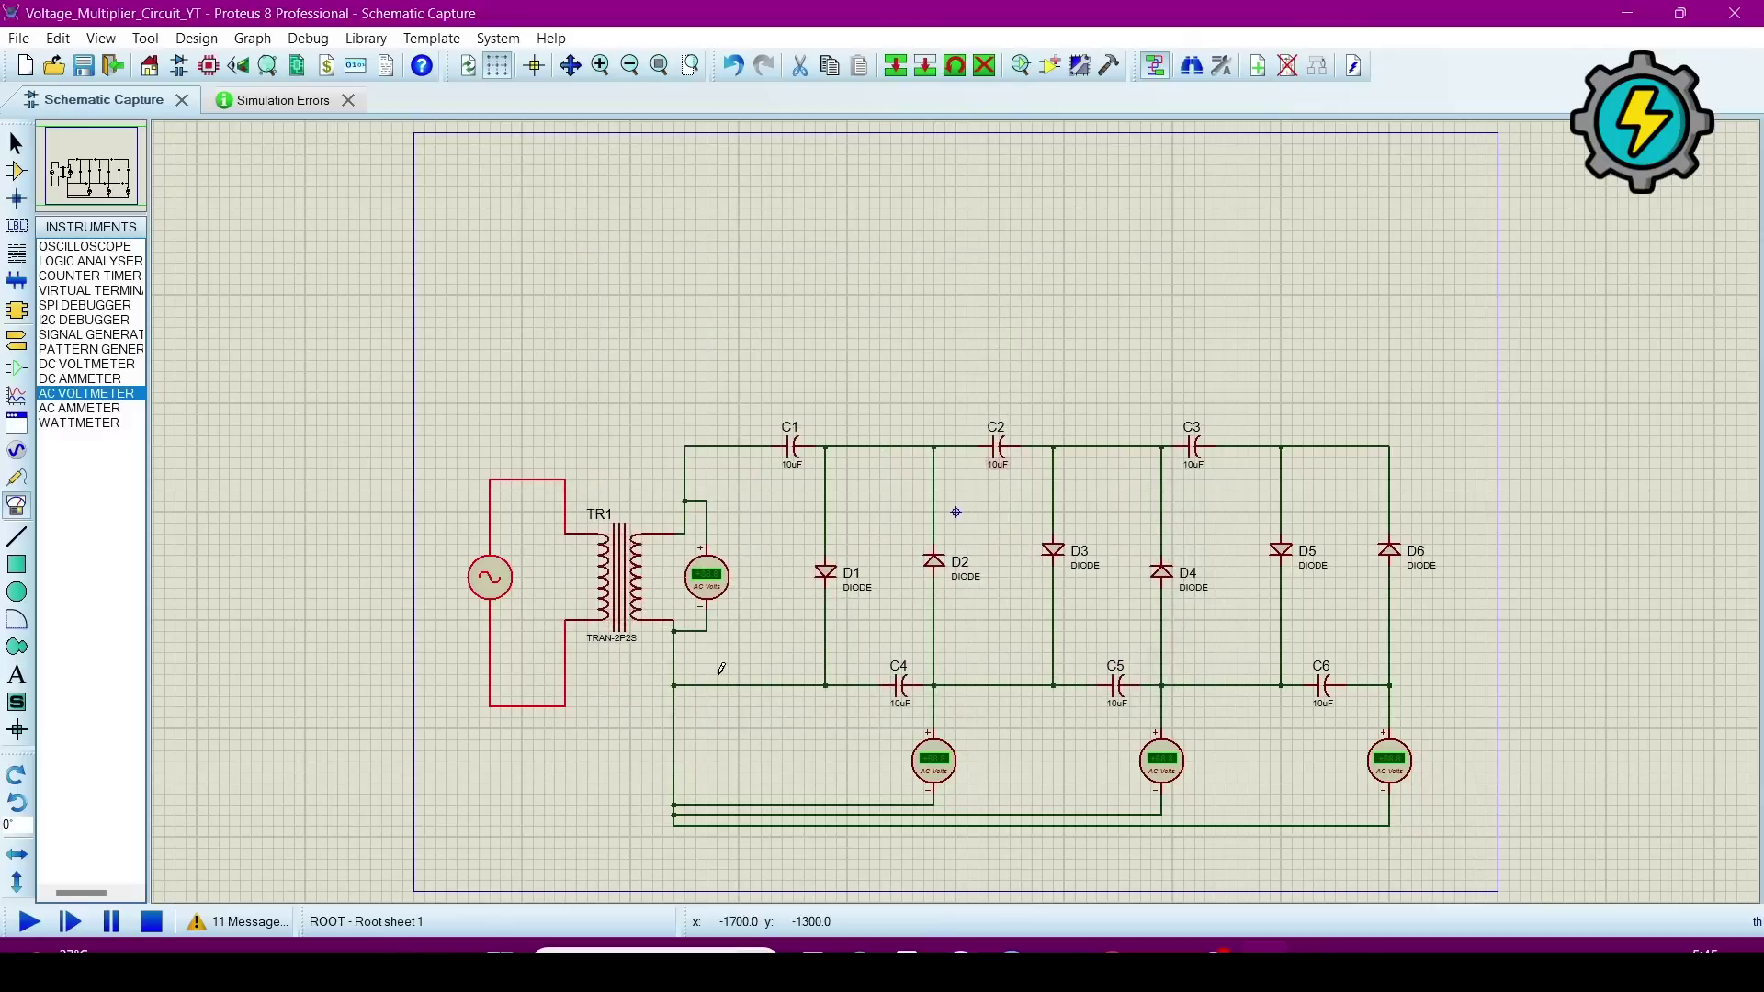
click(29, 924)
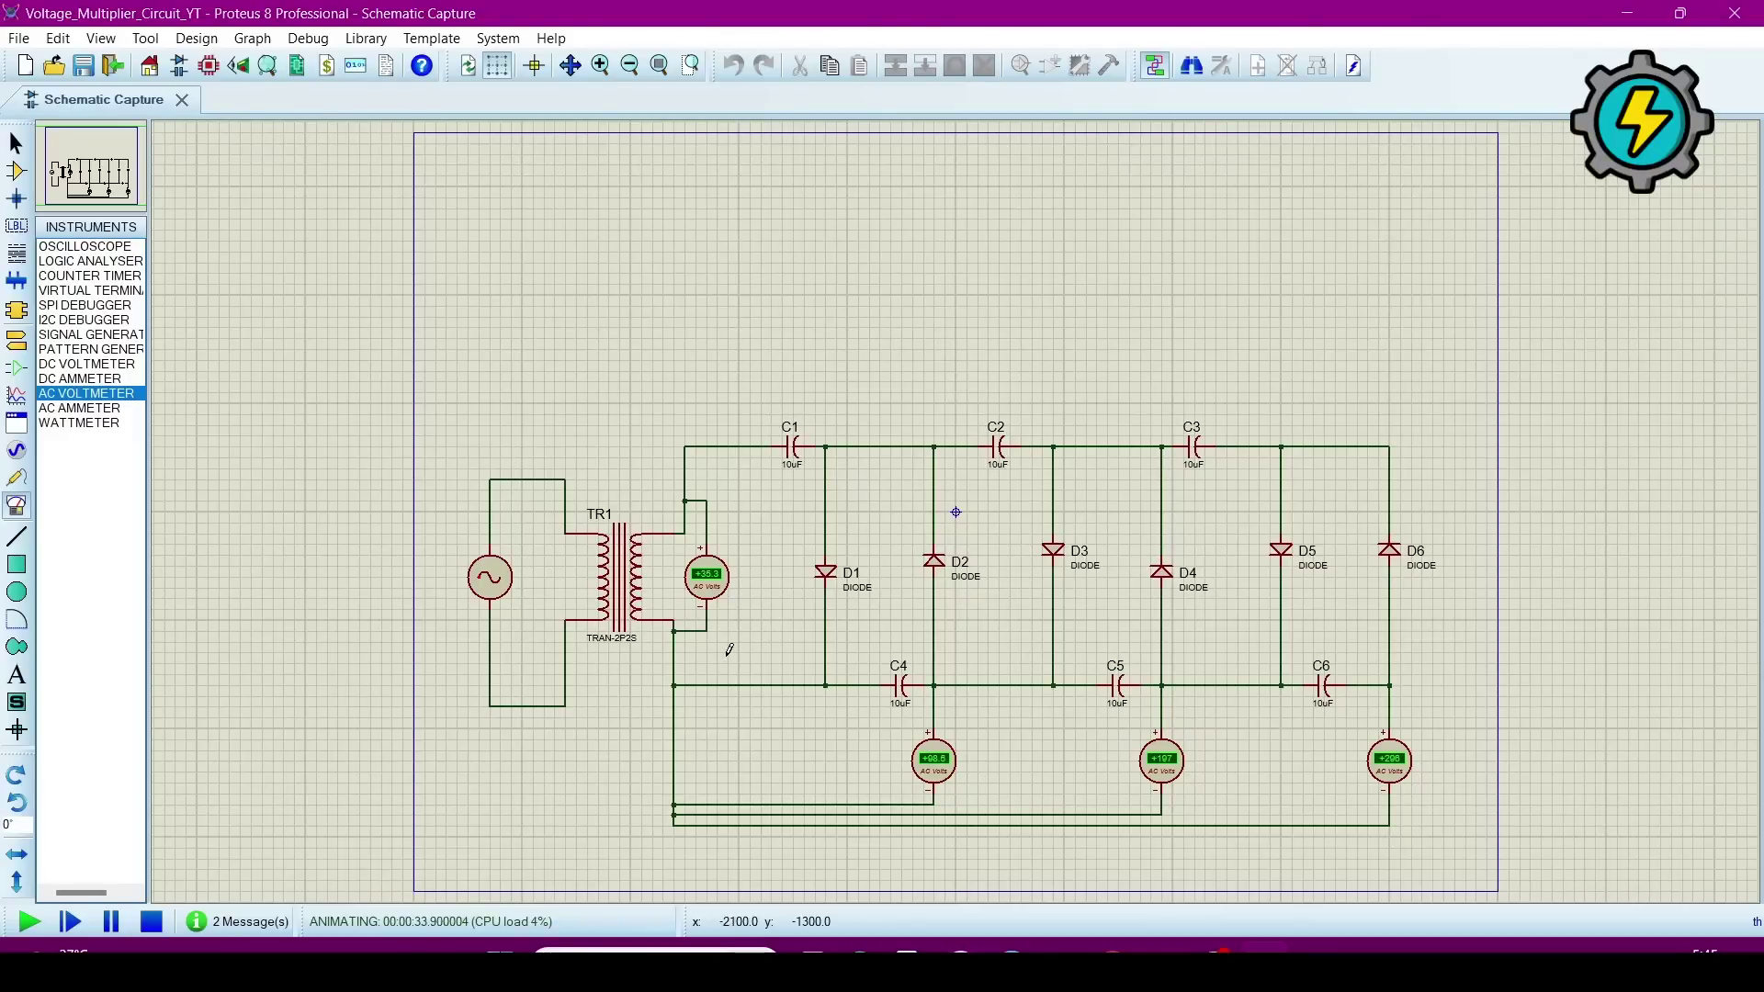
Step: Stop the simulation and place voltage probes on the upper wire before and after C1
click(18, 480)
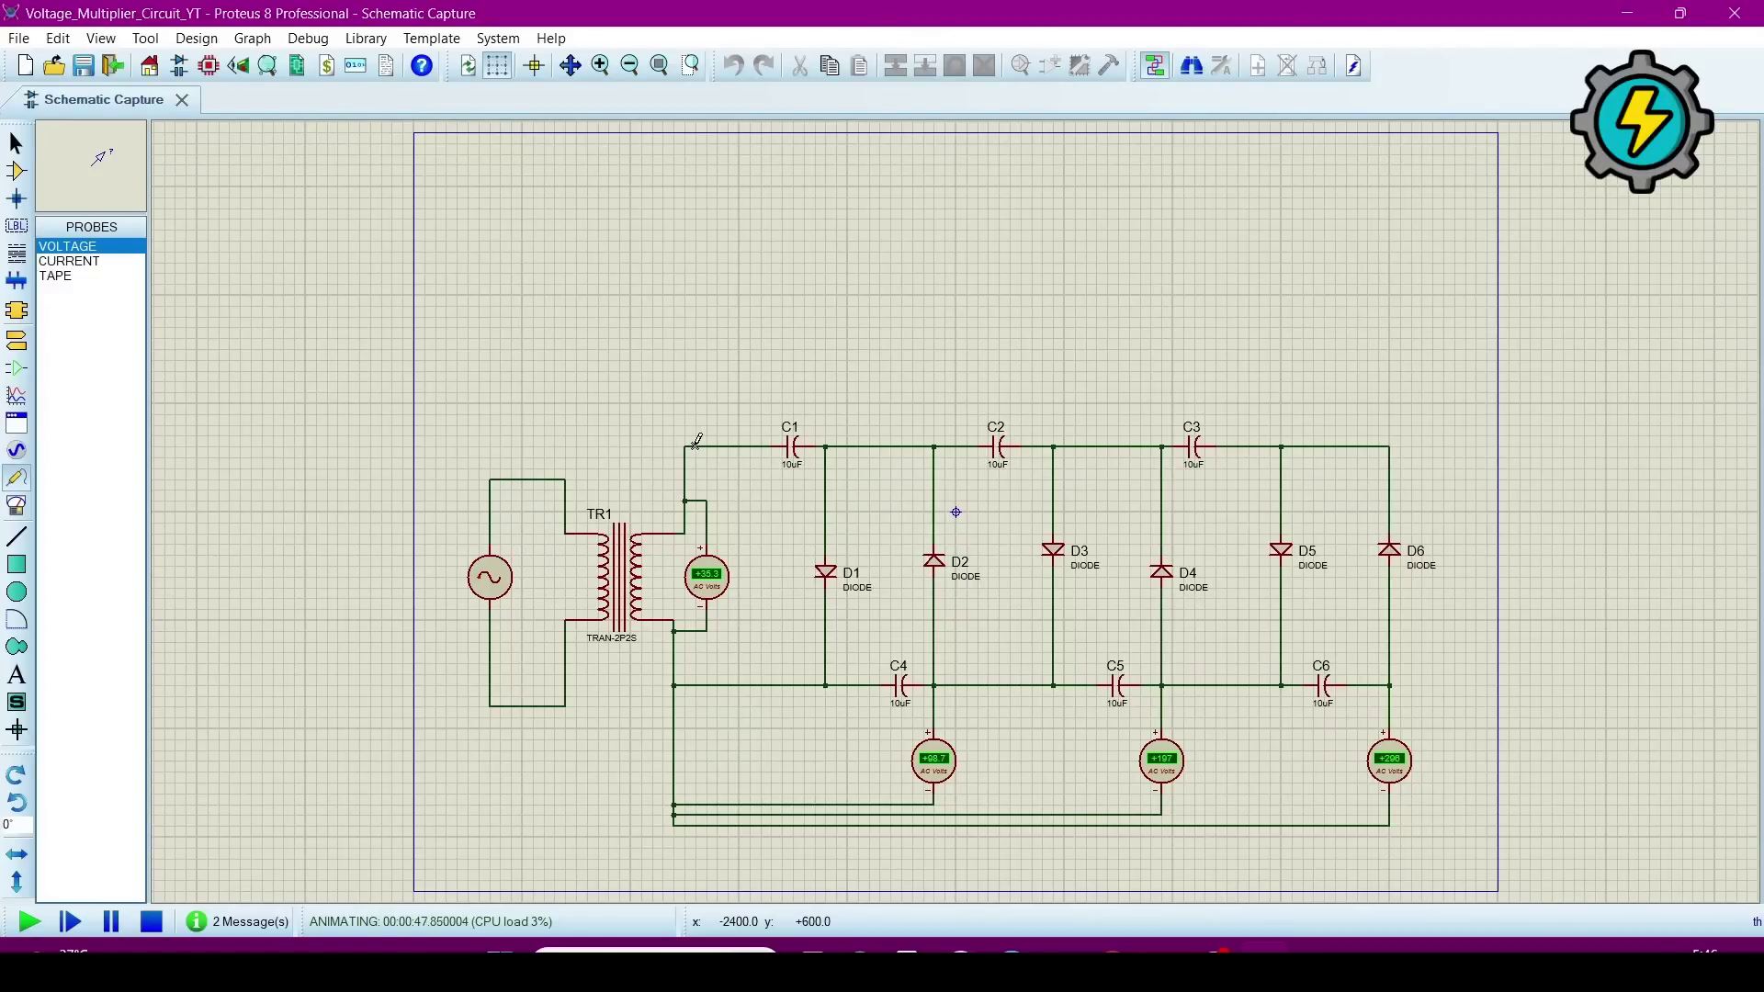
click(150, 922)
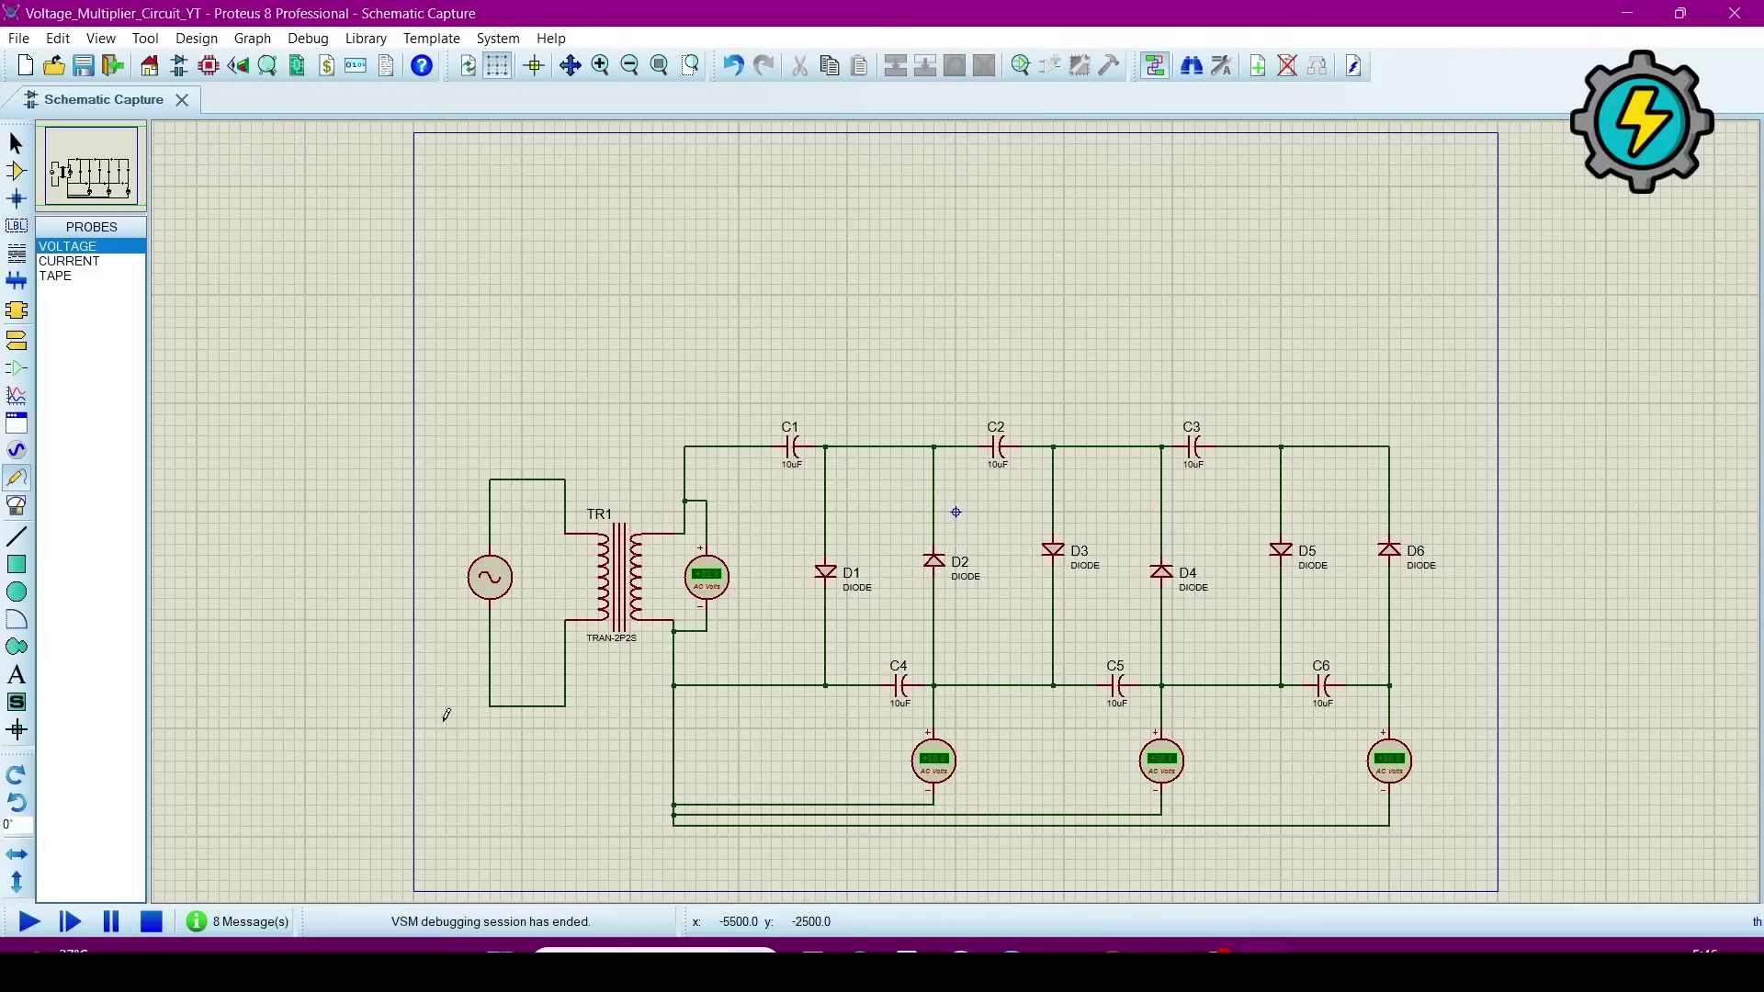
click(710, 442)
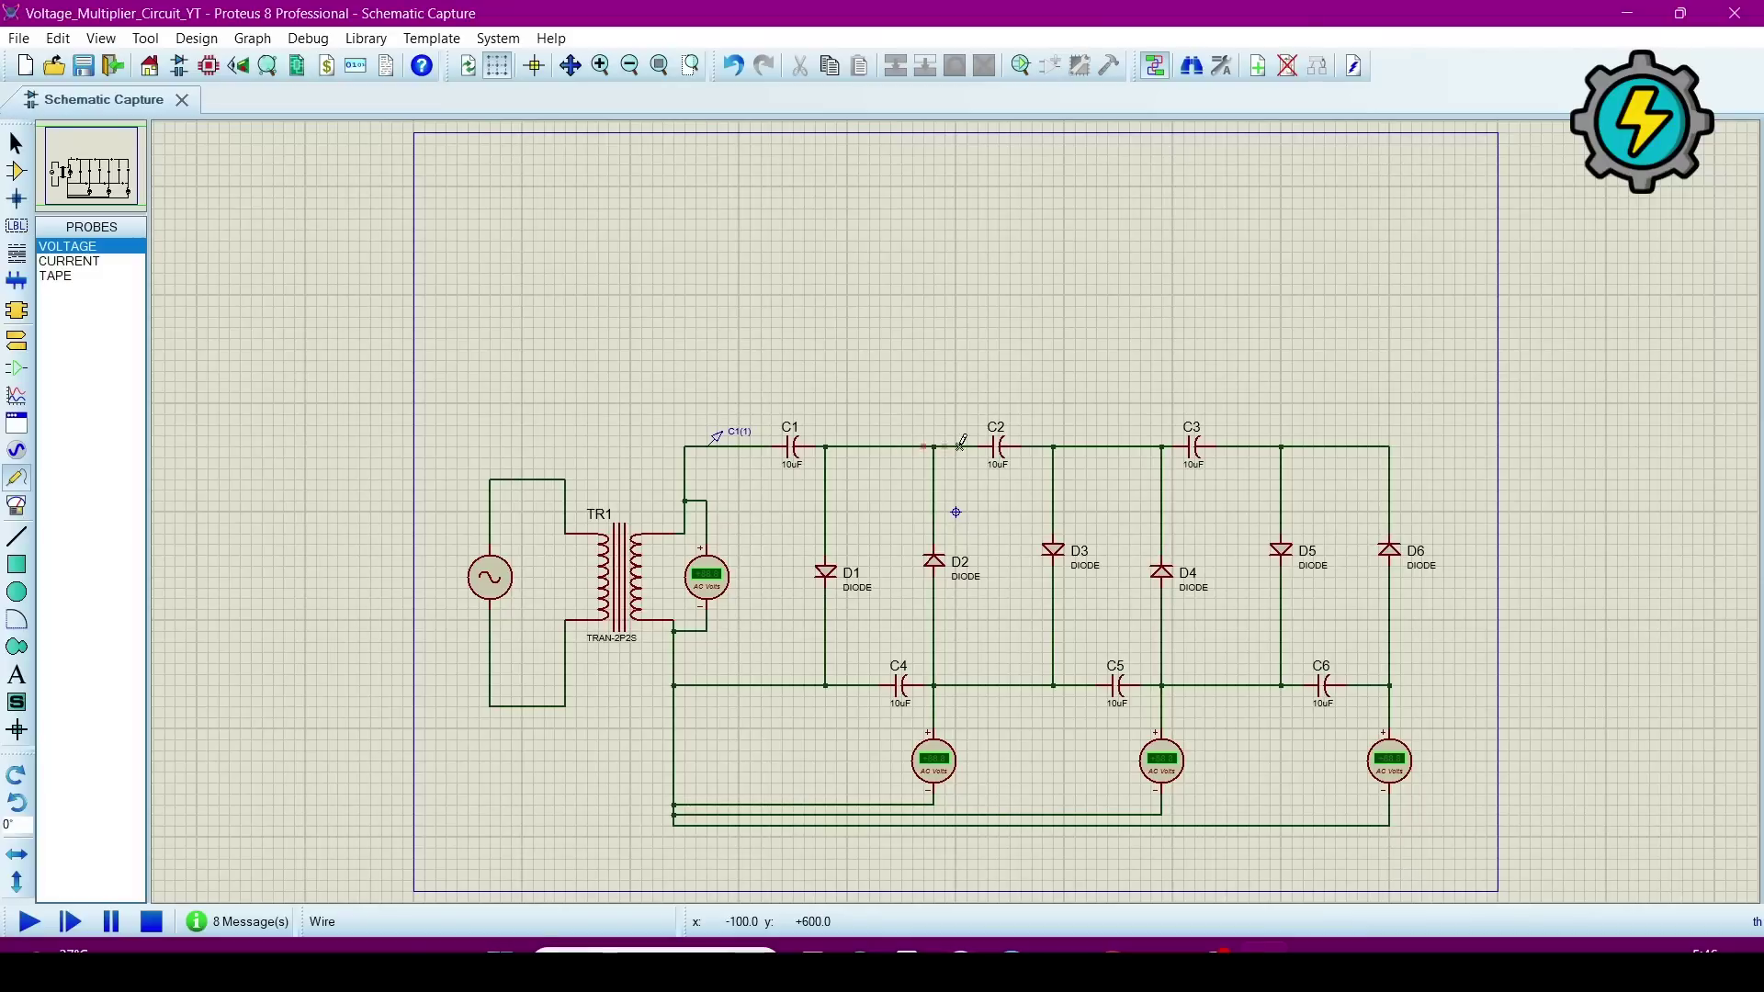
click(888, 443)
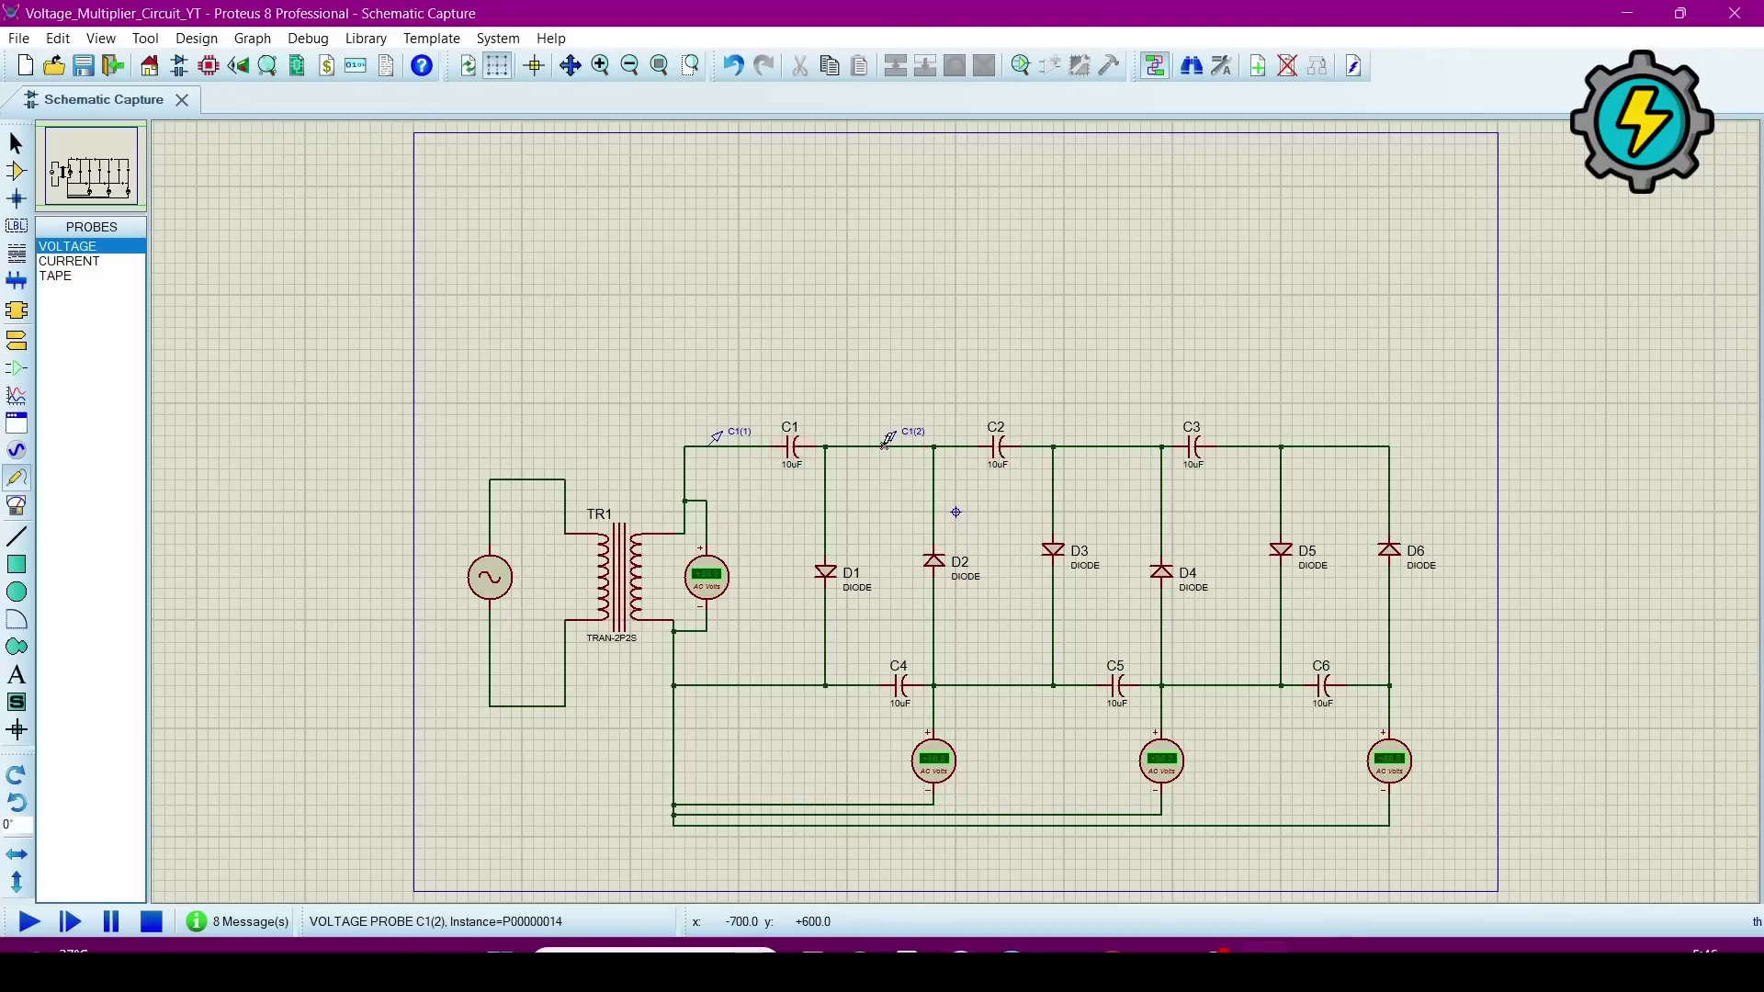
Step: Place voltage probes on the upper wire between C2 and C3 and between D5 and D6
click(1100, 443)
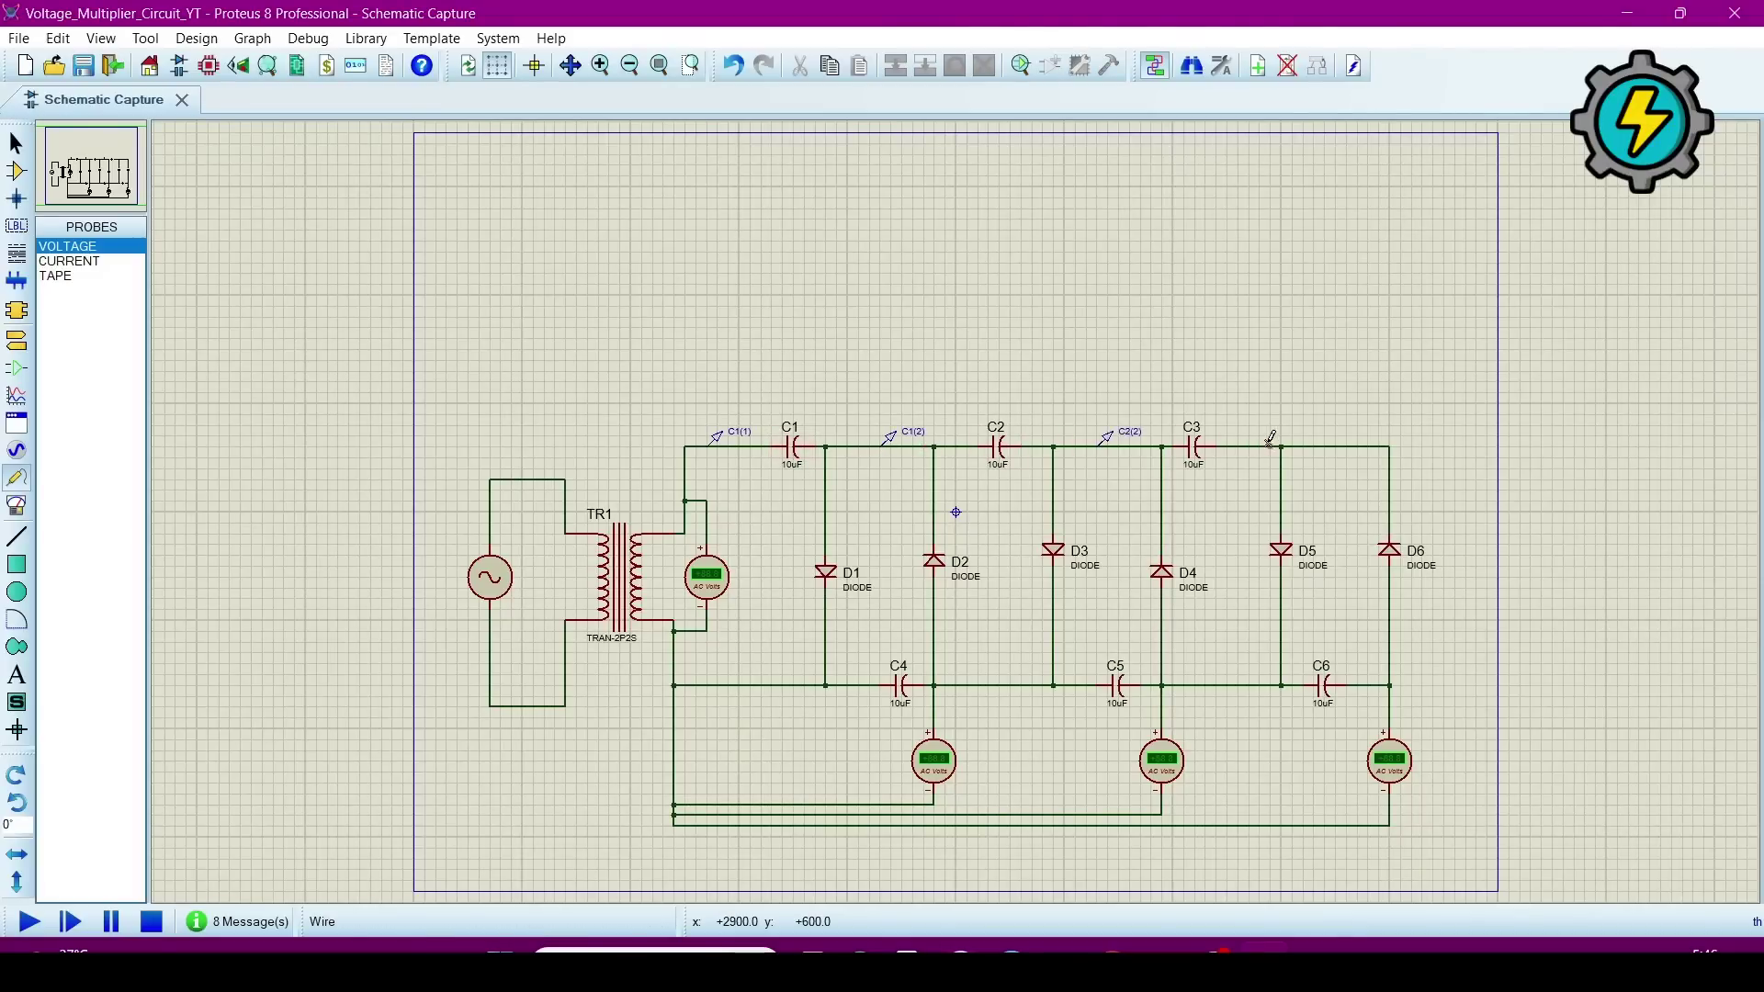
click(1305, 440)
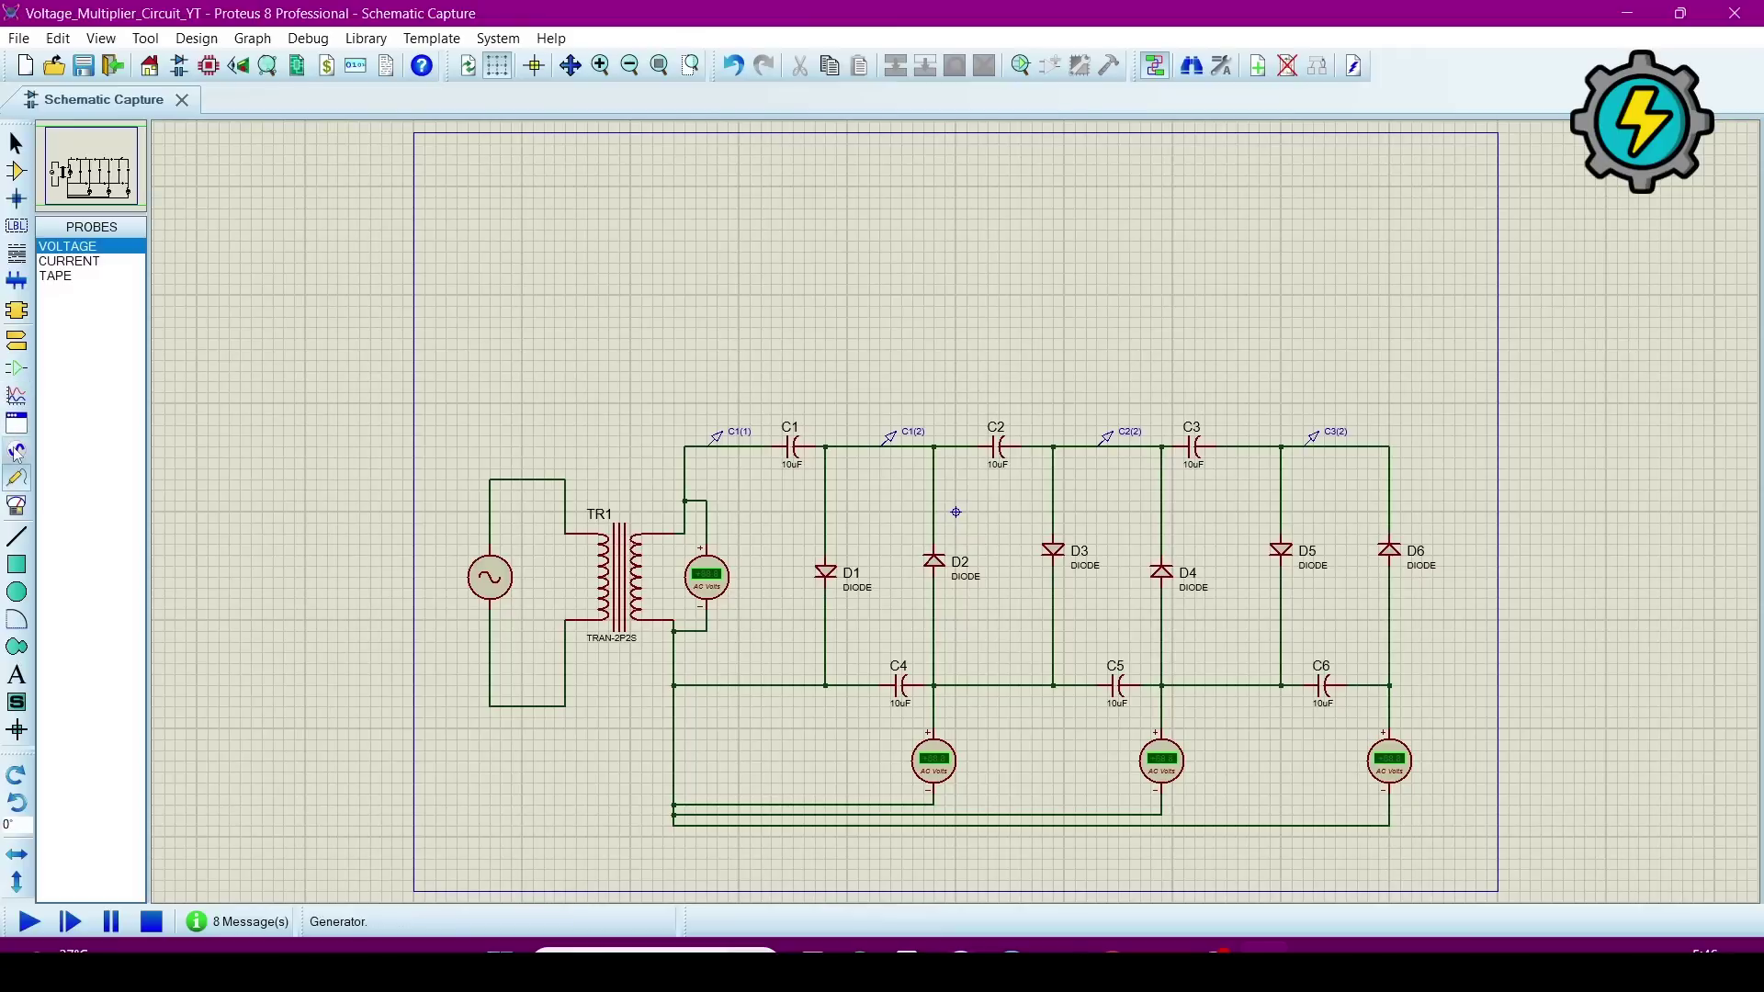
Step: Draw a wide analogue graph above the circuit and add the C1(1), C1(2), C2(2) and C3(2) probes to it as traces
click(16, 399)
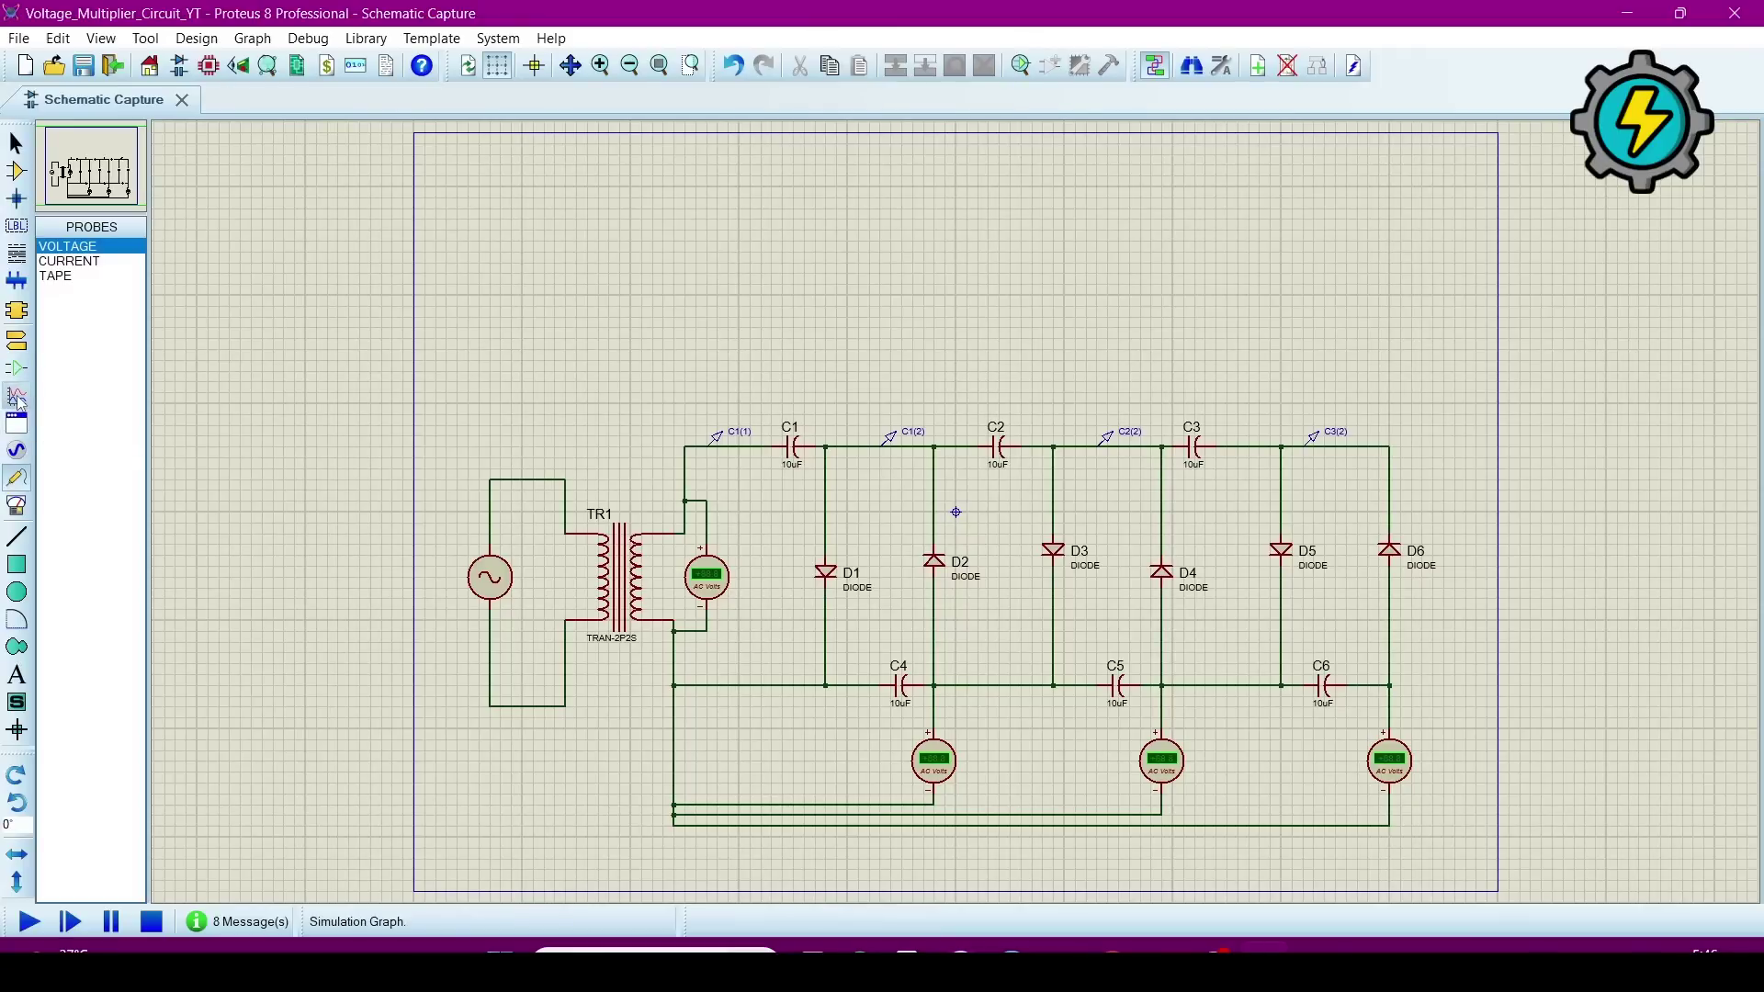
drag(458, 155, 1475, 393)
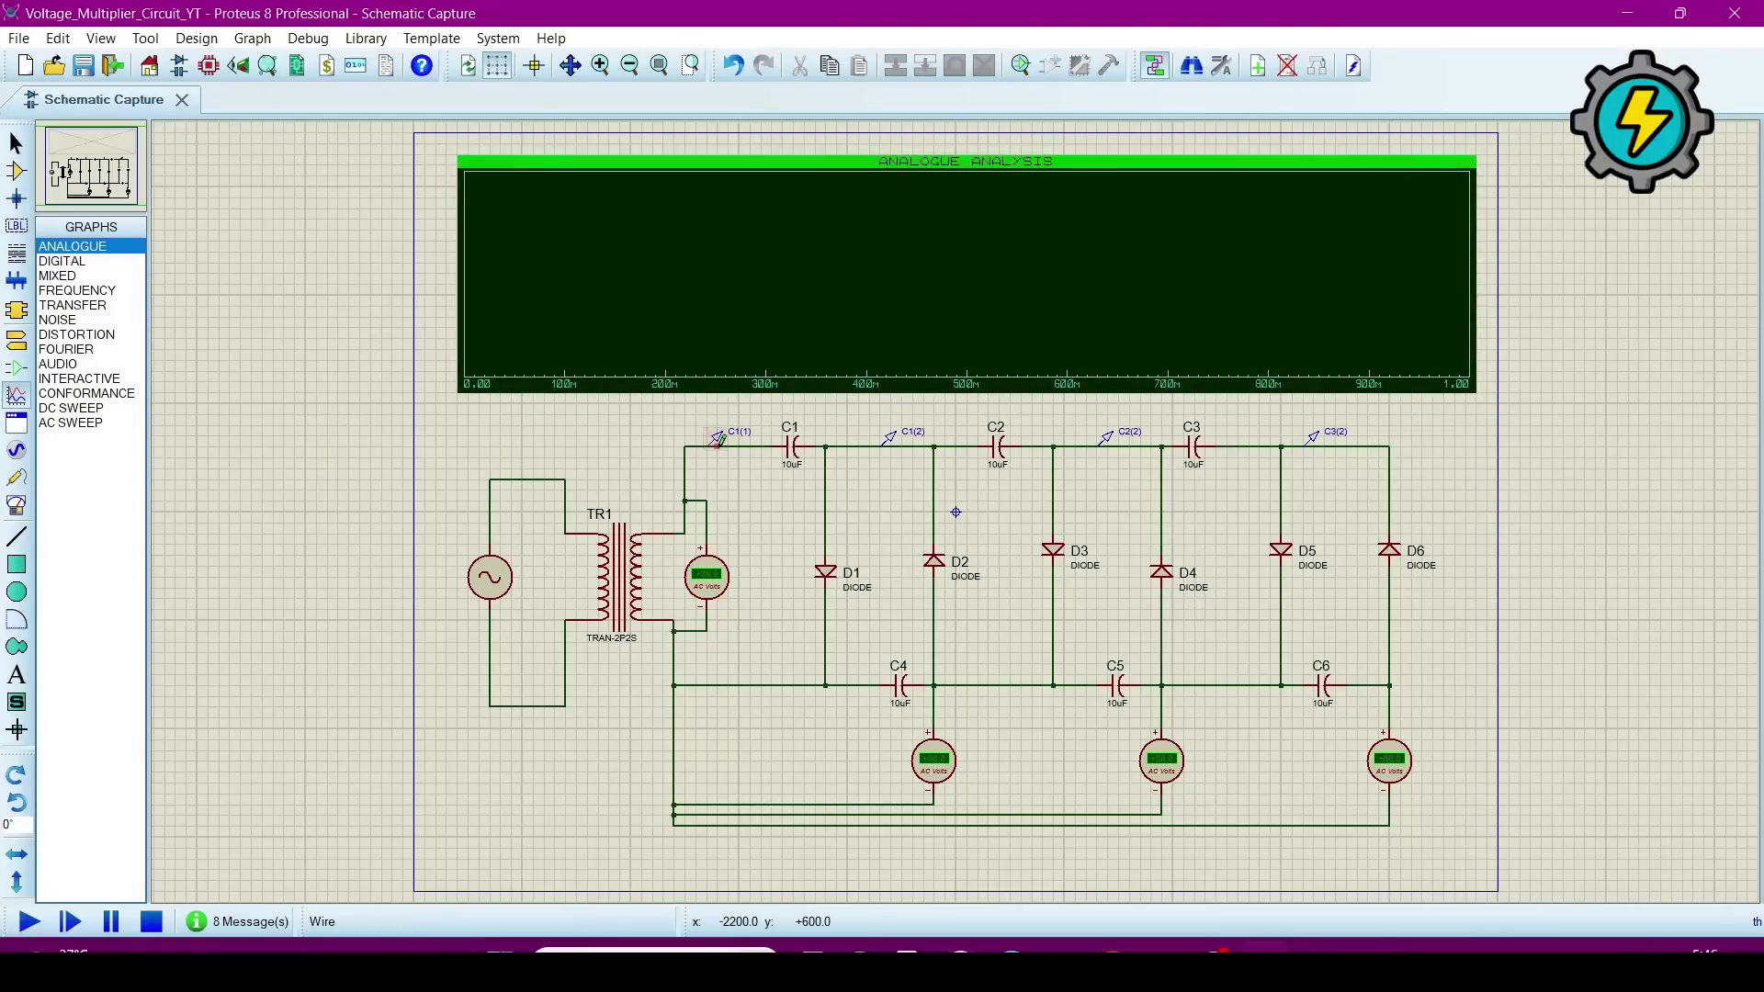
mouse_move(720, 449)
mouse_down()
mouse_move(732, 430)
mouse_move(636, 333)
mouse_move(543, 276)
mouse_up()
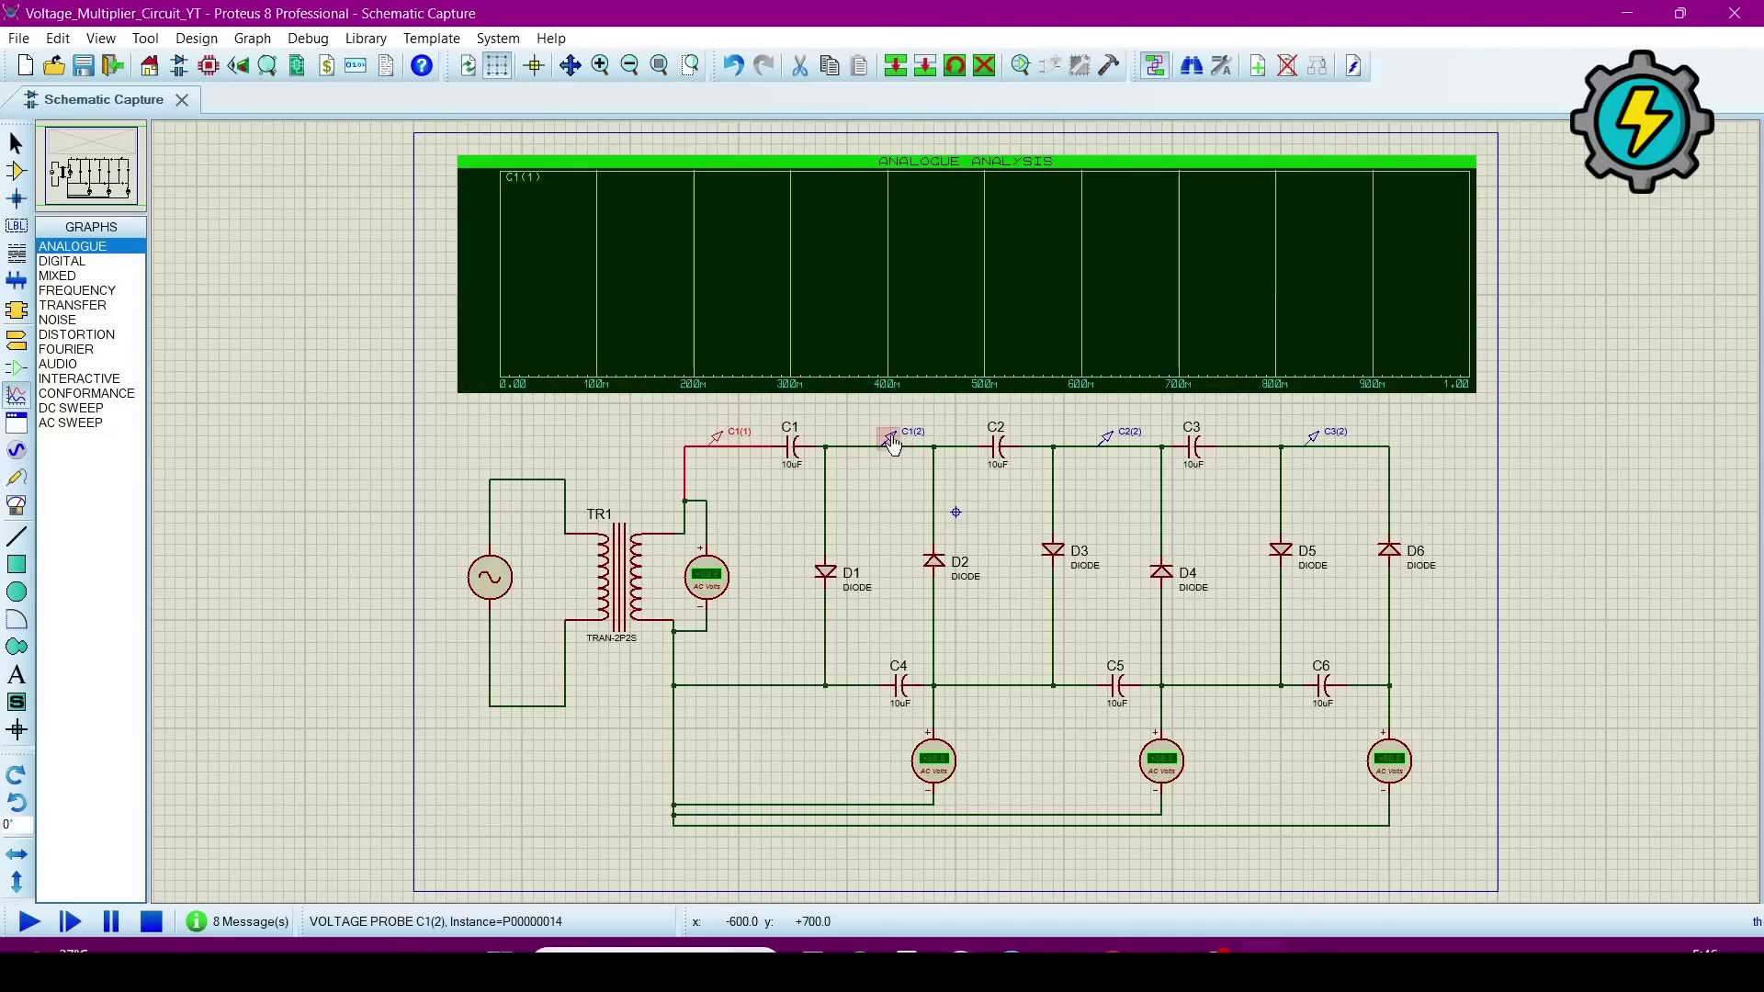
mouse_move(893, 445)
mouse_down()
mouse_move(907, 434)
mouse_move(685, 286)
mouse_move(551, 245)
mouse_move(575, 276)
mouse_up()
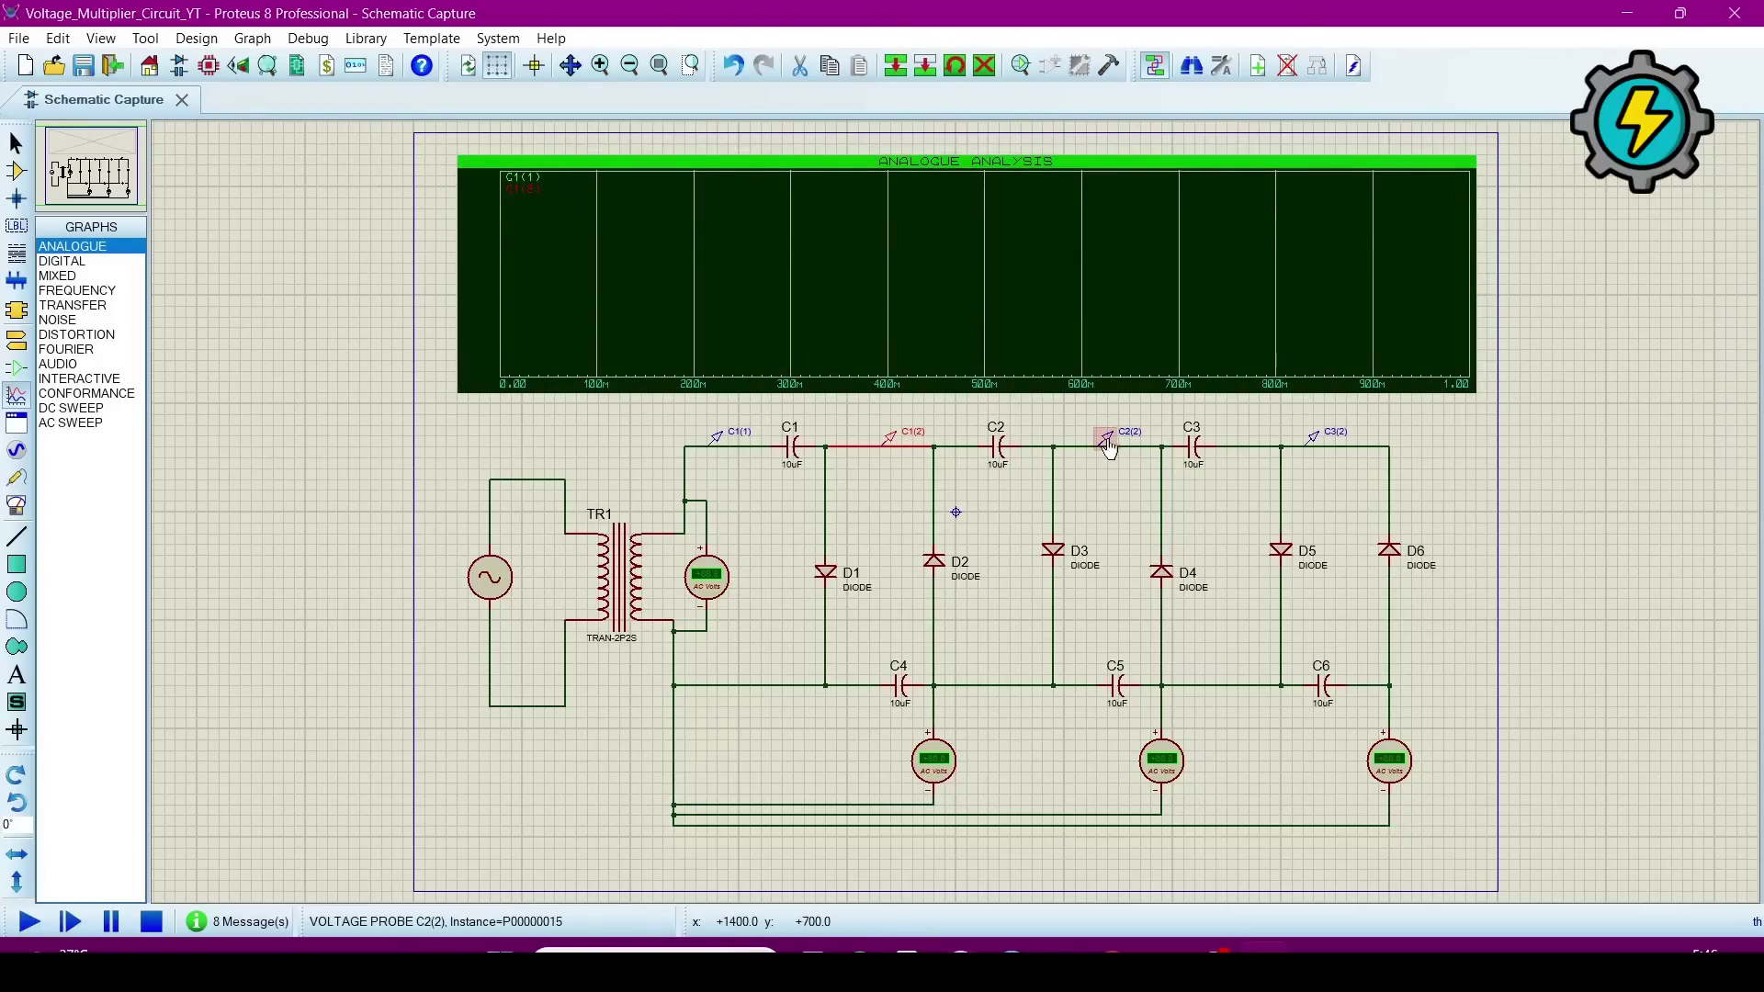
mouse_move(1109, 447)
mouse_down()
mouse_move(956, 374)
mouse_move(630, 304)
mouse_move(880, 392)
mouse_move(1109, 443)
mouse_move(580, 284)
mouse_up()
drag(1335, 431, 689, 301)
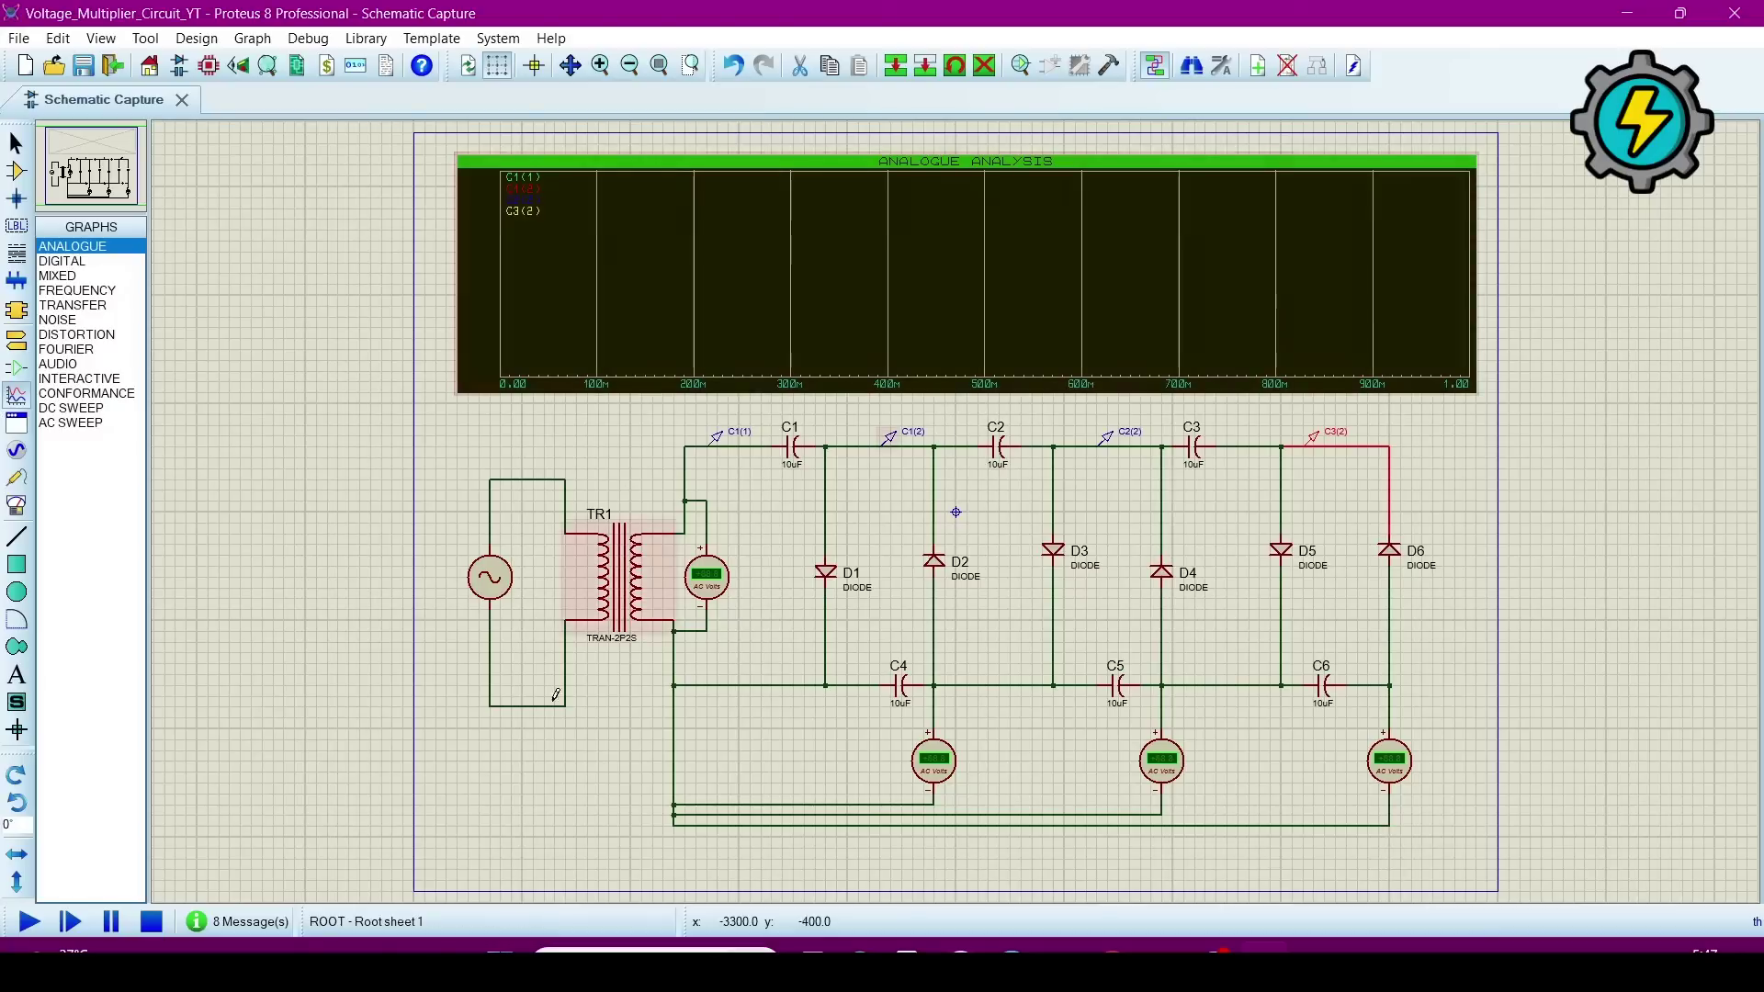
Step: Run and stop the circuit simulation, and simulate the analogue graph to plot the four probe voltages
click(29, 922)
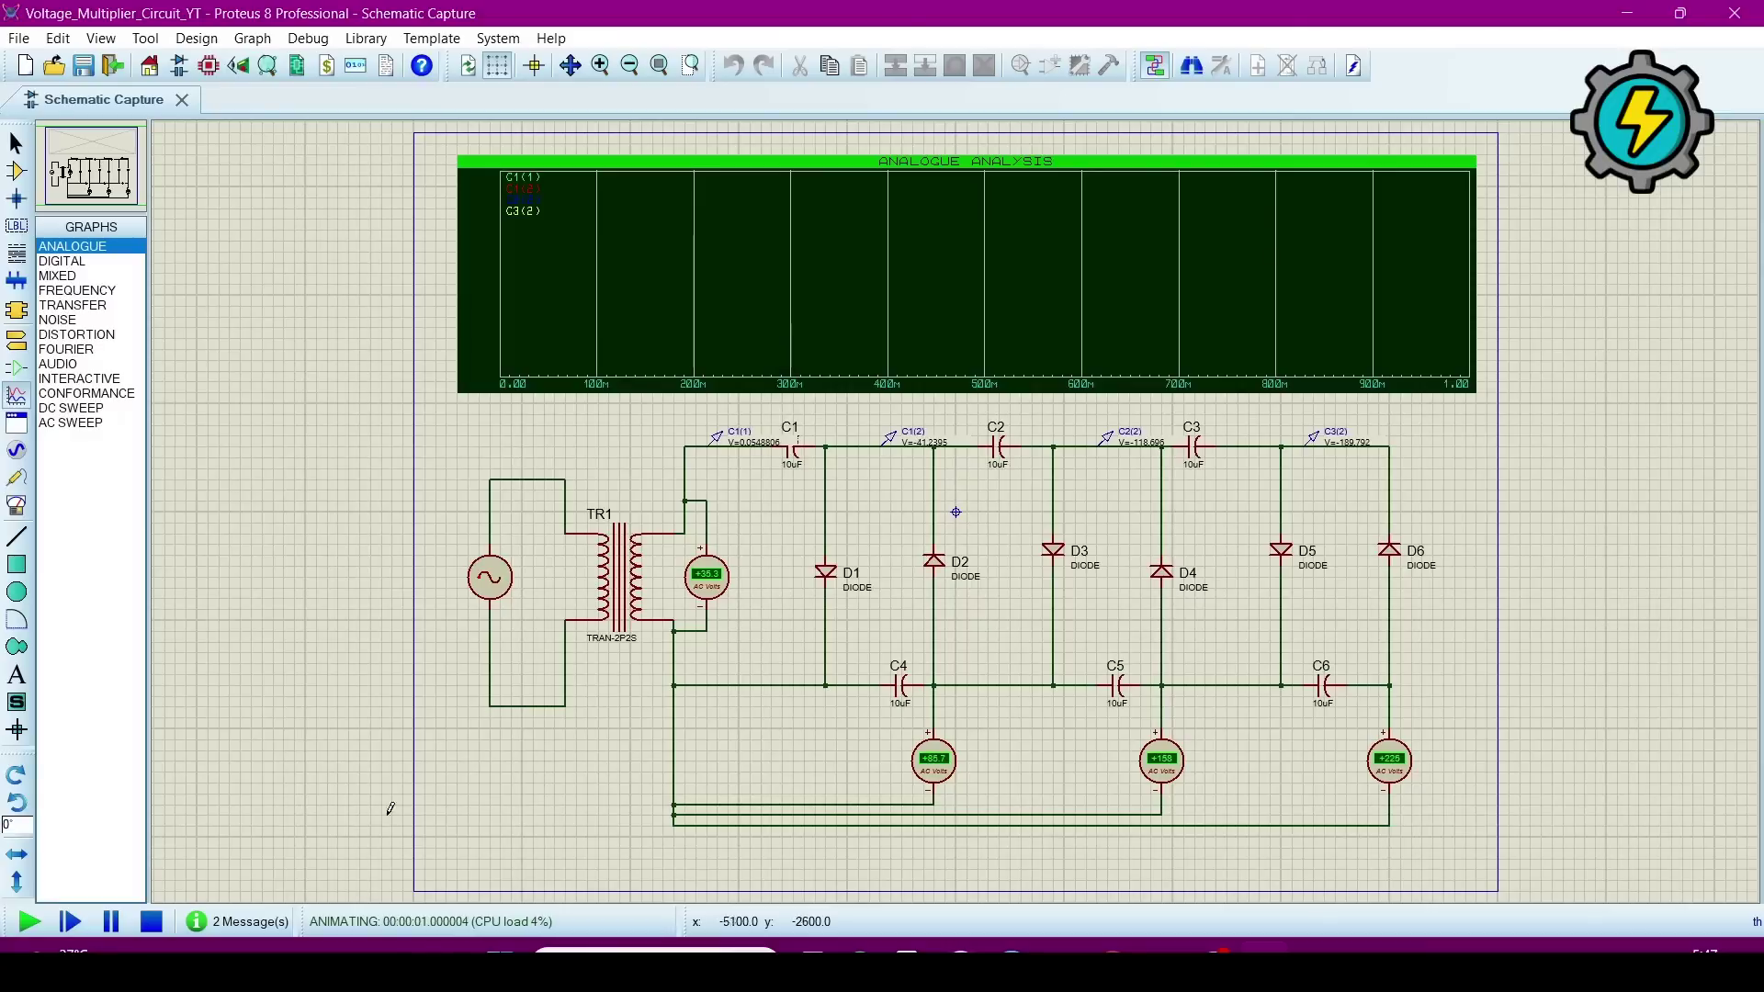
click(150, 921)
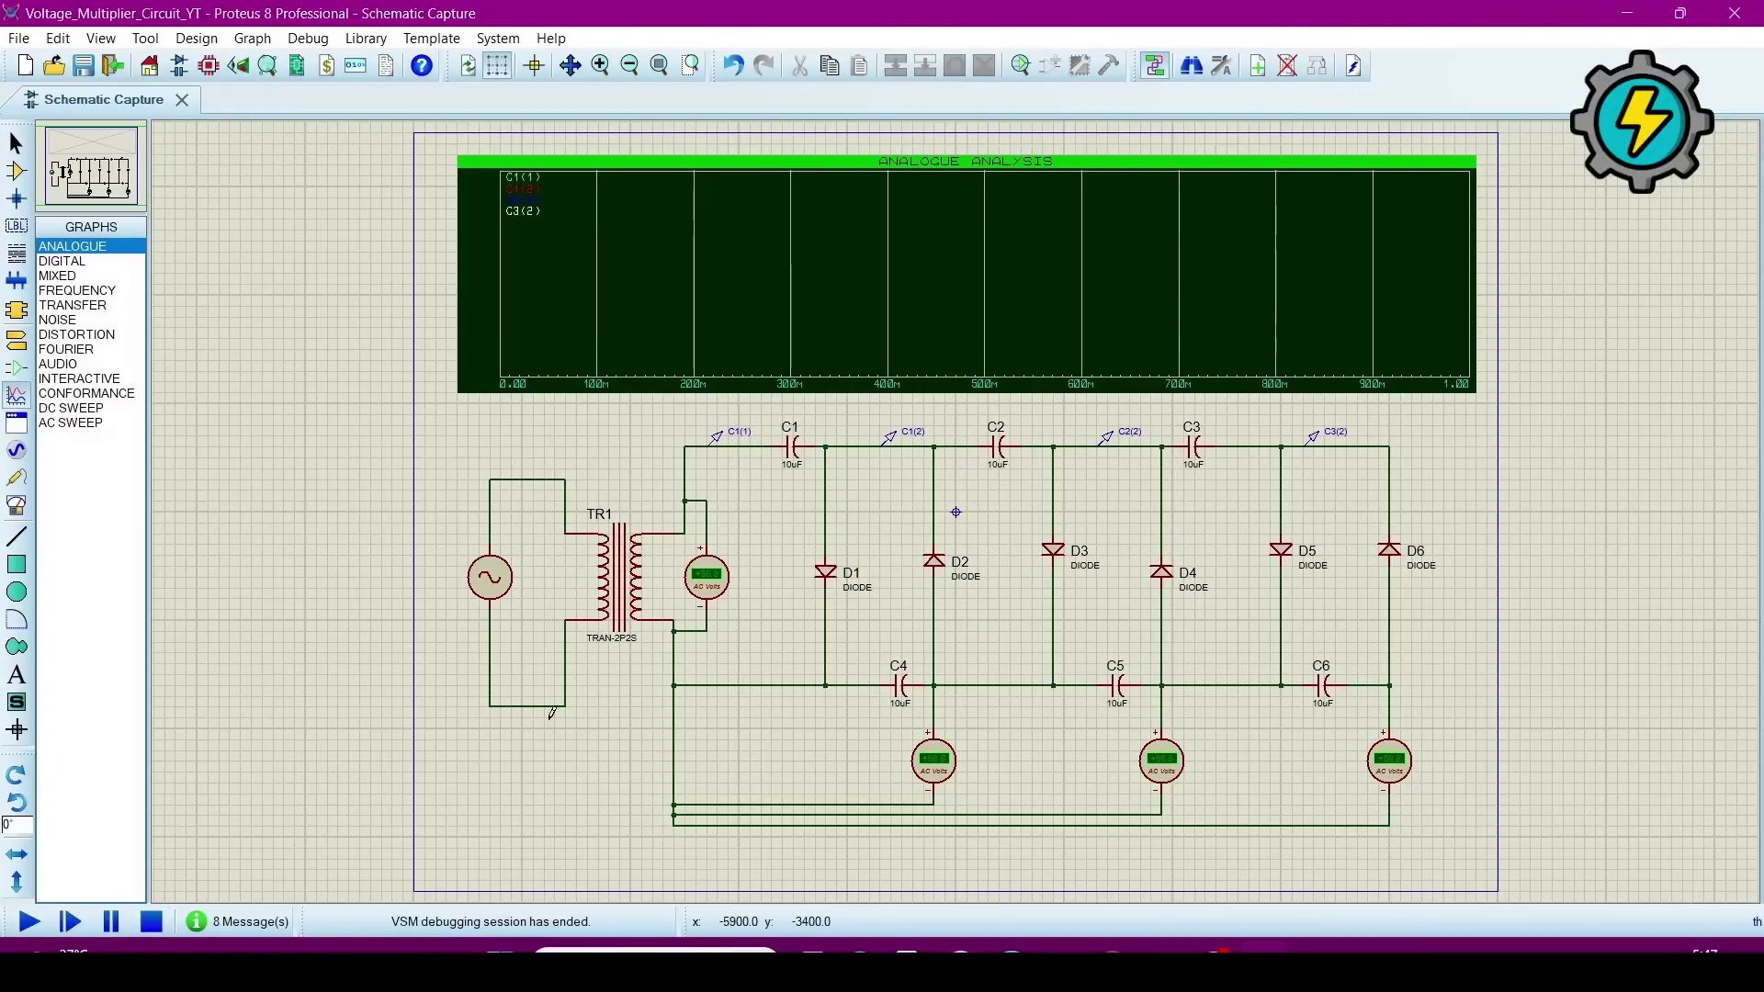
right_click(731, 288)
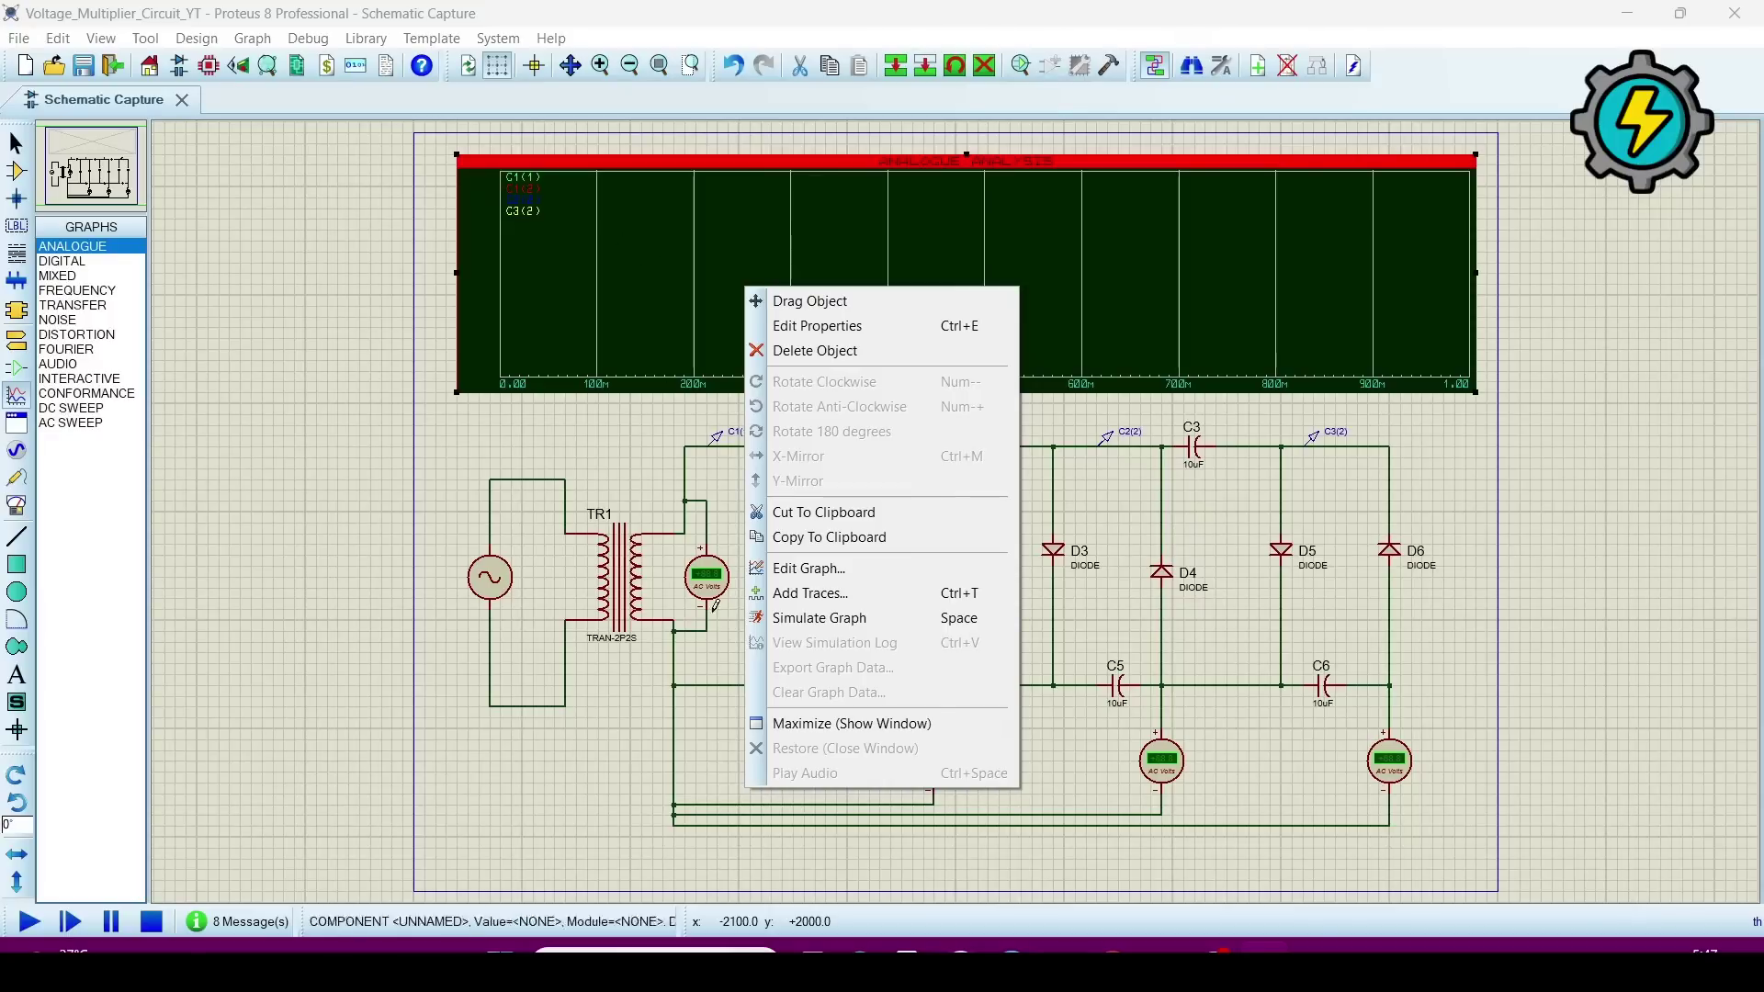
click(847, 619)
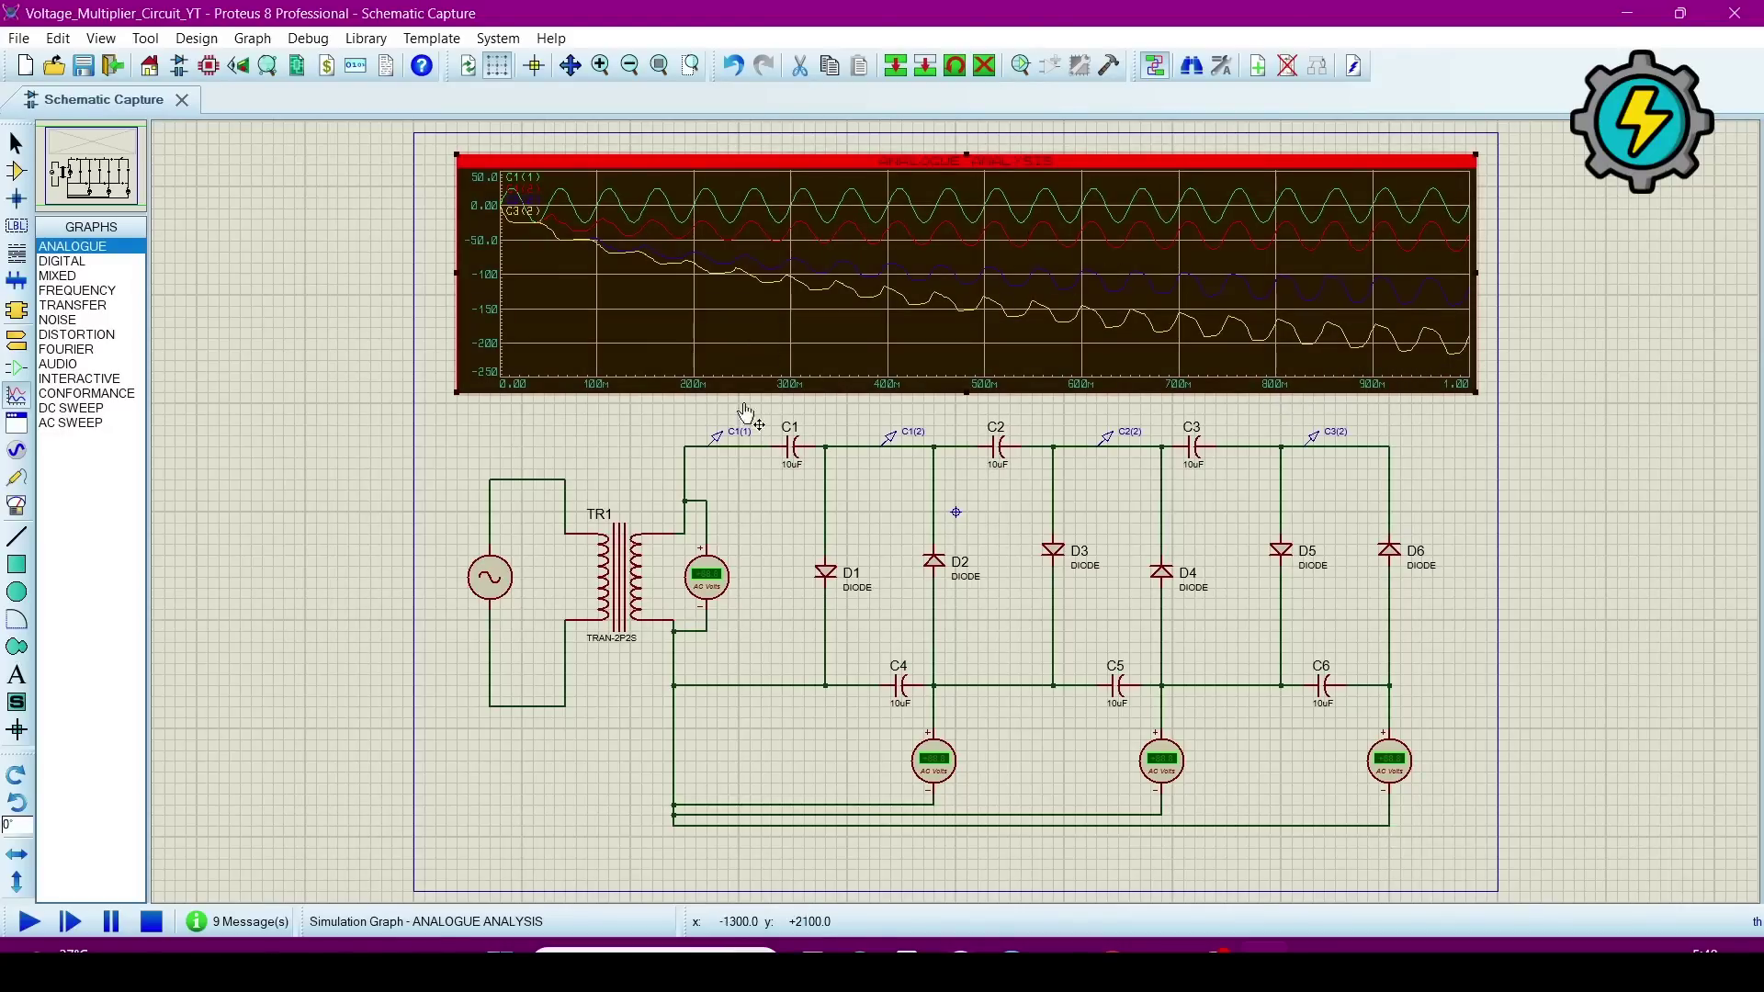
click(1071, 762)
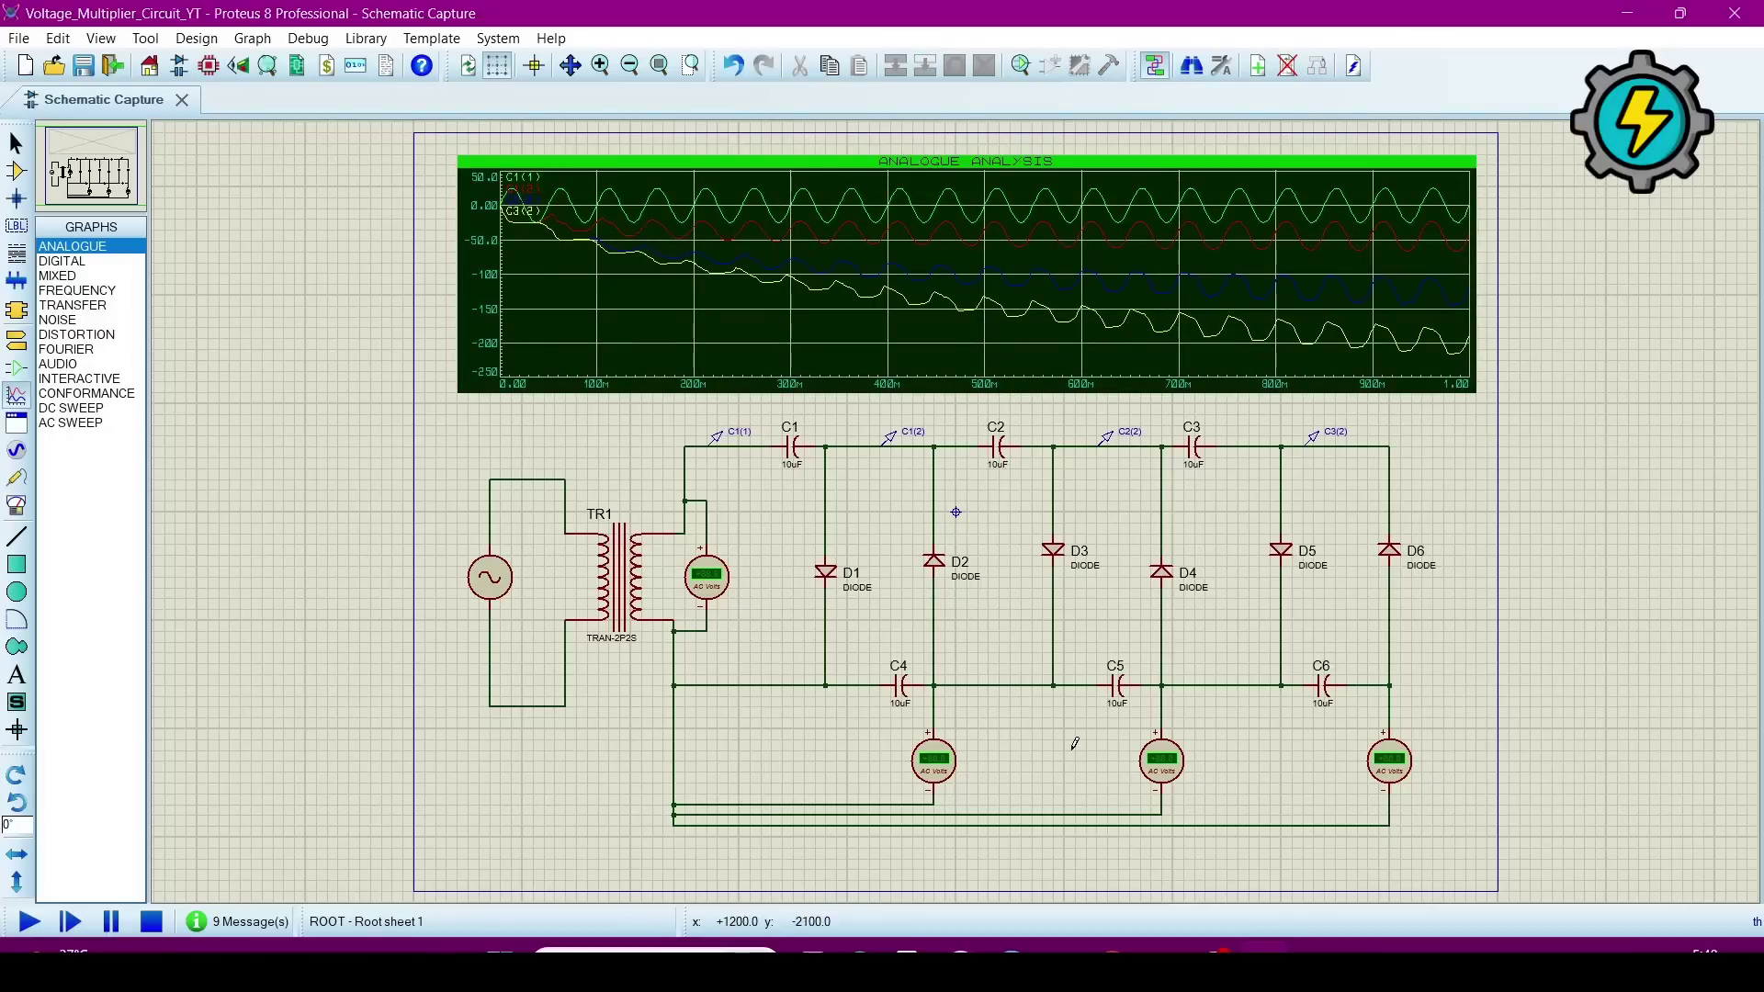